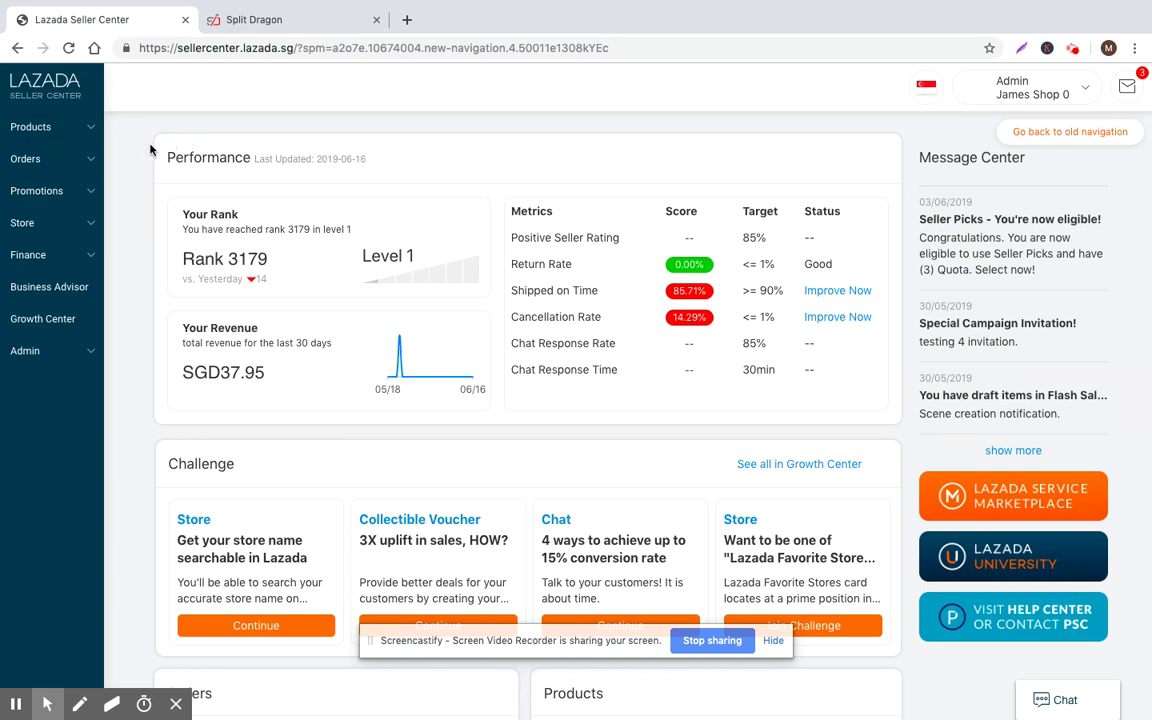
Open Manage Products and scroll through the full product list
left_click(45, 122)
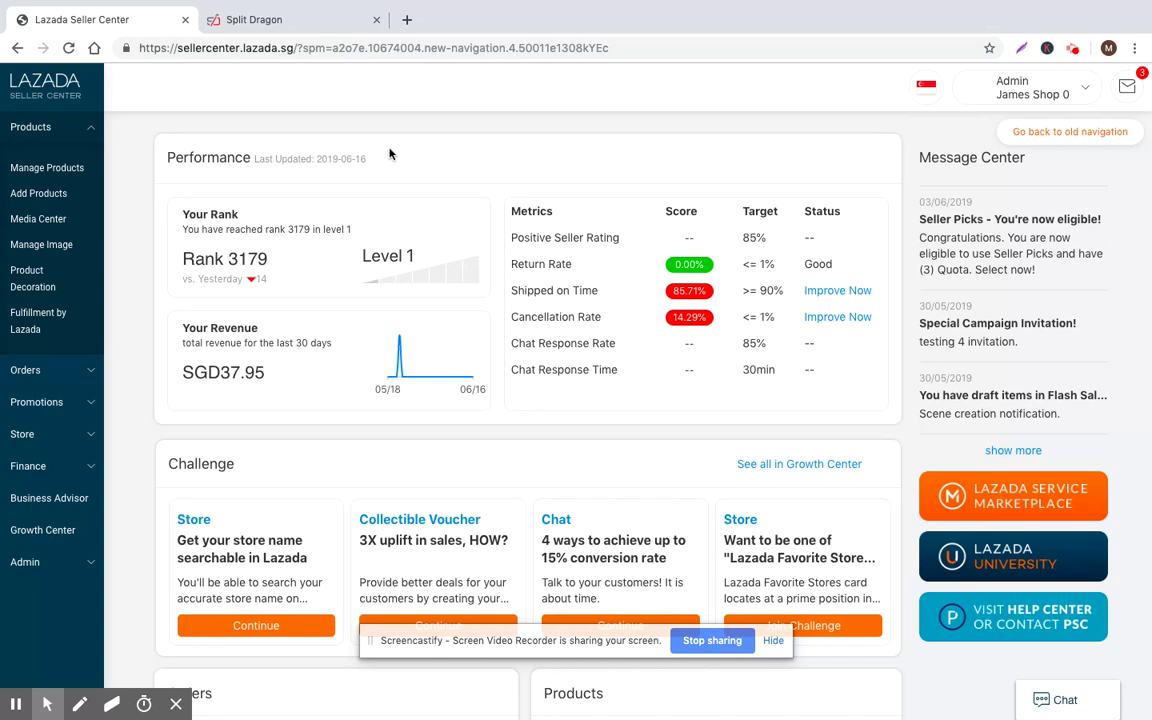
left_click(53, 170)
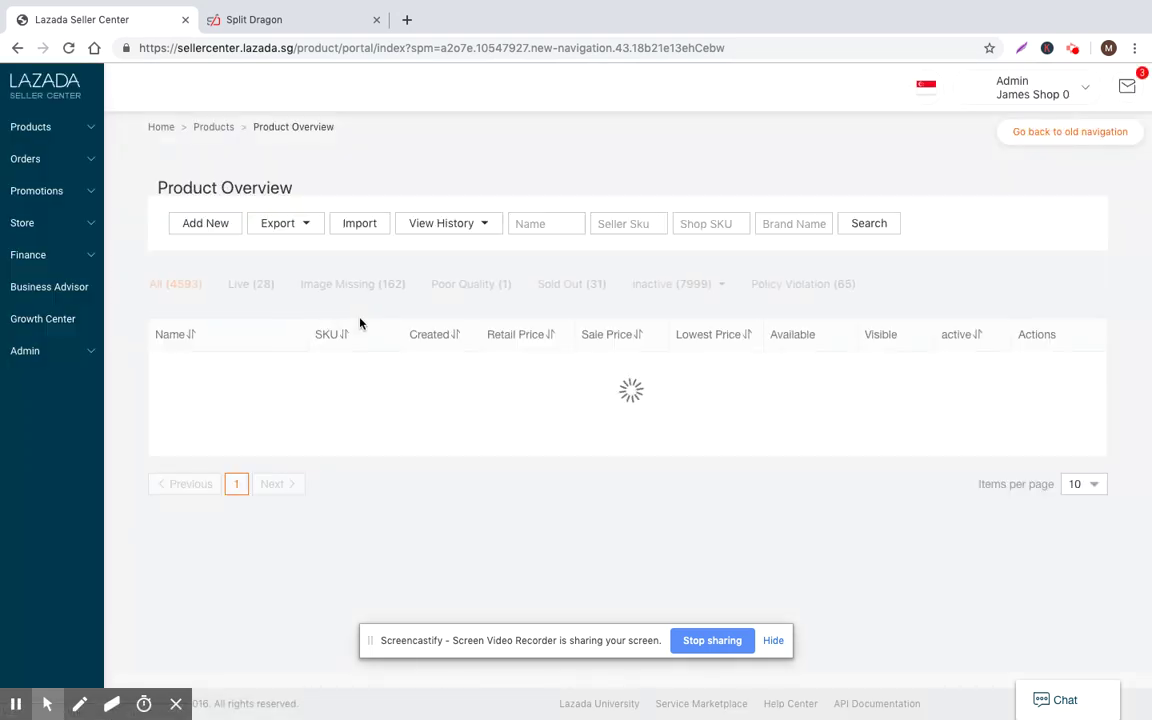
left_click(773, 641)
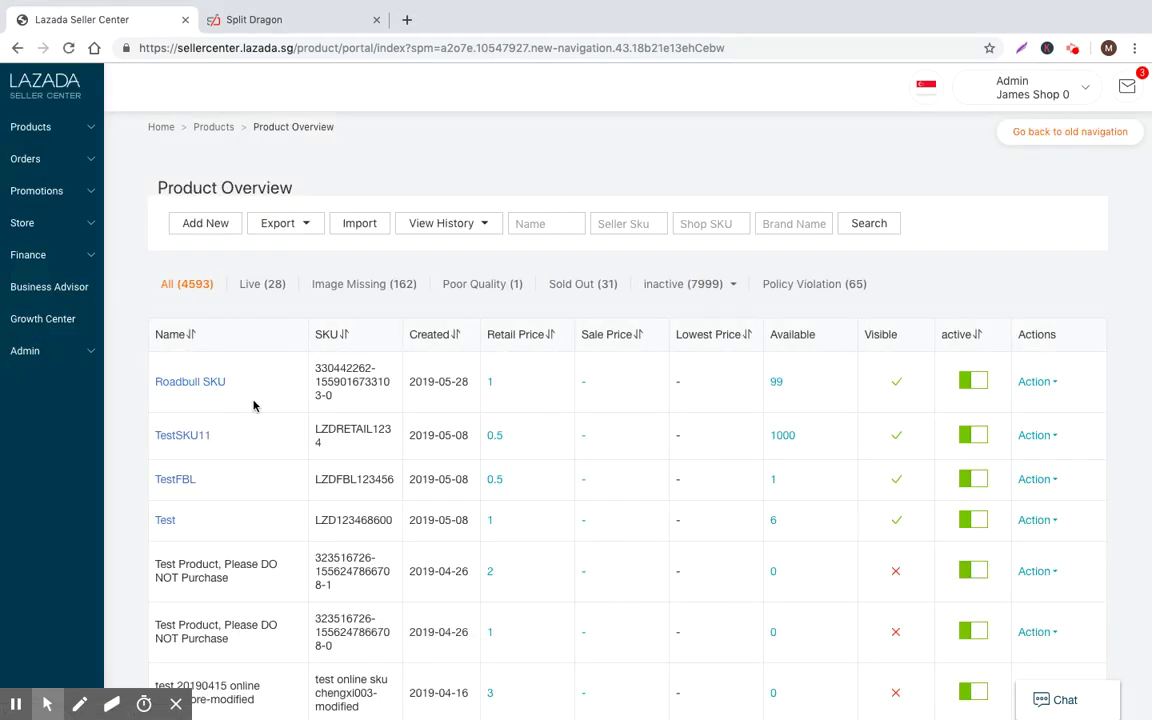
scroll(350, 393, "down", 1)
scroll(350, 393, "down", 5)
scroll(350, 393, "up", 6)
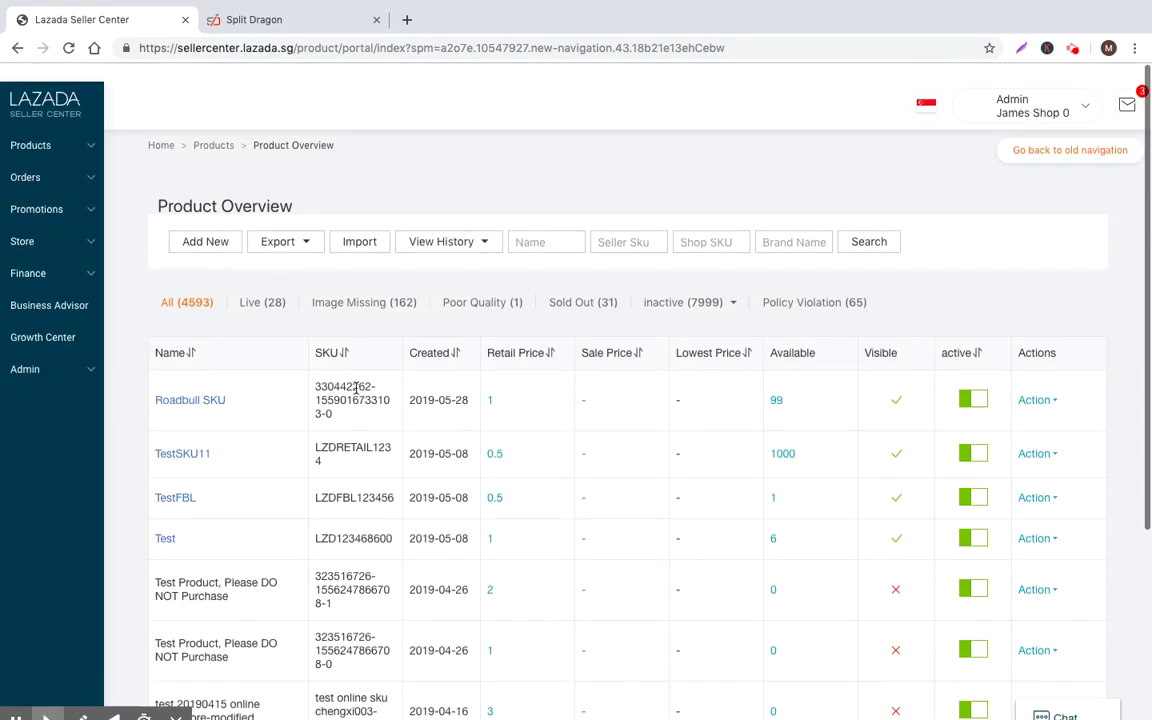
scroll(352, 390, "down", 5)
scroll(354, 389, "up", 5)
scroll(329, 316, "down", 3)
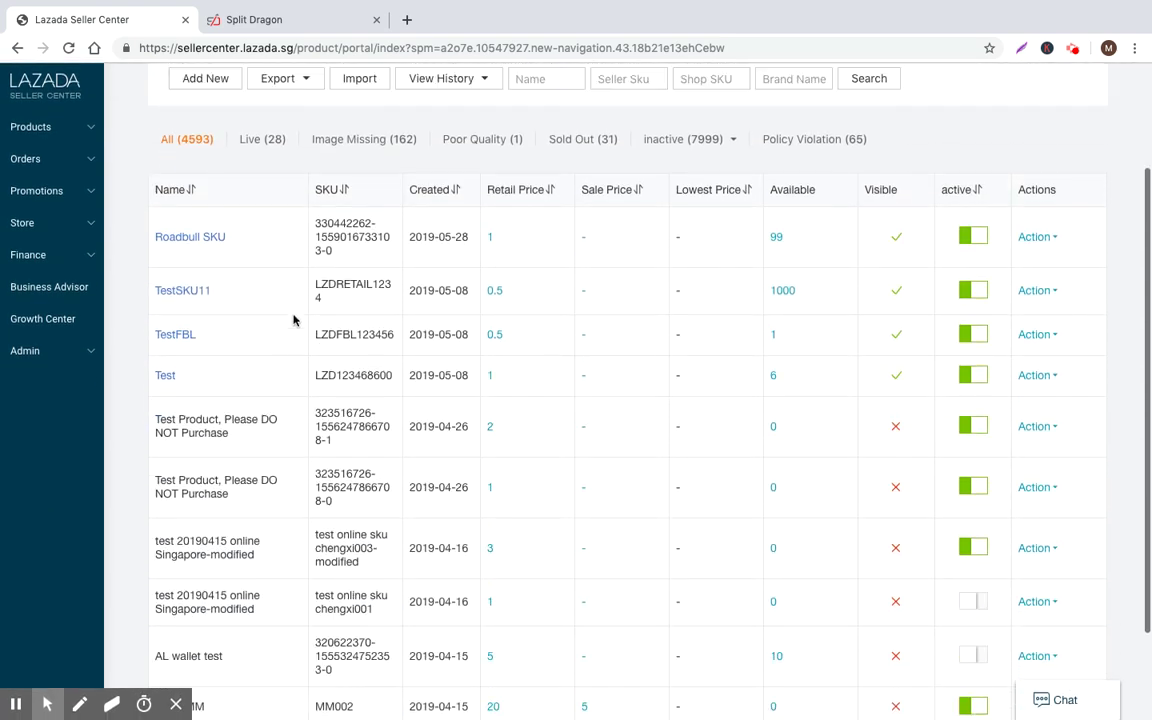
scroll(250, 316, "up", 3)
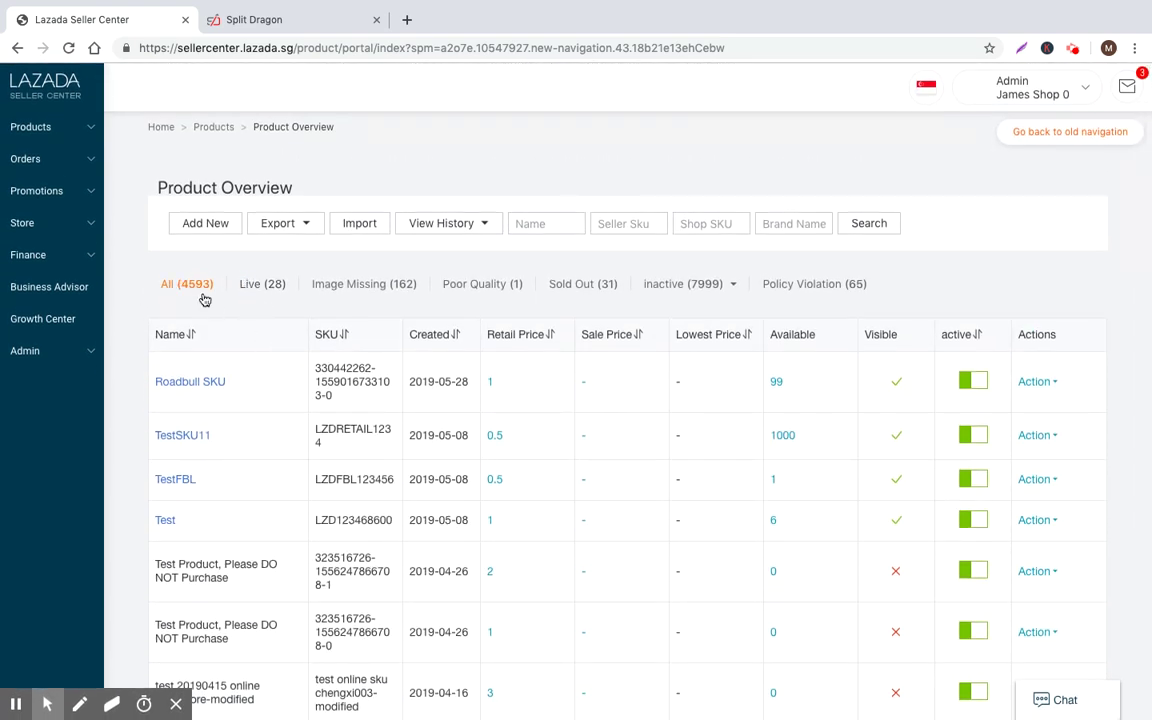
Filter the list to Live products, then to Poor Quality products and check the QC comment
left_click(252, 290)
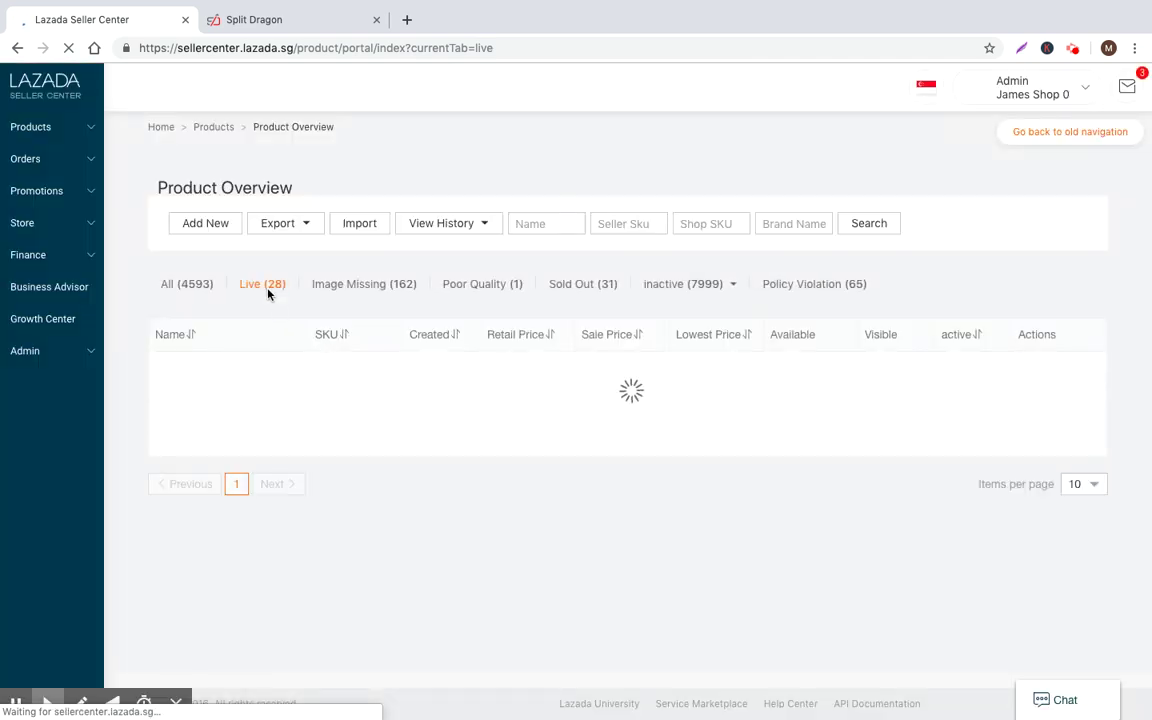
scroll(345, 412, "down", 2)
scroll(345, 412, "up", 2)
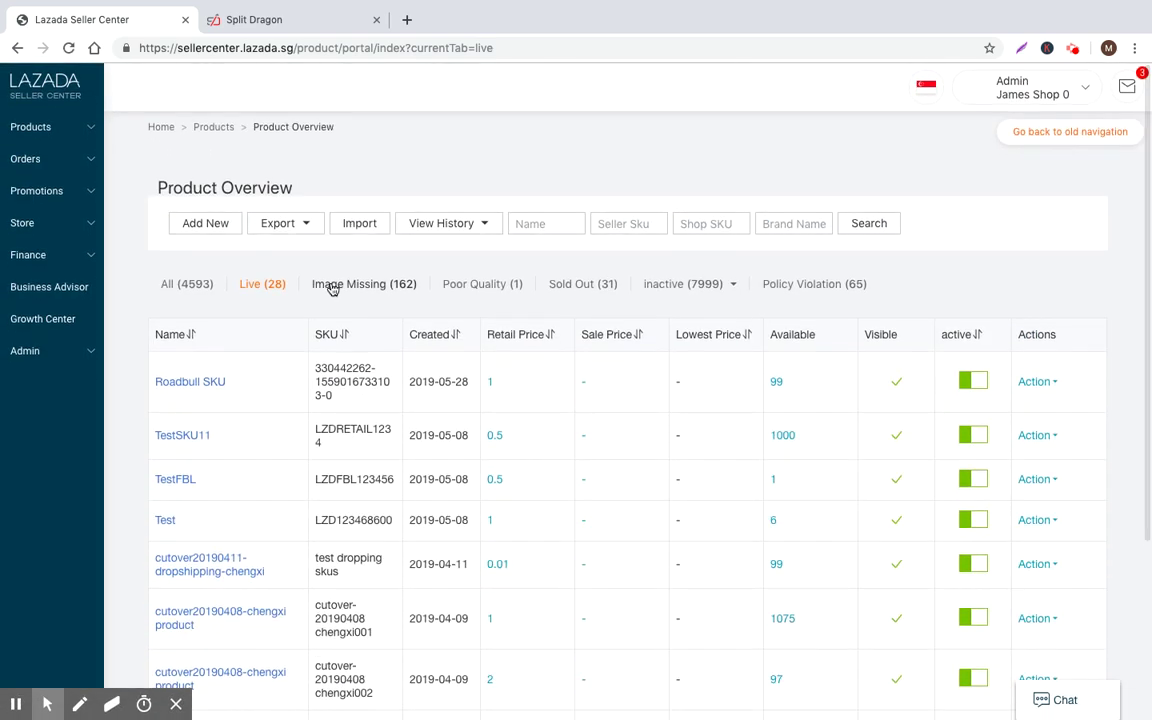
left_click(486, 288)
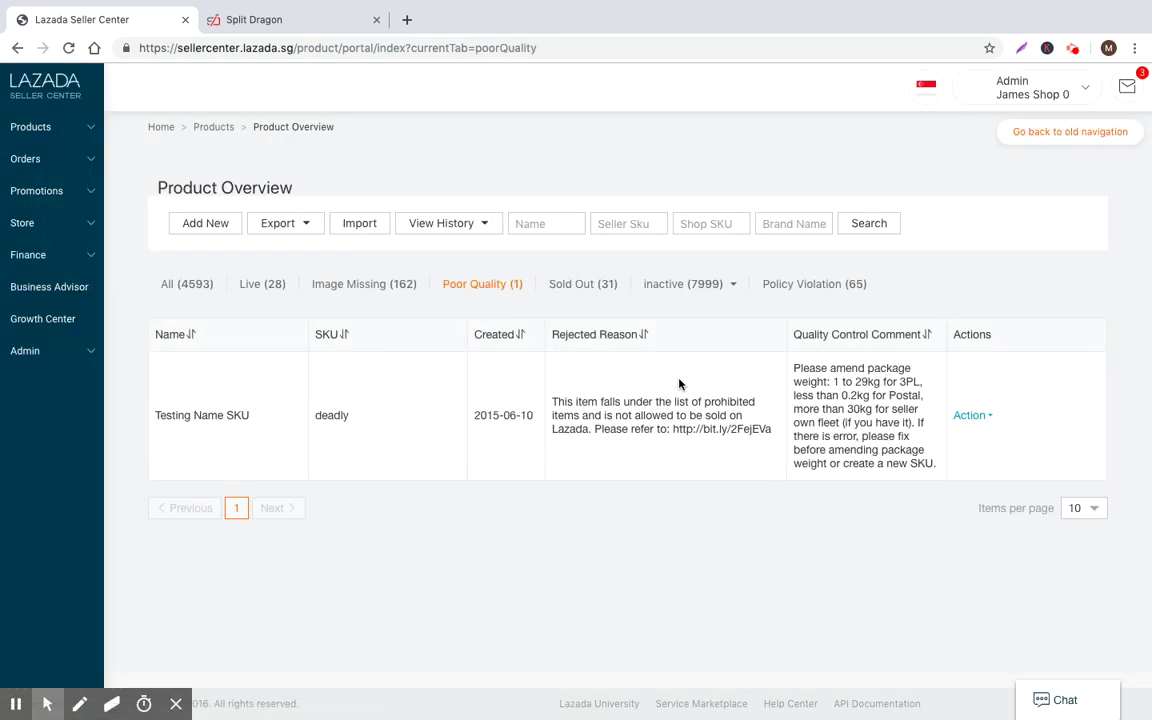
left_click_drag(798, 368, 864, 470)
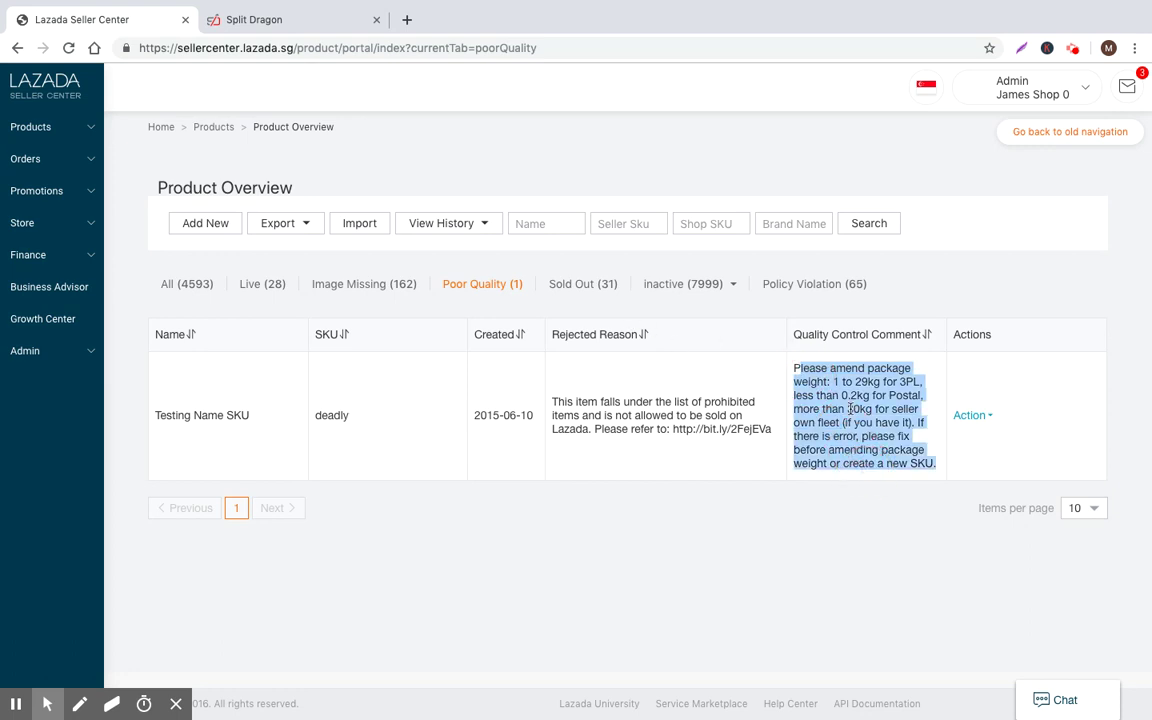
left_click(805, 345)
Return to All products and open, then close, the Roadbull SKU row's Action menu
left_click(181, 284)
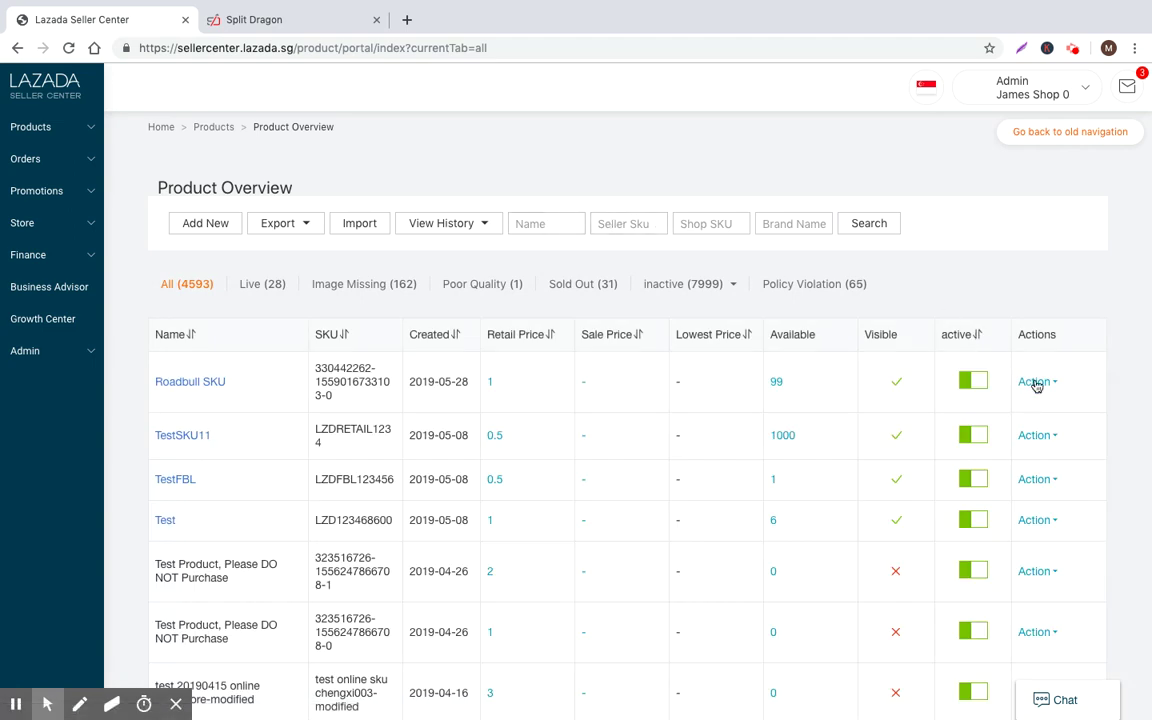
left_click(1036, 381)
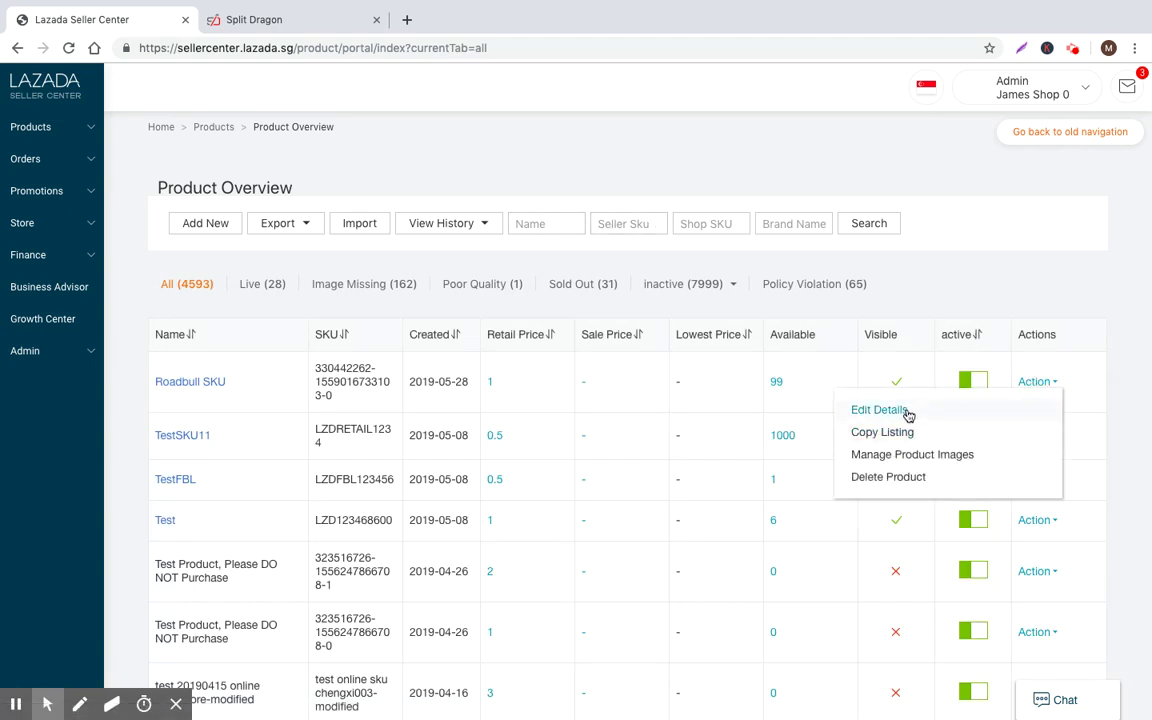
left_click(933, 205)
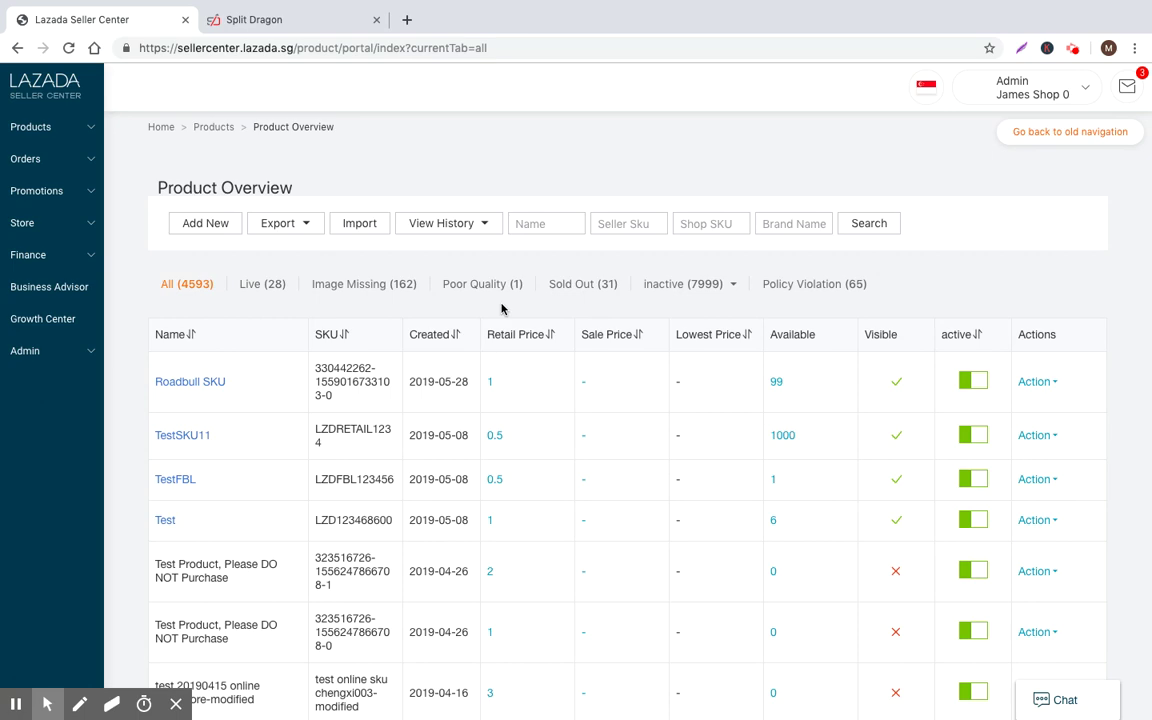
scroll(489, 370, "down", 1)
left_click(60, 125)
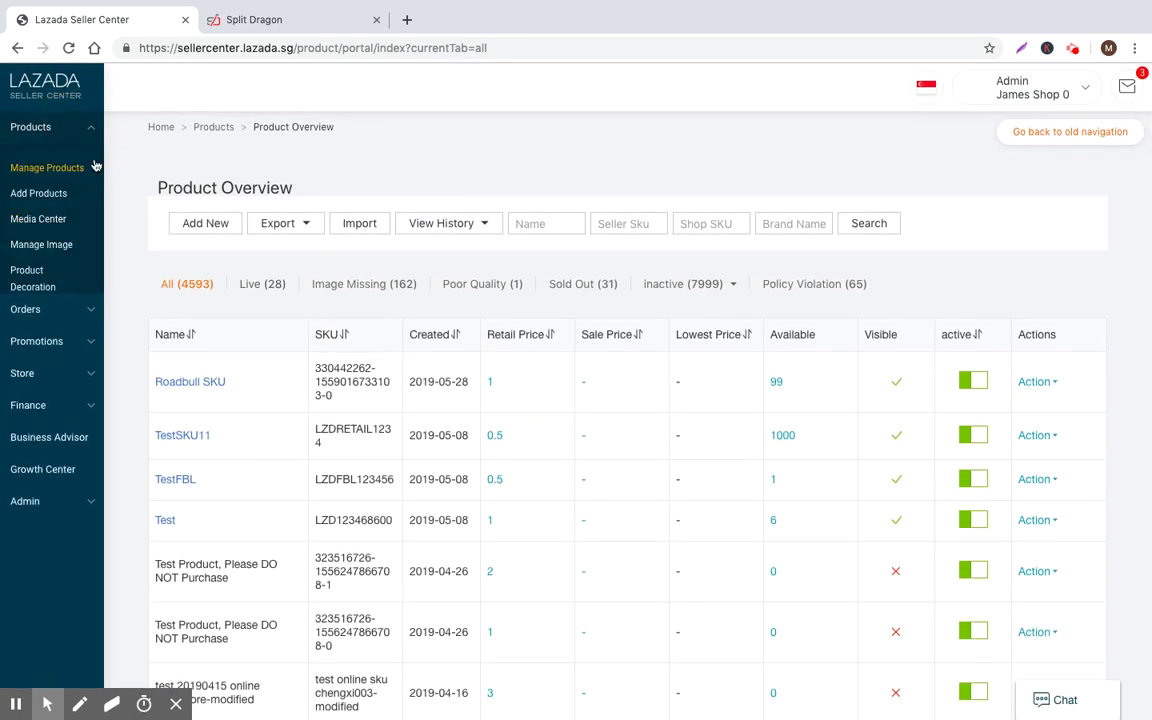
Start a blank Add Product form, discarding the unfinished product, and select Product Name
left_click(49, 198)
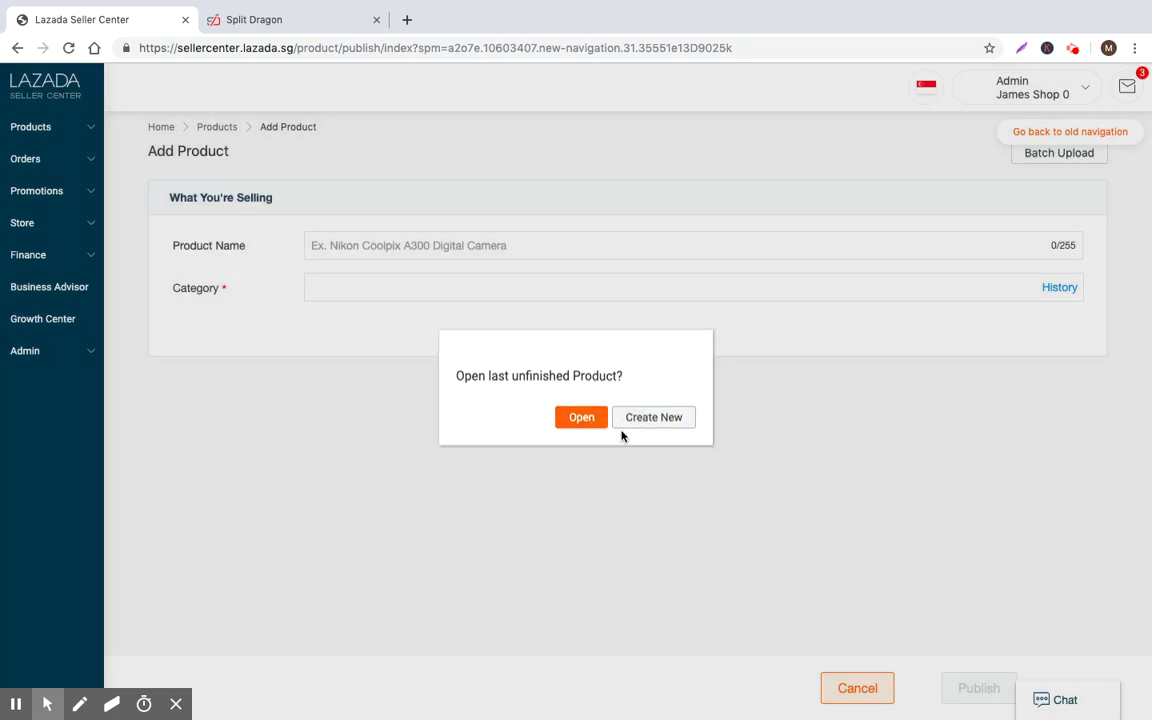
left_click(621, 425)
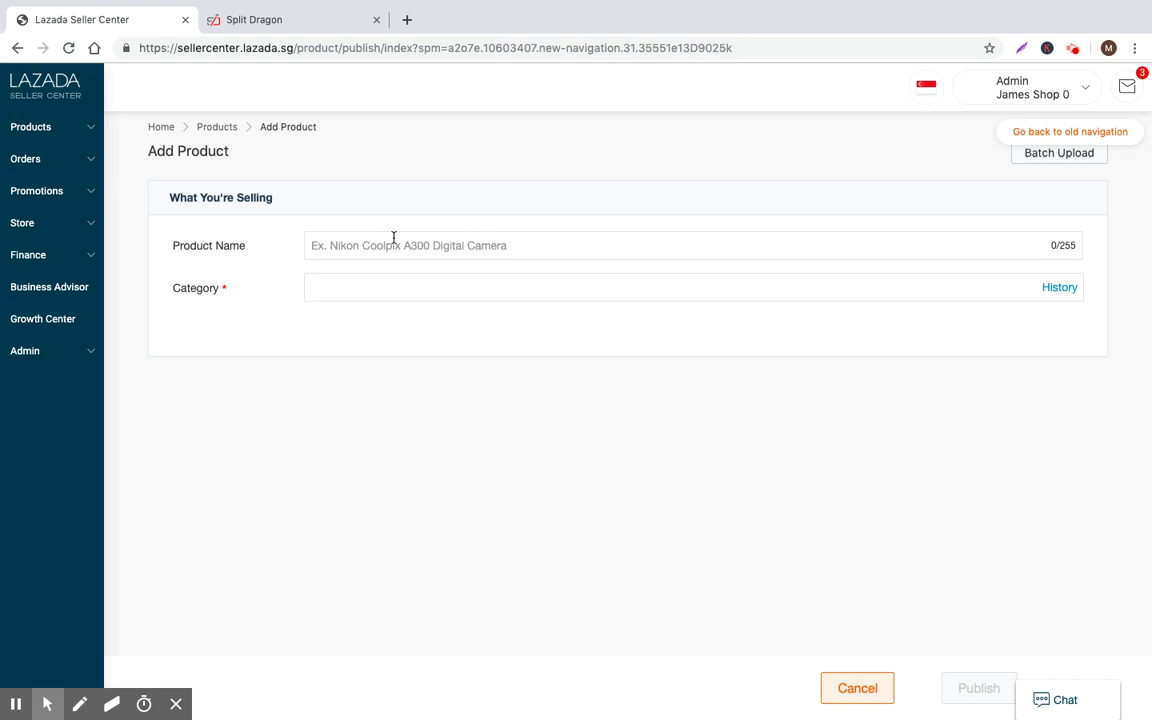
left_click(560, 246)
Enter the product name 'Basketball - Men's Basketball - Top-Rated #1 Basketball for Outdoor Hoops'
type("Basketball ")
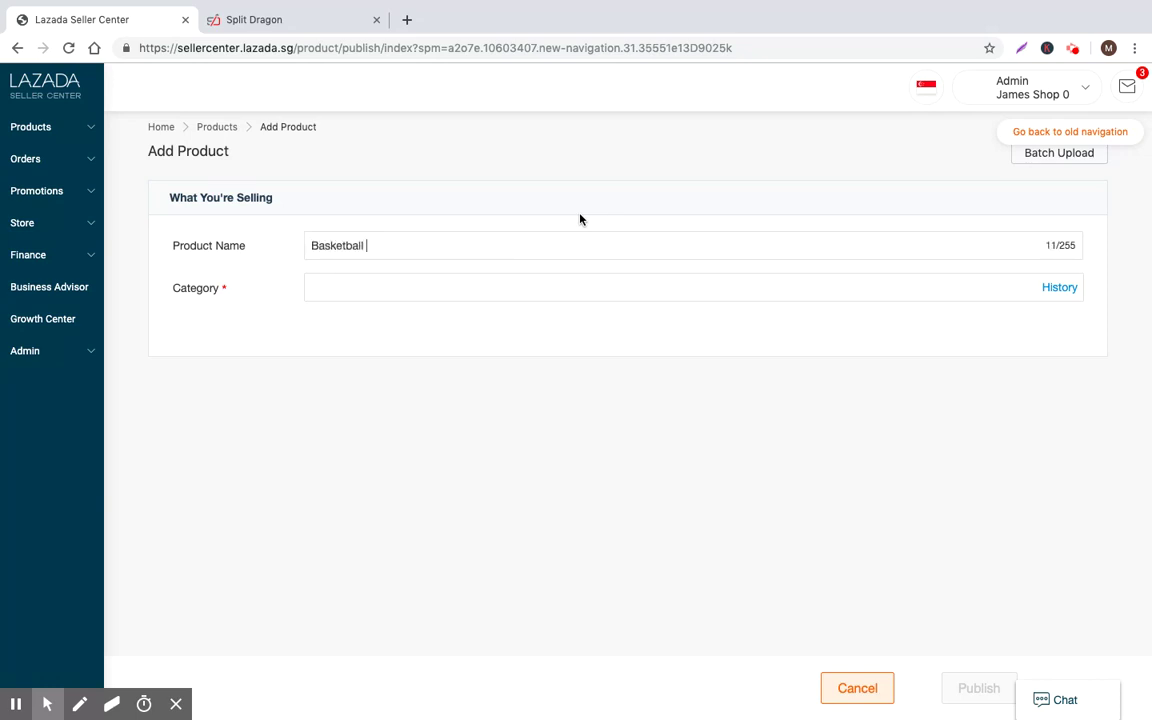
type("- ")
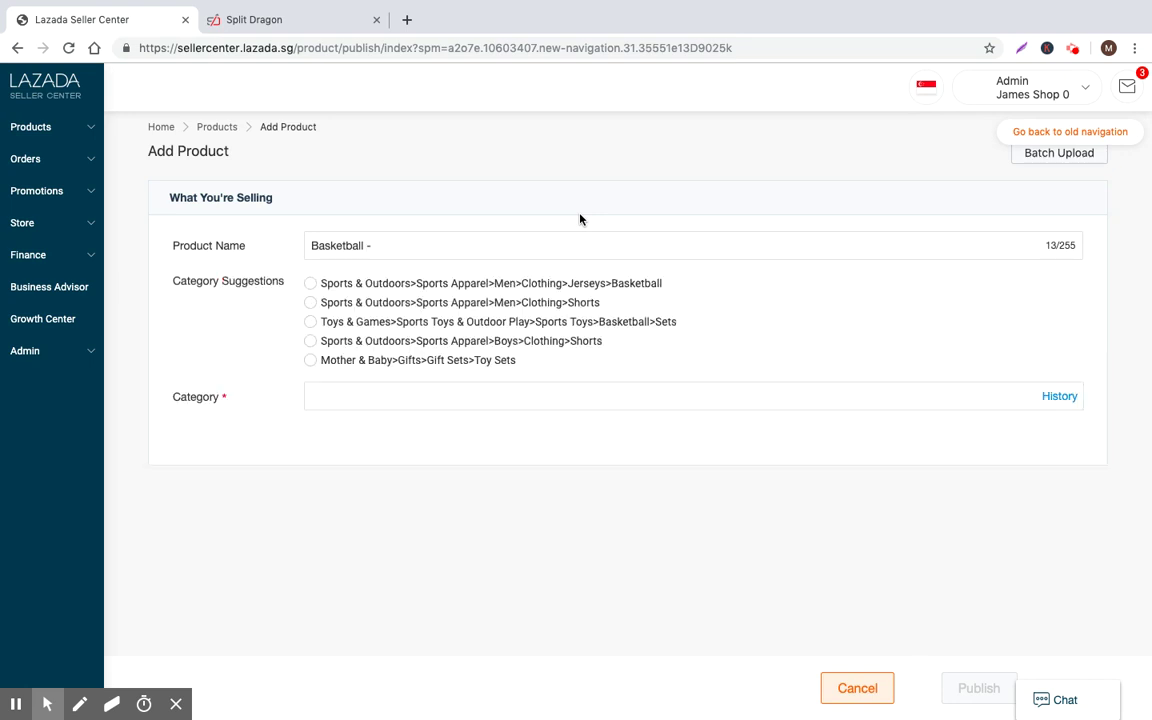
type("Men's Basketball - Top-Rates")
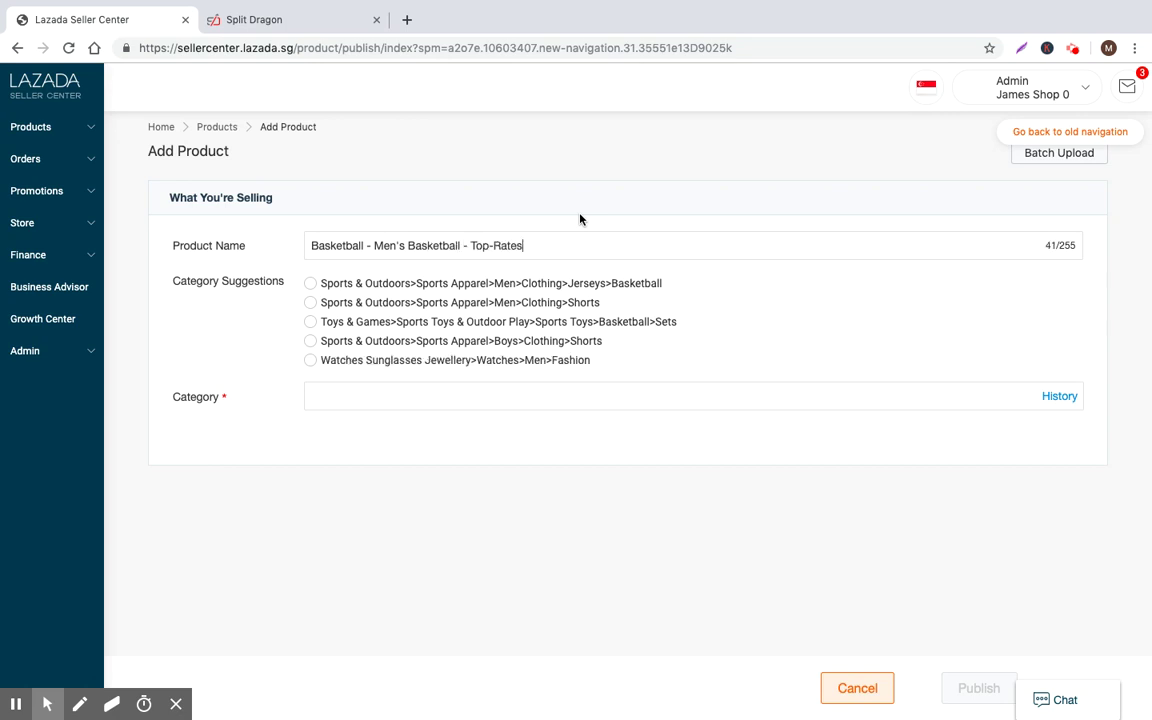
key("BackSpace")
type("d #1 Basketball for ")
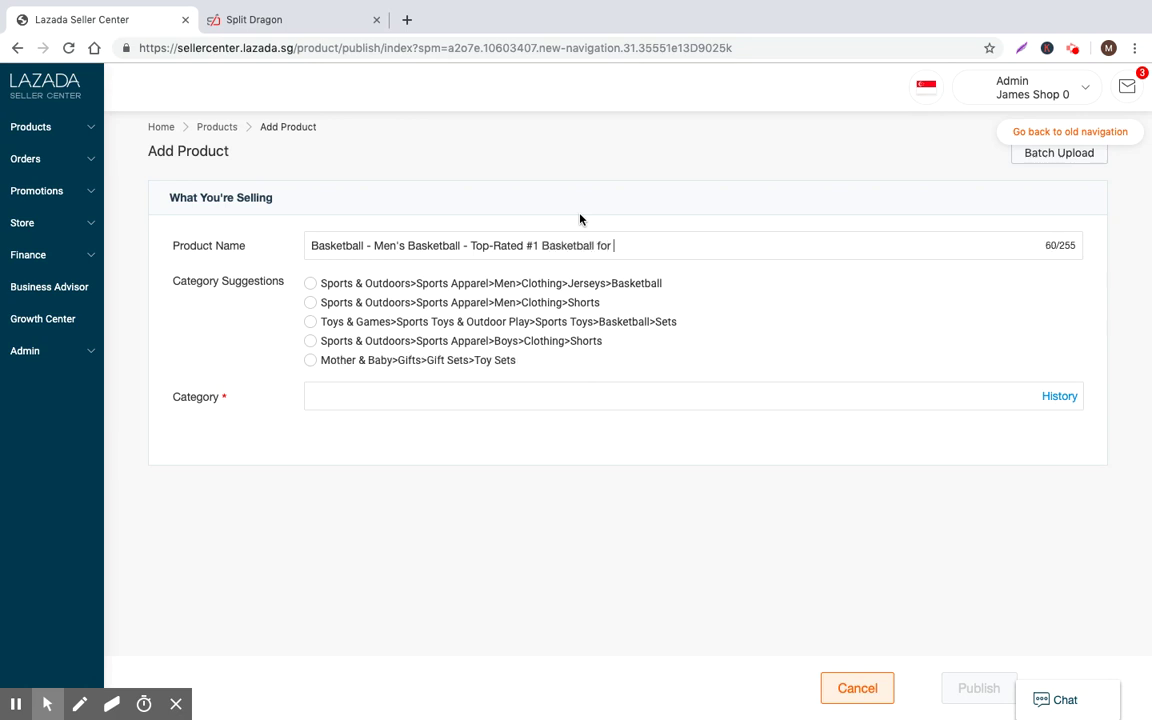
type("Outdoor Hoops")
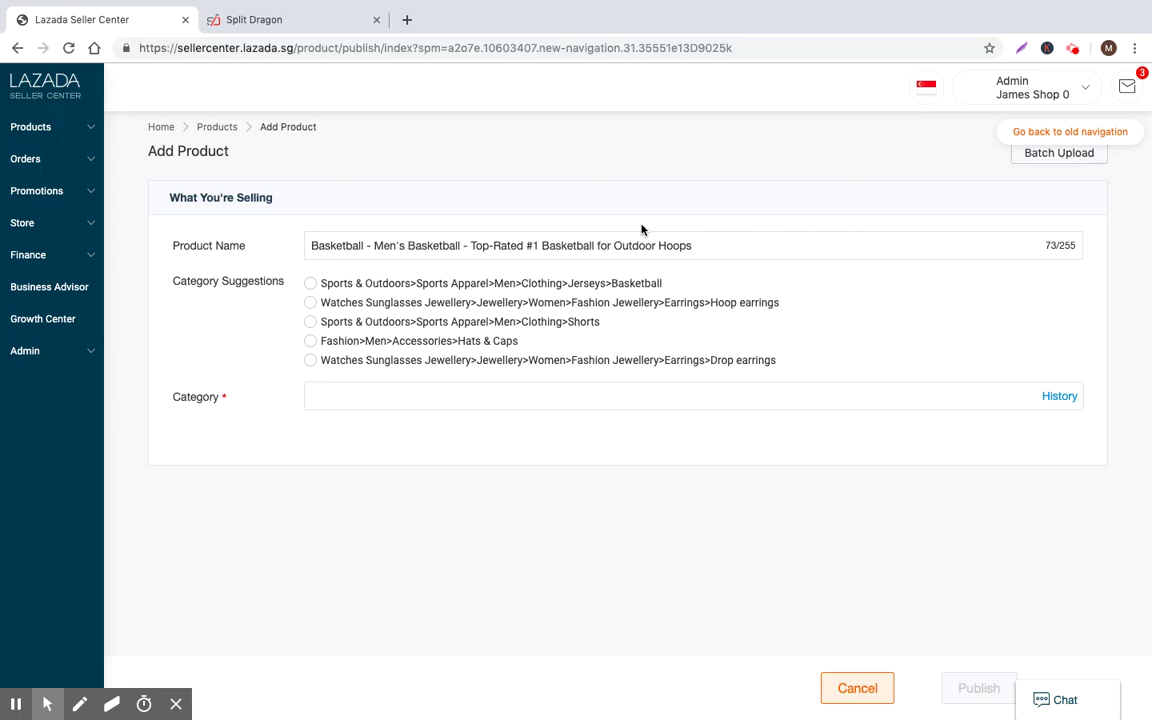
left_click(333, 16)
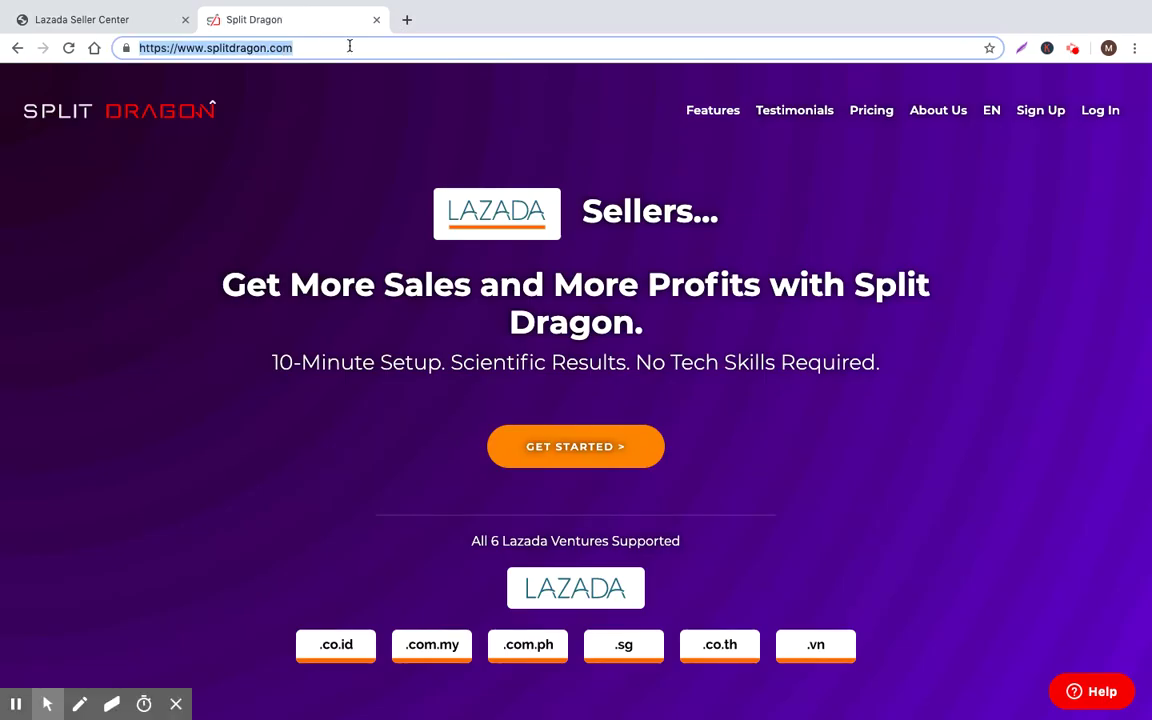
Log in to Split Dragon and open its Keyword Suggestions tool
left_click(1046, 120)
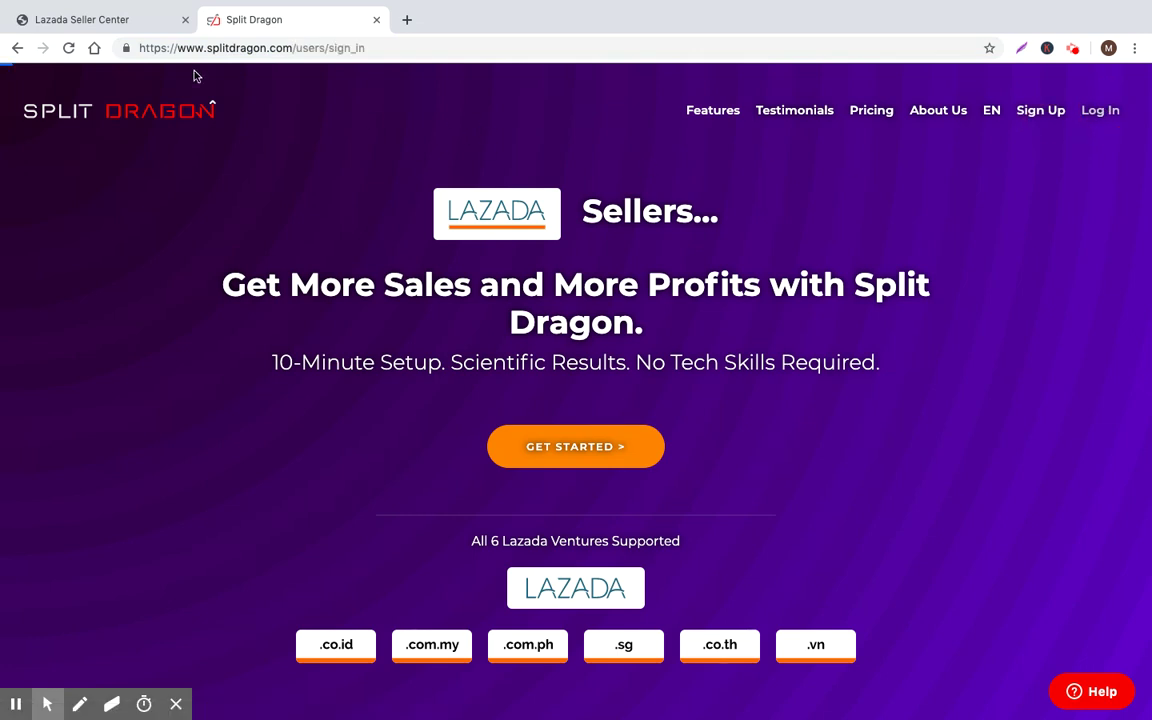
left_click(91, 19)
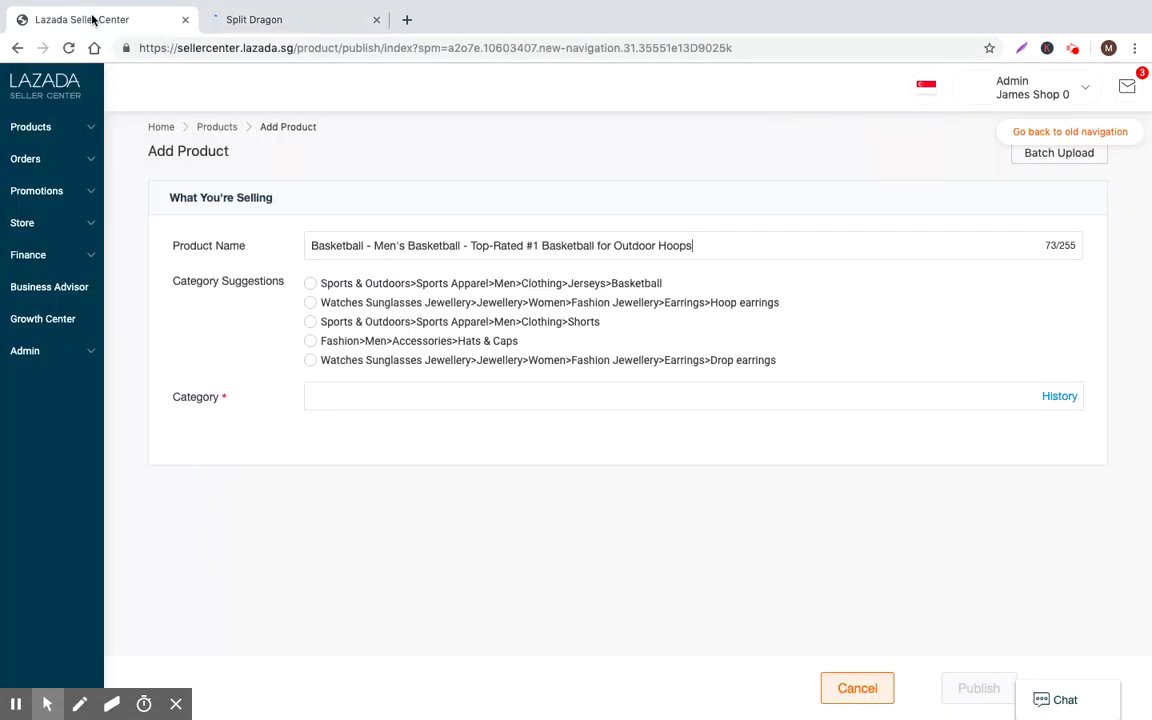
left_click(290, 20)
left_click(580, 400)
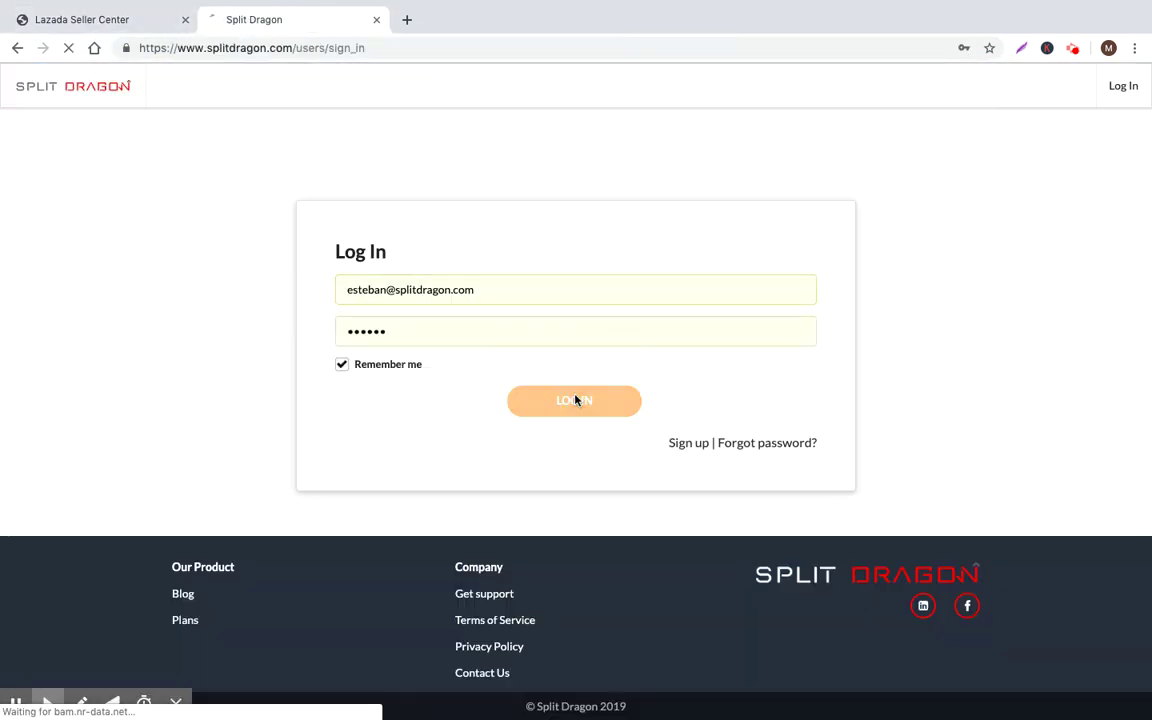
left_click(94, 6)
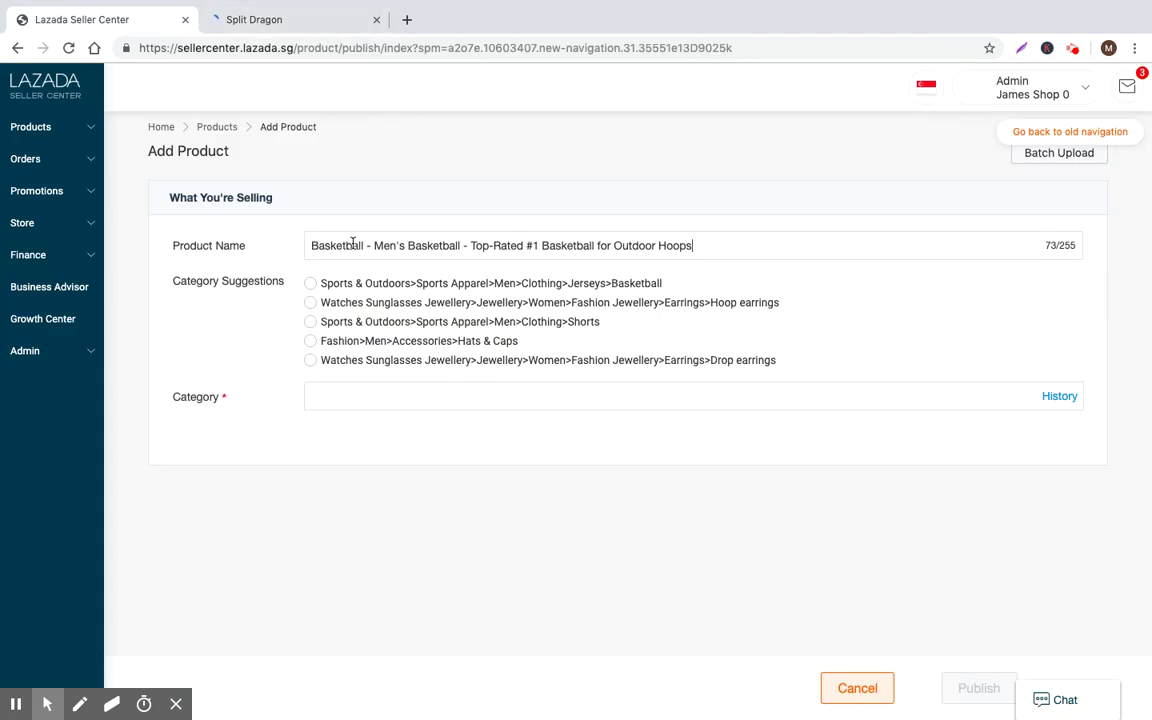
left_click(288, 19)
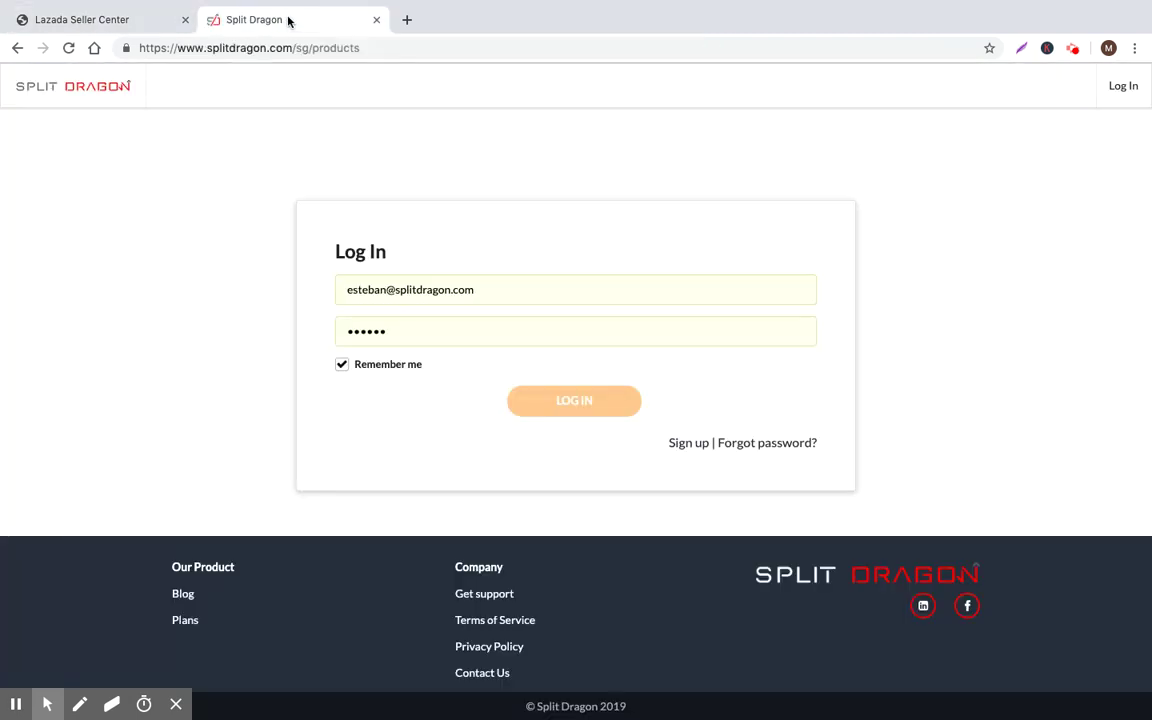
left_click(48, 444)
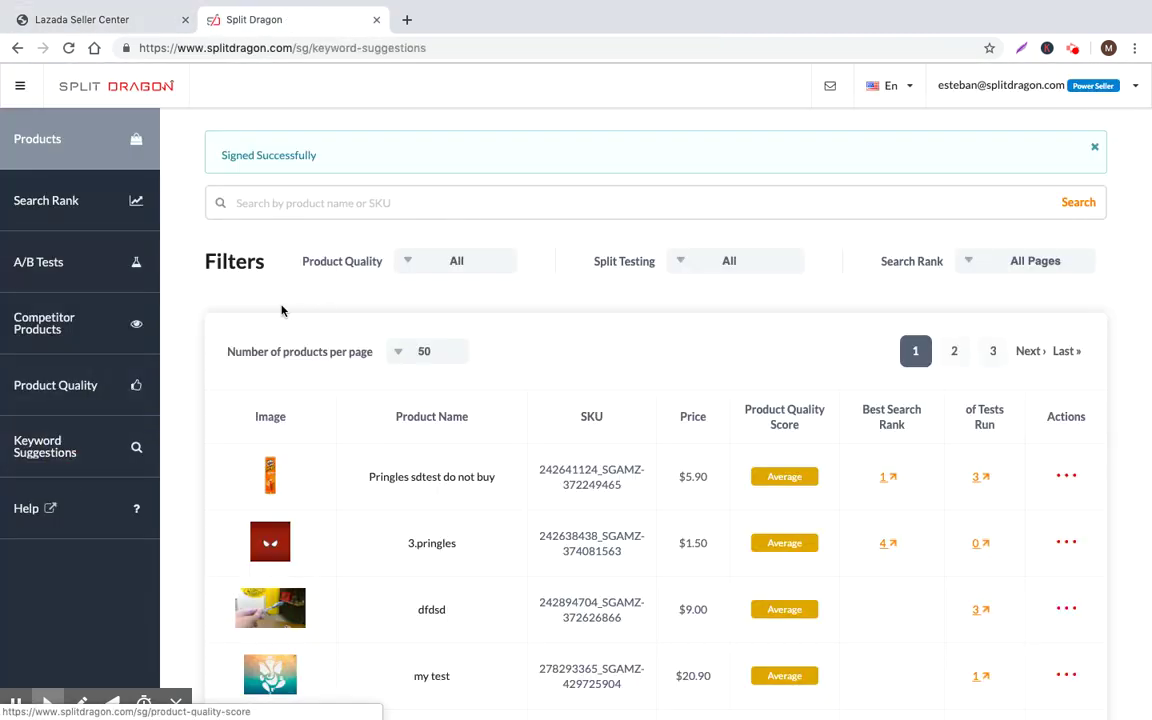
left_click(60, 19)
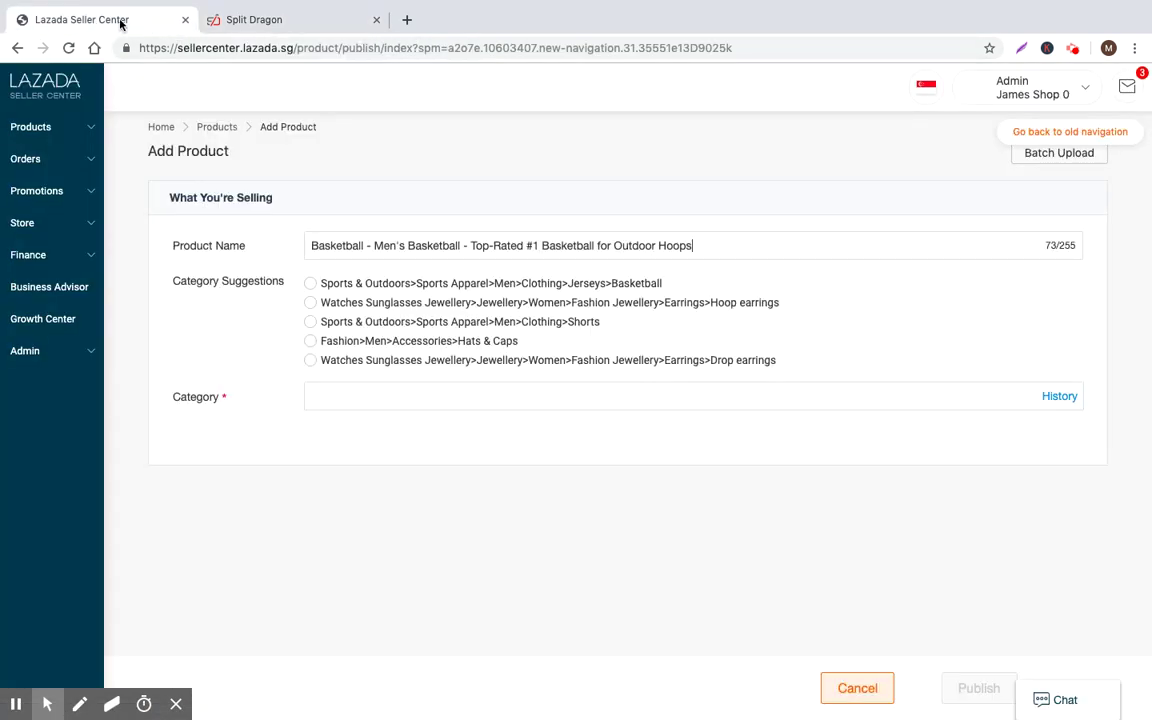
Get Split Dragon keyword suggestions for 'basketball' and review the results table
left_click(257, 19)
left_click(352, 208)
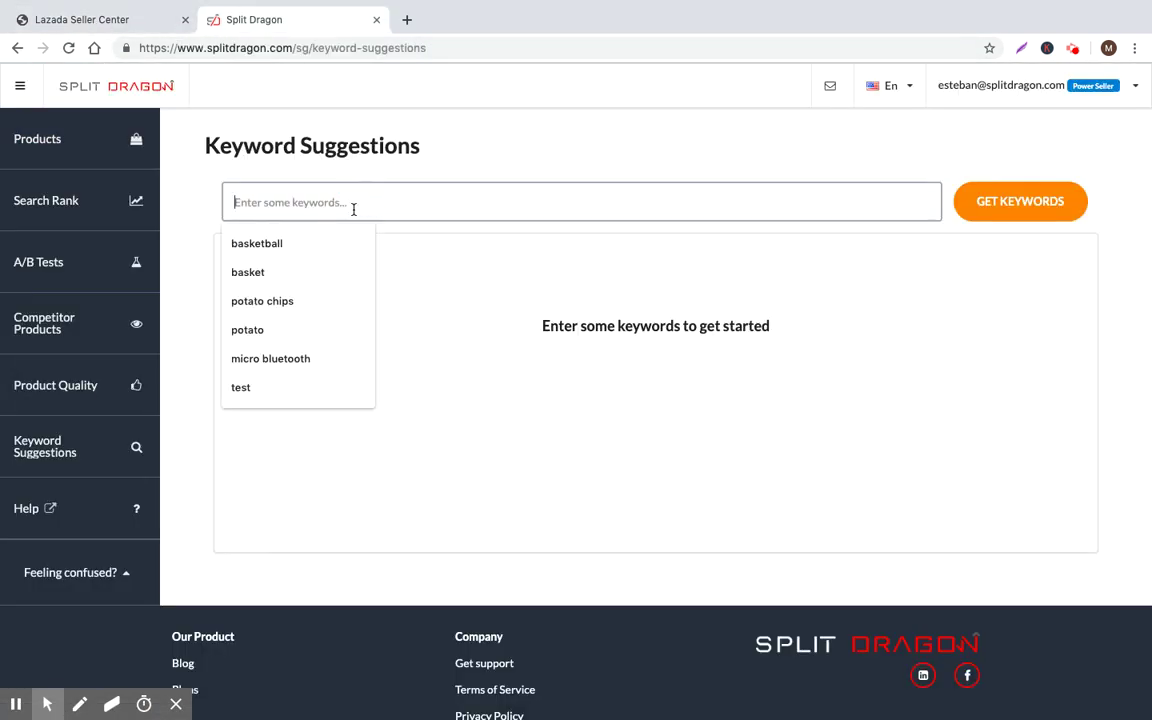
type("basket")
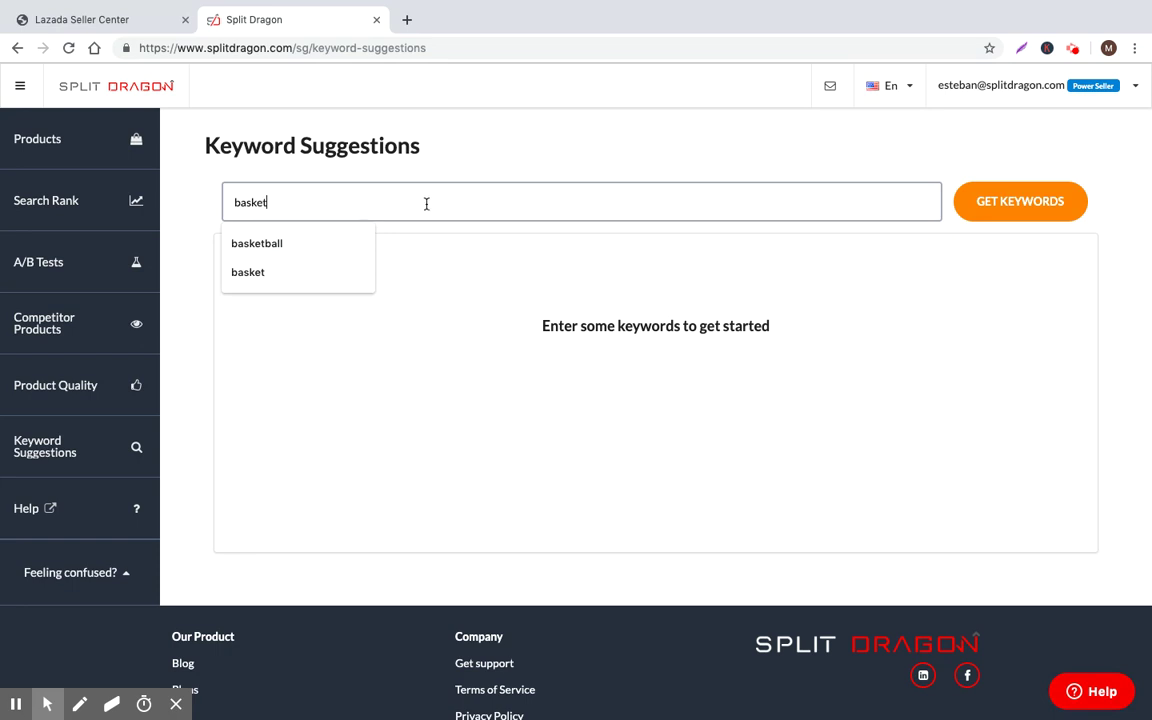
type("ball")
left_click(1015, 203)
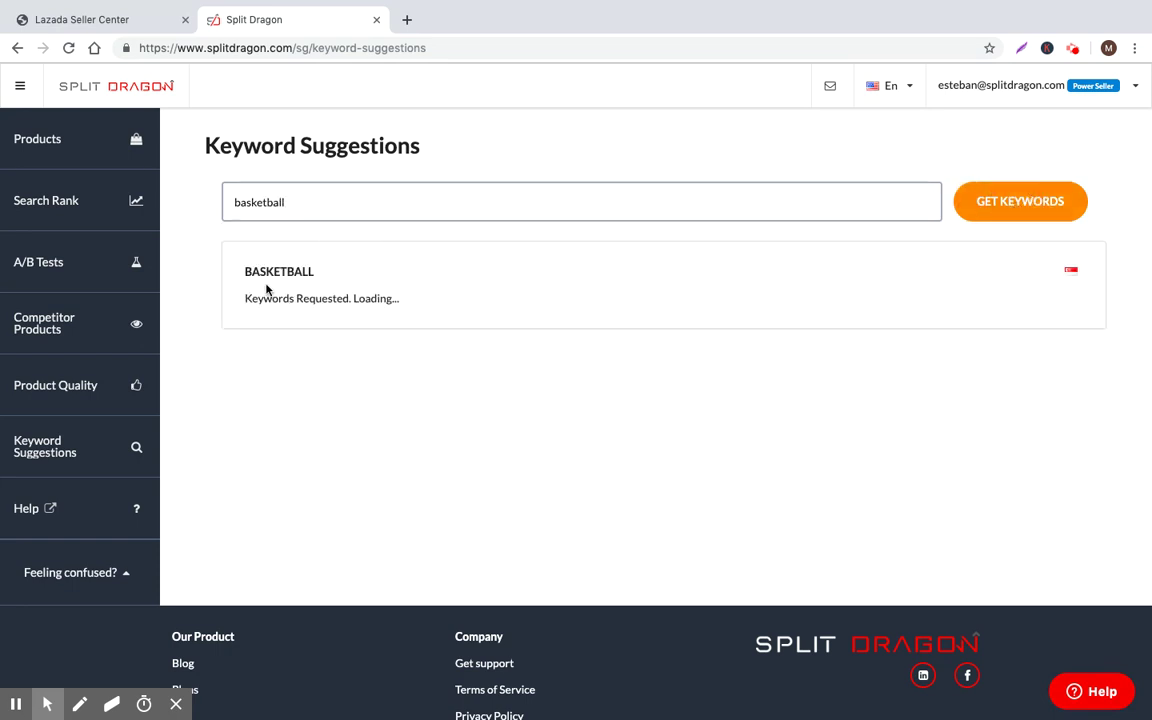
scroll(292, 282, "down", 3)
scroll(517, 260, "up", 3)
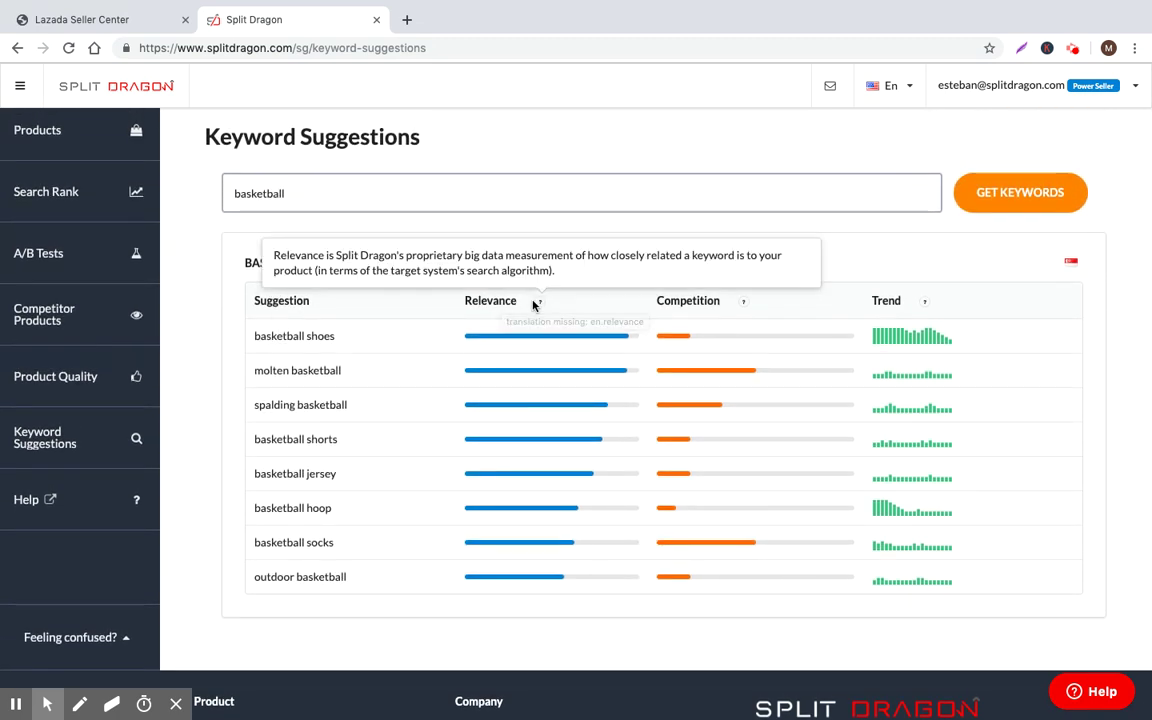
left_click(262, 368)
scroll(289, 402, "down", 1)
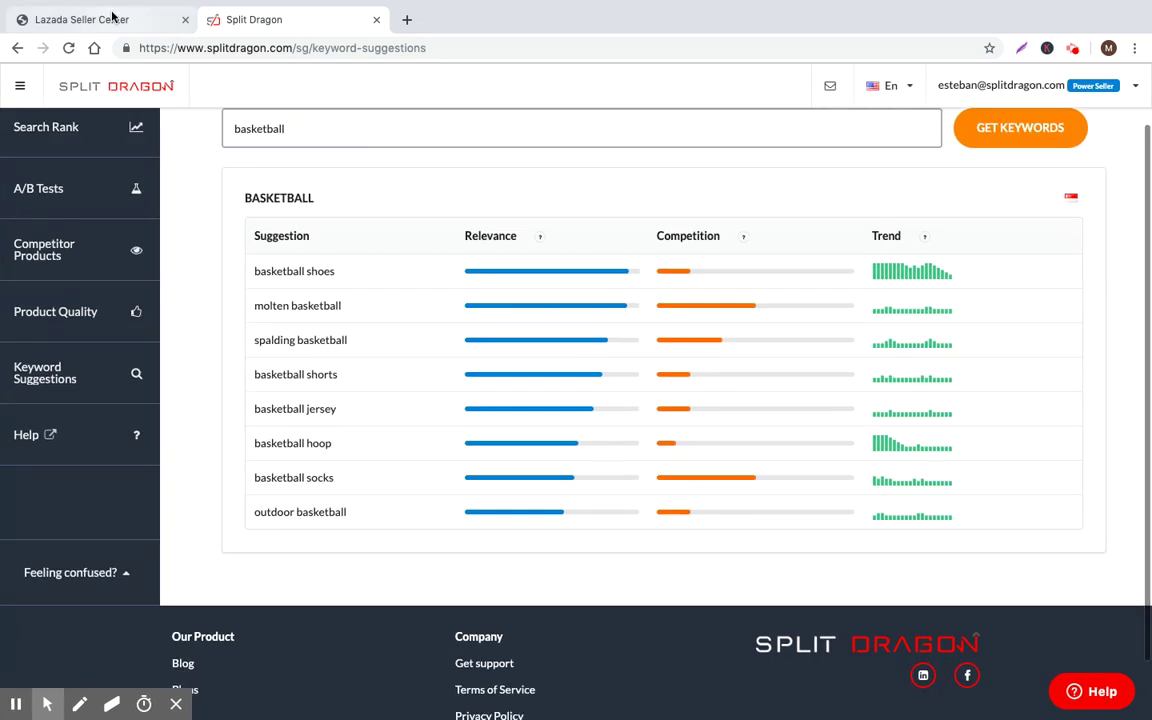
left_click(113, 17)
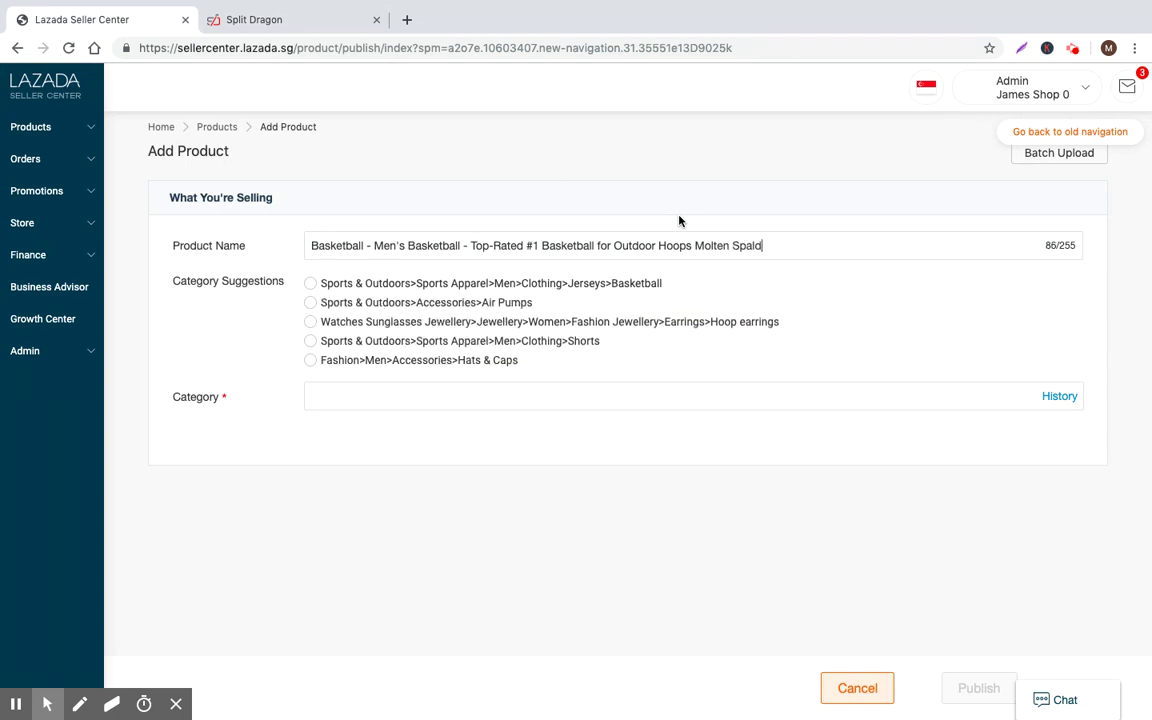
Append 'Spalding Socks Jersey' to the product name, based on the keyword suggestions
left_click(268, 17)
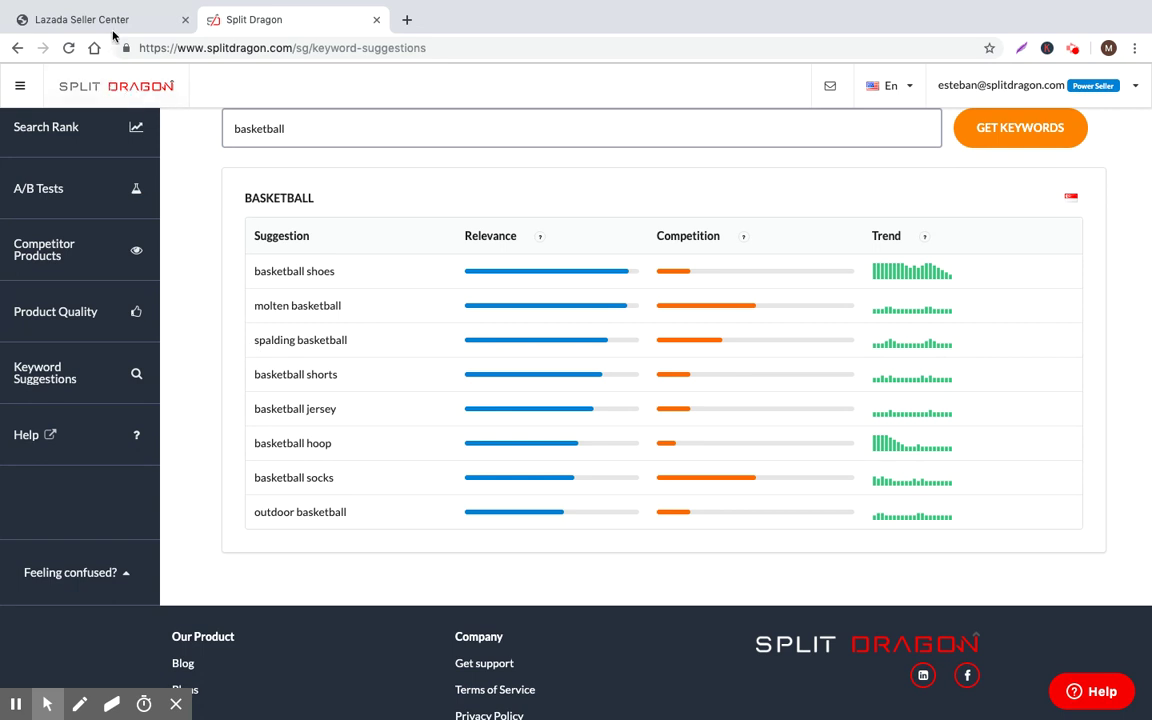
left_click(85, 18)
left_click(600, 247)
left_click(780, 252)
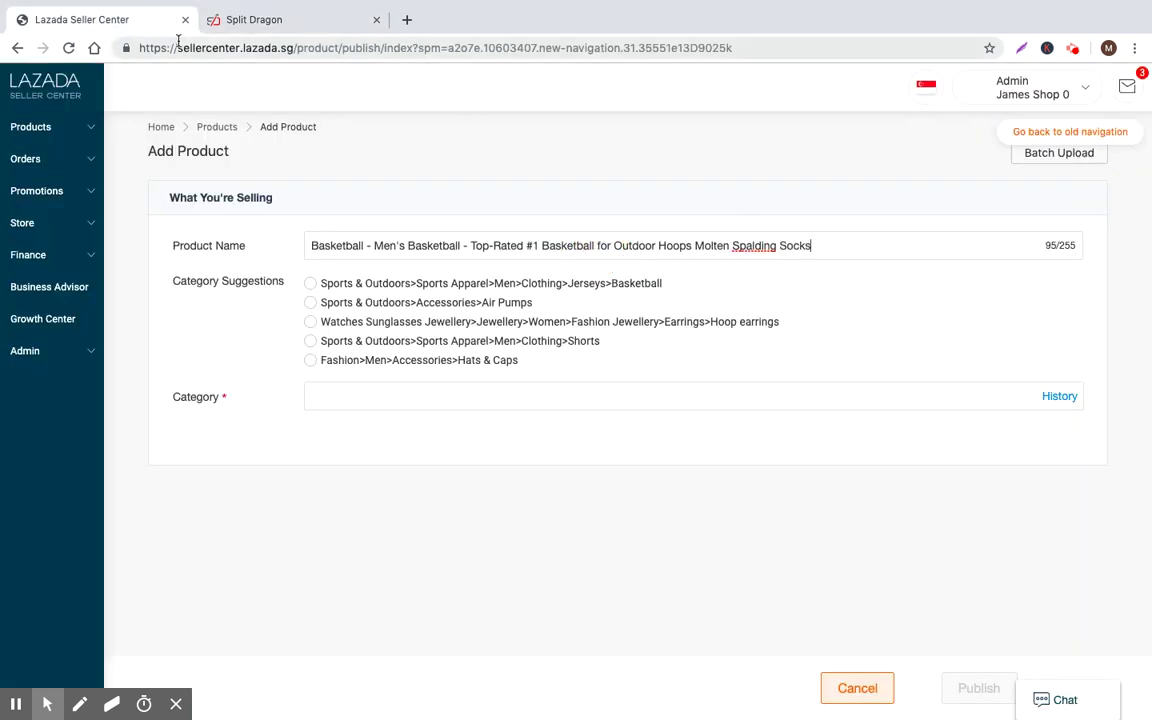
left_click(246, 18)
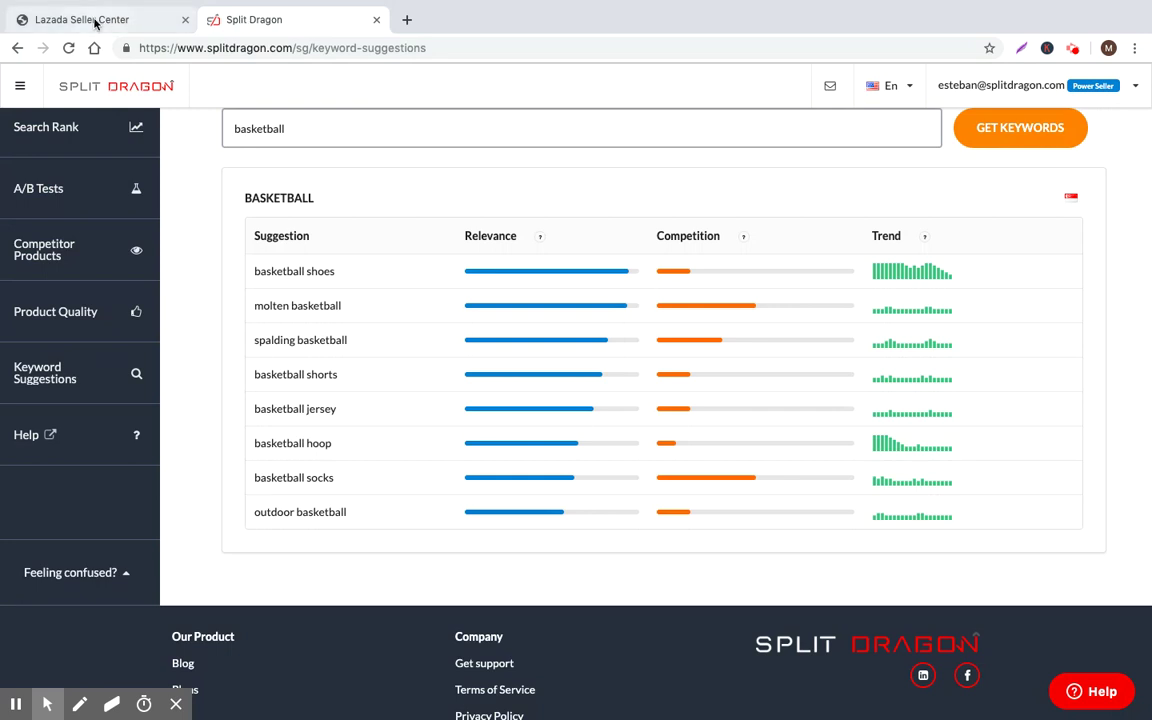
left_click(95, 20)
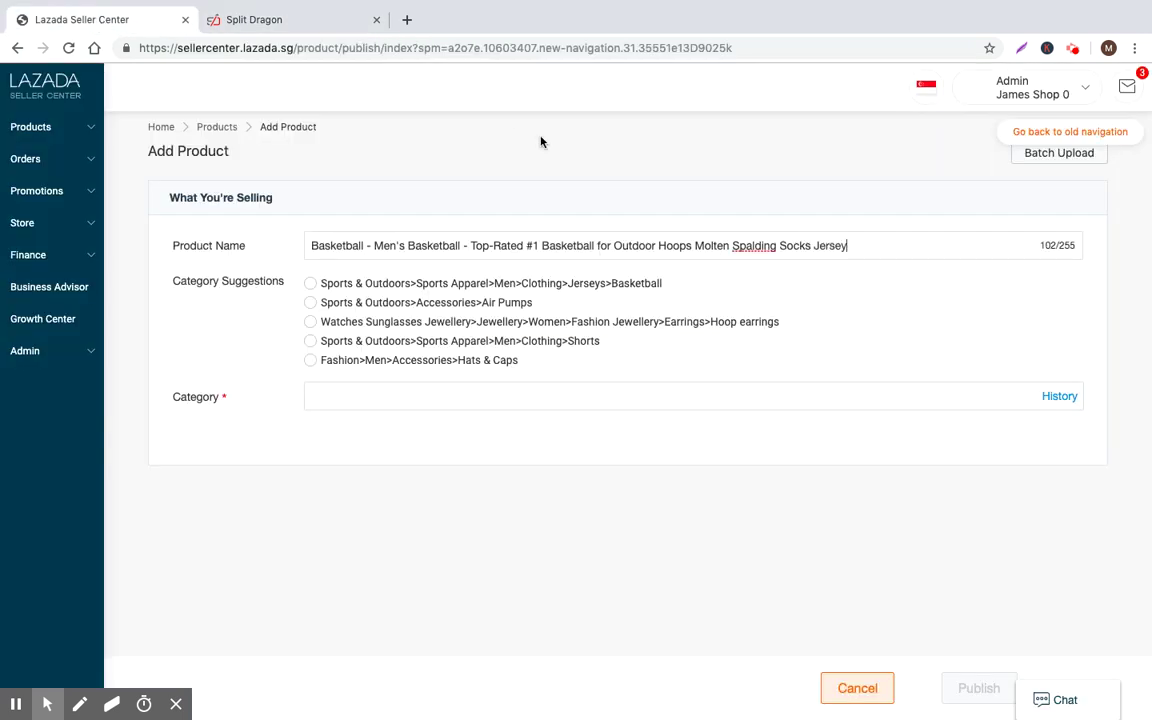
left_click(380, 412)
Choose Sports & Outdoors > Team Sports > Basketball in the Change Category dialog
left_click(165, 306)
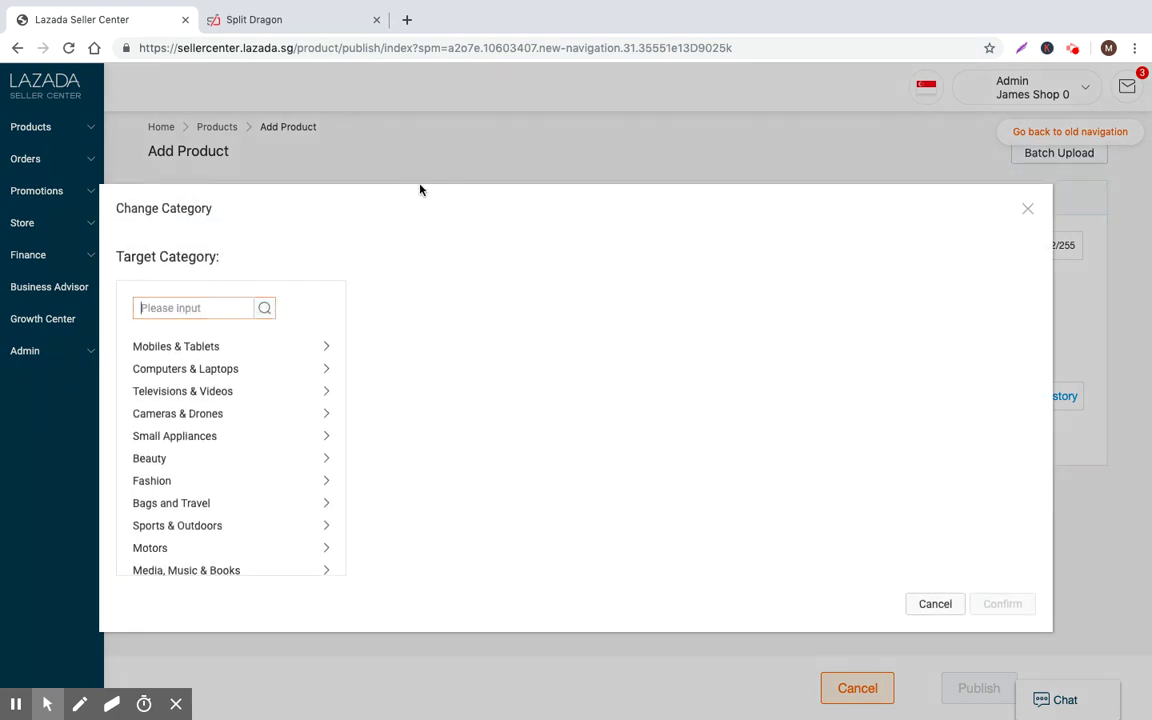
scroll(200, 442, "down", 2)
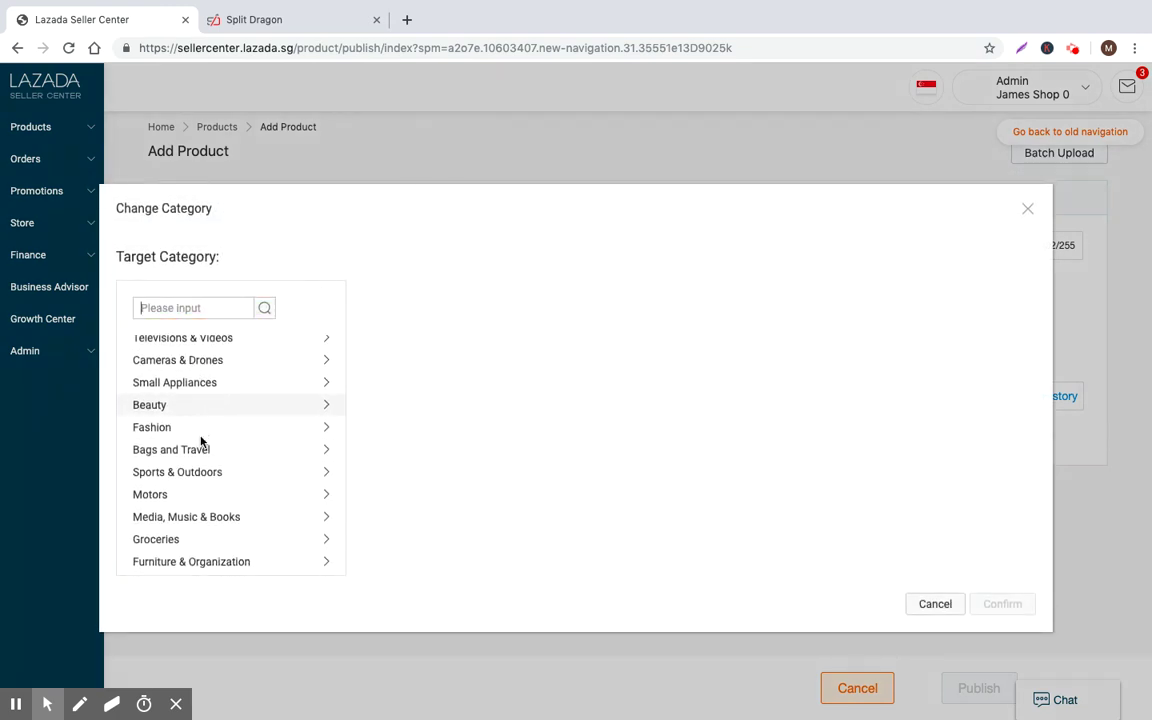
left_click(183, 469)
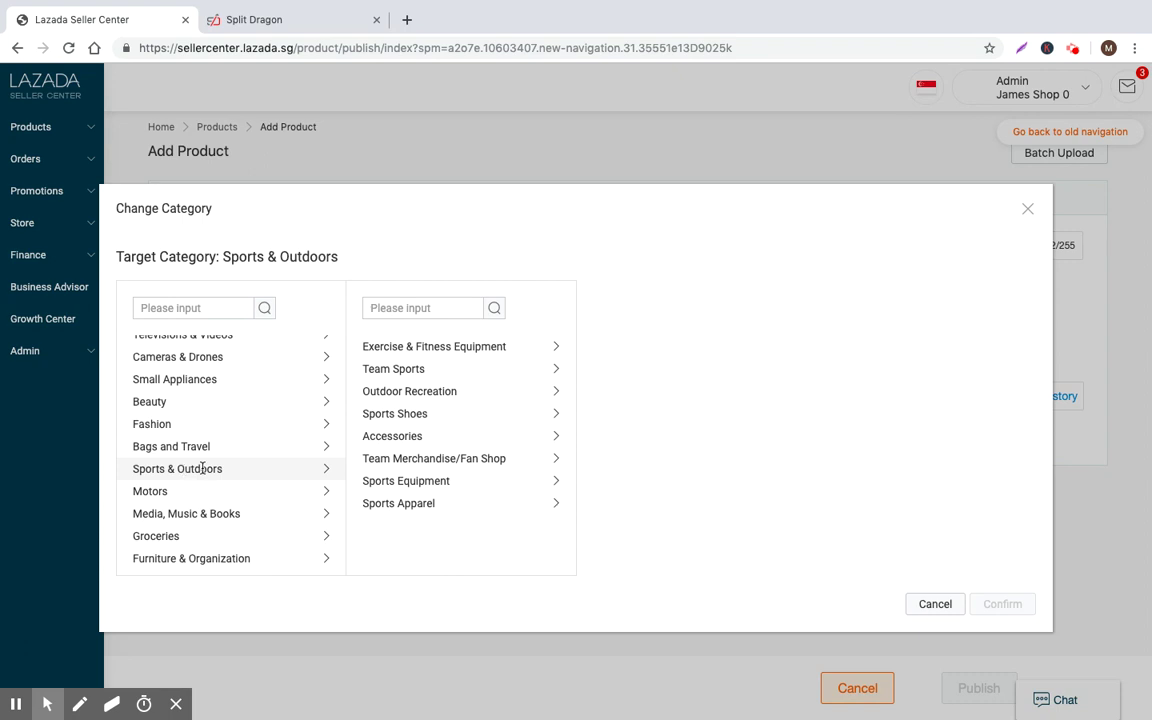
left_click(411, 370)
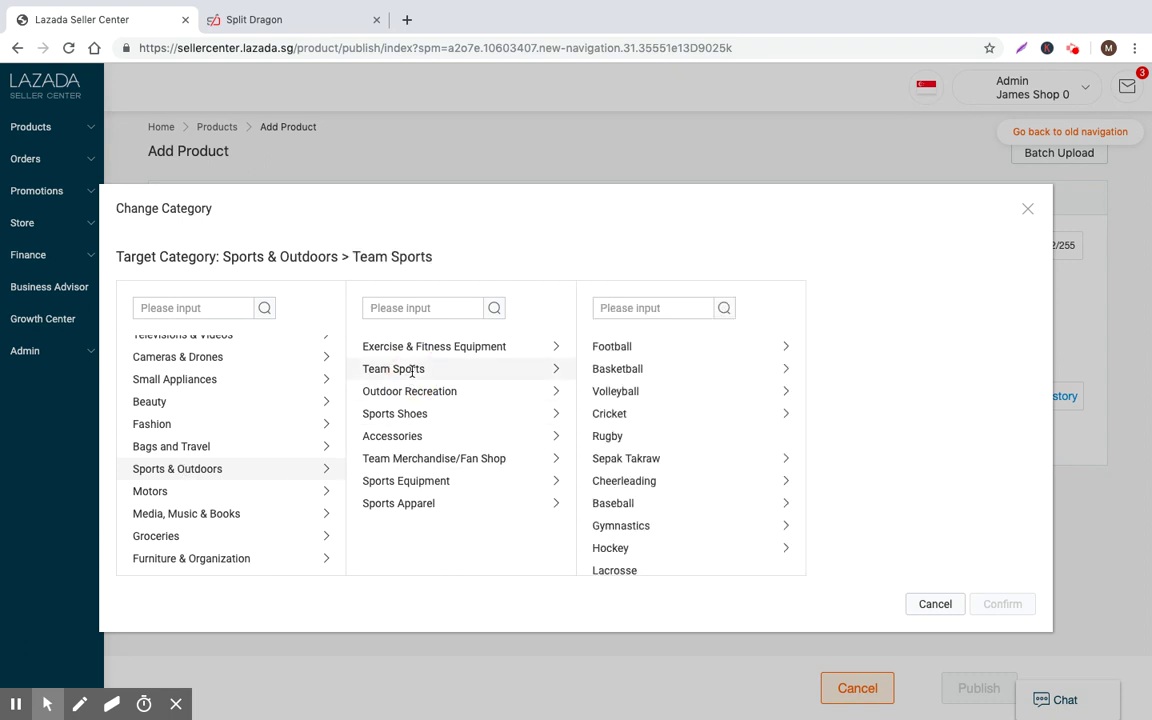
left_click(617, 368)
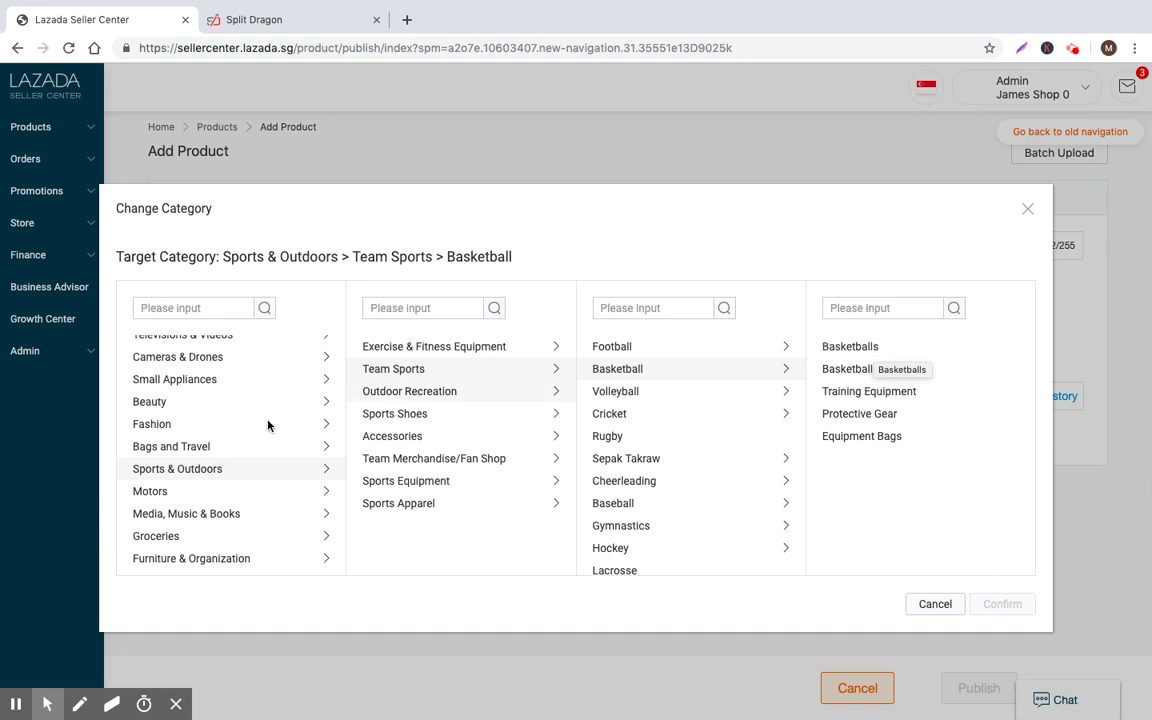
scroll(231, 452, "up", 2)
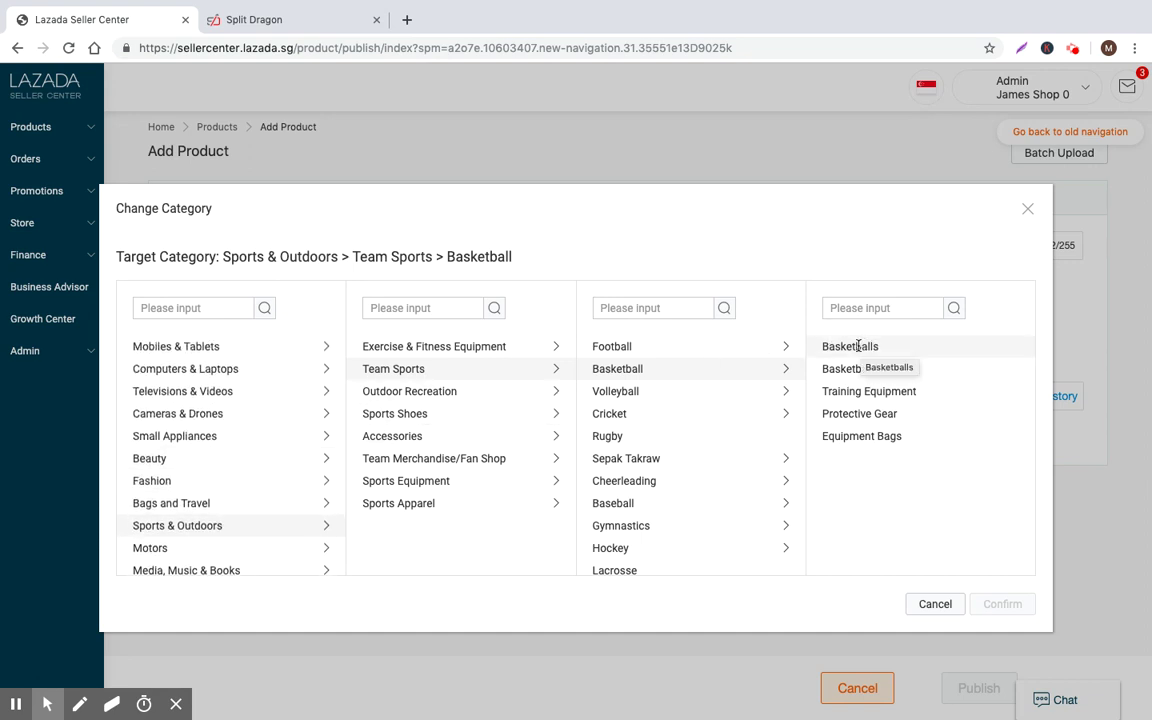
Open lazada.sg in a new tab and go to its Basketball category page
left_click(407, 20)
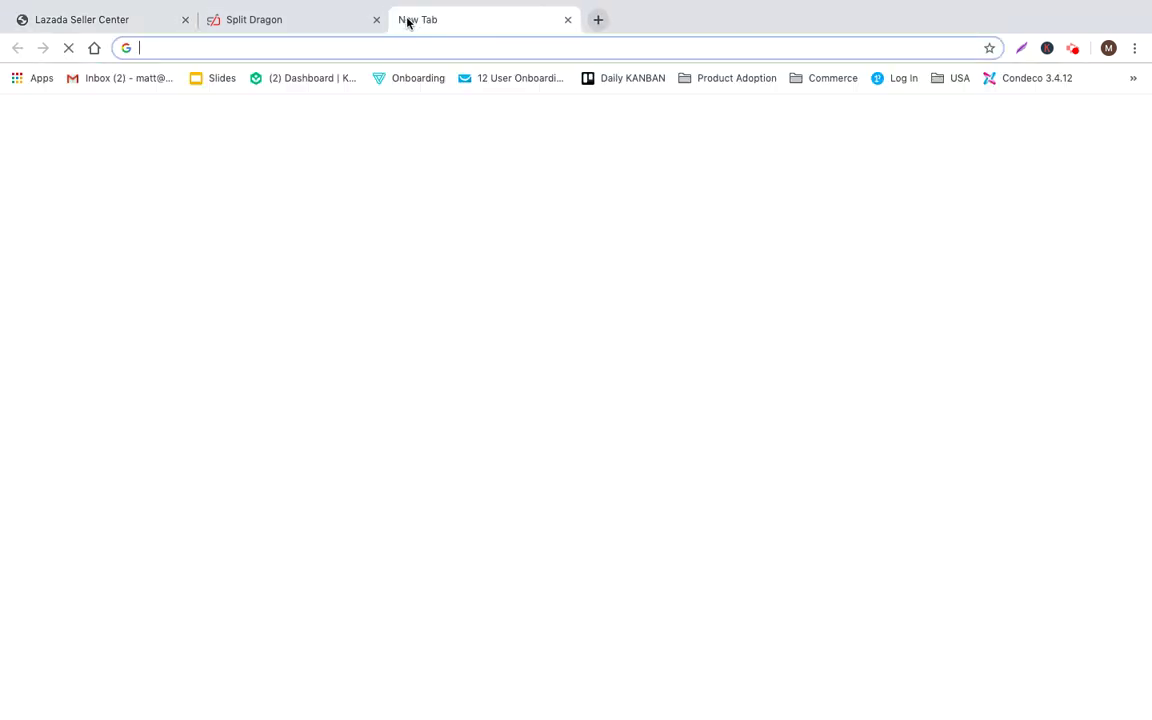
type("lazada")
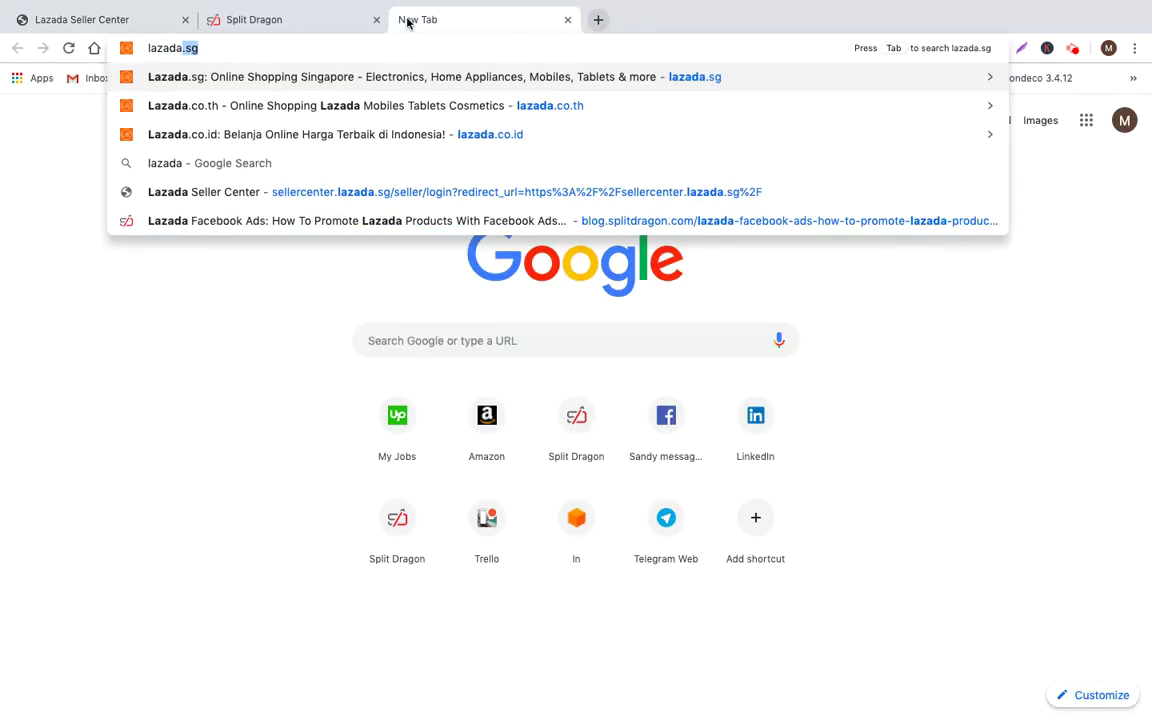
key("Return")
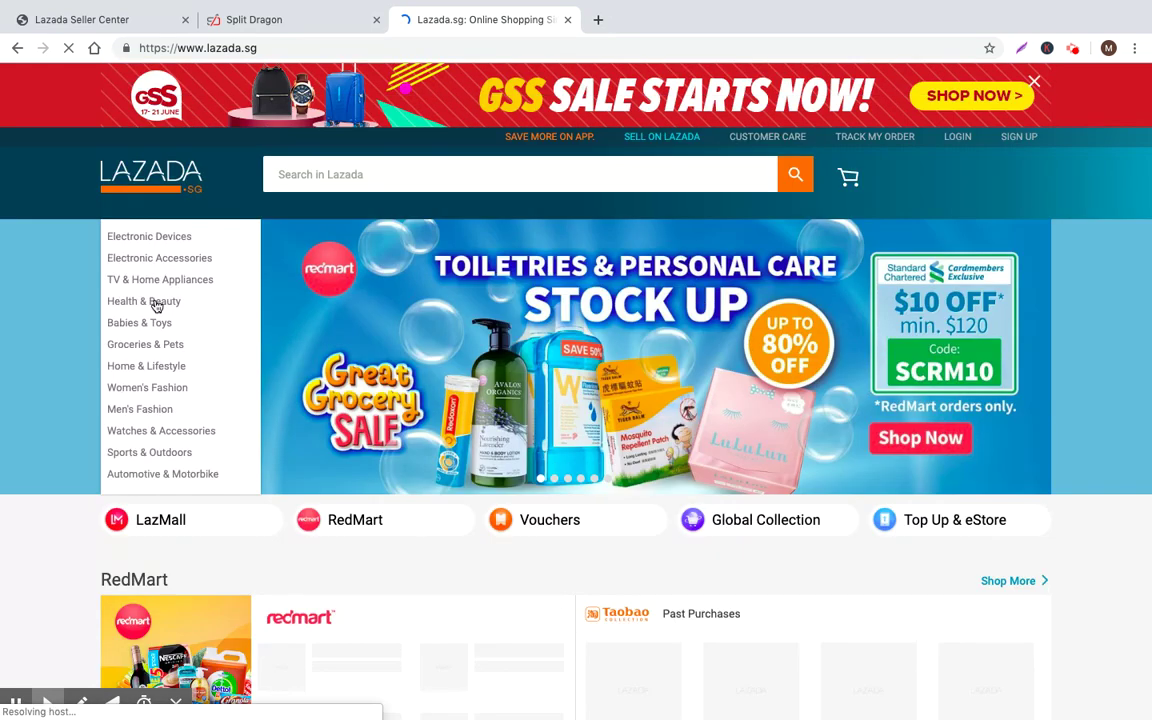
mouse_move(168, 372)
mouse_move(159, 455)
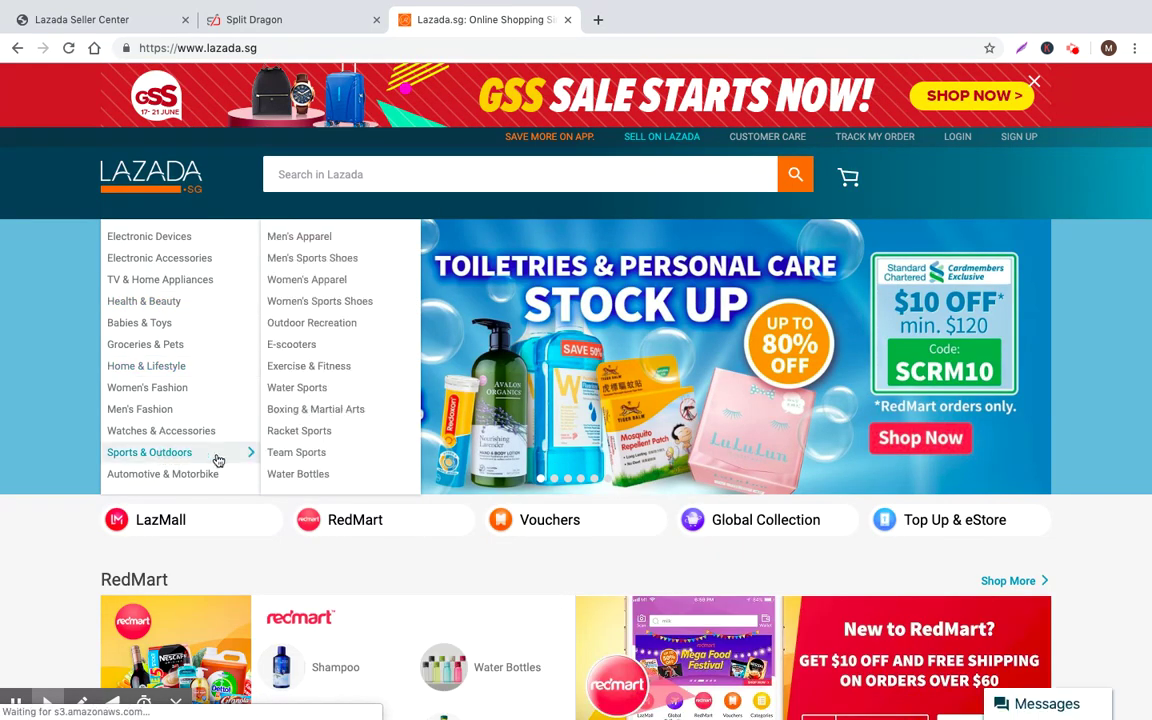
mouse_move(315, 458)
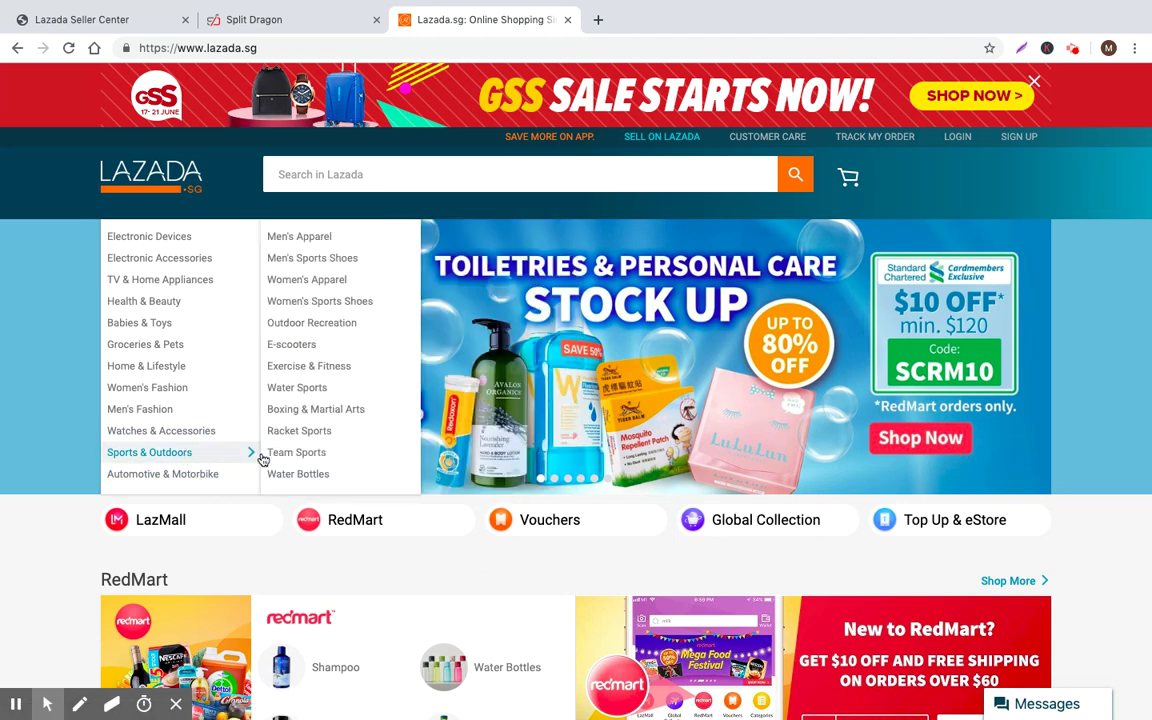
left_click(449, 259)
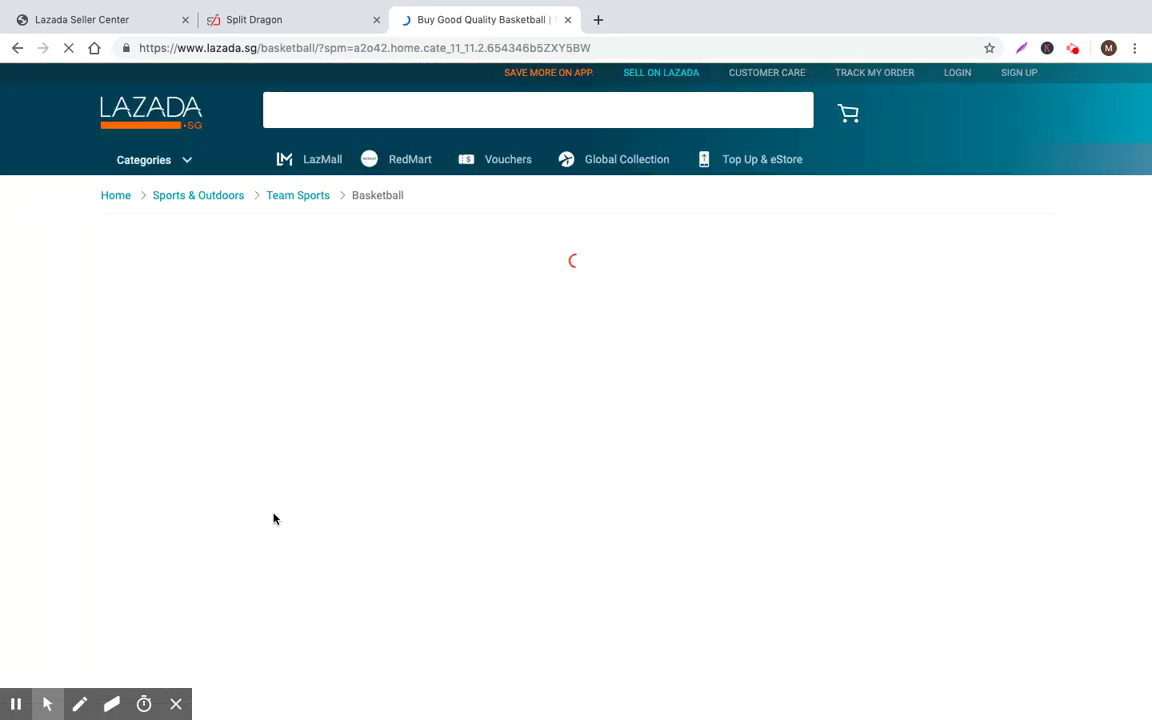
Scroll through the Basketball category's 9579 listings to review competing products
scroll(301, 373, "down", 2)
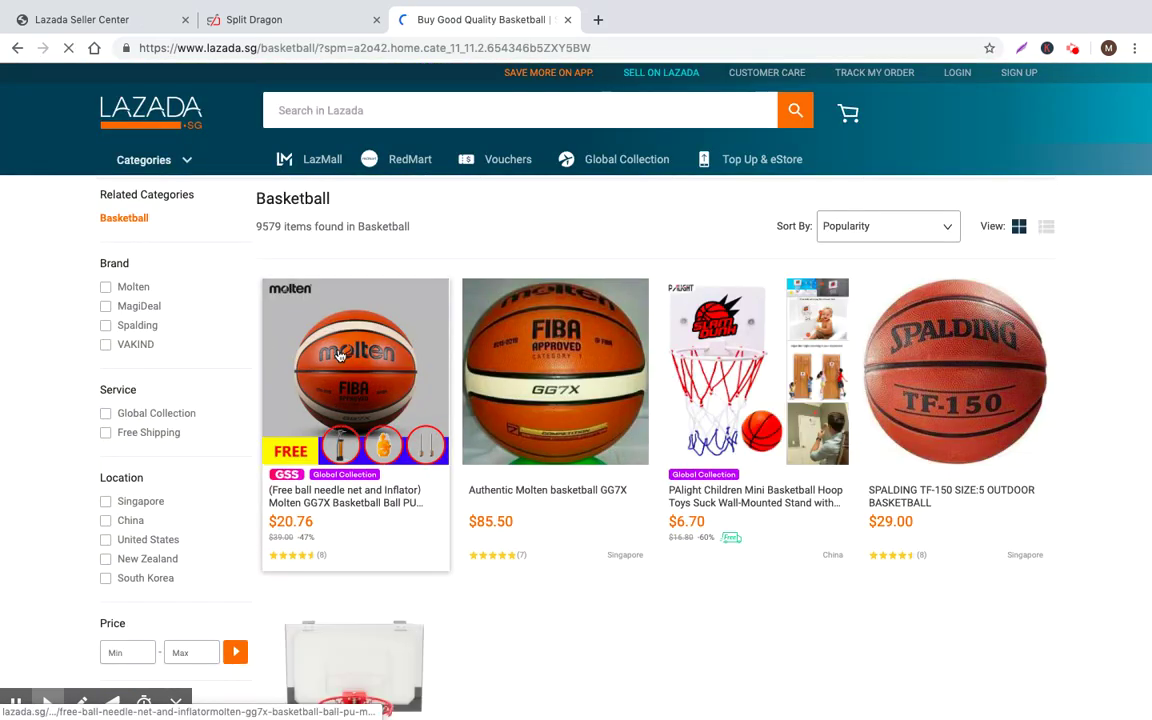
scroll(353, 399, "down", 1)
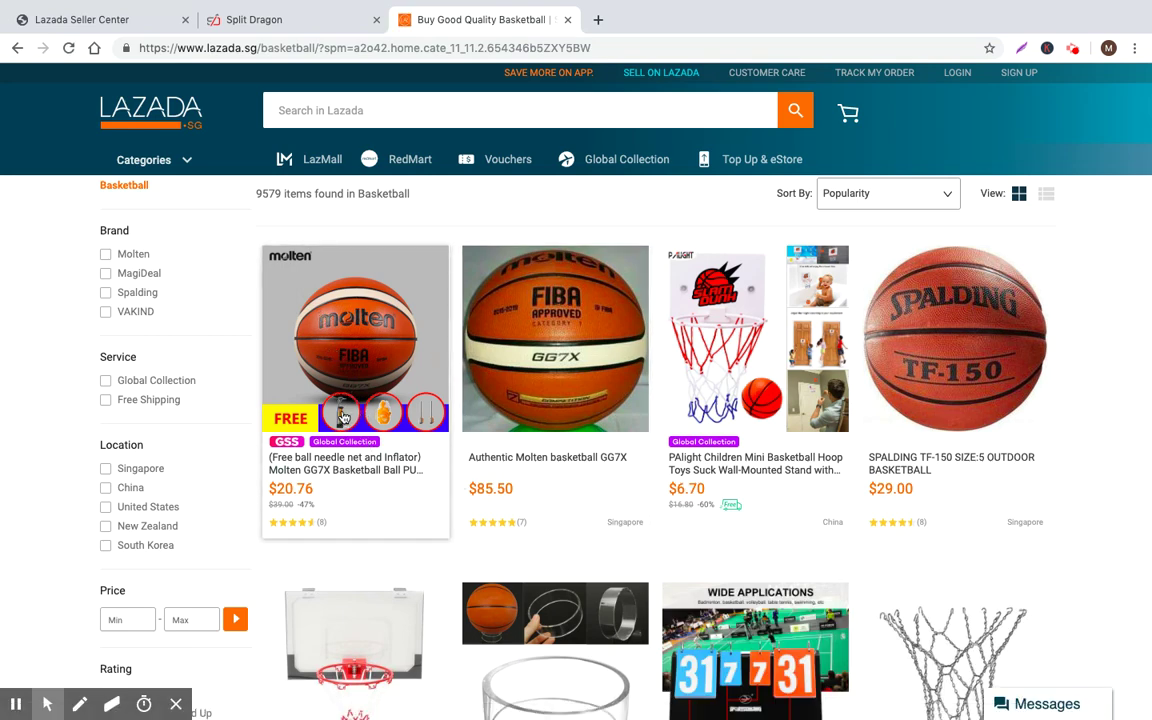
scroll(360, 410, "down", 1)
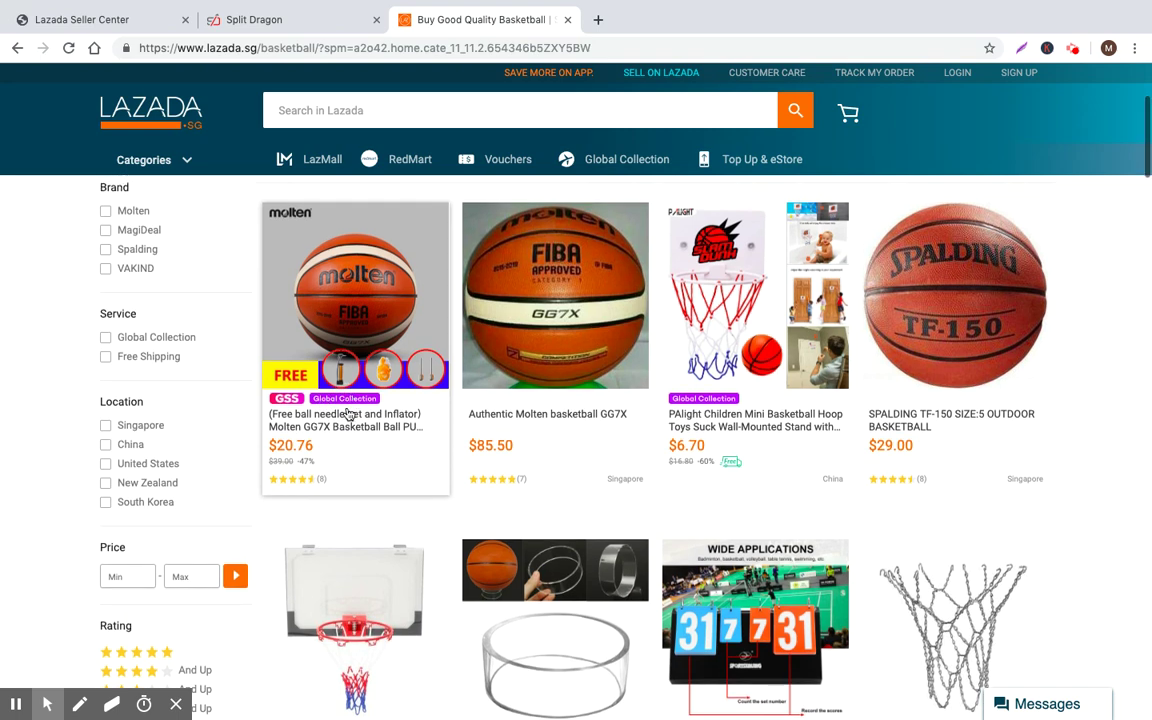
scroll(348, 470, "up", 1)
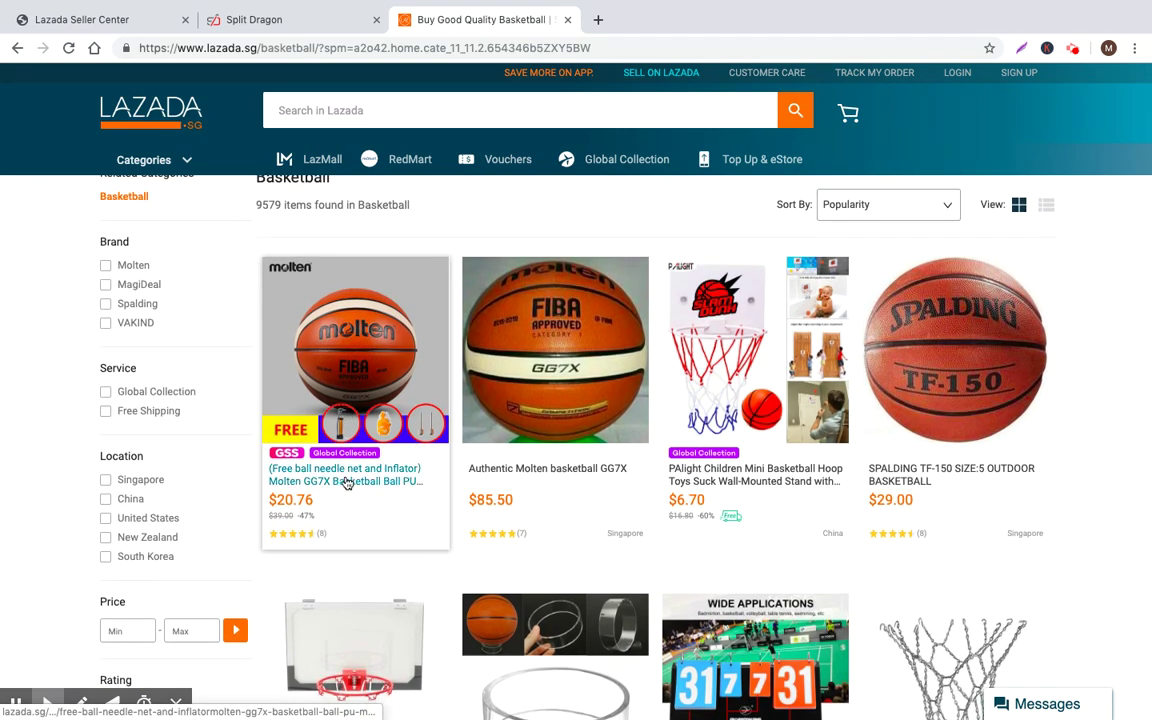
scroll(347, 483, "up", 1)
scroll(348, 482, "up", 1)
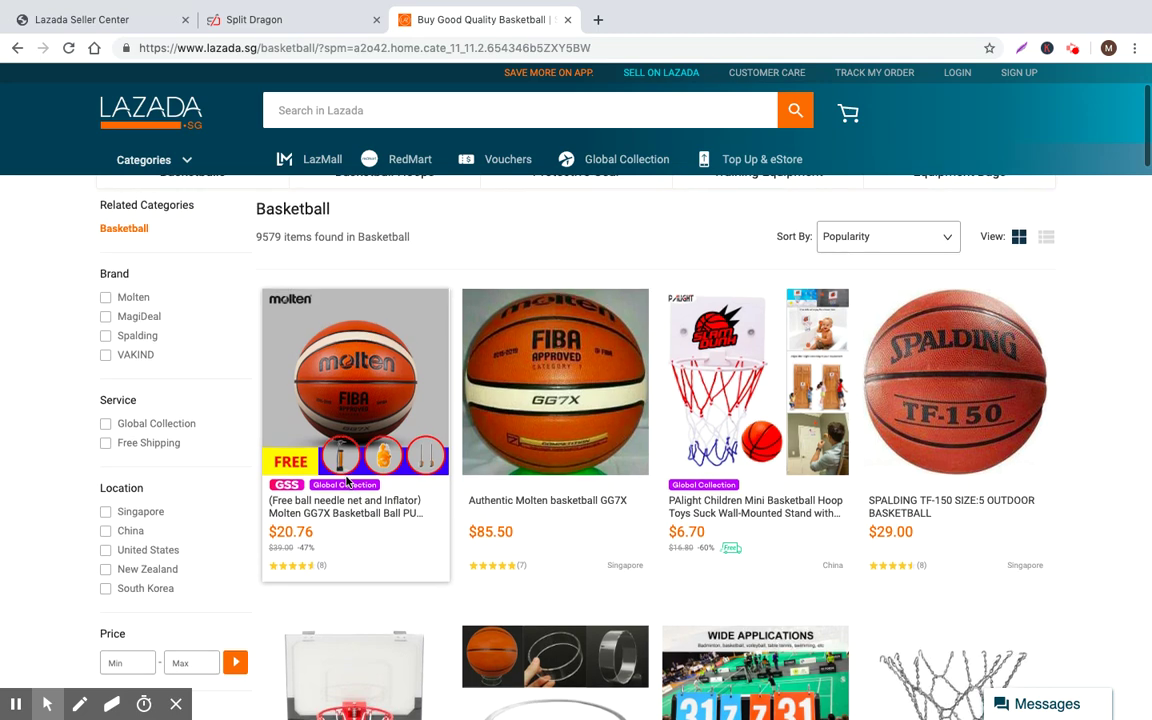
scroll(345, 470, "down", 1)
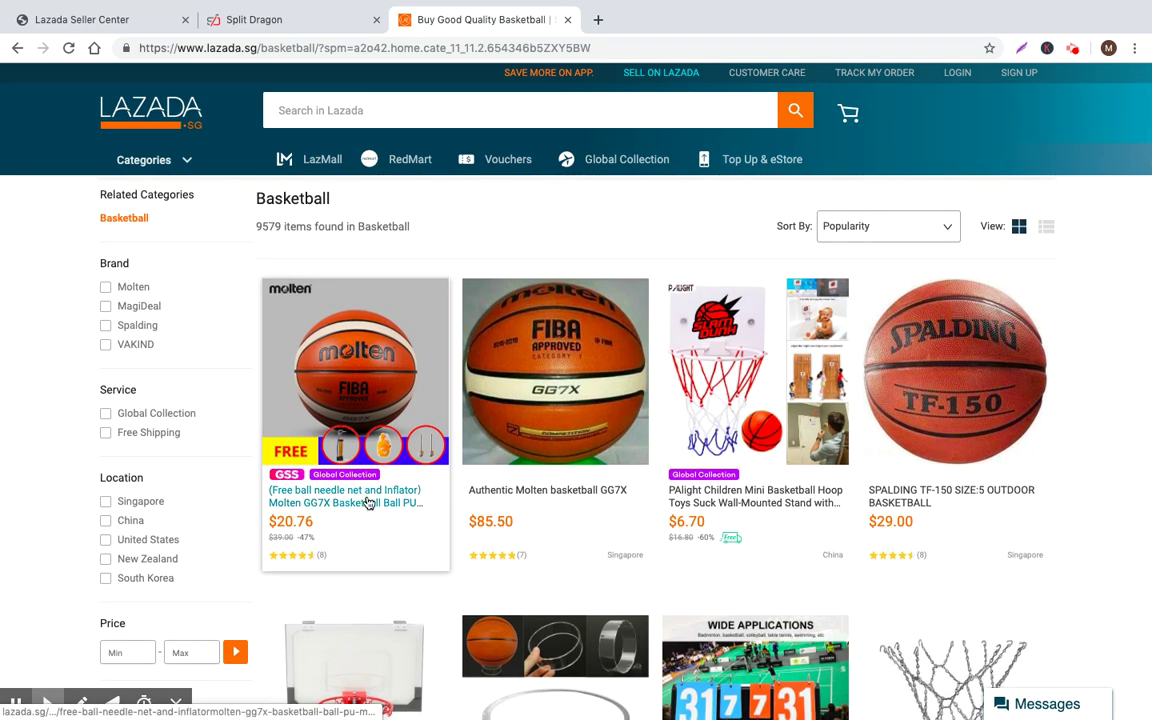
scroll(368, 503, "down", 1)
scroll(293, 492, "down", 1)
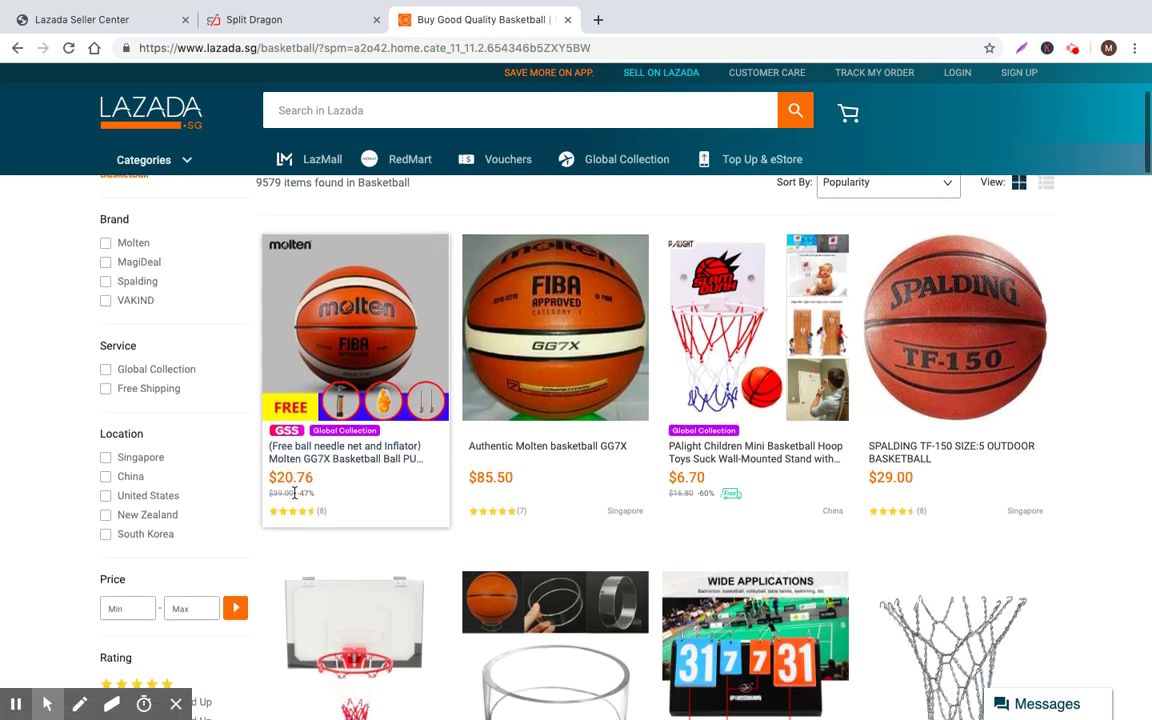
scroll(401, 432, "down", 2)
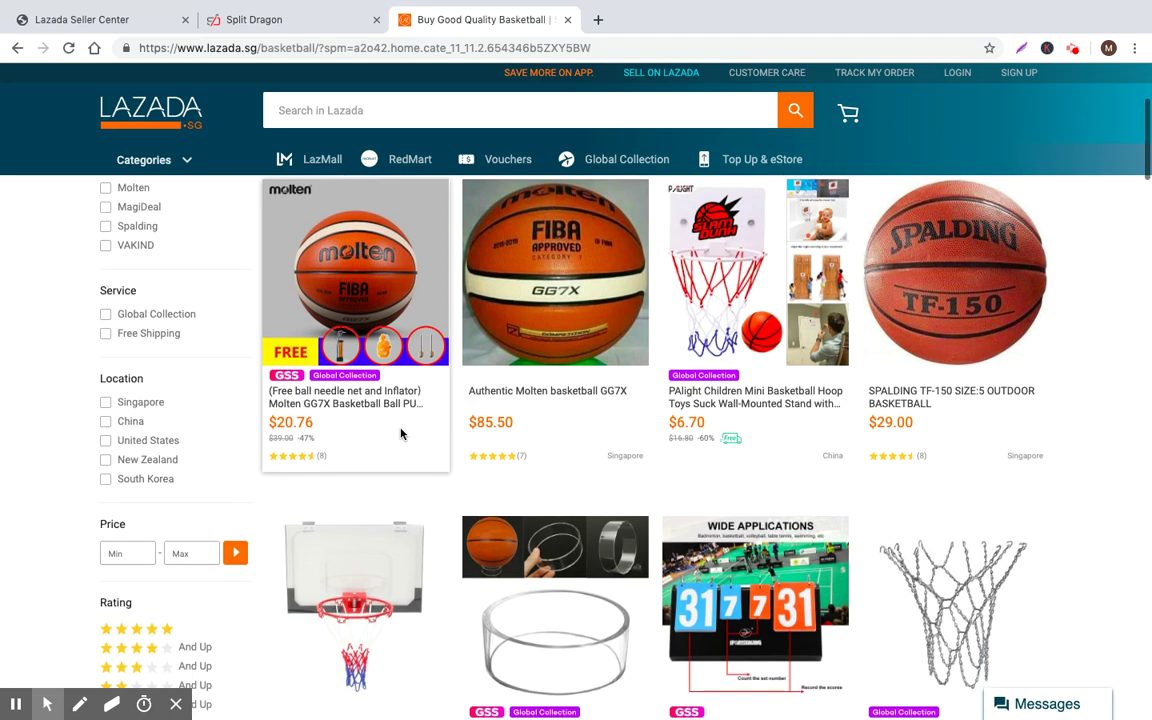
scroll(404, 437, "up", 3)
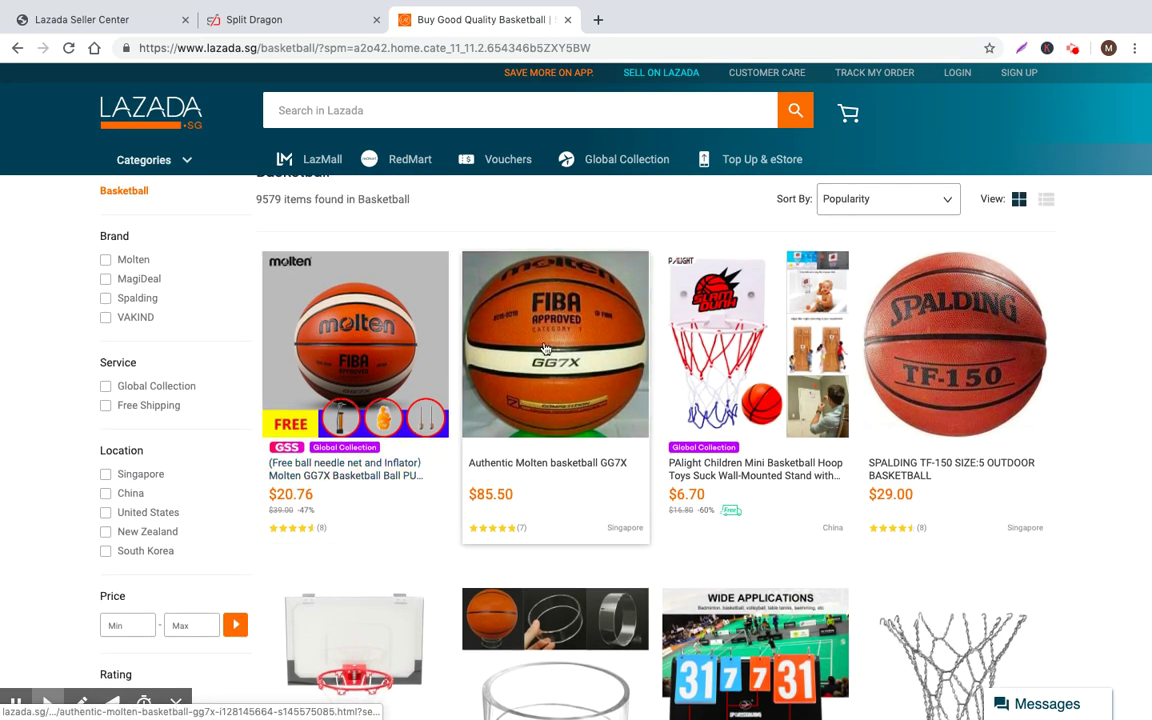
scroll(565, 370, "up", 2)
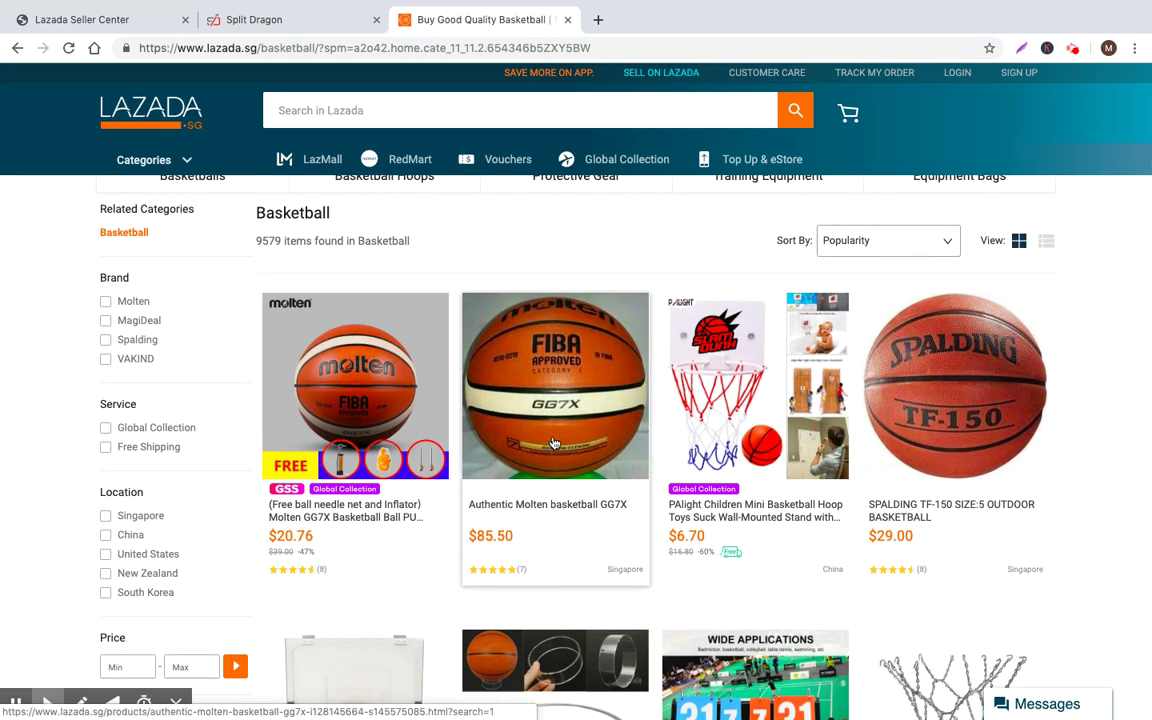
scroll(554, 455, "down", 2)
scroll(554, 455, "down", 5)
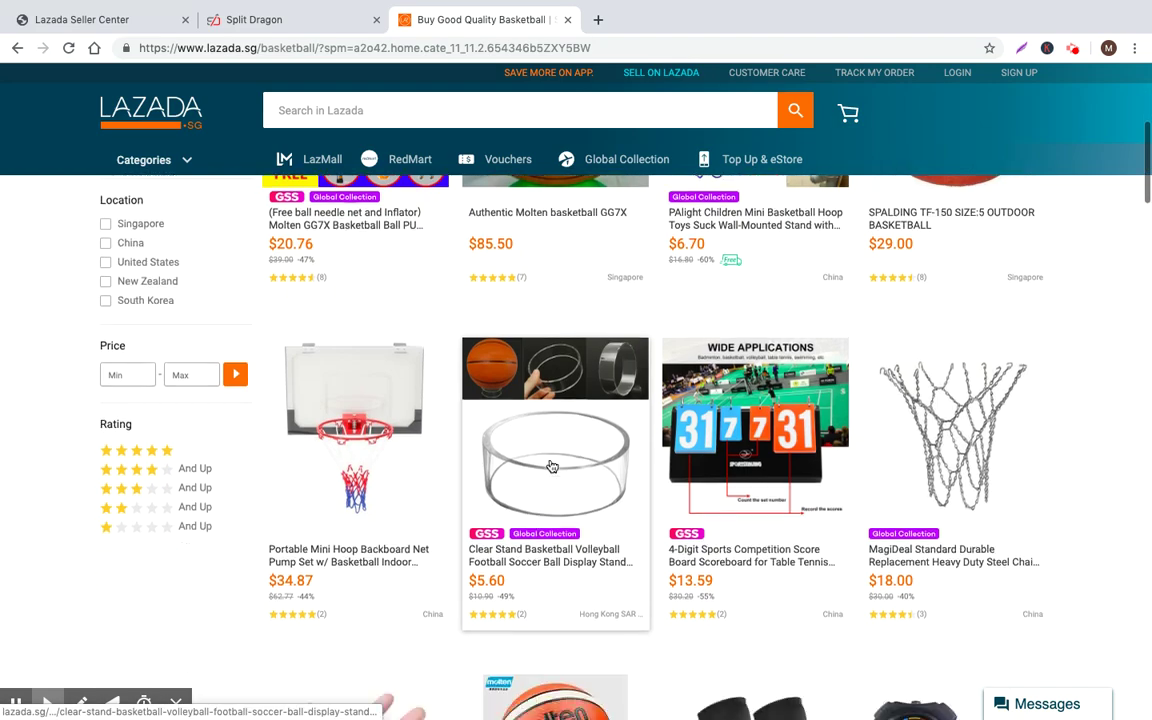
scroll(549, 468, "down", 3)
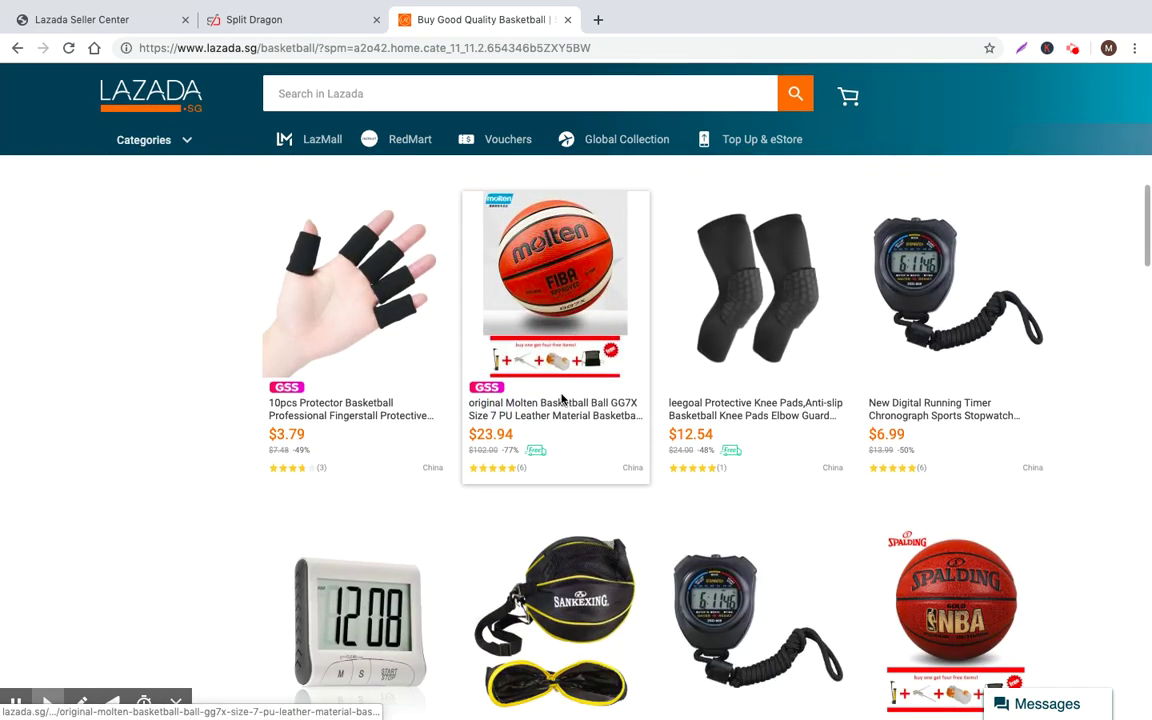
scroll(562, 400, "down", 5)
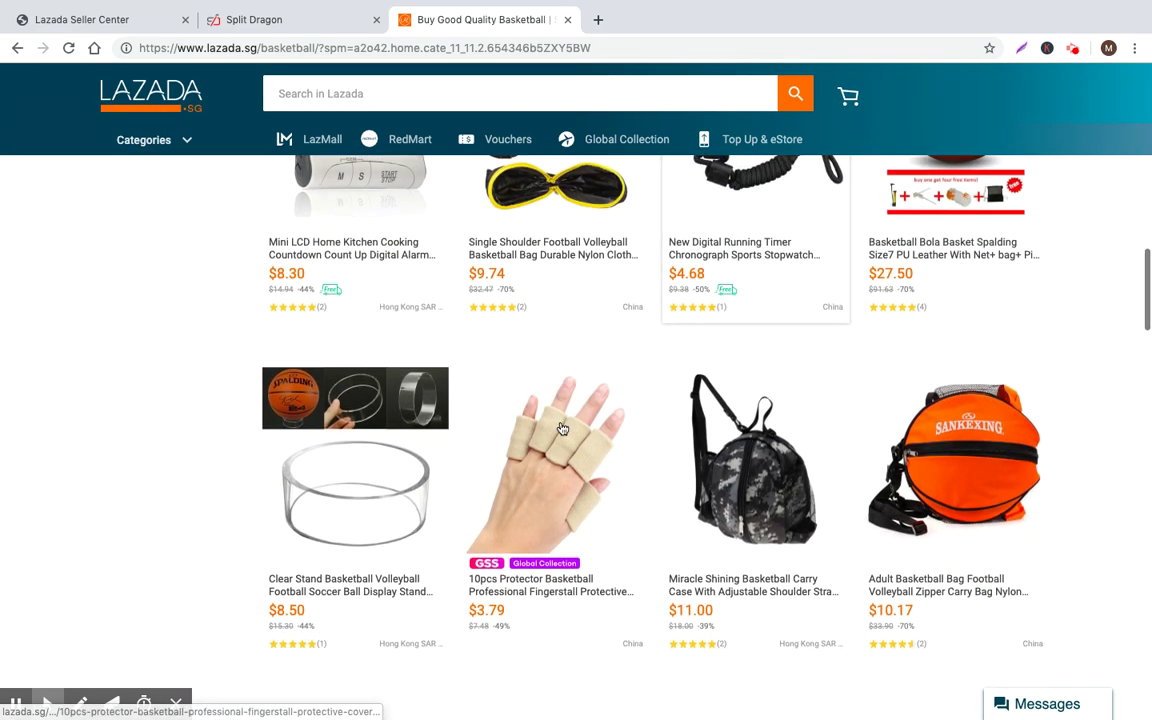
scroll(562, 428, "down", 7)
scroll(728, 460, "up", 3)
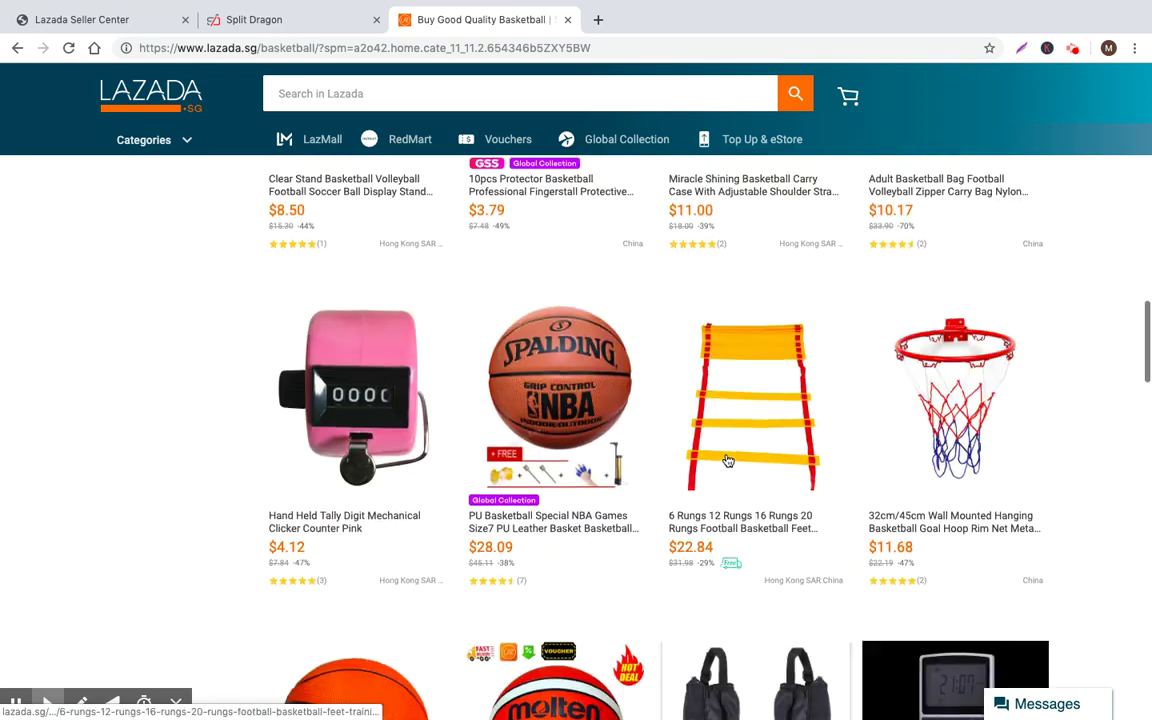
scroll(728, 460, "up", 12)
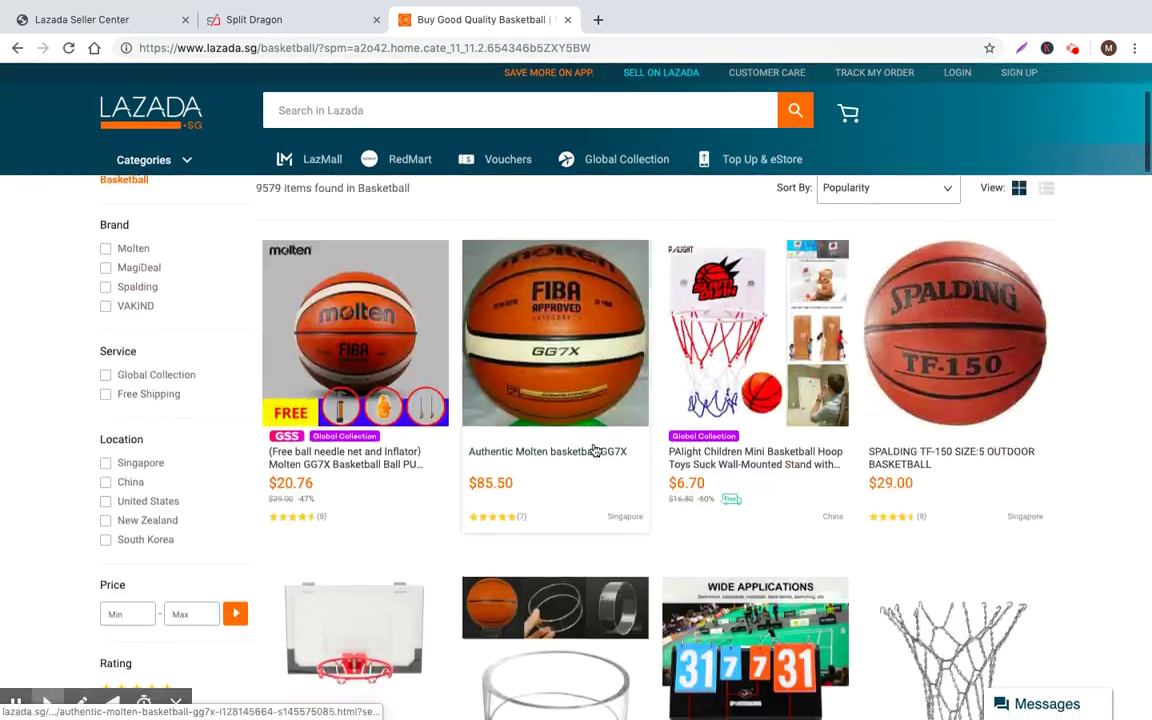
scroll(594, 451, "down", 3)
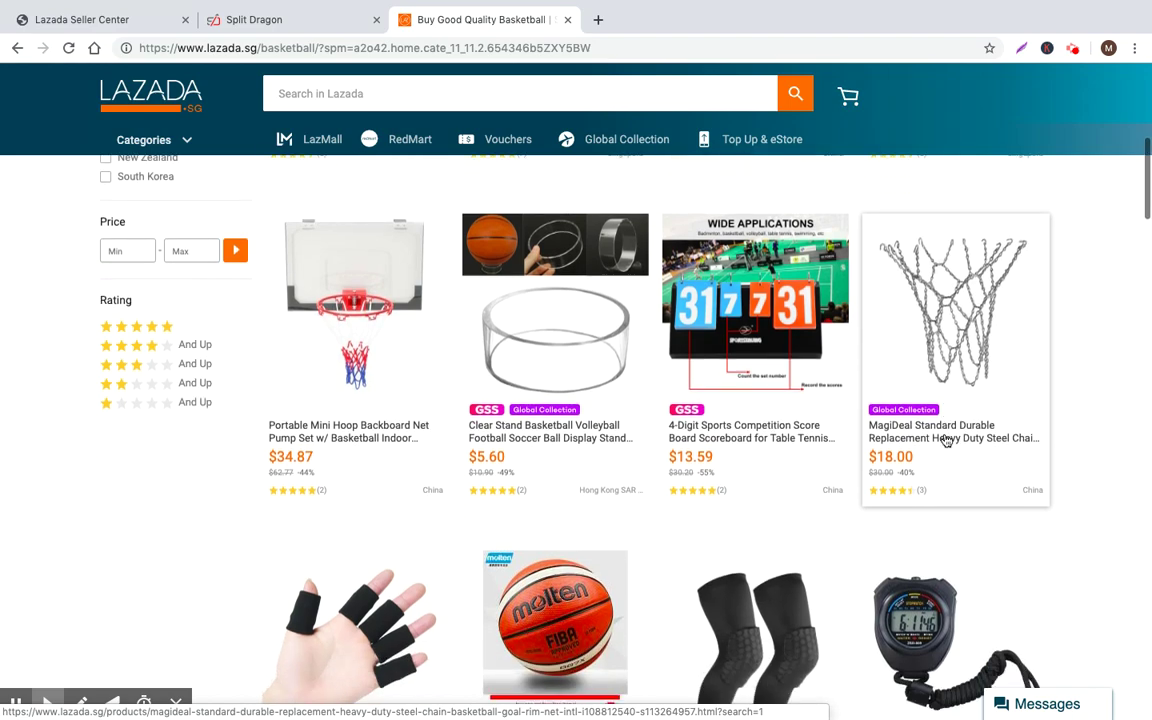
scroll(946, 440, "down", 1)
scroll(775, 470, "up", 8)
scroll(775, 470, "down", 1)
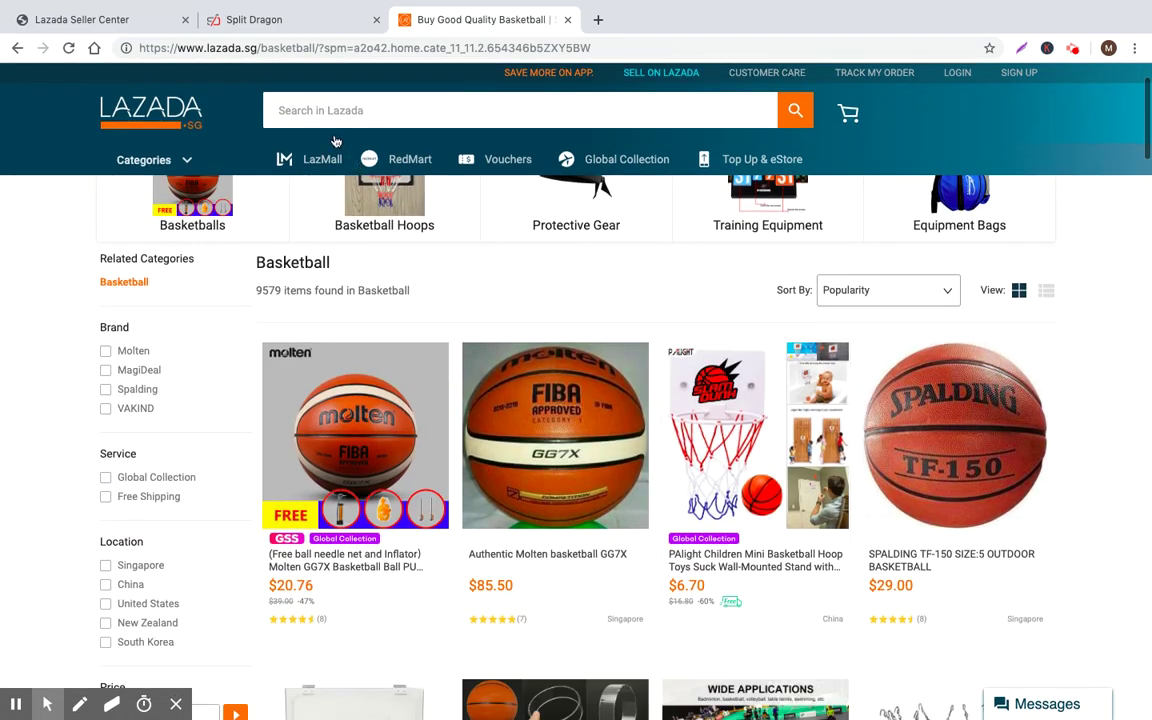
left_click(312, 26)
Pick Basketballs as the final subcategory and confirm the category
left_click(80, 19)
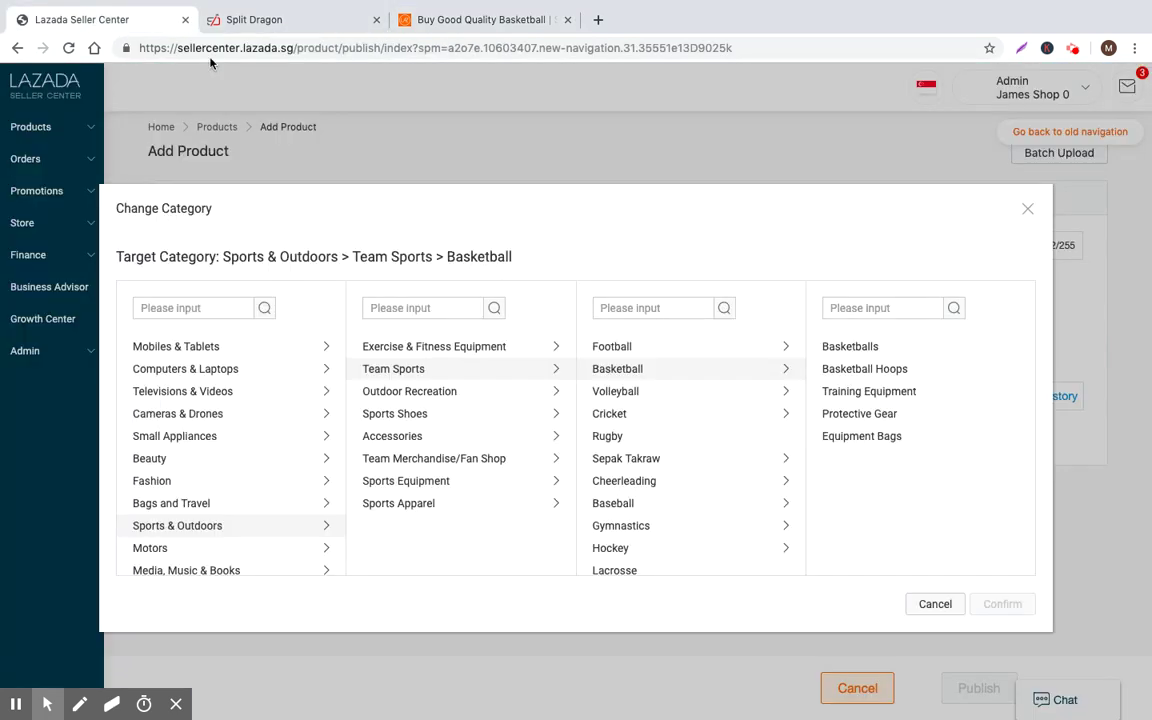
left_click(864, 345)
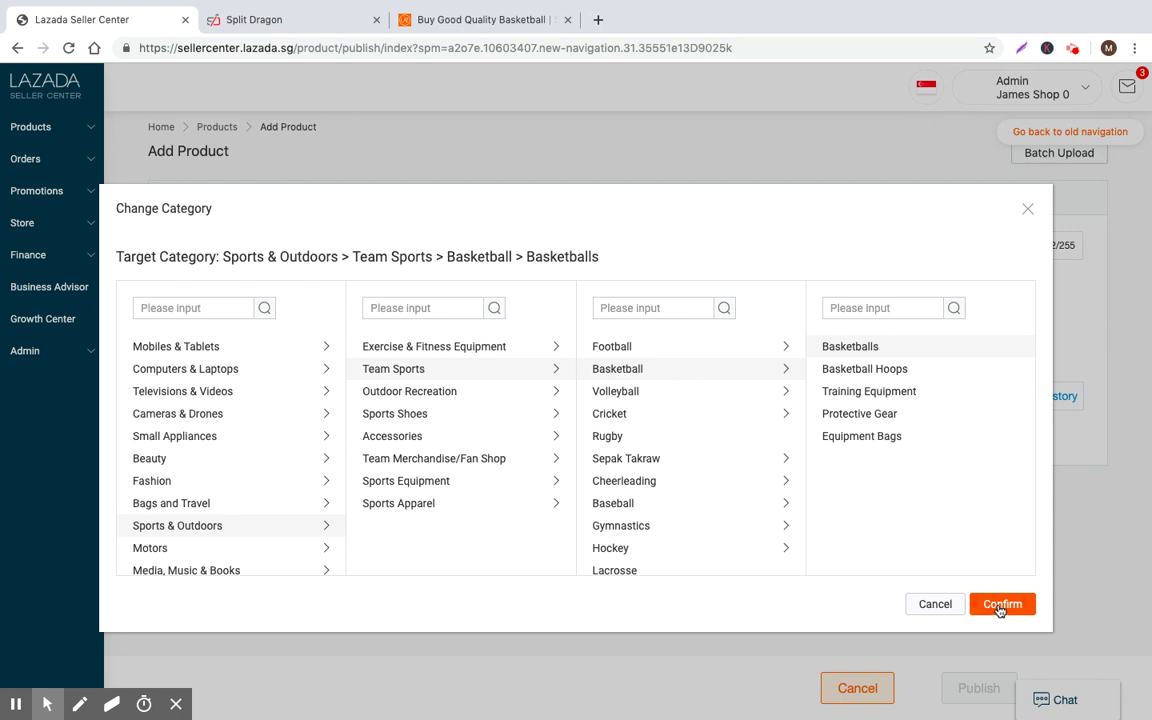
left_click(1001, 604)
scroll(220, 303, "down", 1)
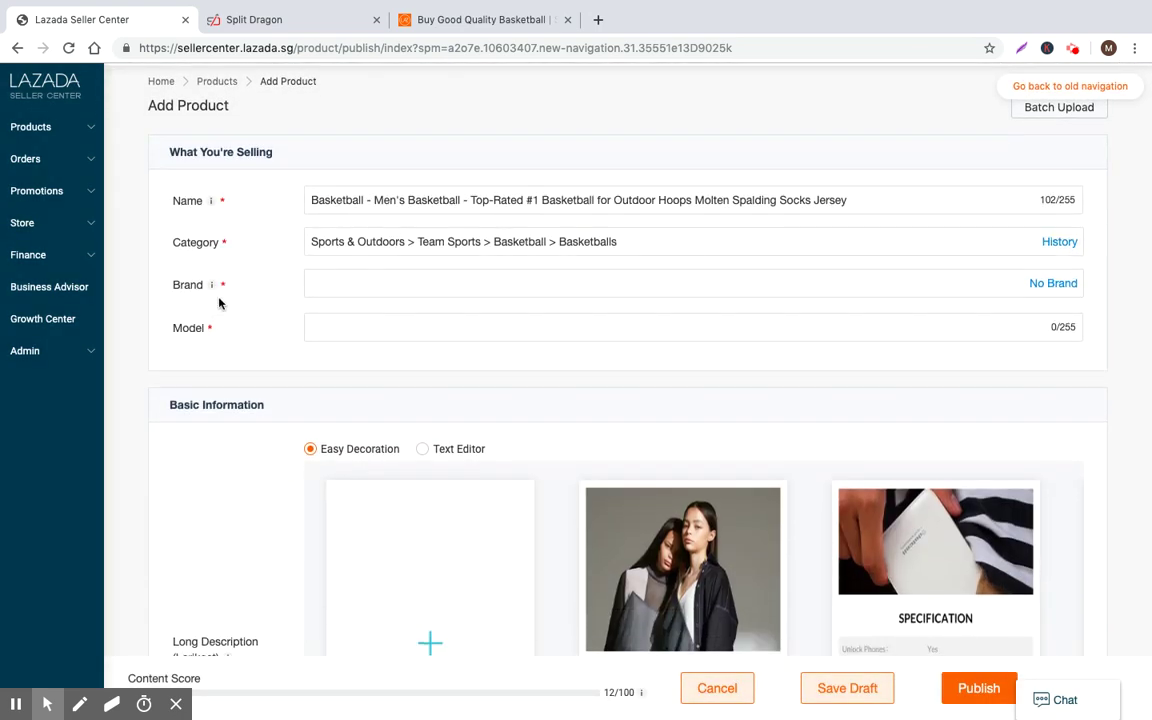
scroll(378, 507, "down", 15)
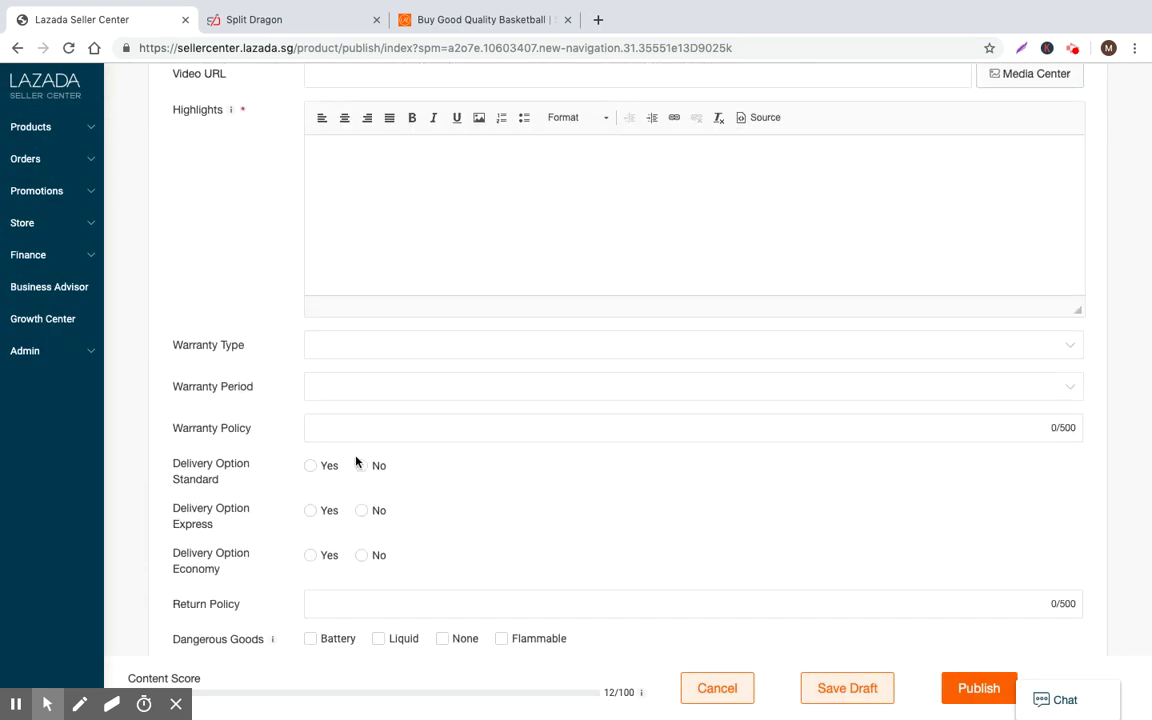
scroll(550, 501, "up", 15)
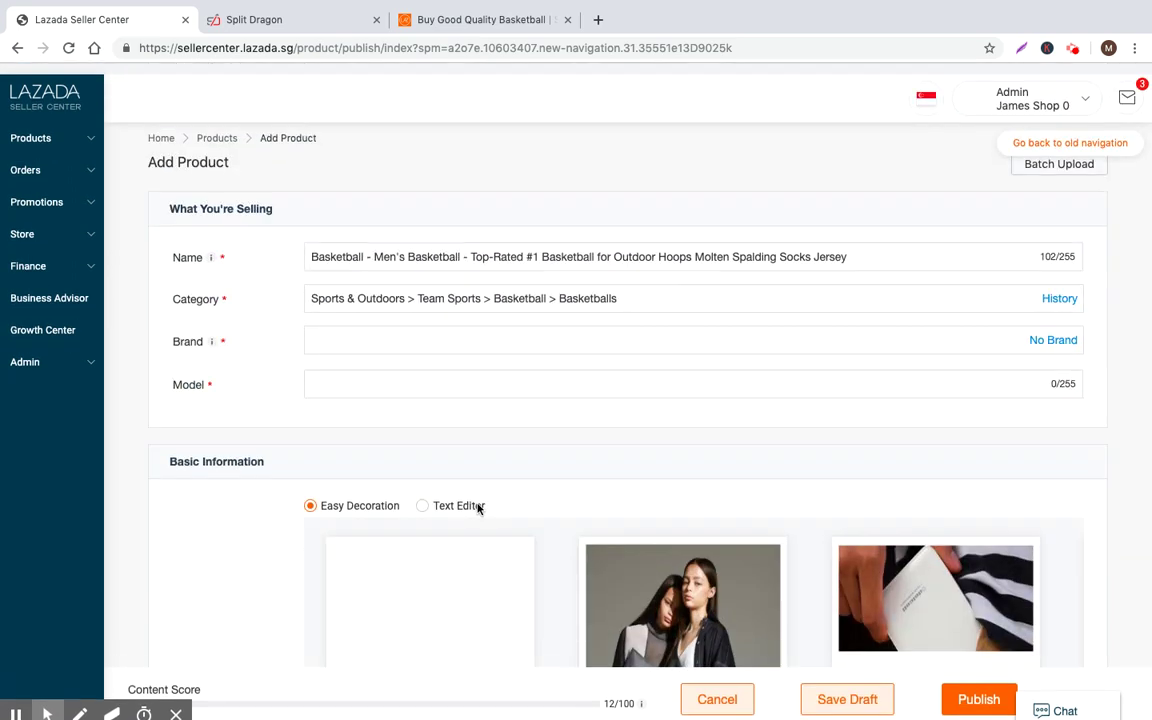
scroll(430, 507, "down", 15)
scroll(450, 506, "up", 15)
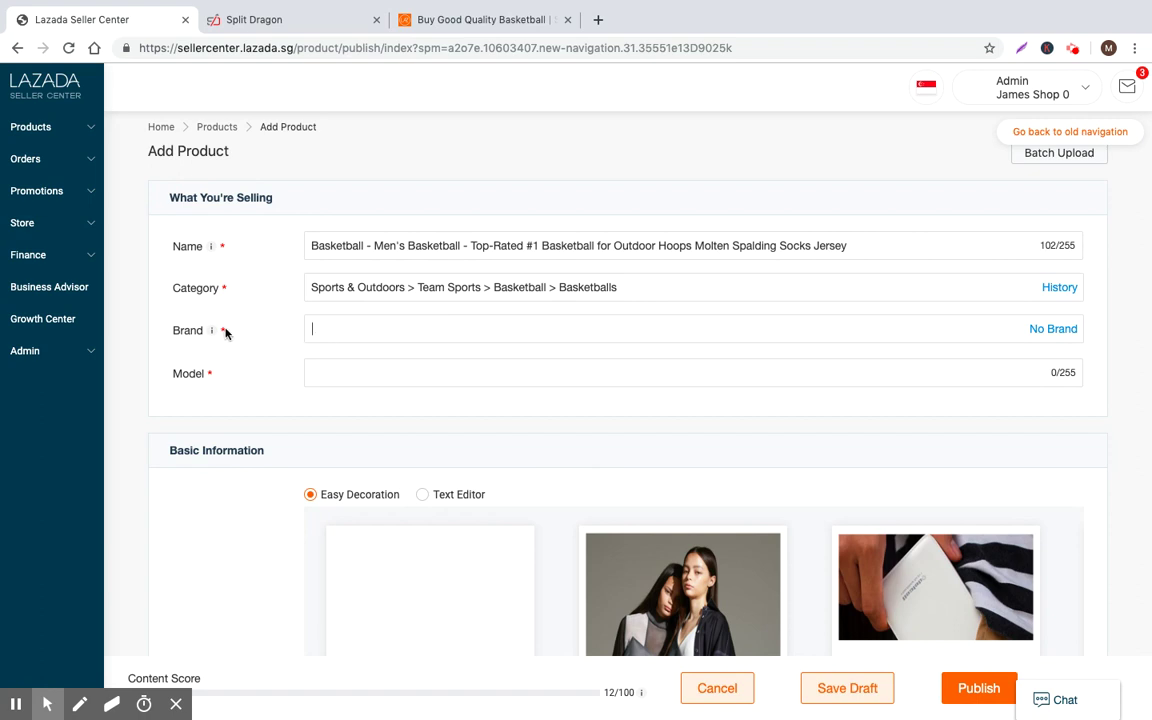
left_click(369, 329)
Scroll through the storefront Basketball listings again for reference
left_click(437, 17)
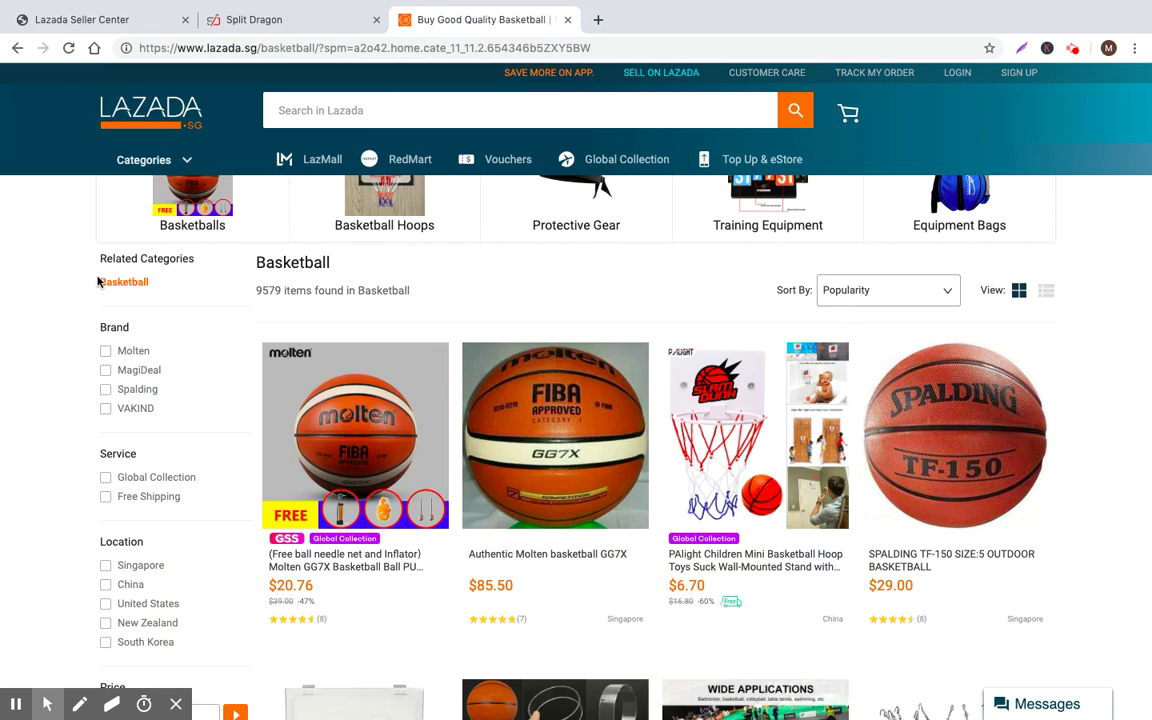
scroll(97, 281, "down", 2)
scroll(116, 239, "up", 3)
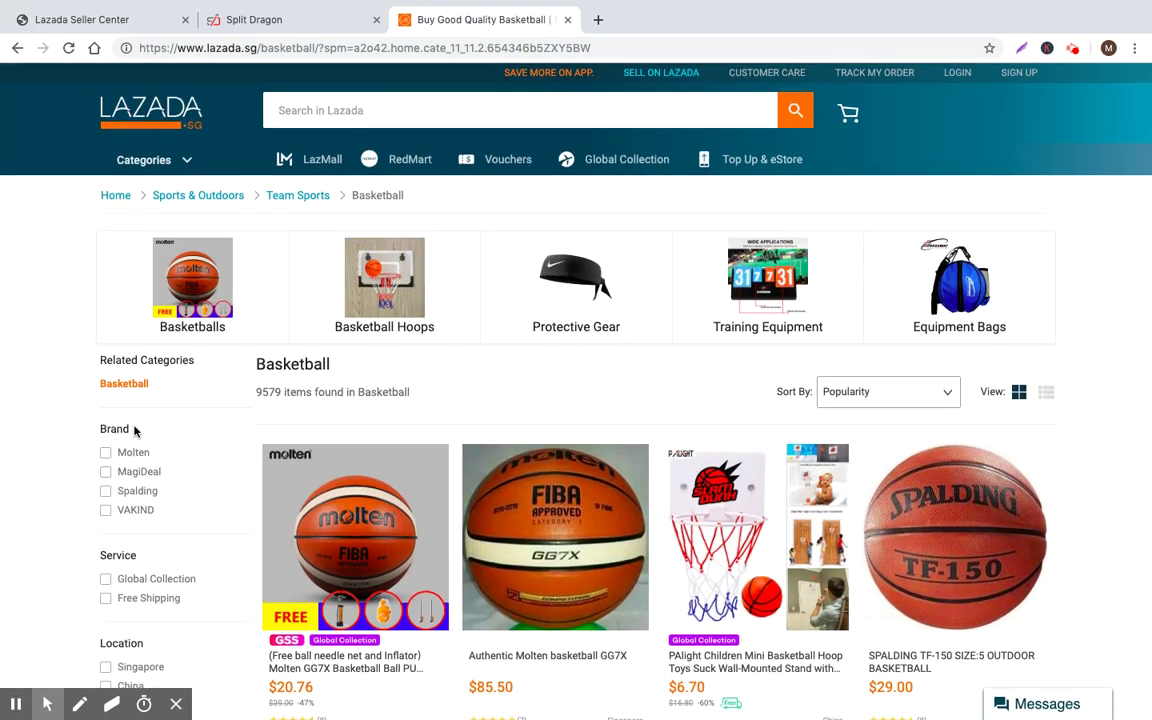
scroll(127, 450, "down", 3)
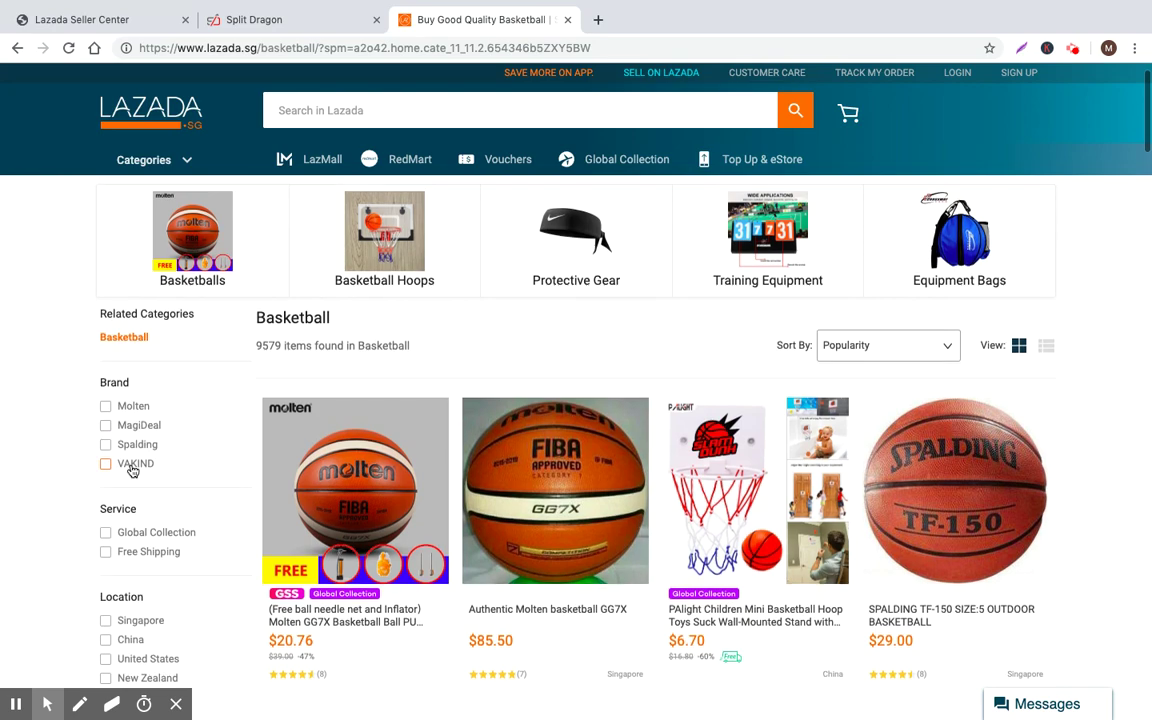
scroll(165, 510, "up", 1)
scroll(175, 517, "down", 2)
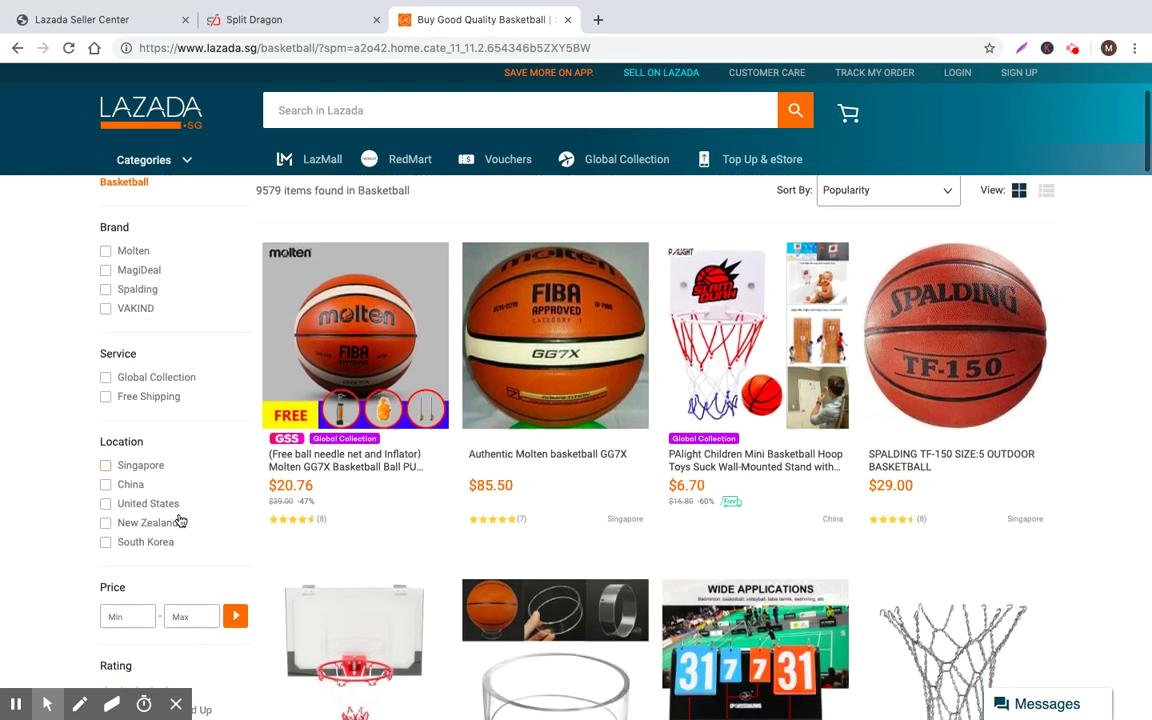
scroll(159, 218, "up", 2)
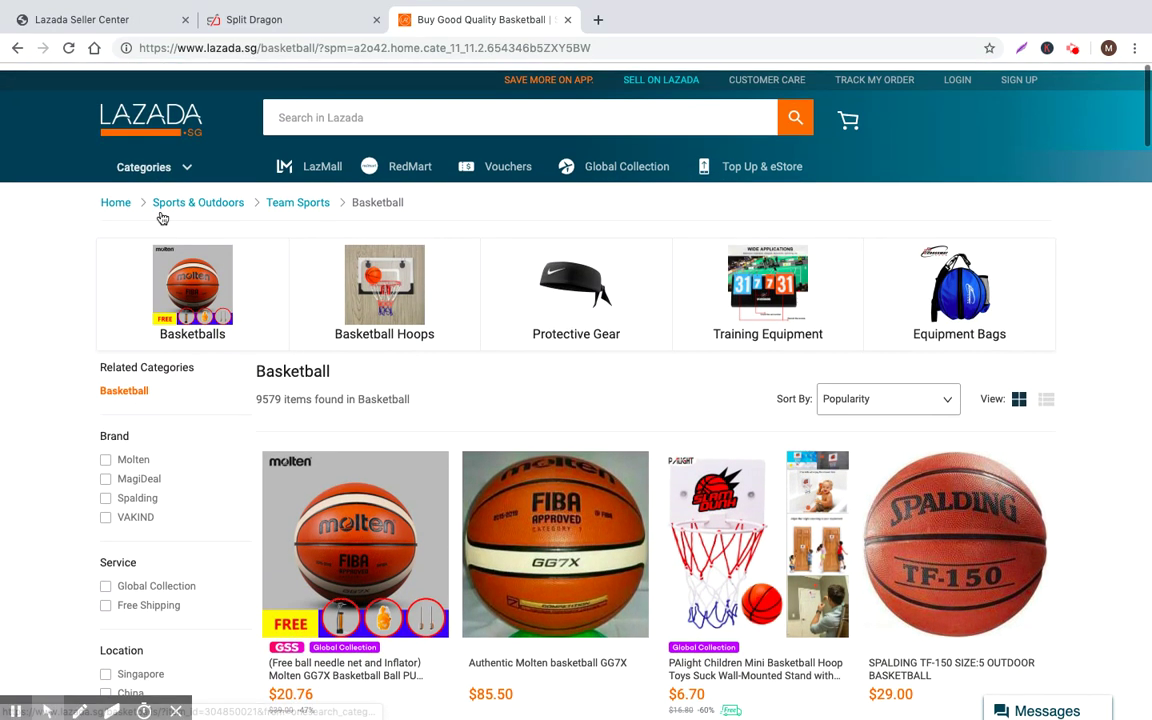
Set the listing's brand to Molten from the brand suggestions
left_click(319, 16)
left_click(123, 16)
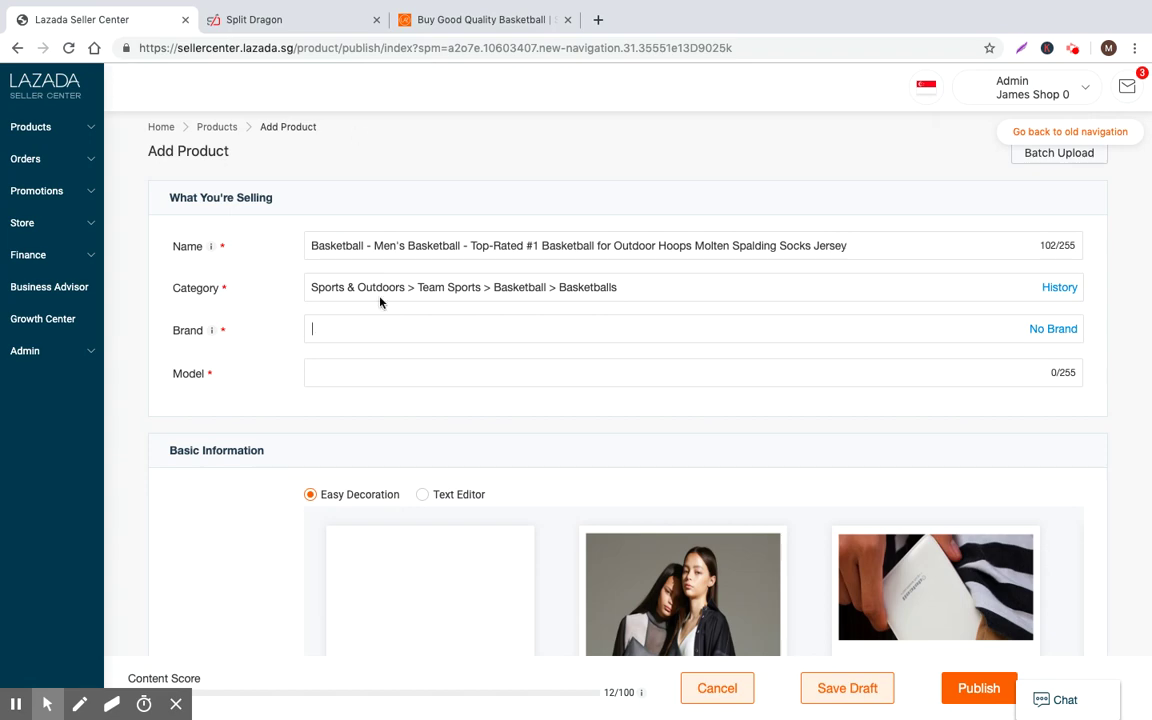
type("Molten")
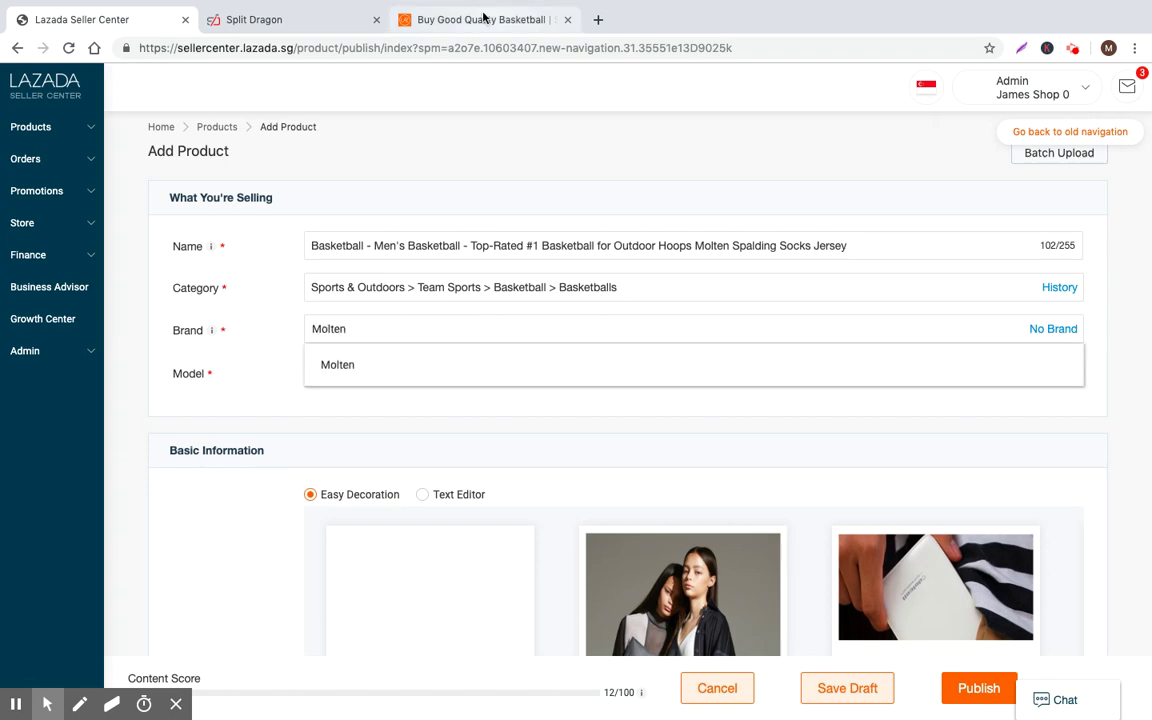
left_click(484, 18)
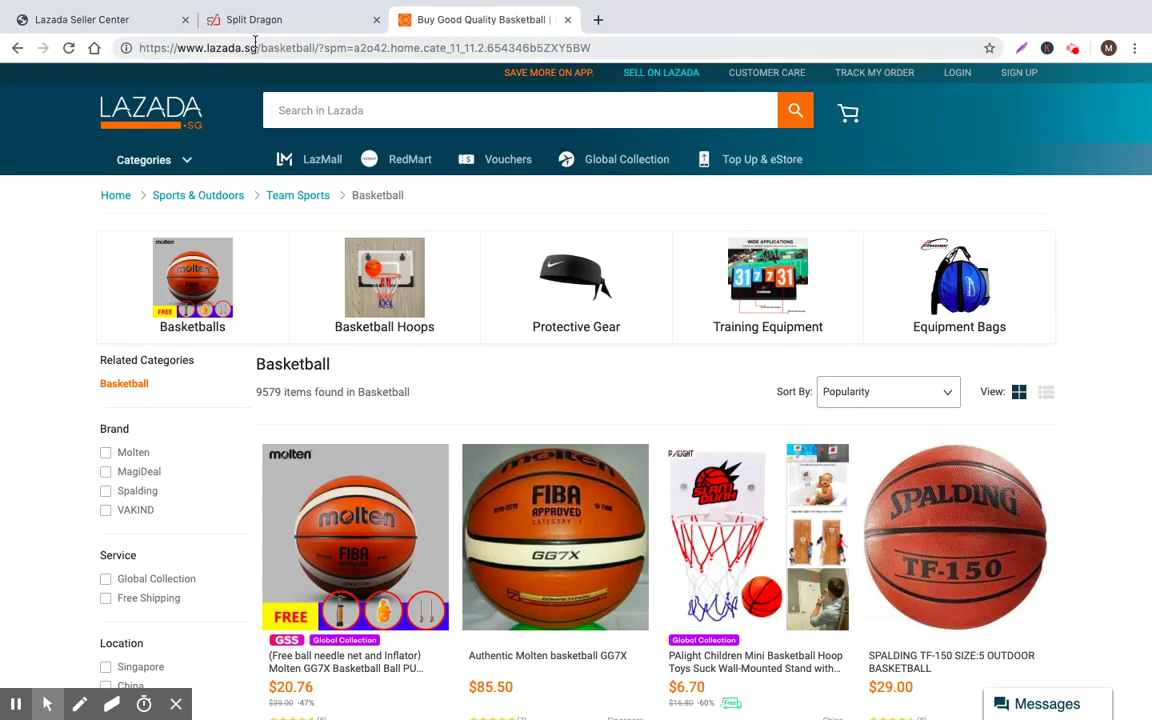
left_click(81, 20)
left_click(350, 362)
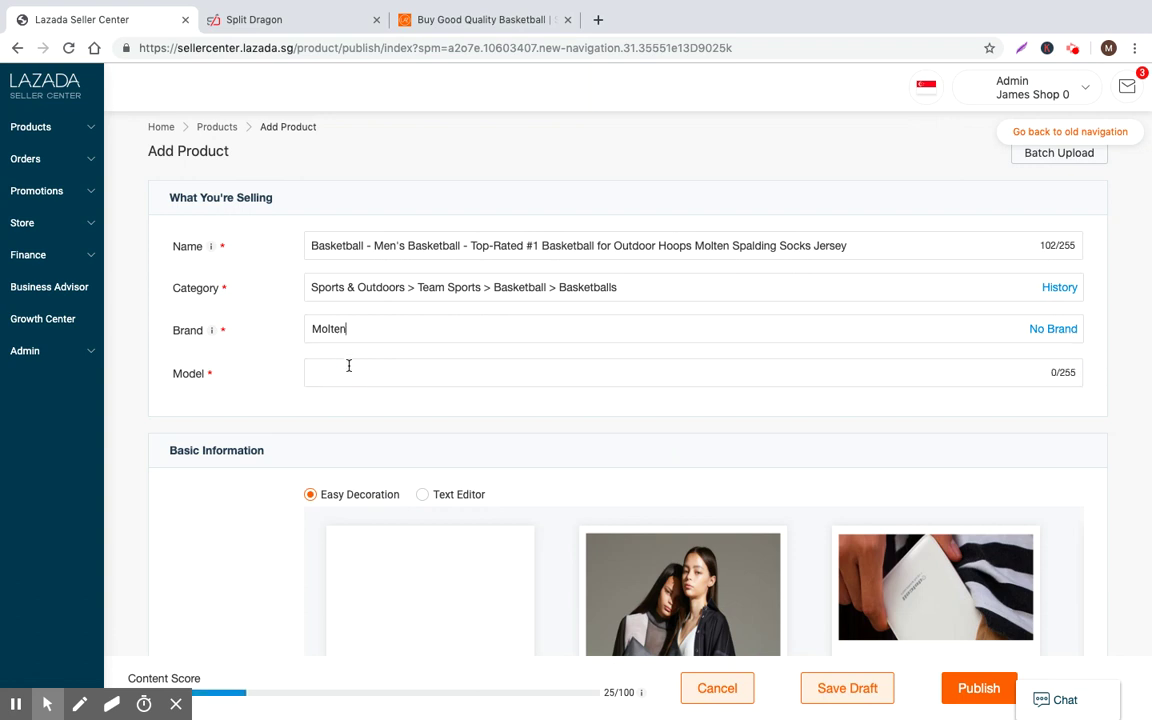
scroll(281, 328, "down", 2)
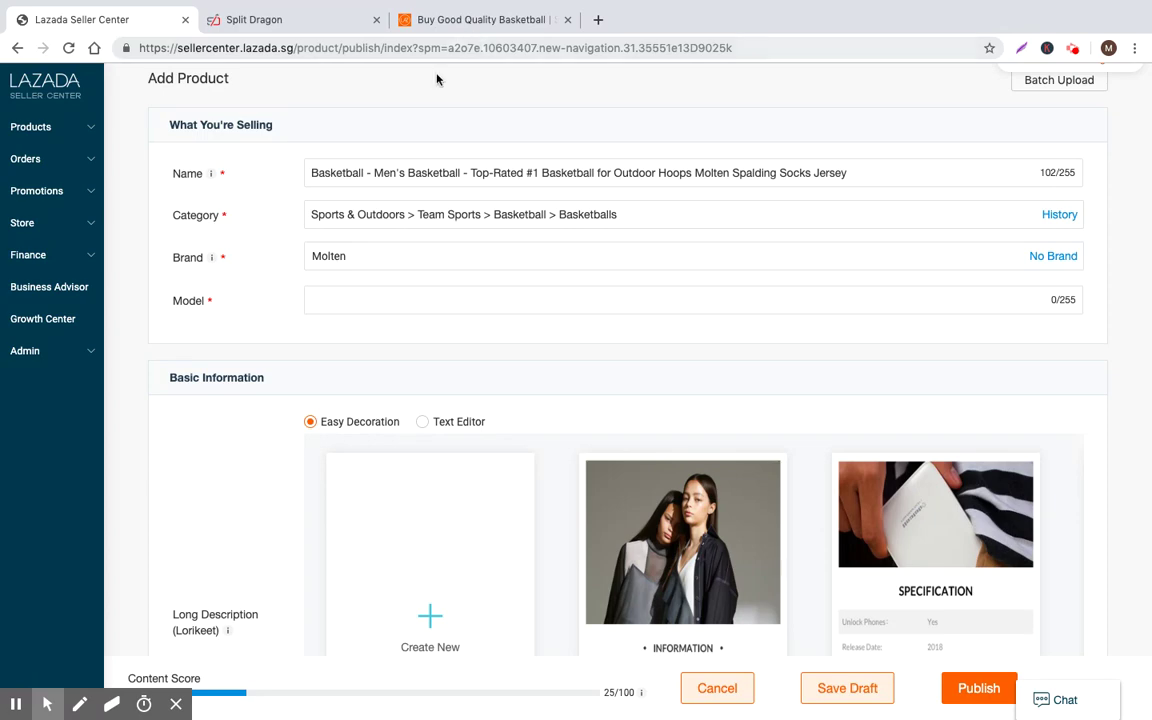
left_click(470, 19)
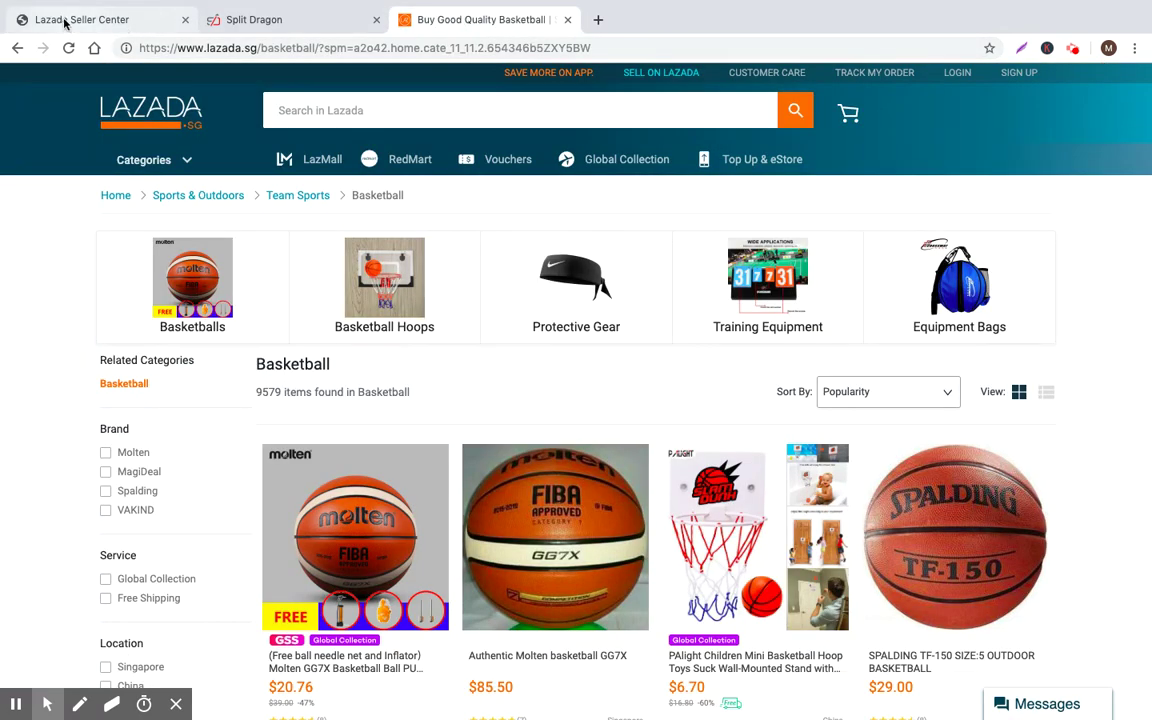
Enter 'Outdoor Leather' as the product Model, raising the content score to 37/100
left_click(67, 22)
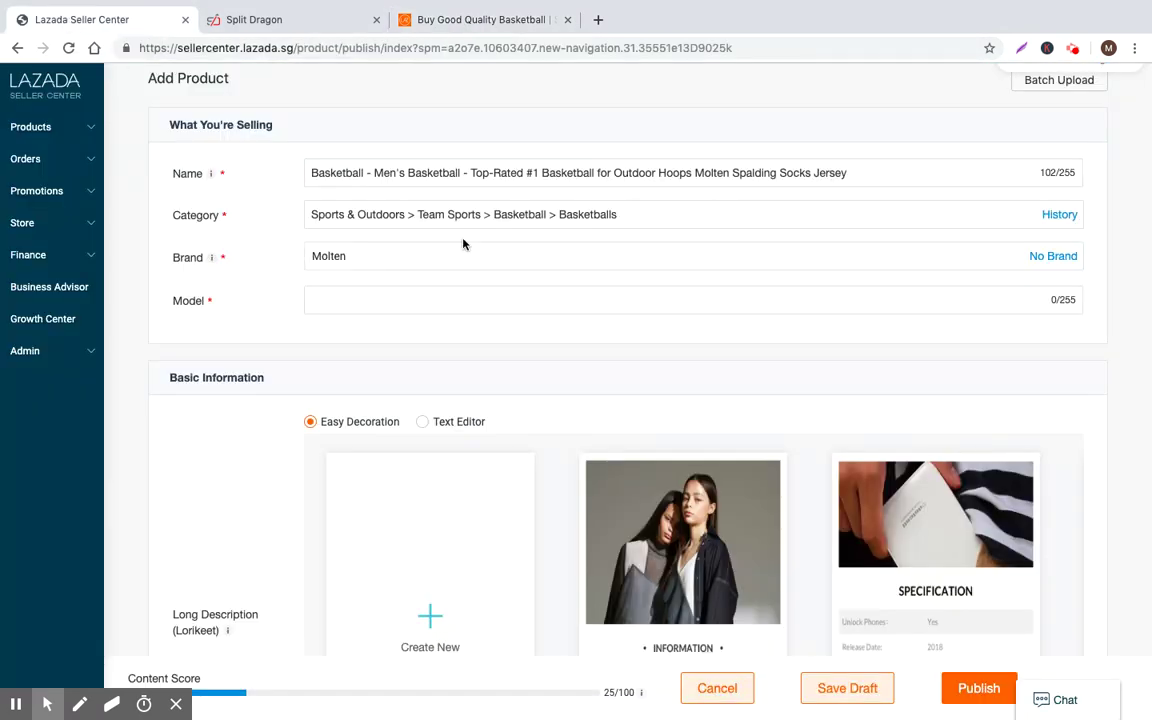
type("Outdoor Leather")
left_click(552, 12)
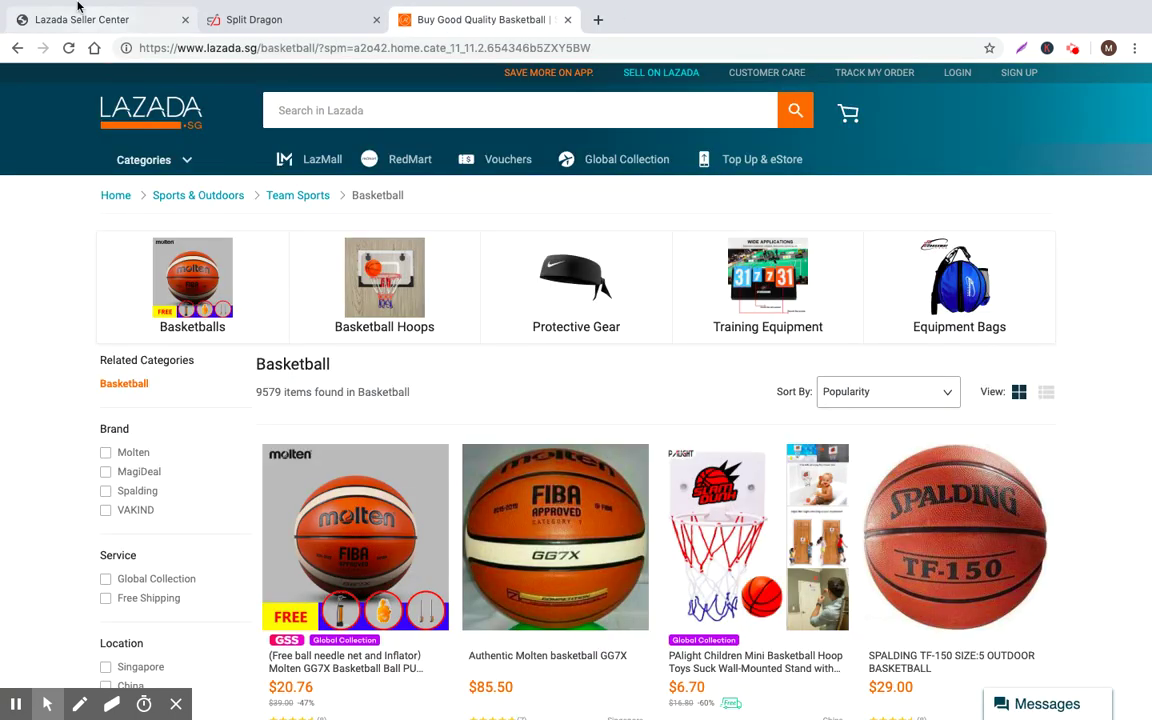
mouse_move(36, 6)
left_click(56, 54)
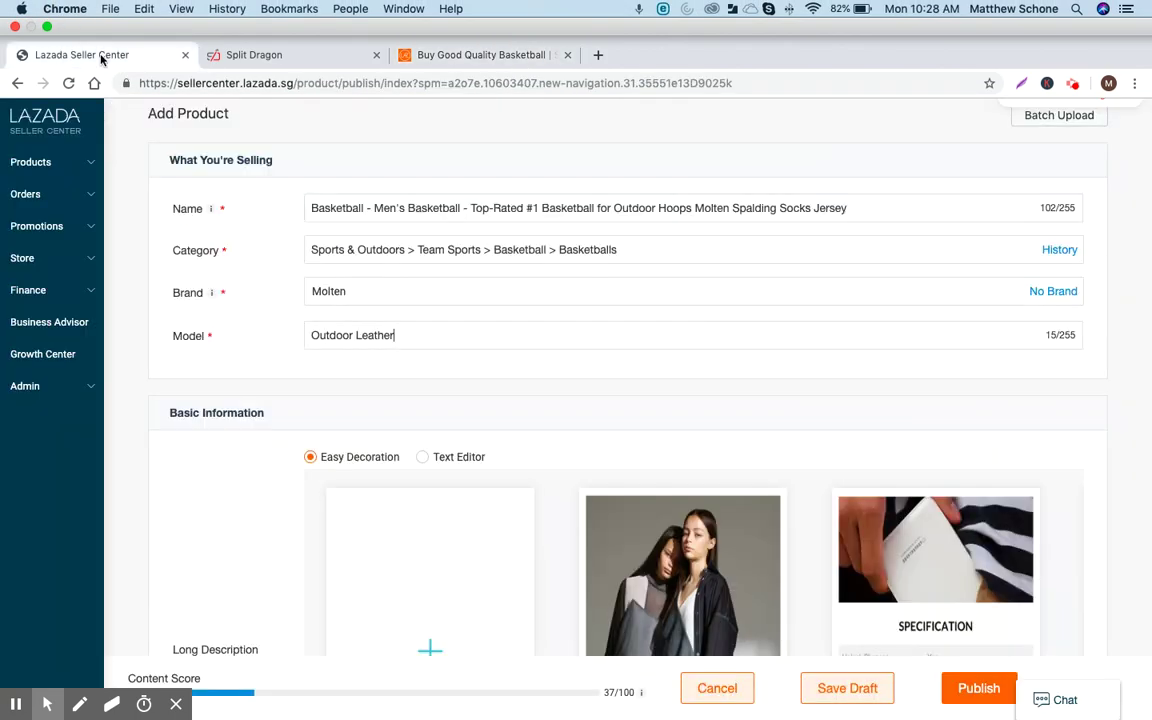
scroll(342, 314, "down", 3)
scroll(368, 290, "down", 2)
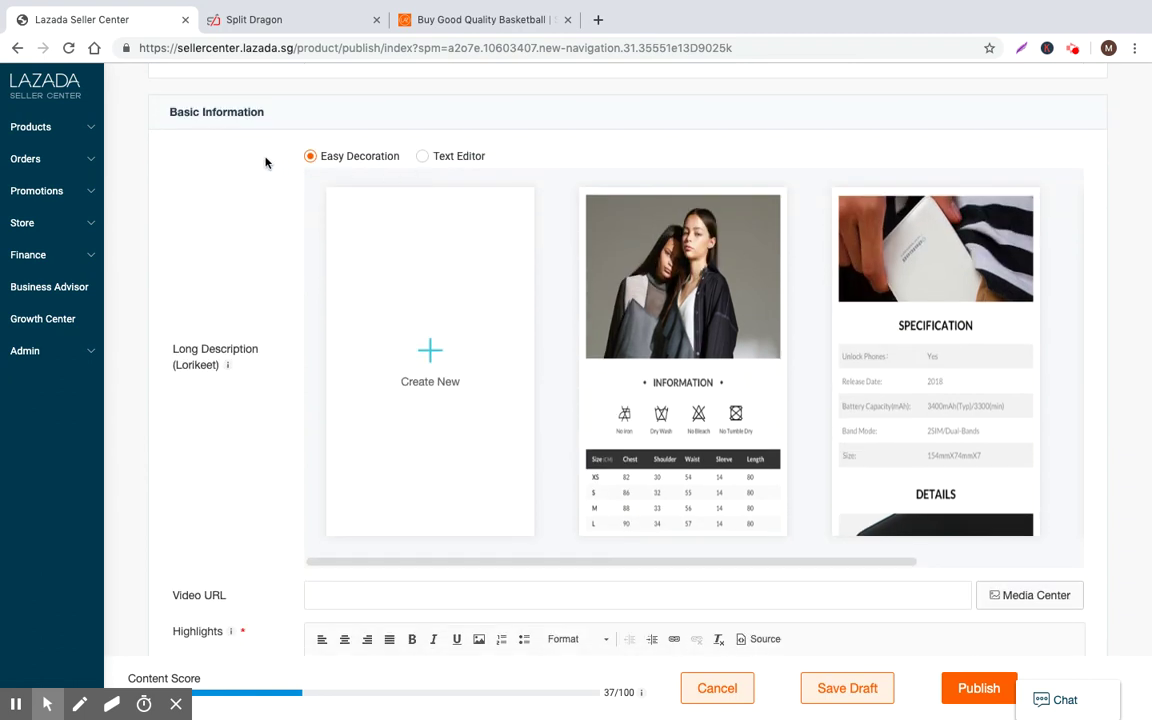
left_click(478, 19)
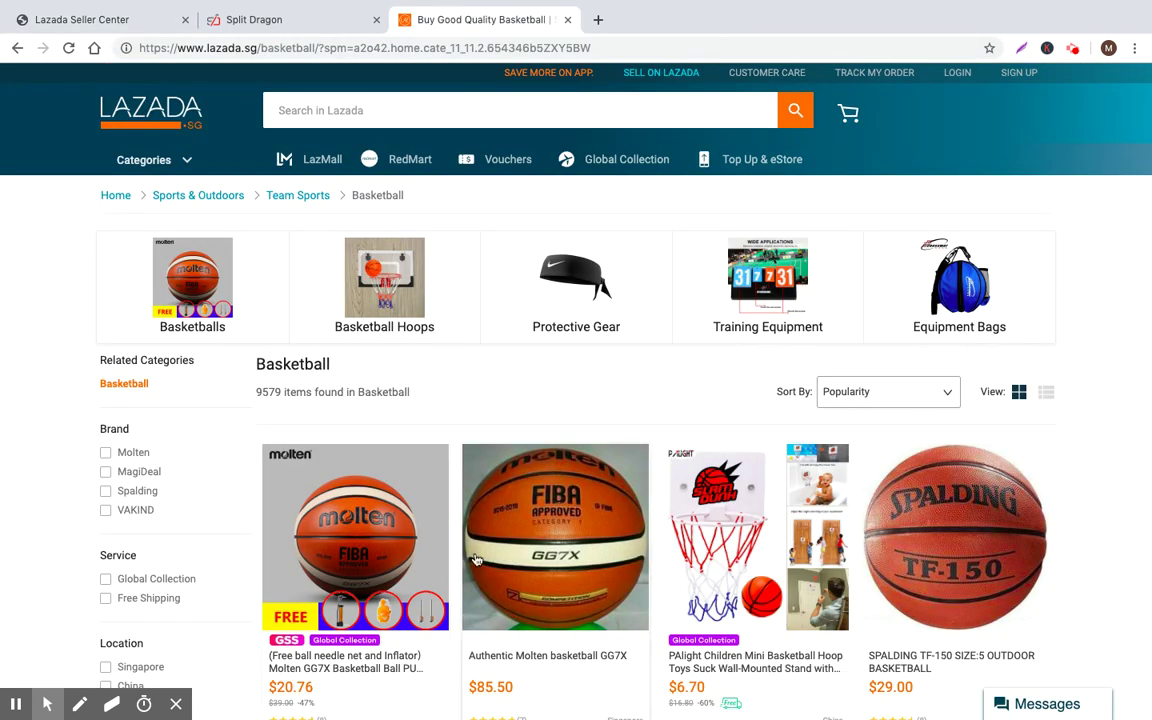
Open the Molten GG7X basketball page and read through its specifications and description
left_click(429, 470)
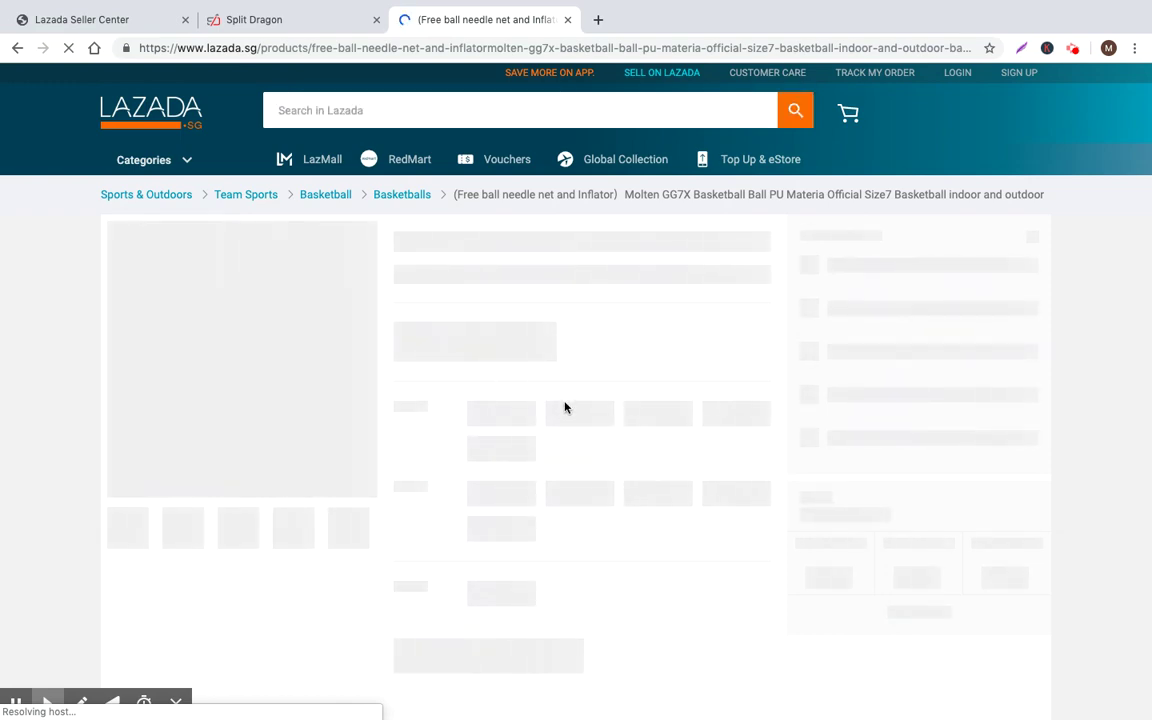
scroll(561, 411, "down", 20)
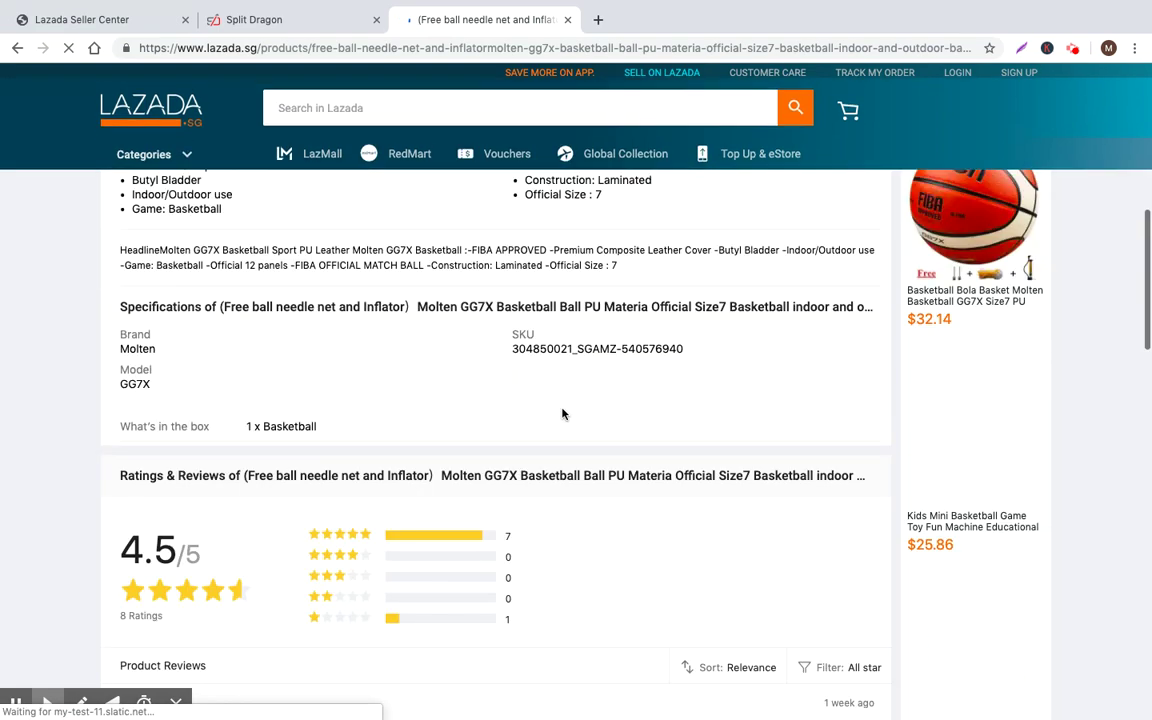
scroll(565, 433, "down", 8)
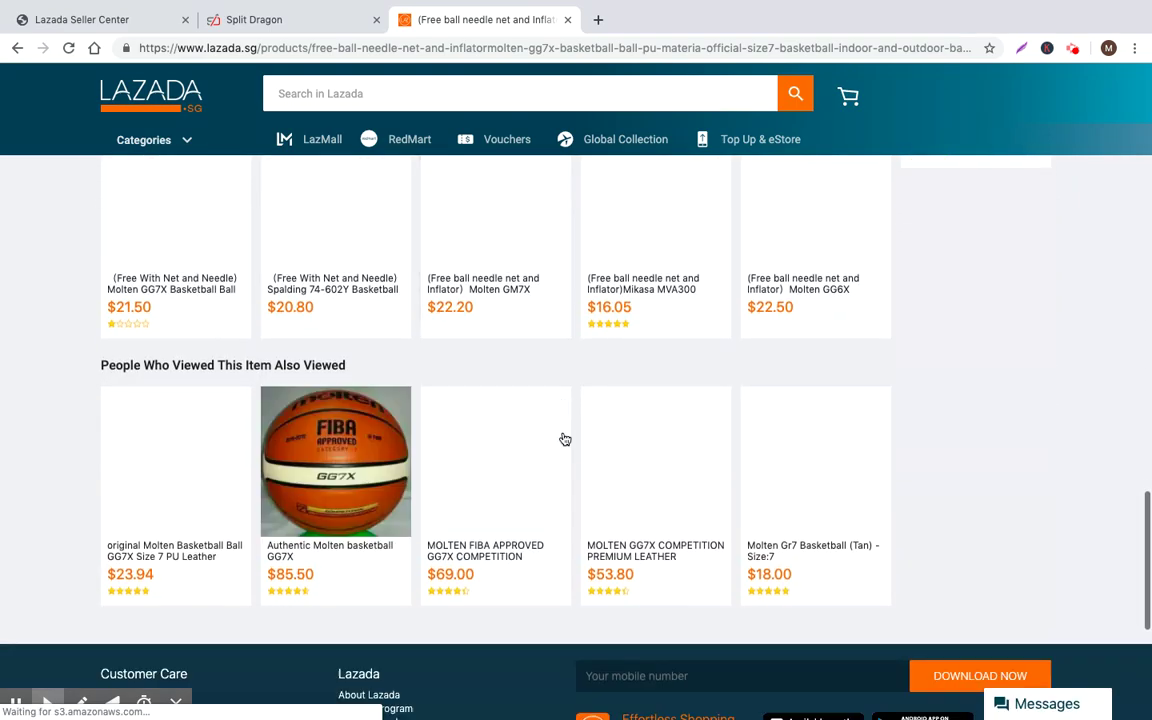
scroll(563, 437, "up", 15)
scroll(563, 430, "down", 2)
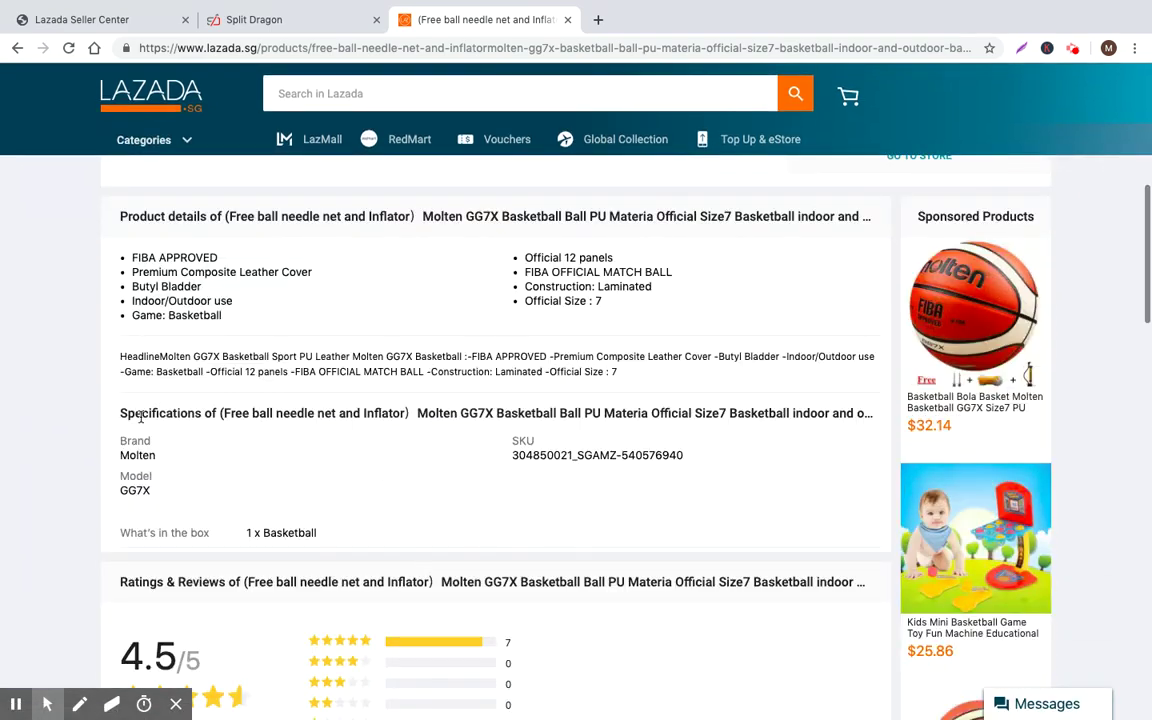
left_click_drag(118, 407, 604, 456)
left_click(293, 405)
mouse_move(122, 354)
left_mouse_down()
mouse_move(560, 360)
mouse_move(681, 378)
mouse_move(324, 355)
mouse_move(140, 358)
left_mouse_up()
left_click(252, 353)
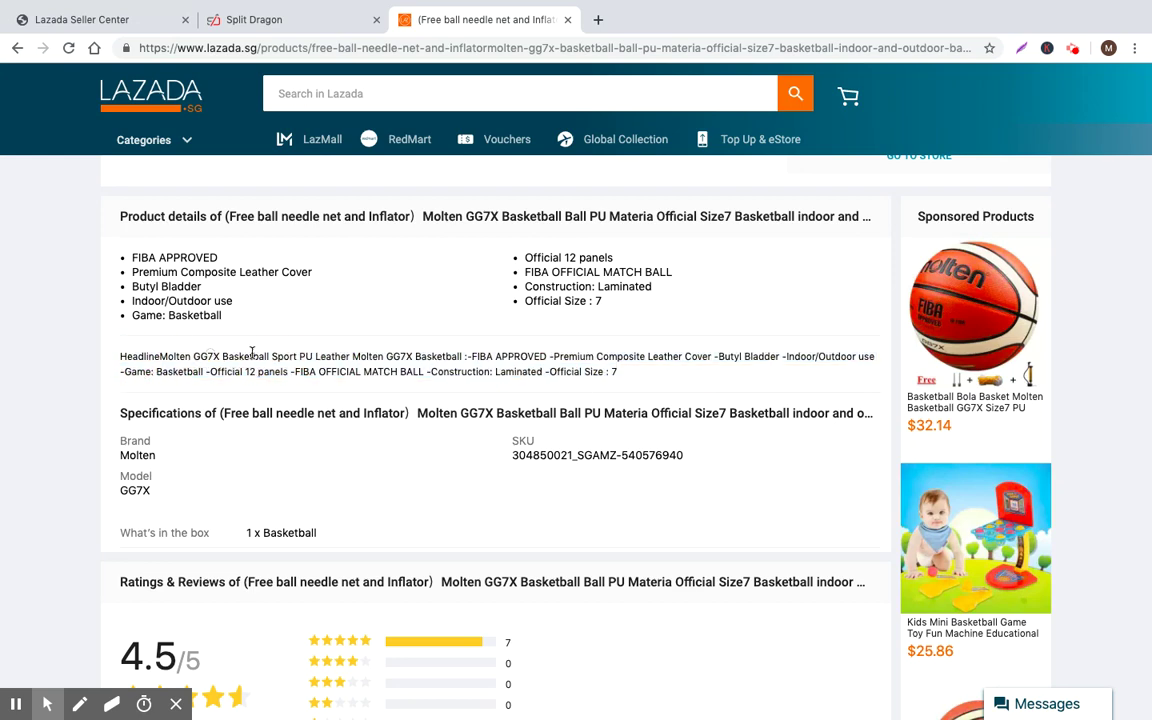
scroll(429, 391, "up", 8)
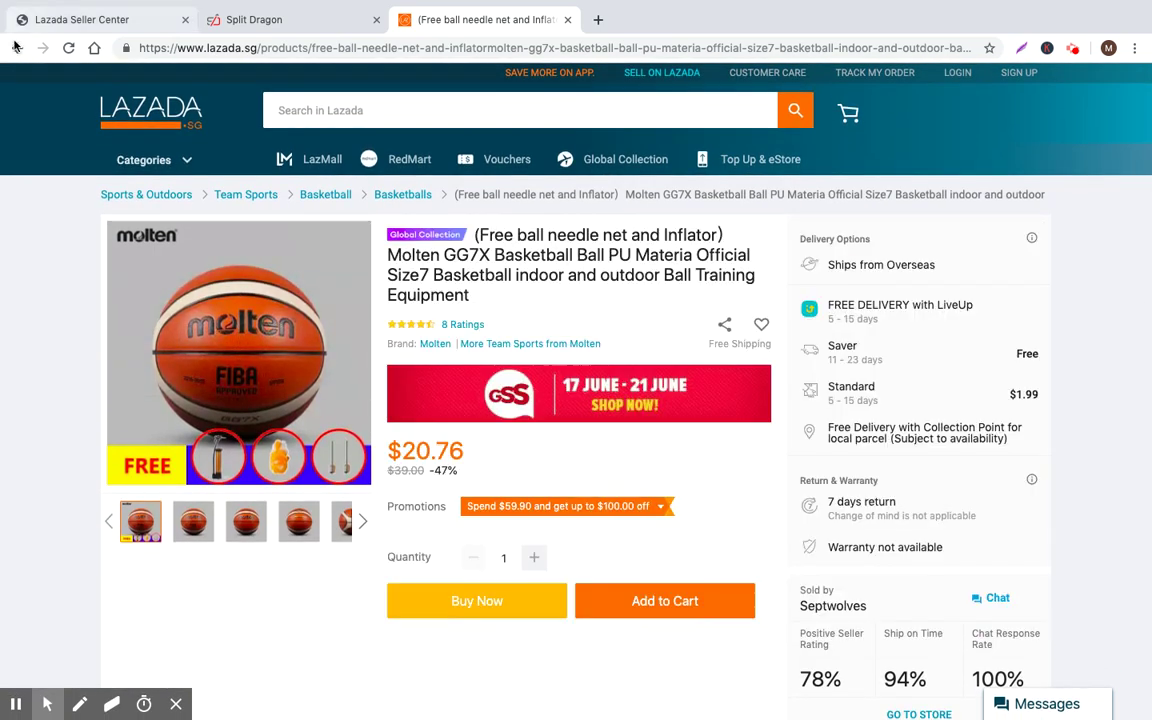
Go back to the category listing and read the Spalding TF-150 page's feature lines
left_click(20, 49)
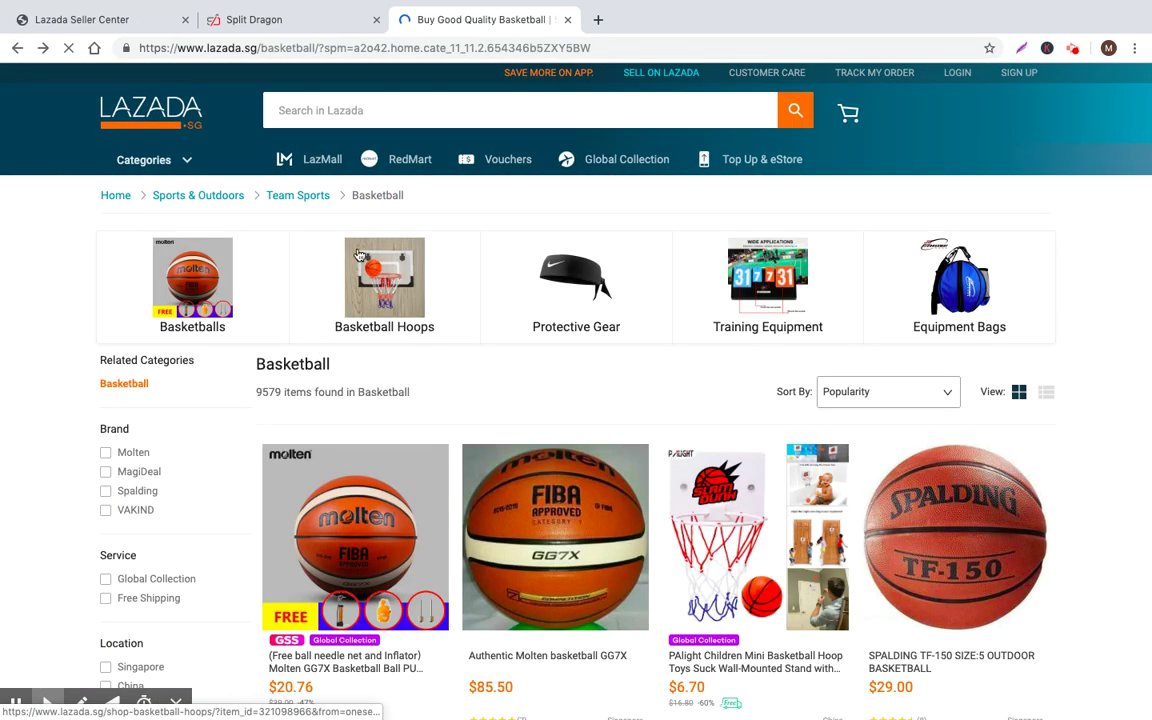
scroll(887, 420, "down", 3)
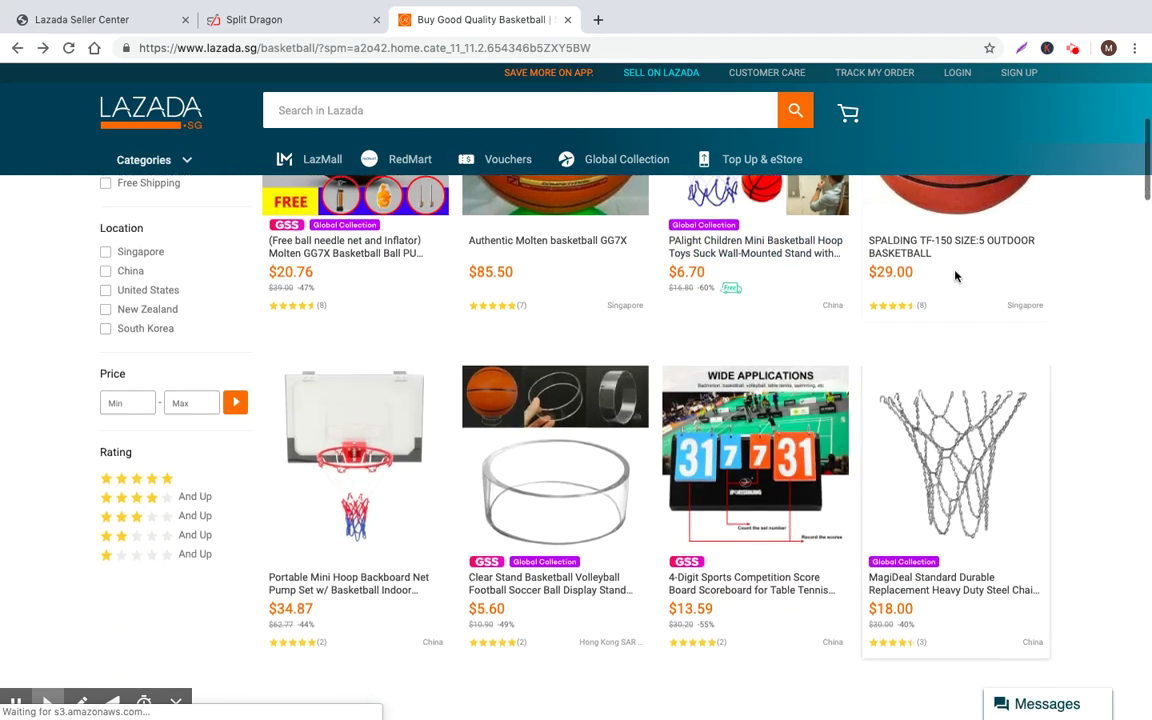
left_click(928, 246)
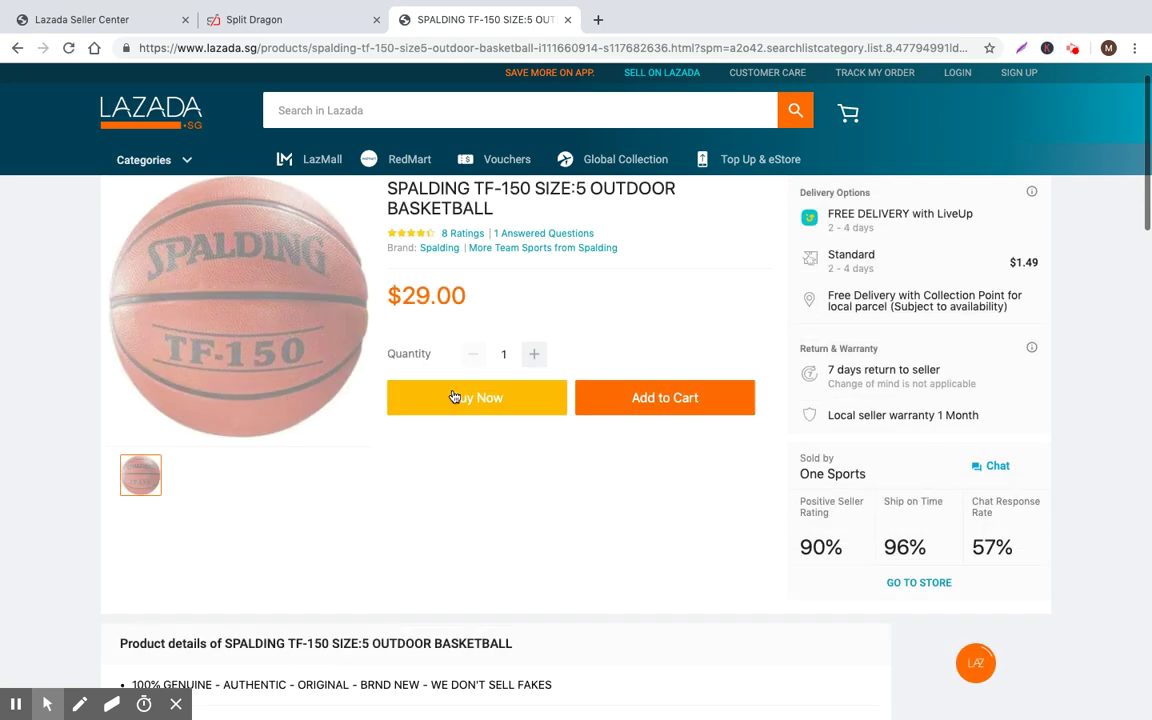
scroll(452, 400, "down", 5)
mouse_move(116, 321)
left_mouse_down()
mouse_move(265, 386)
mouse_move(247, 404)
mouse_move(118, 320)
left_mouse_up()
left_click(268, 408)
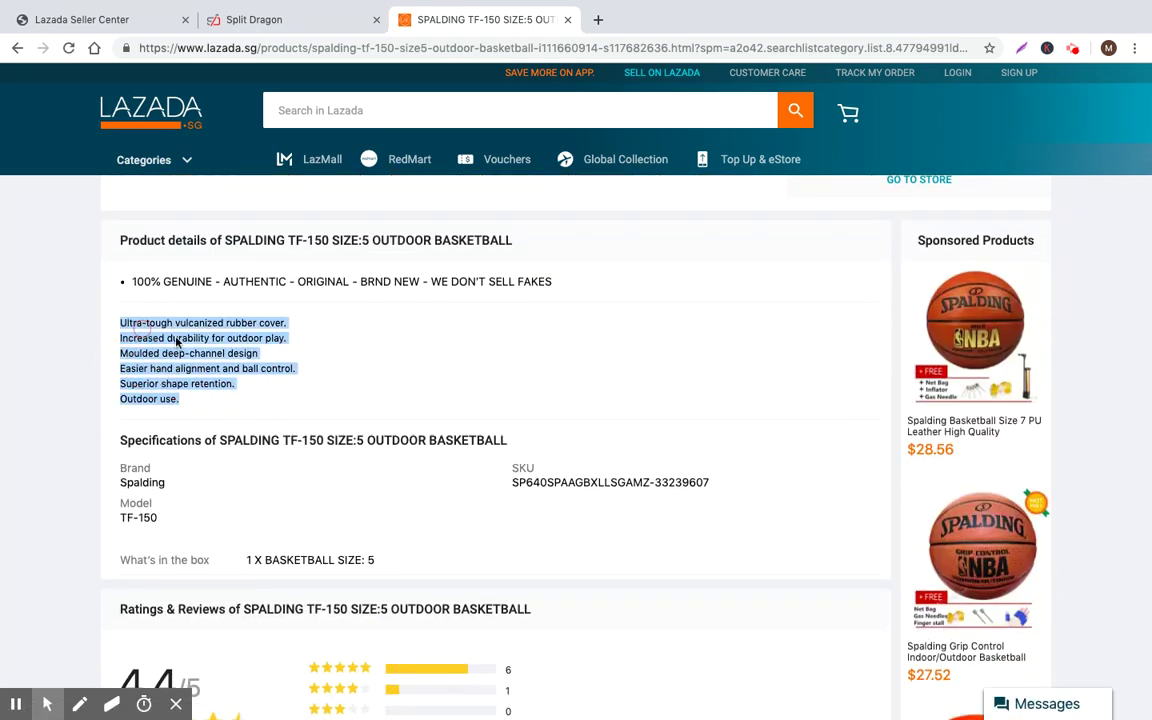
left_click(205, 328)
Back in Seller Center, apply the middle clothing template to the long description
left_click(248, 12)
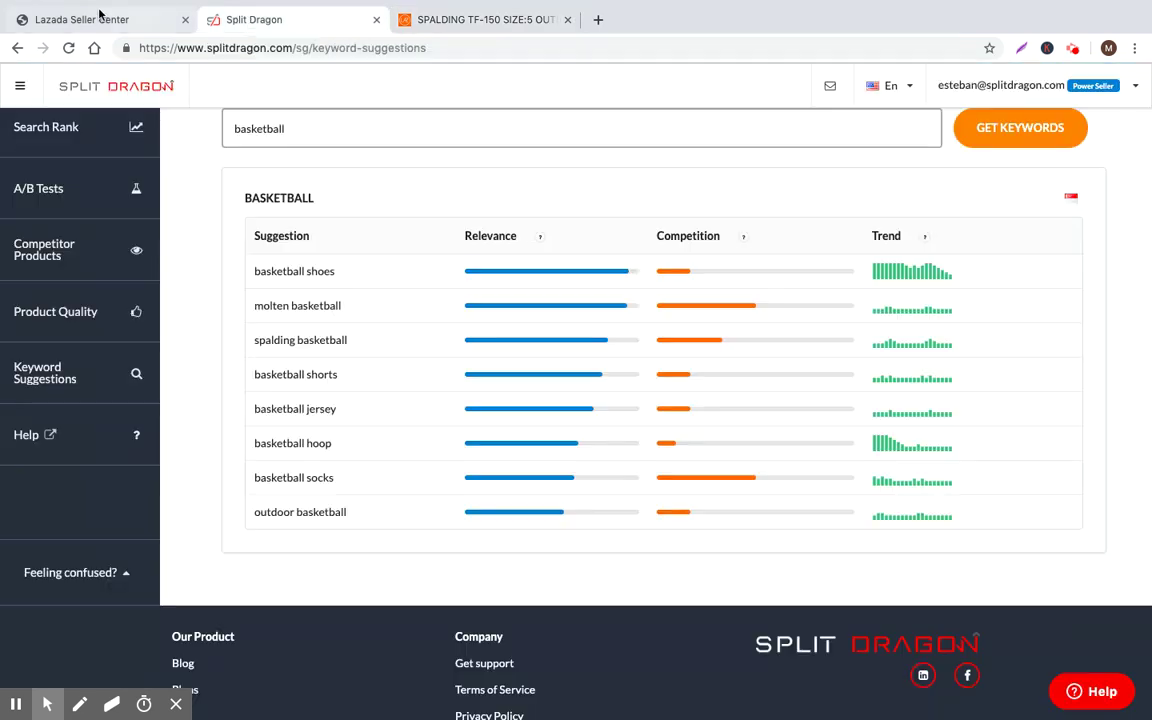
left_click(74, 18)
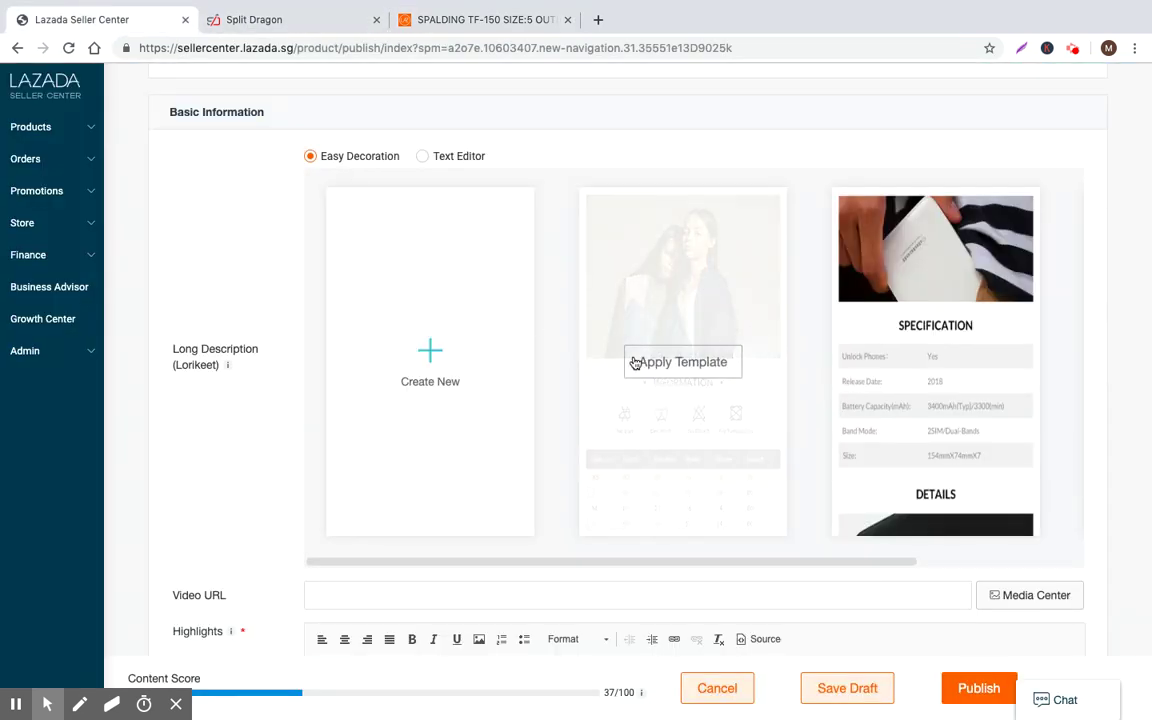
mouse_move(1014, 357)
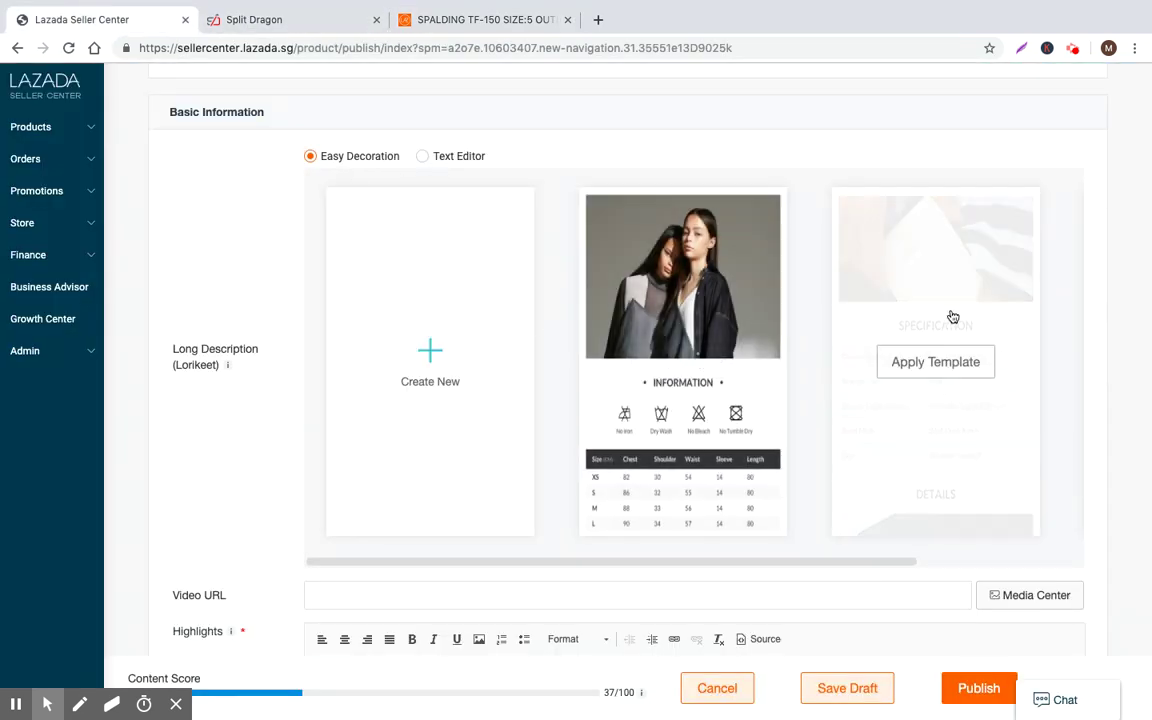
mouse_move(645, 511)
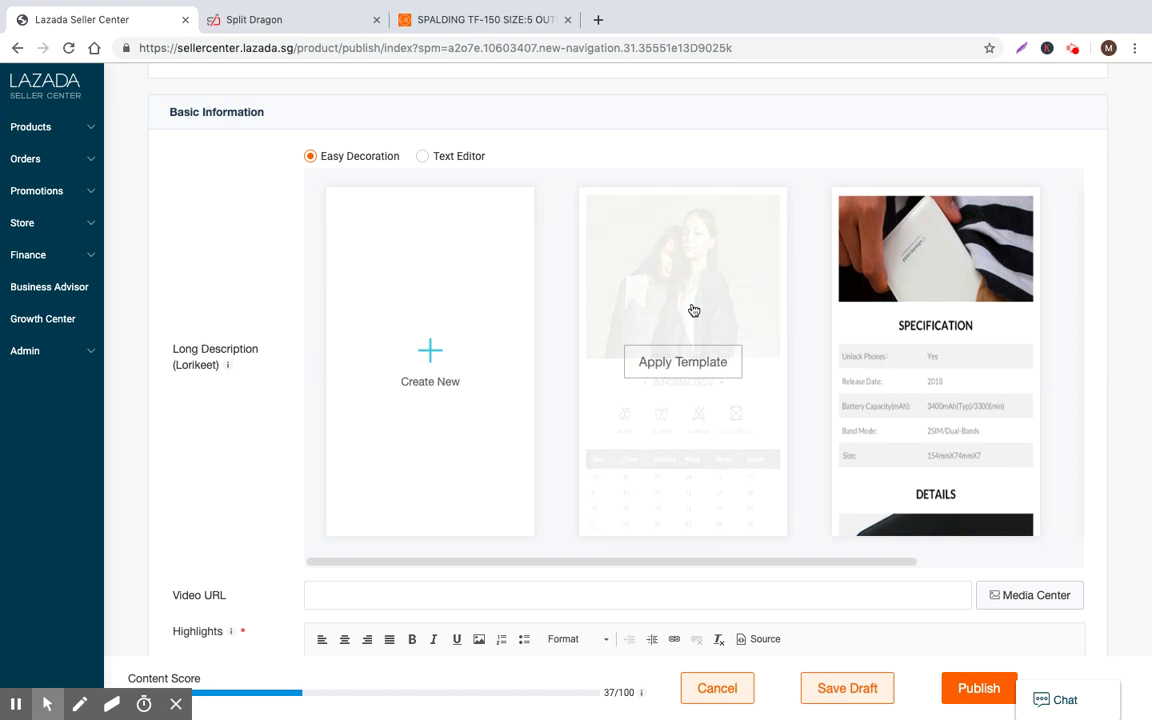
left_click(690, 360)
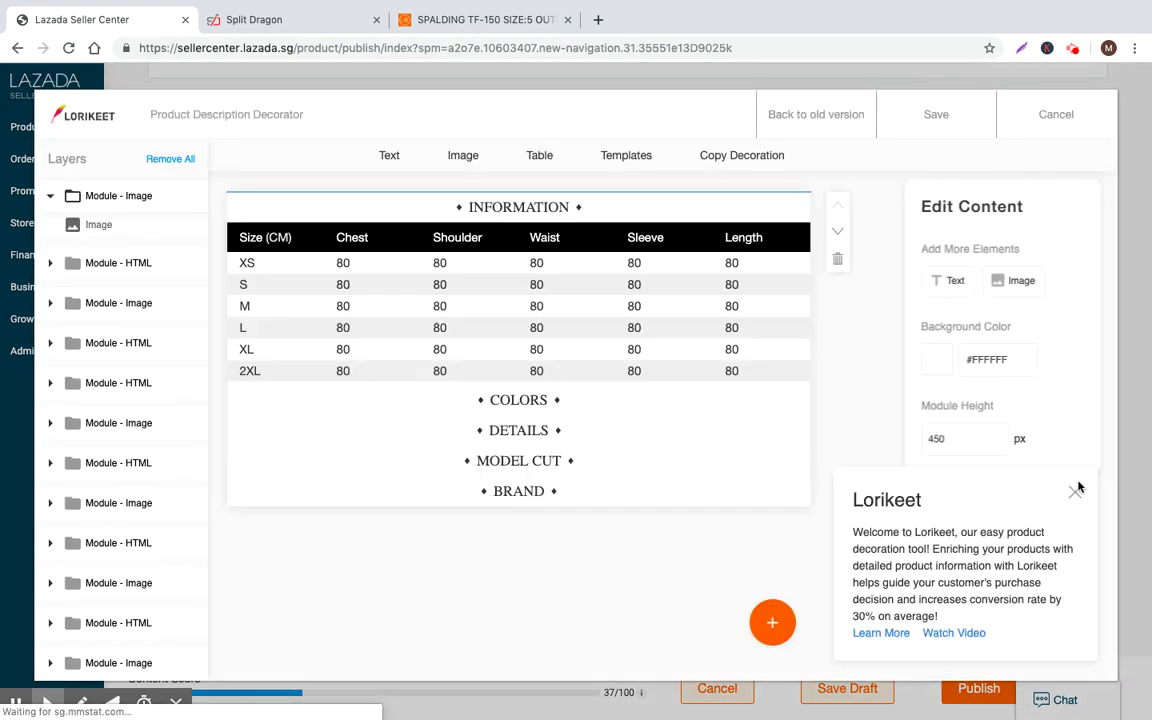
Scroll through the sample fashion template's modules in the Lorikeet decorator
left_click(1076, 490)
scroll(489, 424, "down", 5)
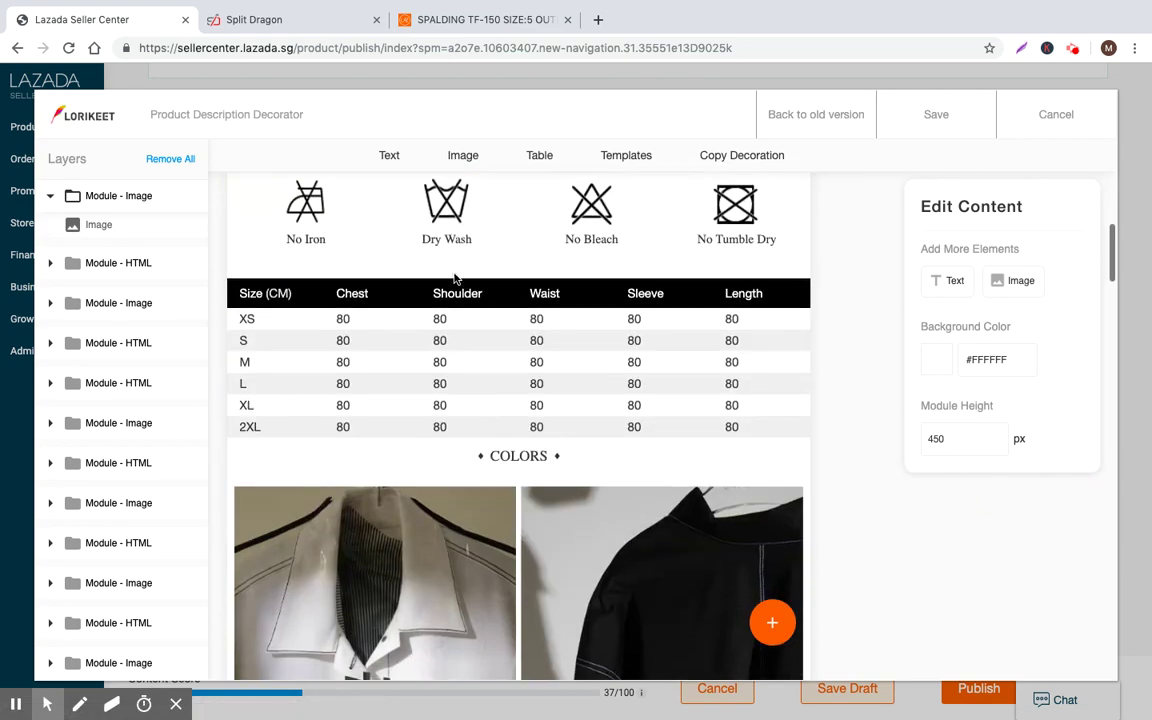
scroll(455, 279, "up", 4)
left_click(442, 332)
scroll(365, 509, "down", 2)
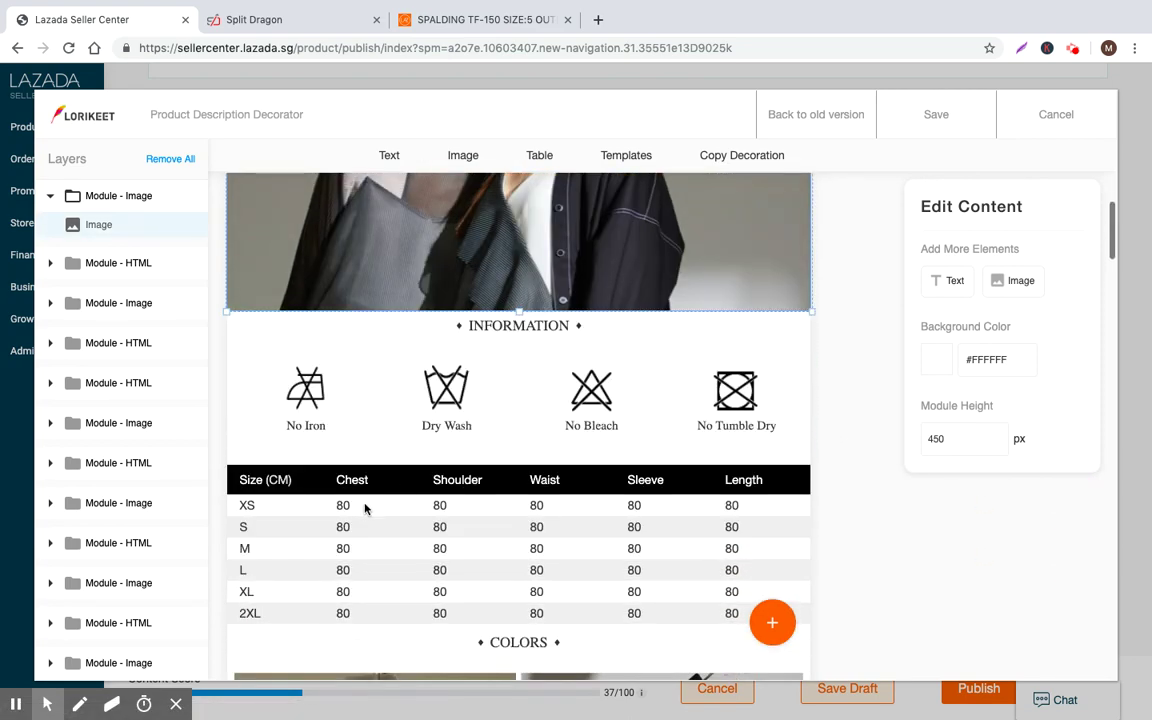
scroll(365, 509, "down", 10)
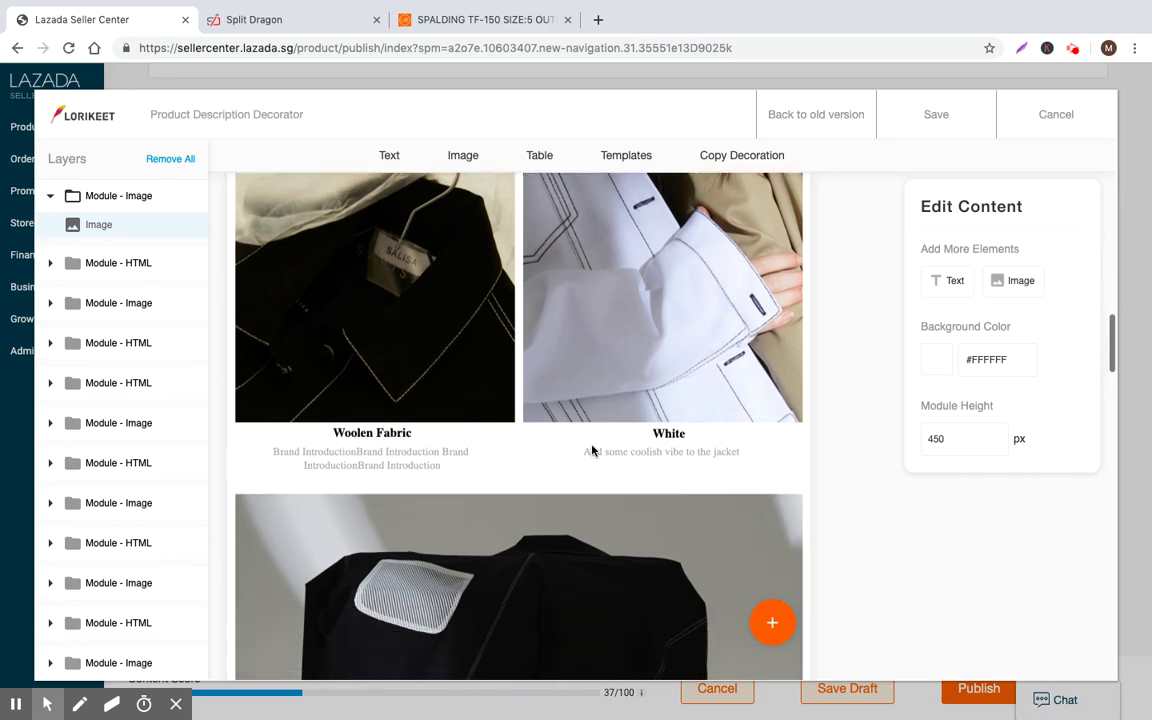
scroll(592, 450, "down", 10)
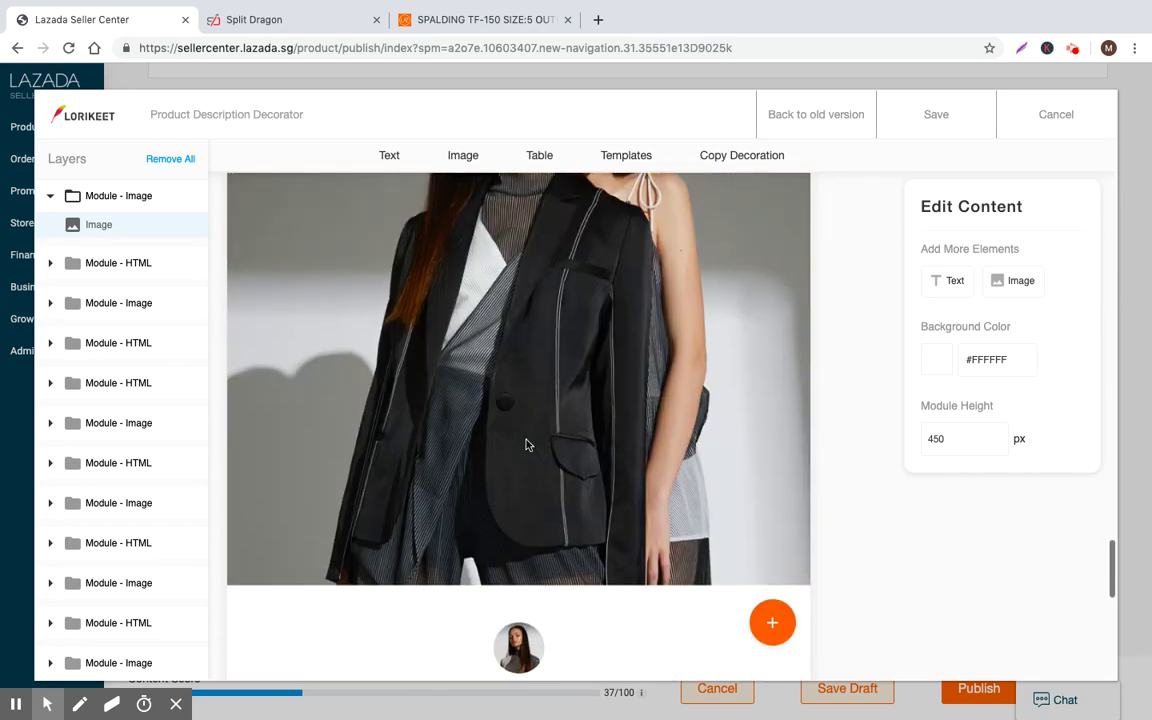
scroll(528, 444, "down", 8)
scroll(563, 450, "up", 20)
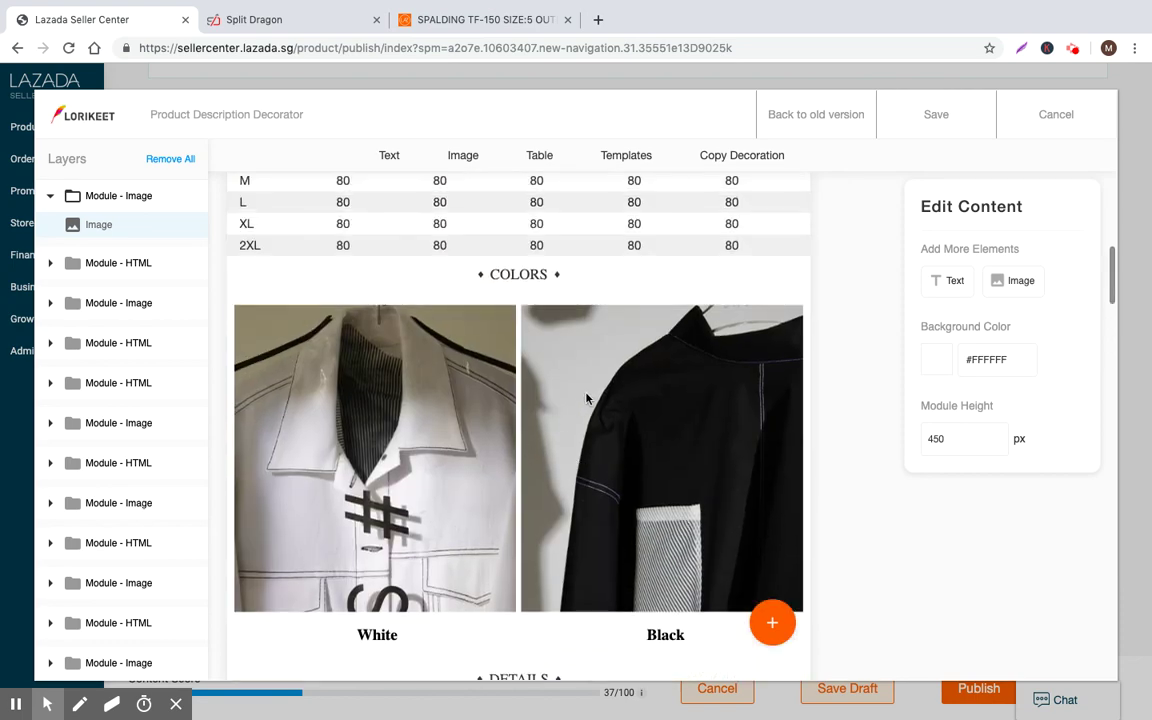
scroll(586, 398, "up", 5)
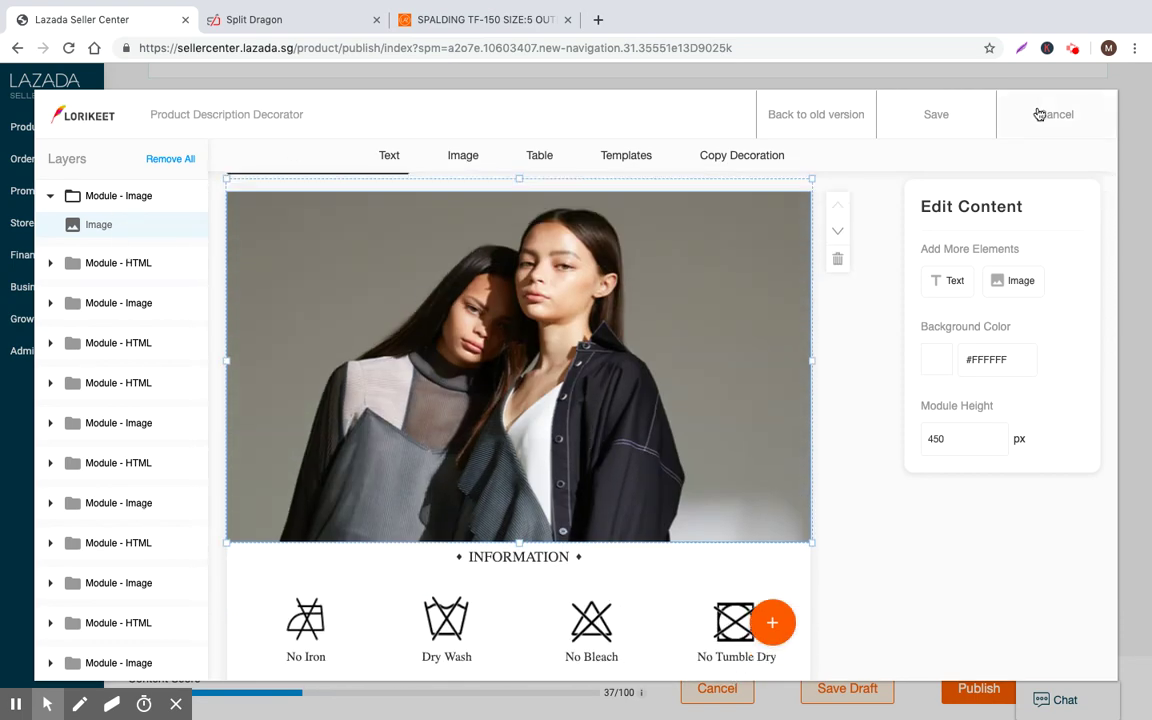
Discard the template and start a fresh long description with a headline and body text module
left_click(1040, 114)
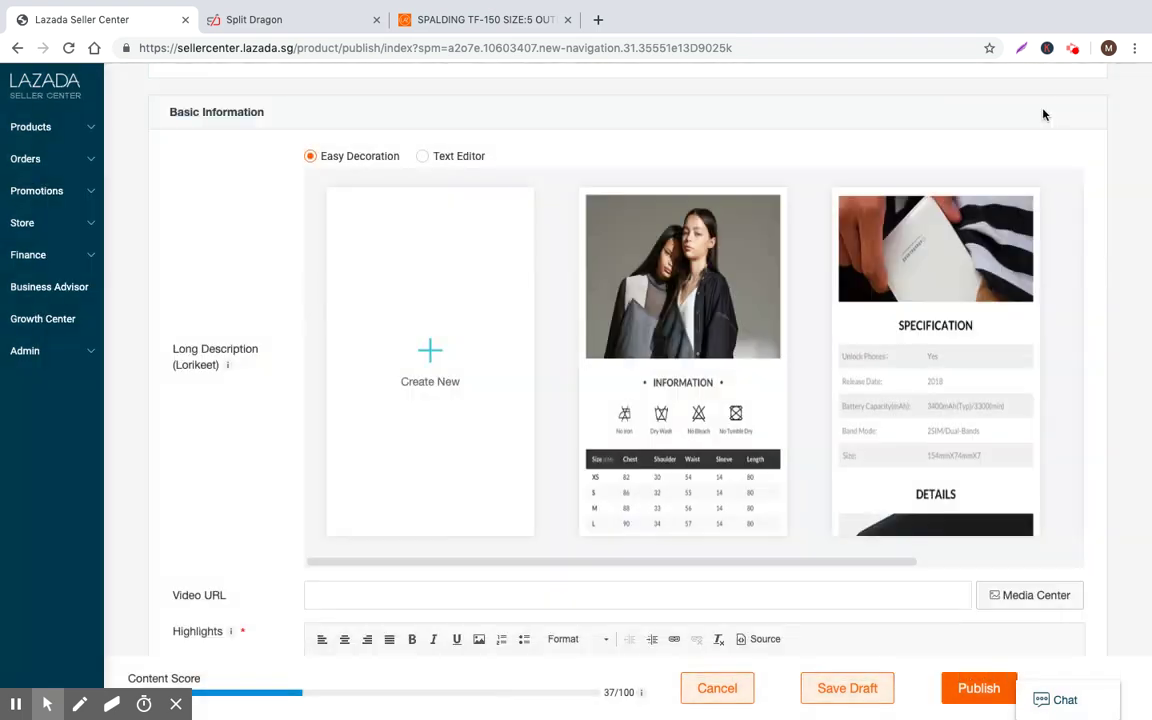
left_click(421, 372)
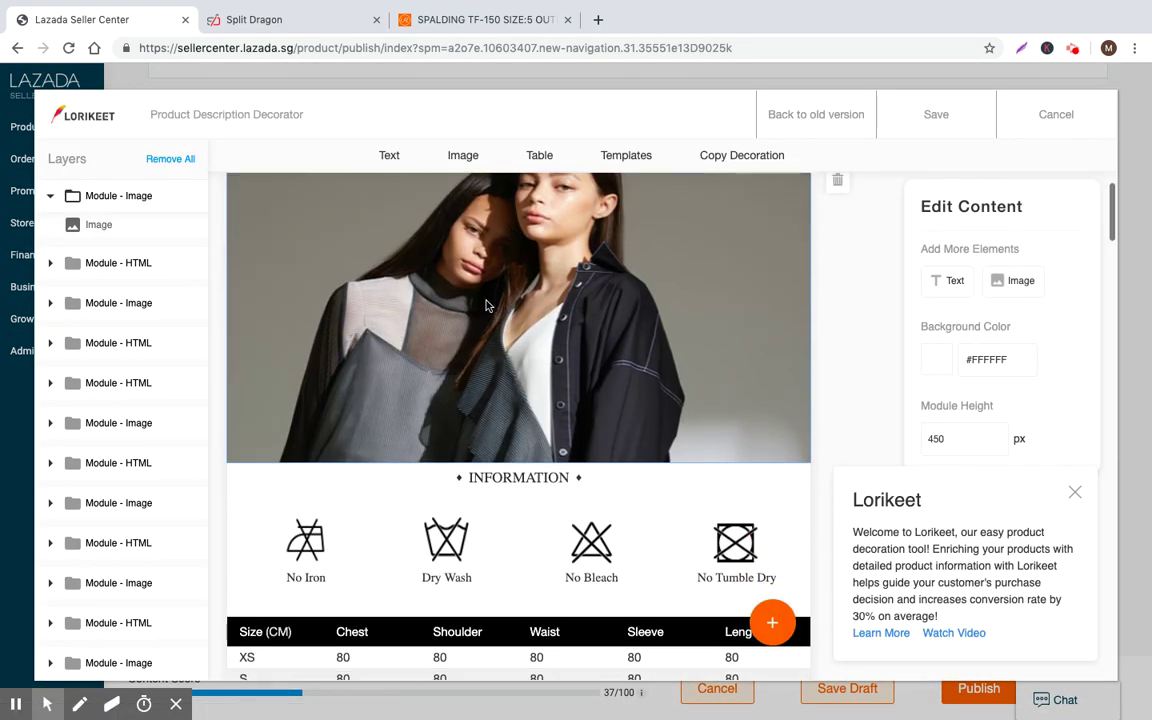
left_click(389, 155)
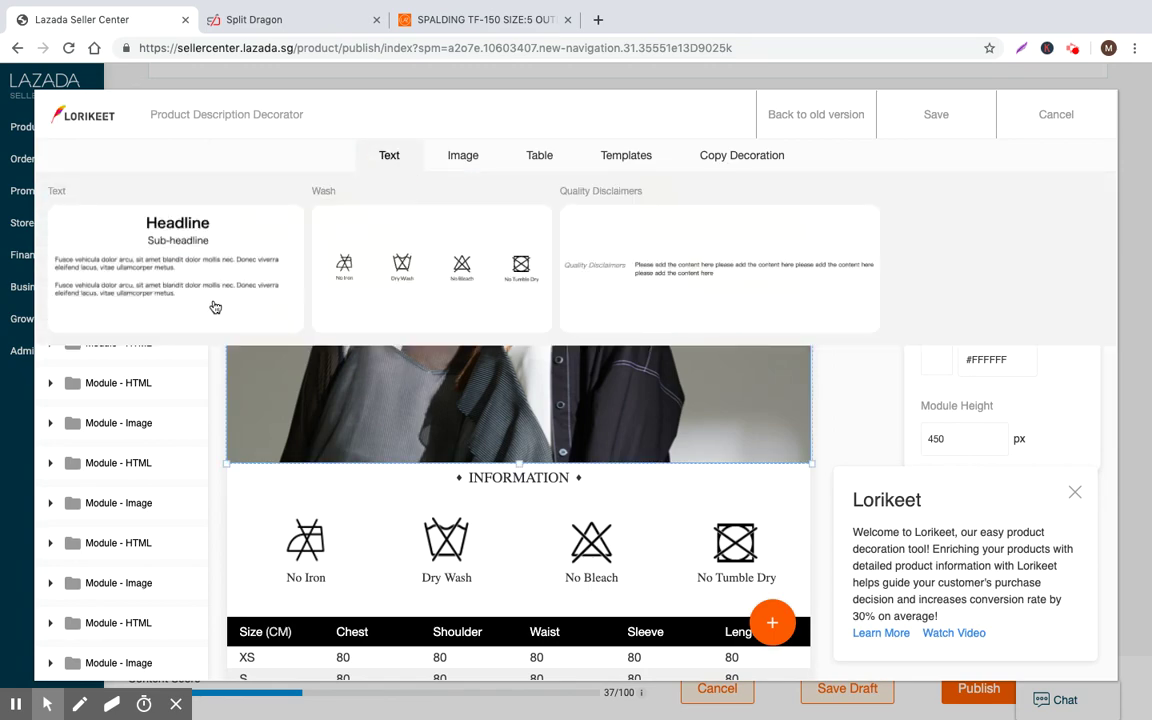
left_click(186, 262)
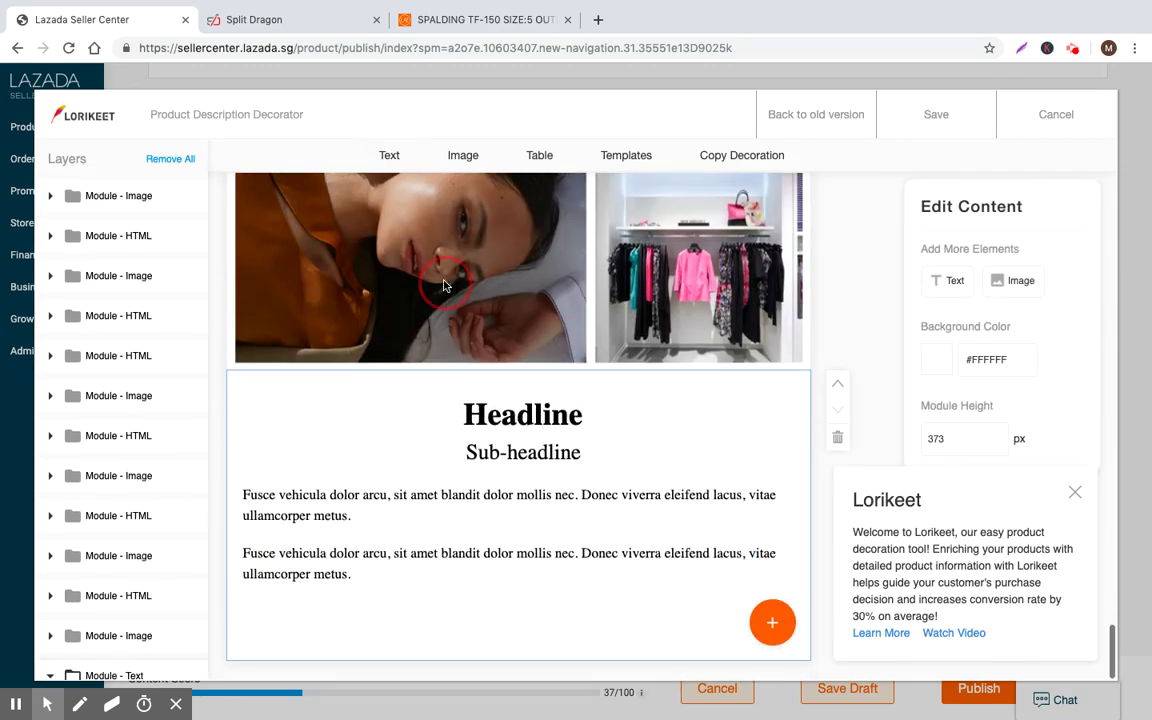
Inspect the leftover image modules, then delete every module with Remove All
left_click(445, 286)
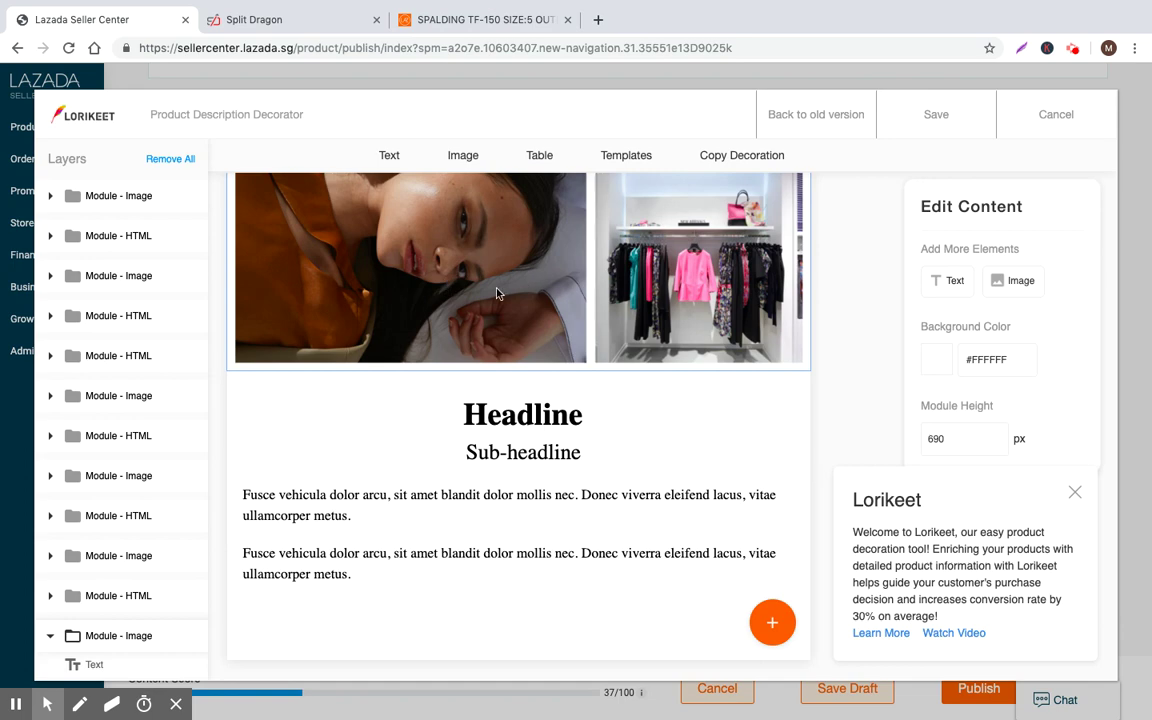
scroll(471, 289, "up", 1)
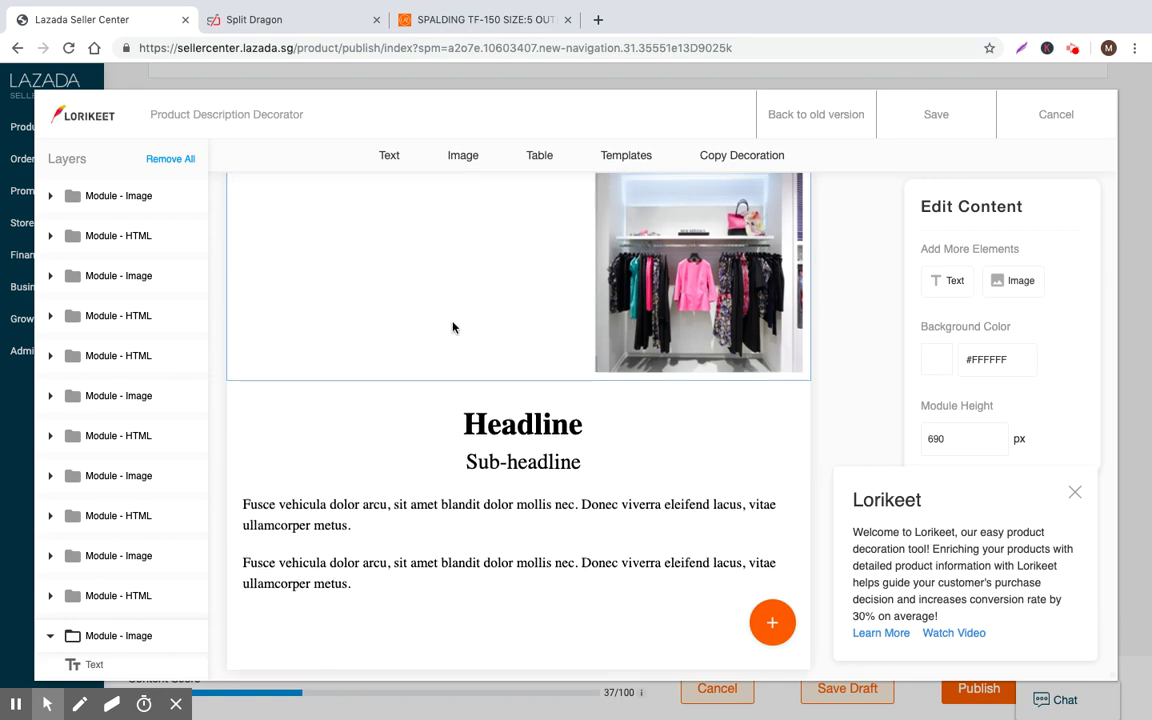
left_click(491, 336)
scroll(491, 340, "up", 1)
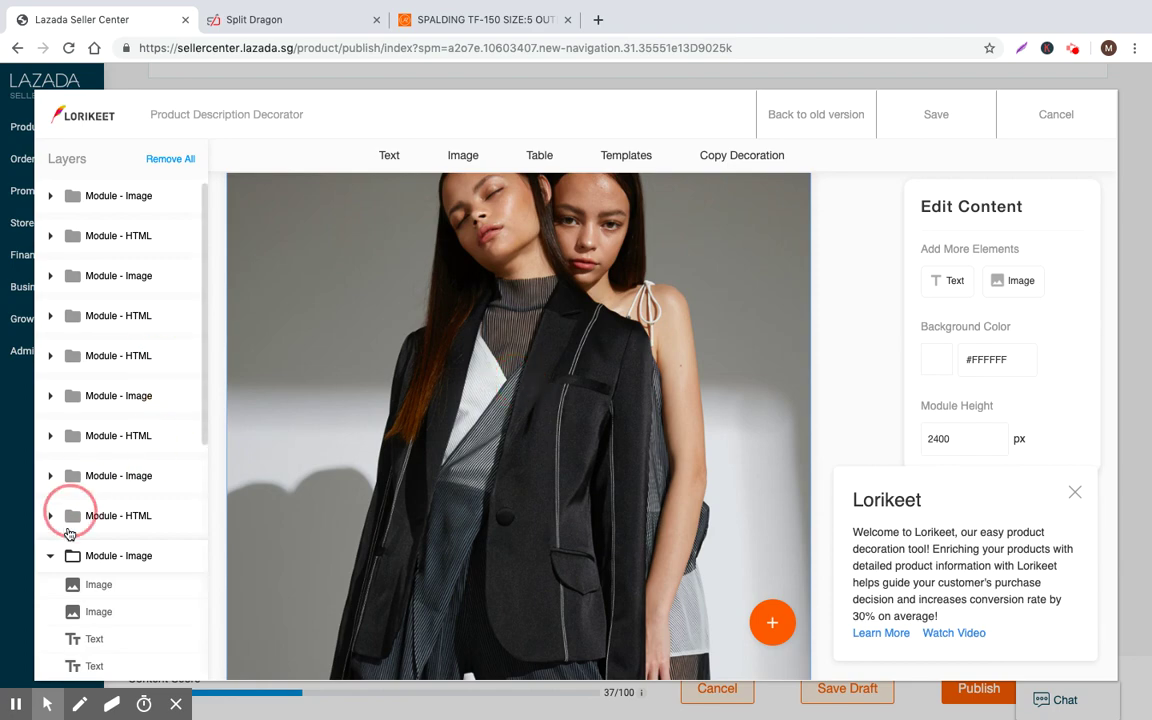
left_click(55, 563)
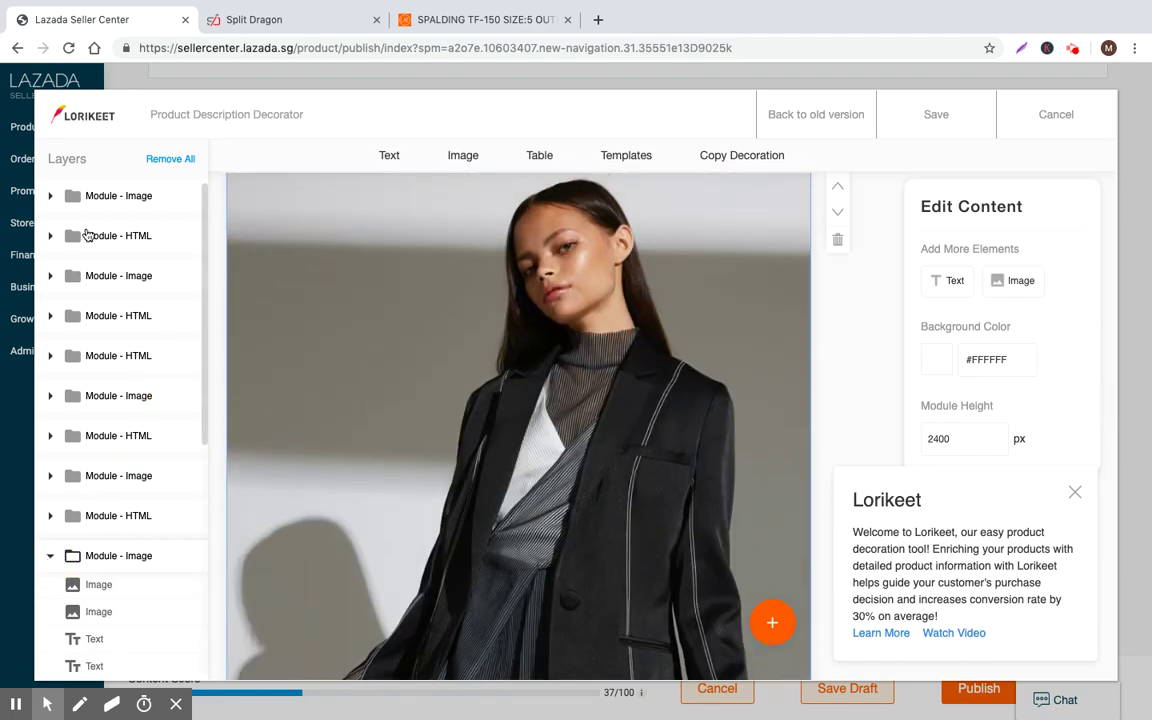
left_click(103, 195)
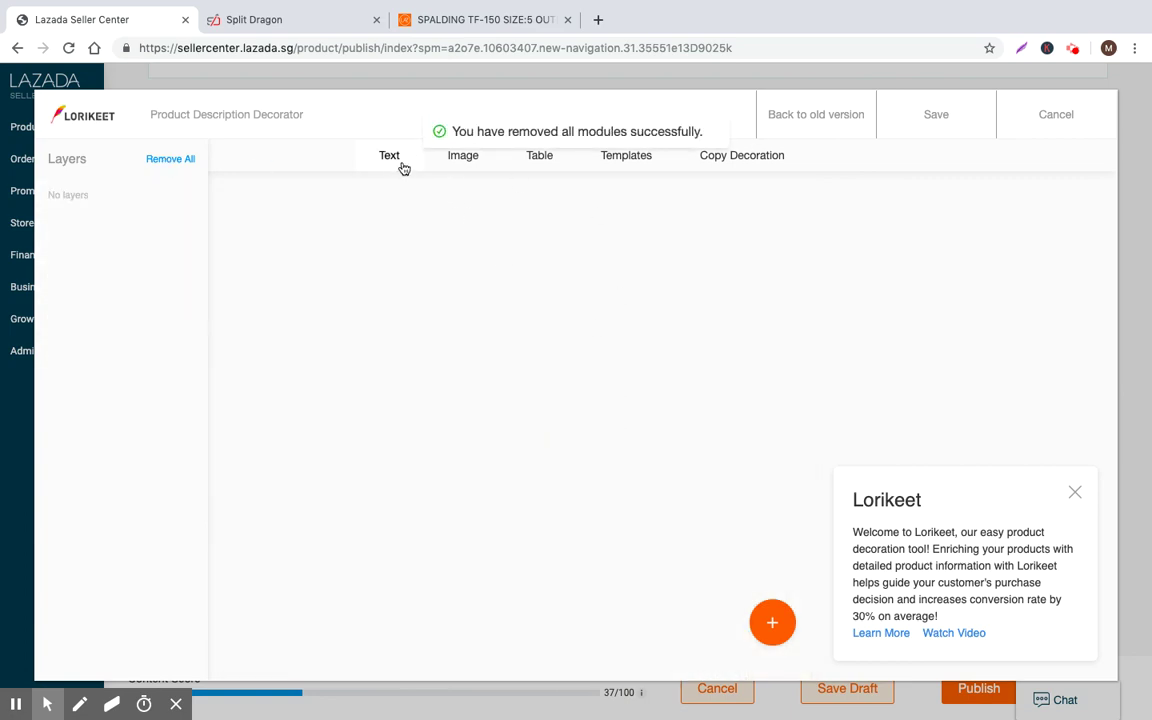
left_click(404, 168)
Add a plain text module and replace its Headline placeholder with 'Basketbal'
left_click(157, 233)
left_click(432, 320)
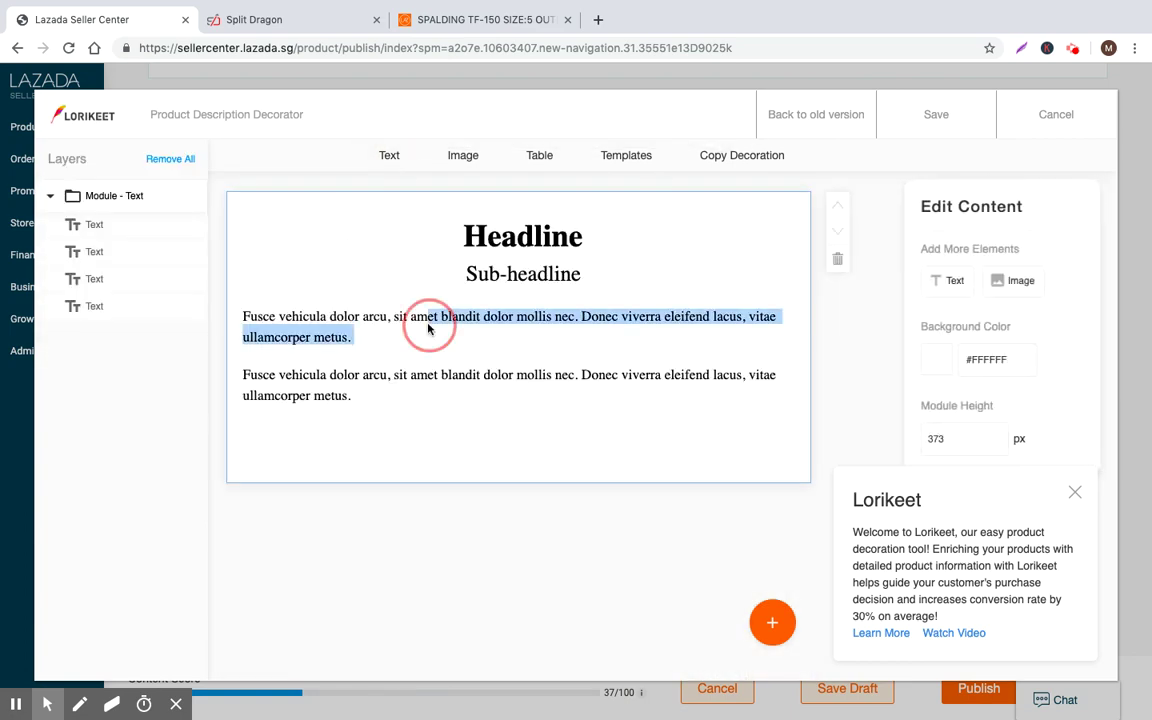
double_click(502, 244)
key("BackSpace")
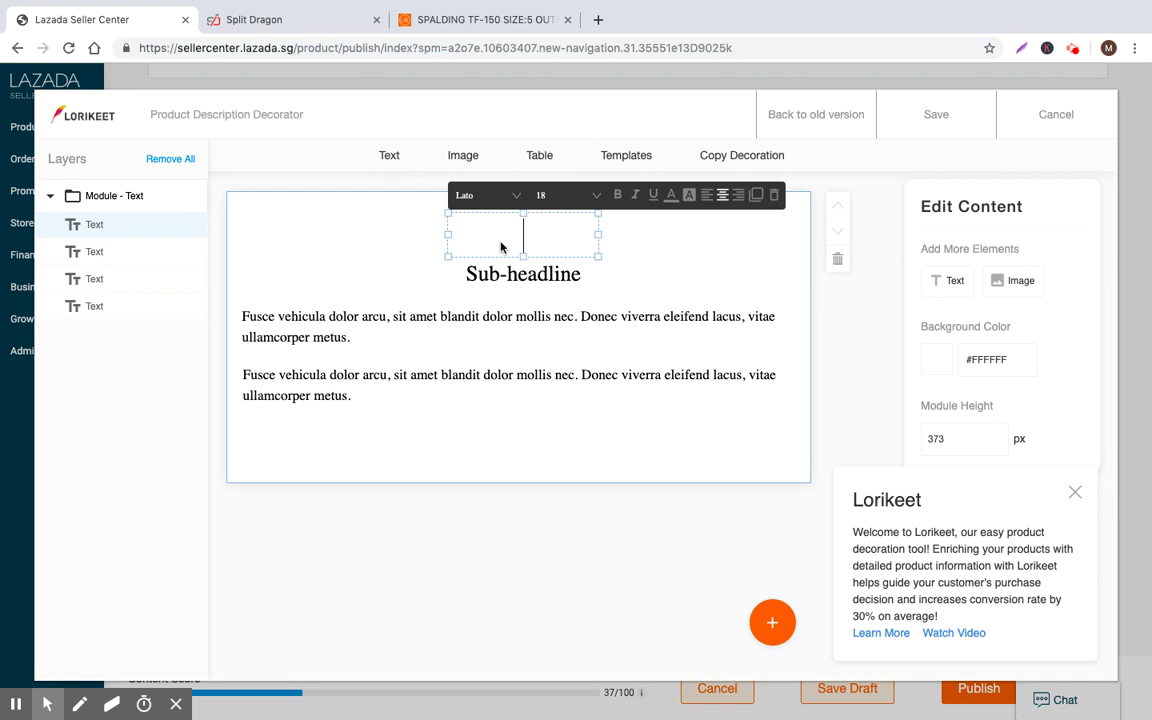
type("Basketbal")
Set the sub-headline to 'Top-Rated Quality Basketball from Philippines (Authentic)'
left_click(494, 279)
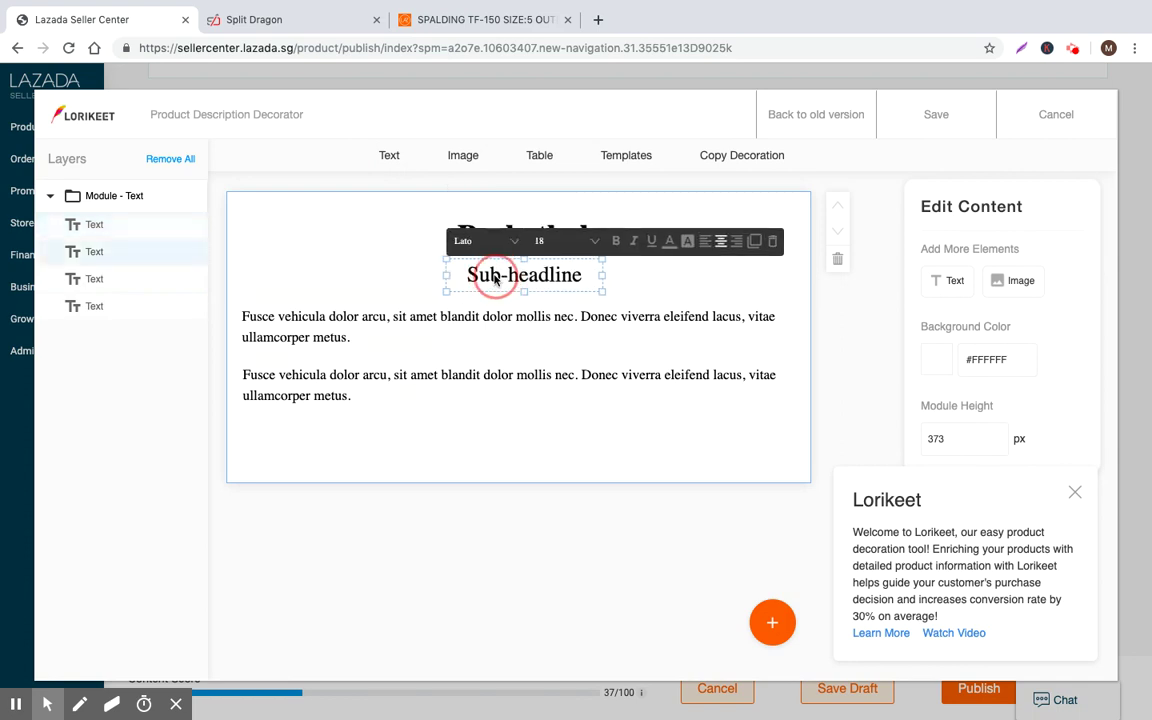
double_click(494, 279)
key("ctrl+a")
type("T")
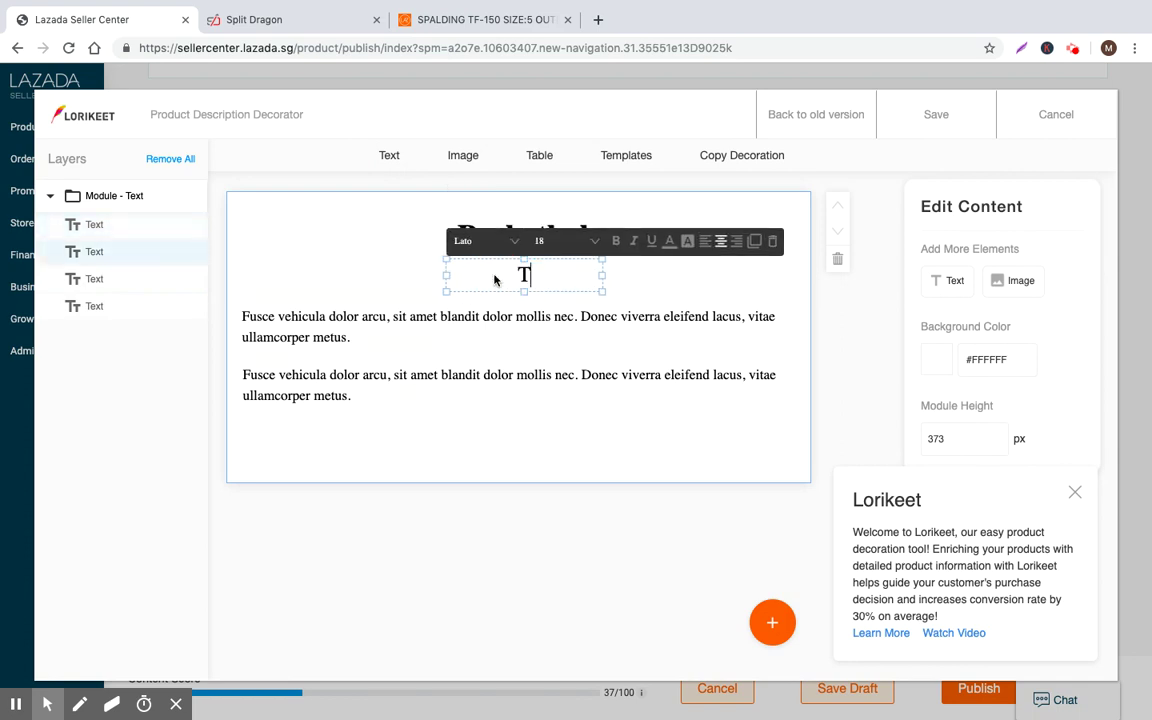
type("op-Rat")
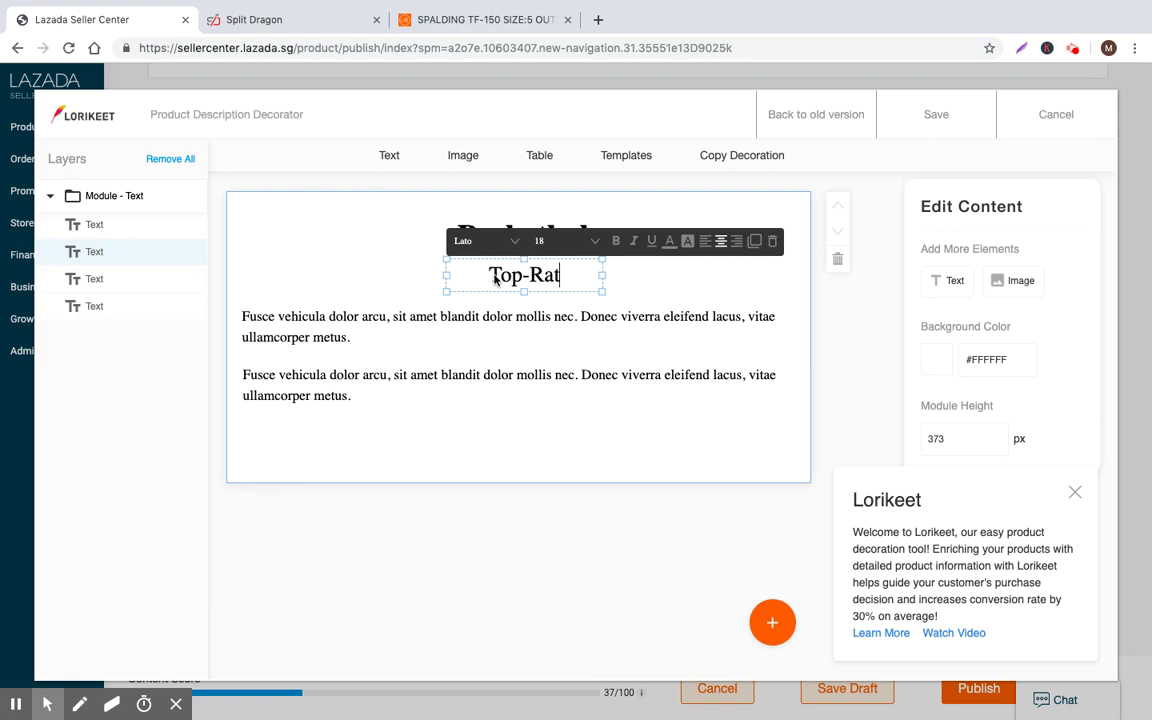
type("e")
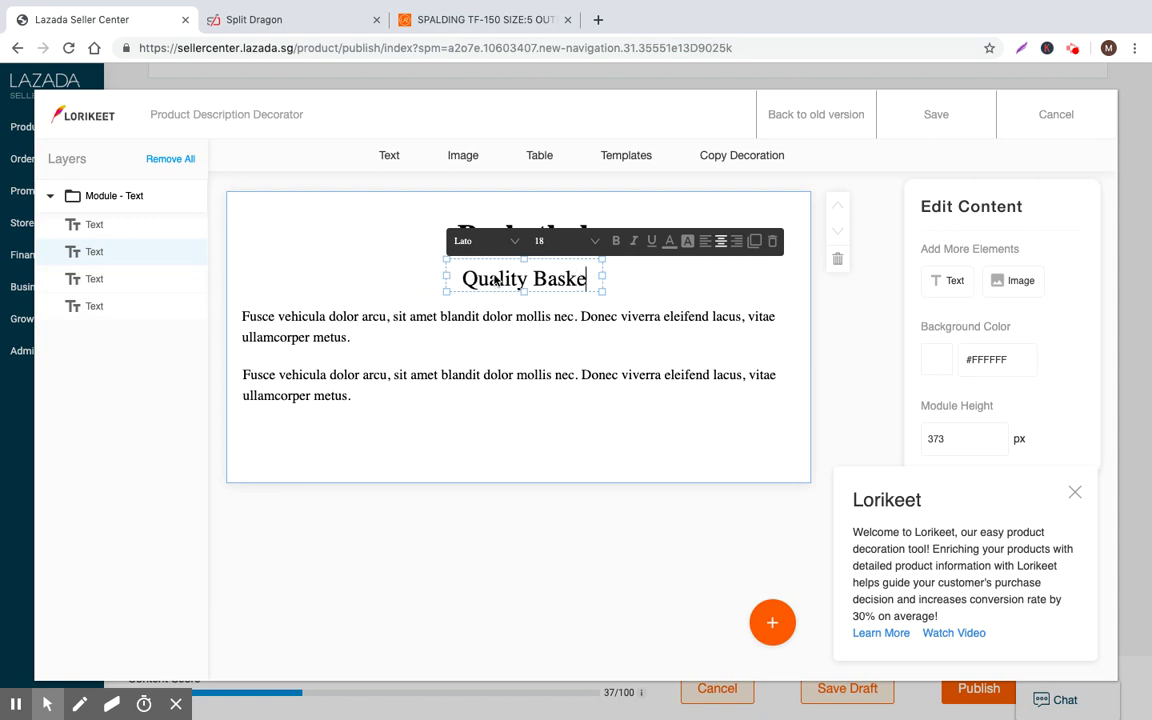
type("d Quality Basketball from Phi")
type("li")
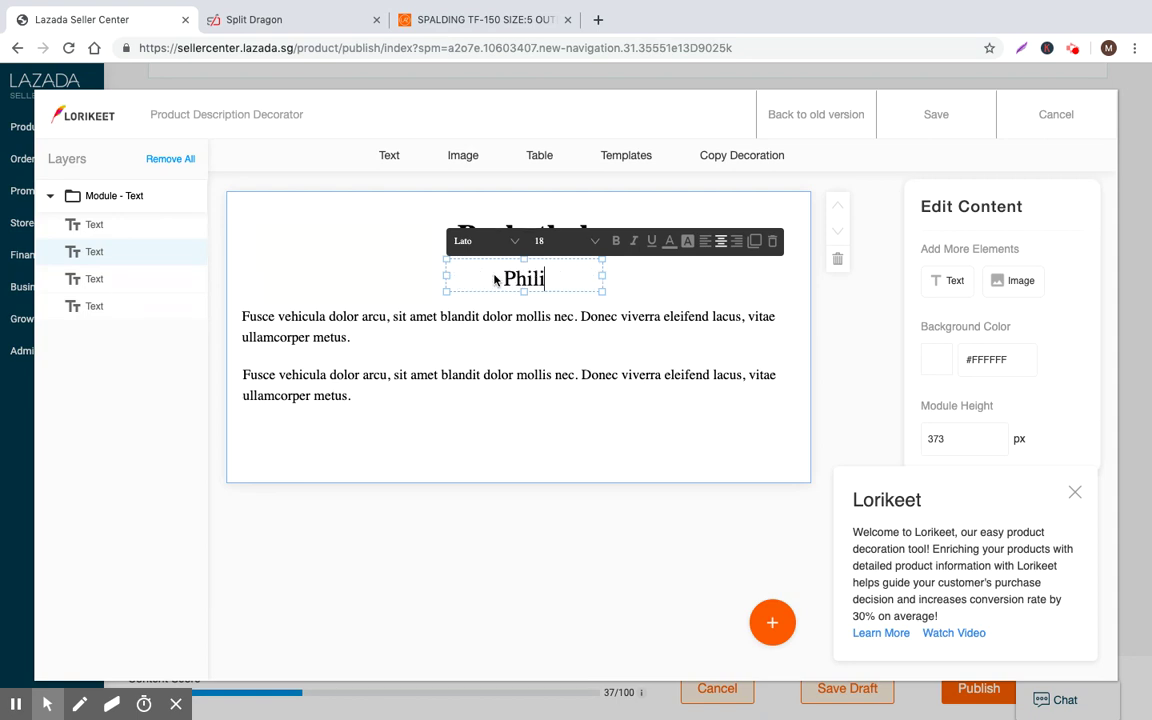
type("ppines")
key("Return")
key("BackSpace")
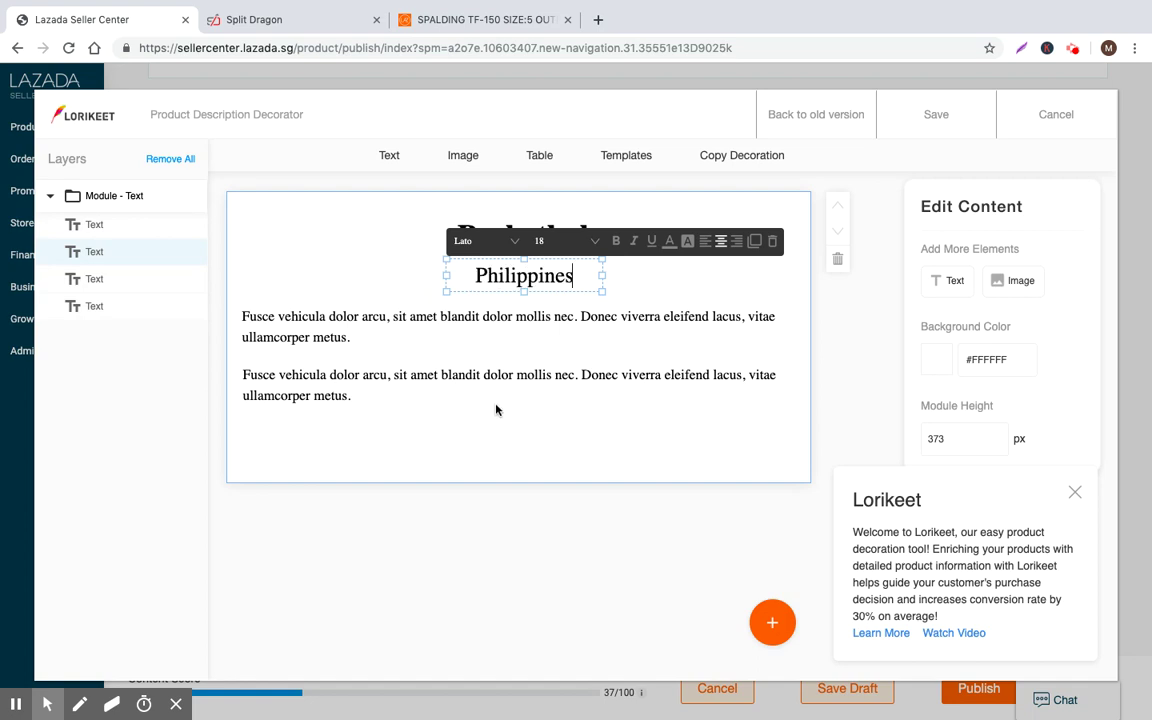
type("(Atu")
key("BackSpace")
key("BackSpace")
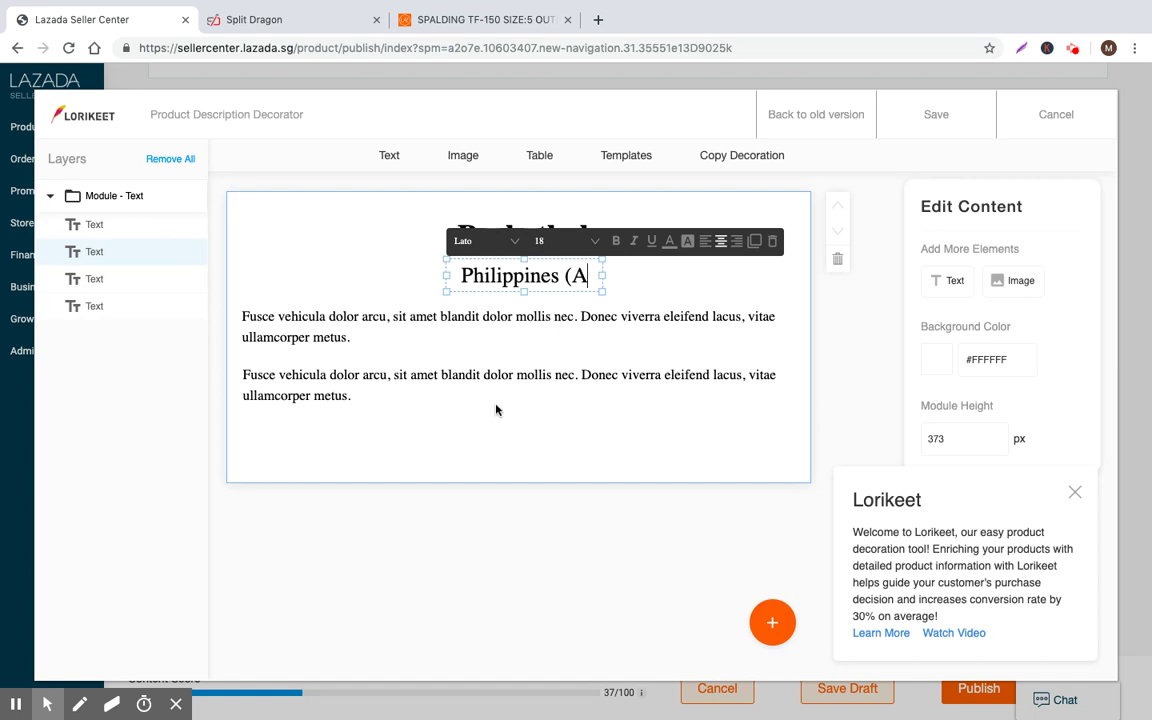
type("uthentic)")
left_click(514, 527)
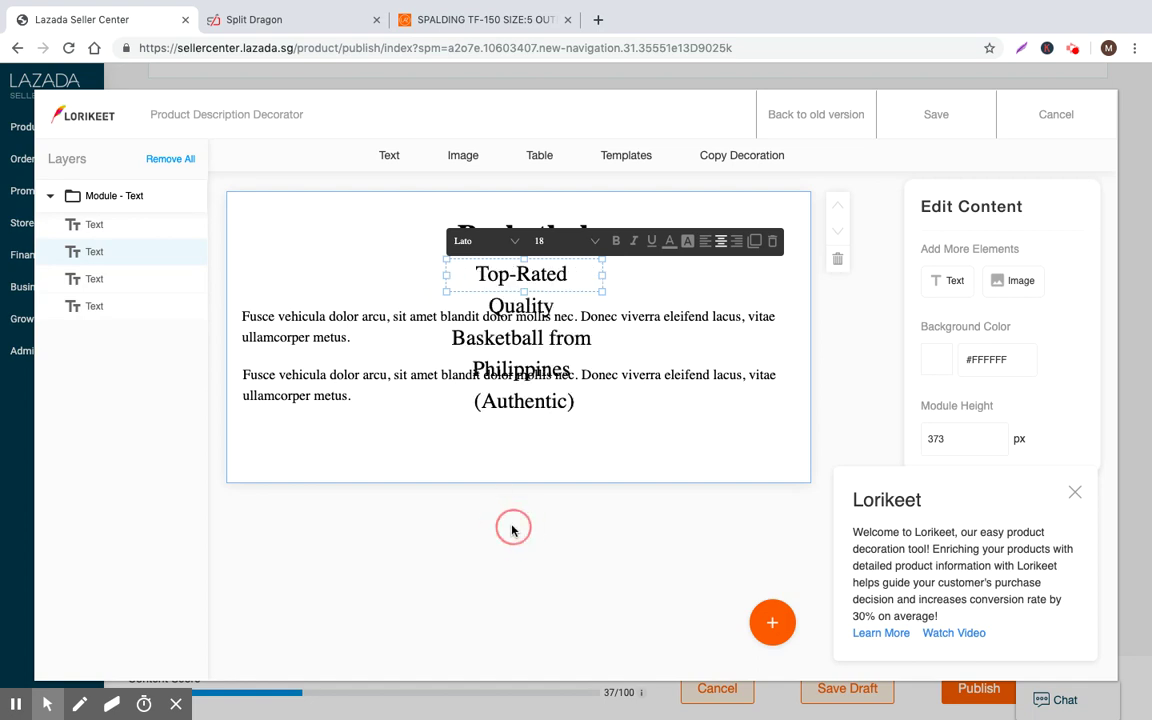
Delete the Fusce placeholder paragraphs from the text module
left_click(380, 399)
left_click(345, 317)
left_click_drag(345, 317, 380, 458)
left_click(806, 481)
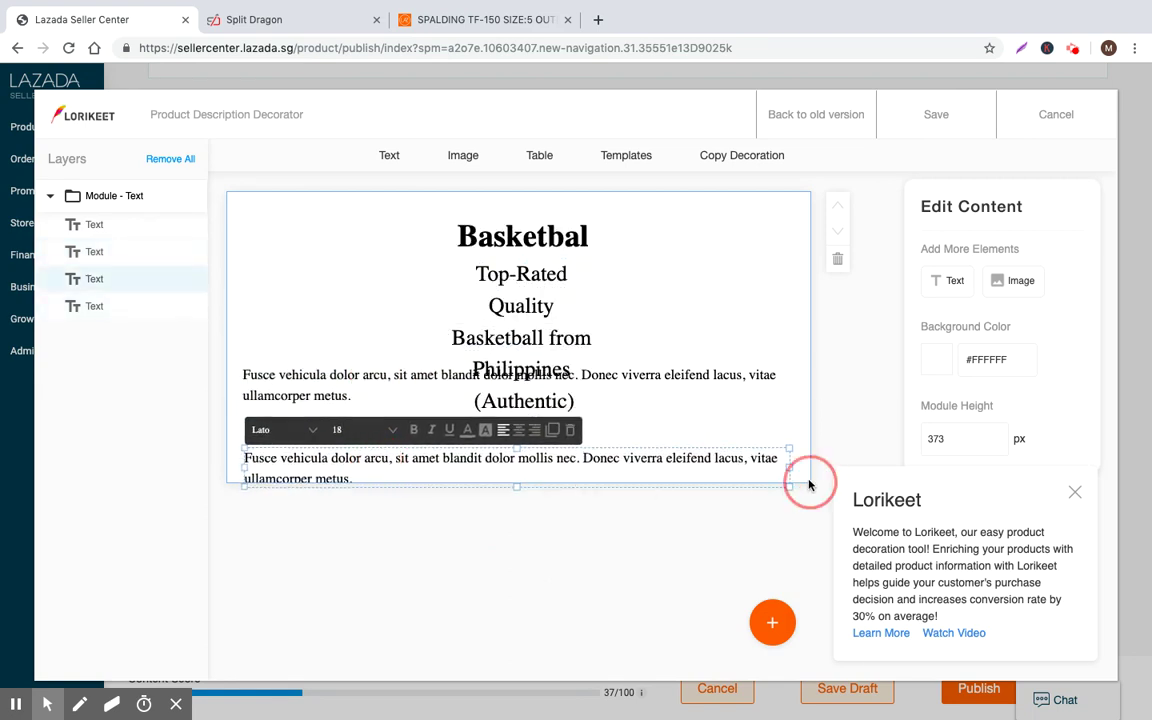
left_click(378, 377)
key("Delete")
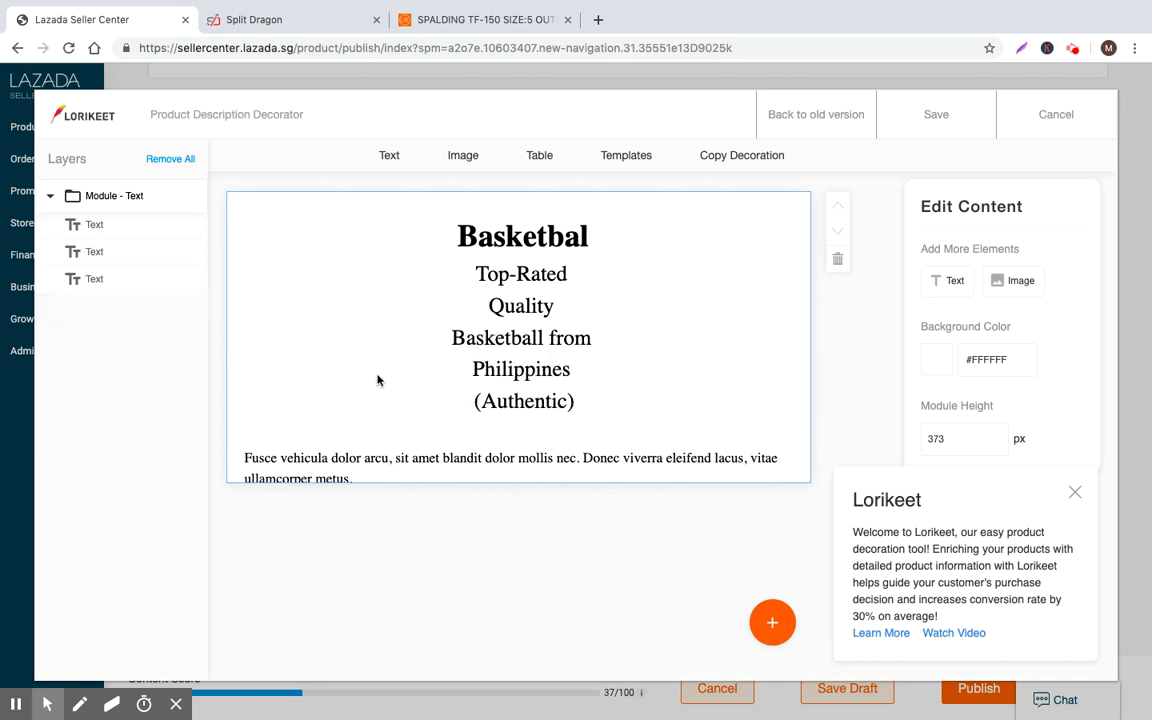
left_click(333, 459)
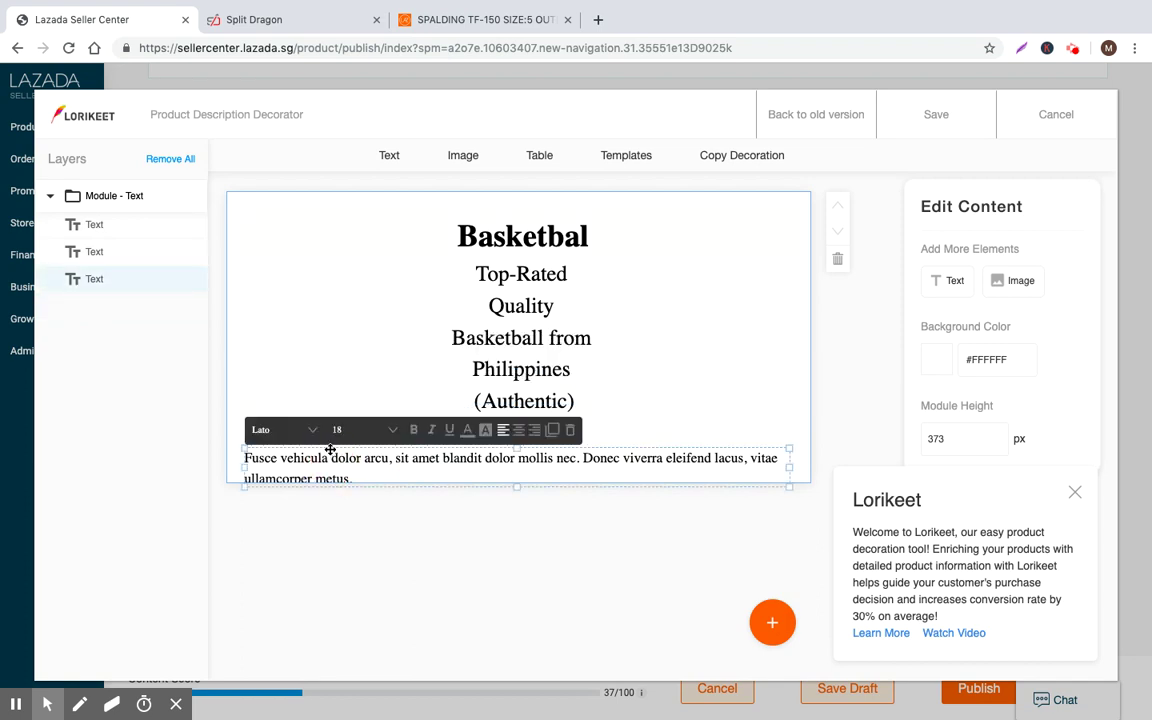
left_click_drag(330, 450, 314, 416)
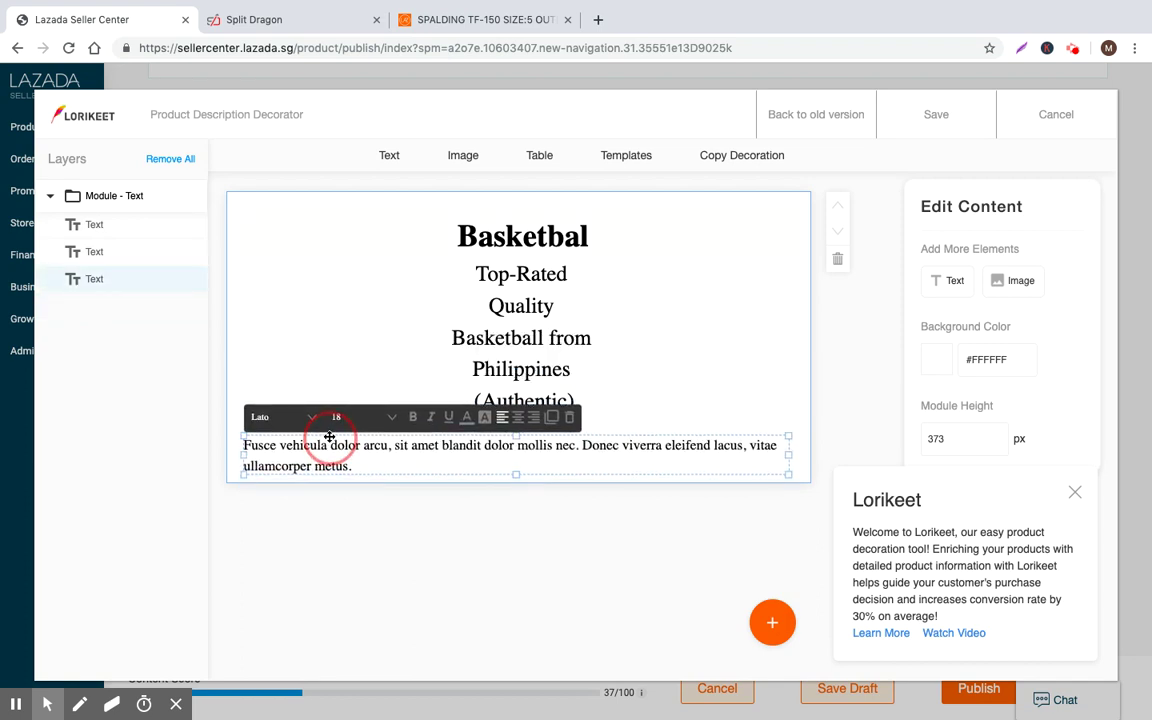
left_click(743, 378)
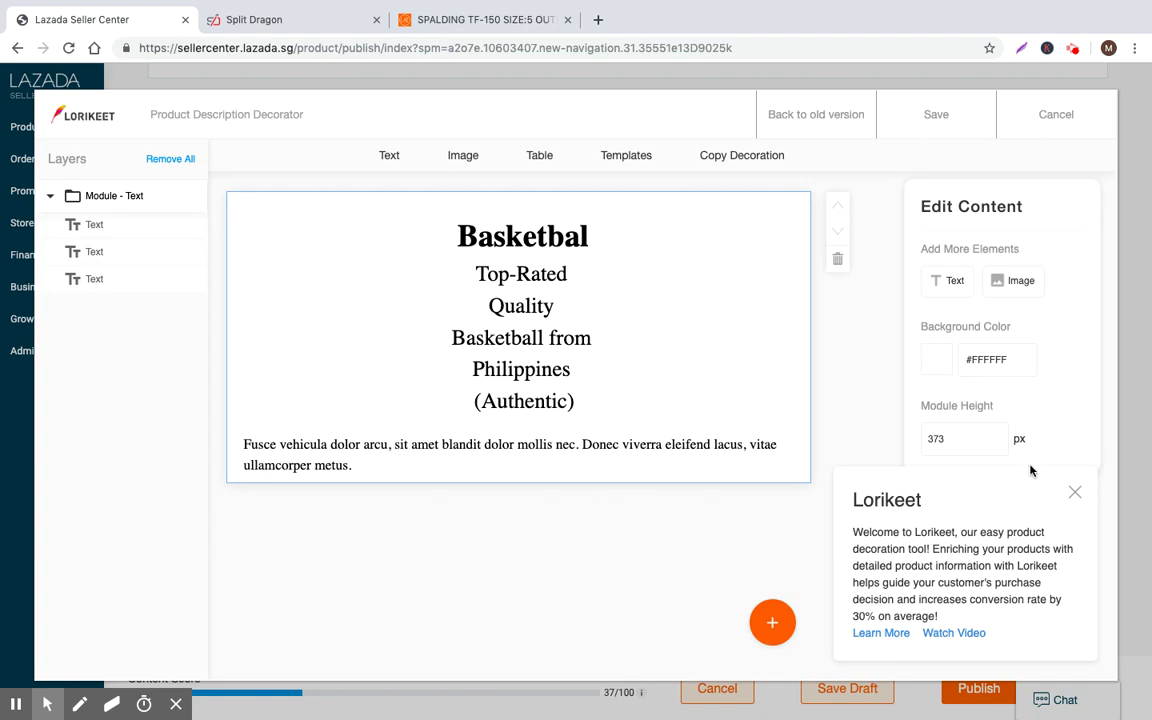
left_click(1076, 494)
double_click(312, 444)
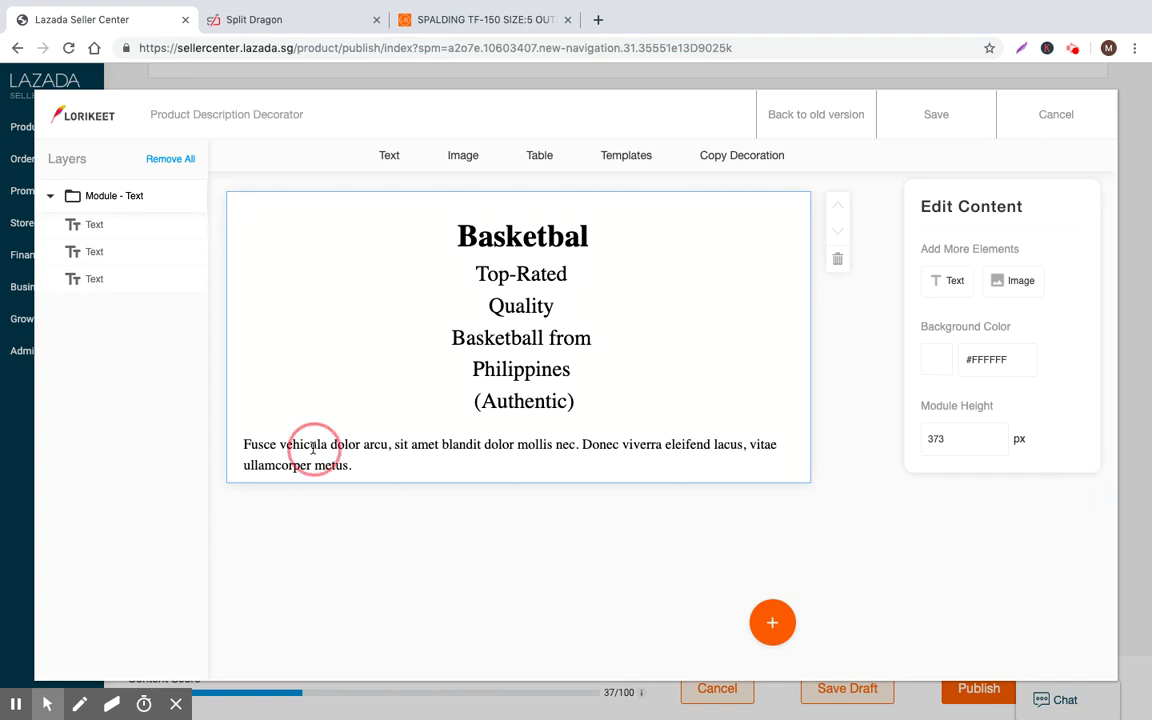
key("BackSpace")
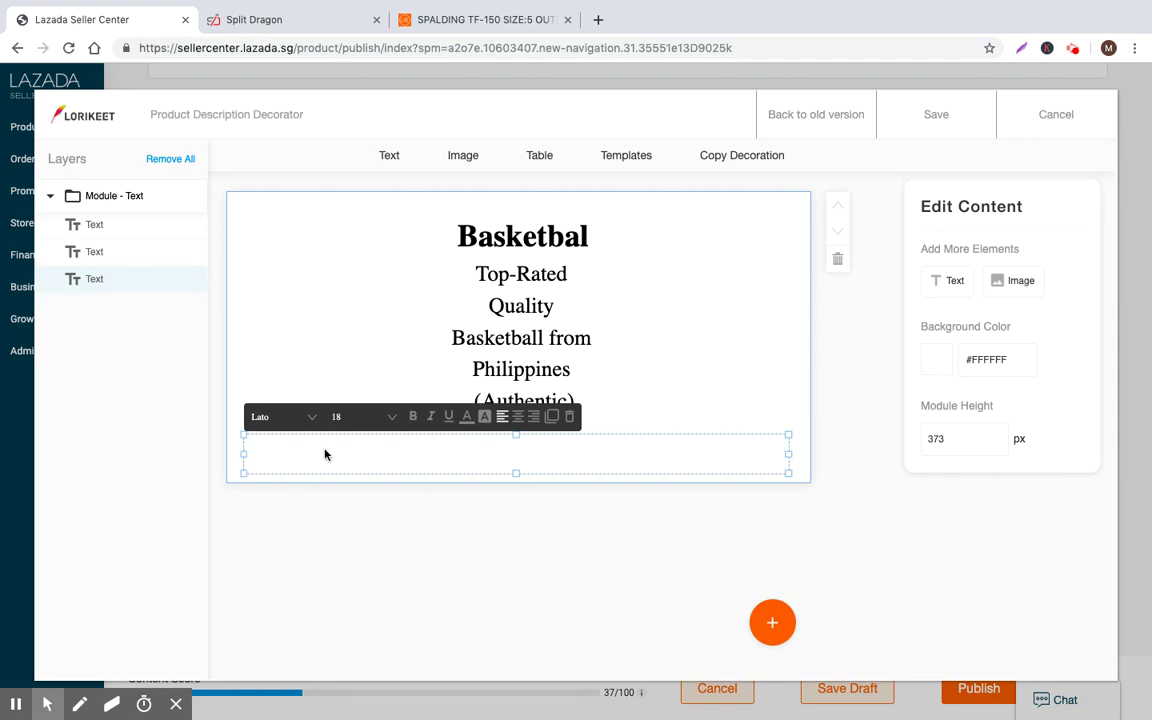
Add an image element and correct the heading spelling to 'Basketball'
left_click(1020, 281)
left_click(406, 522)
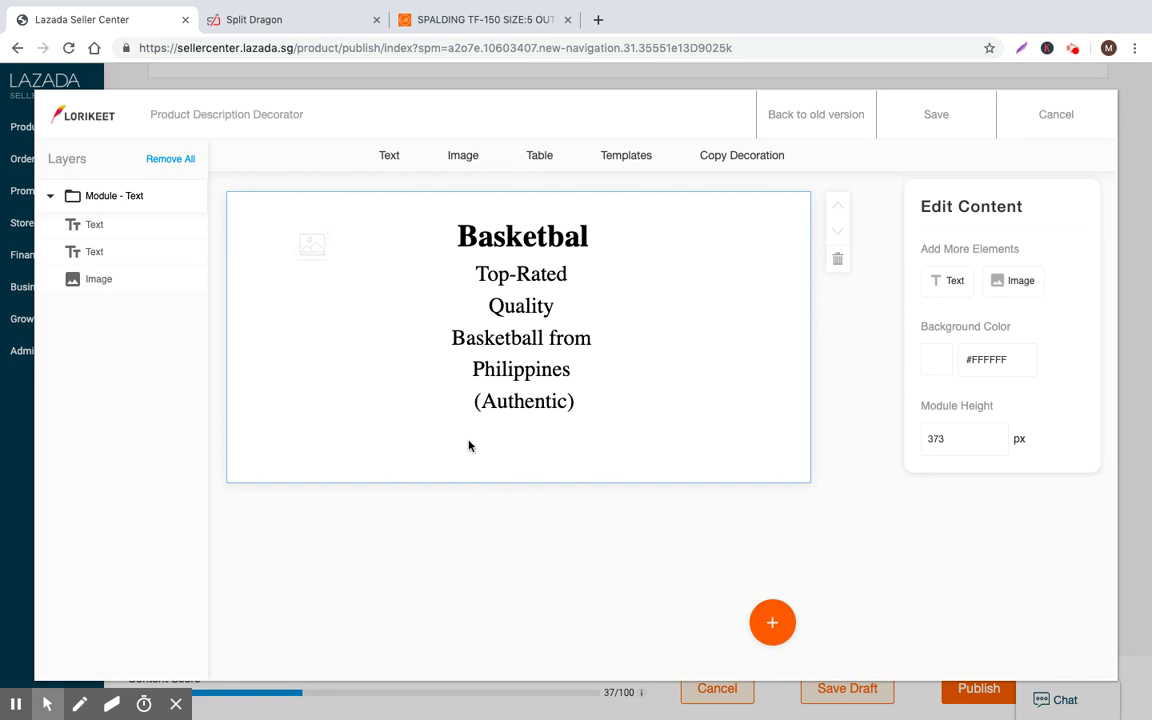
left_click(572, 233)
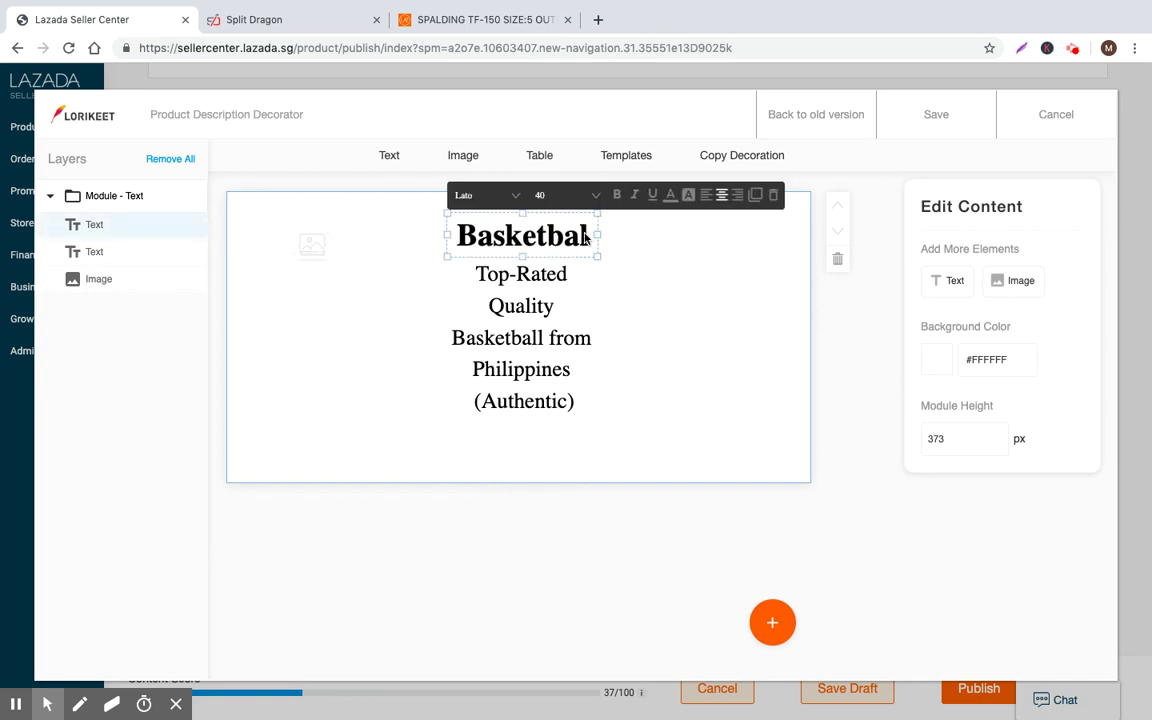
type("l")
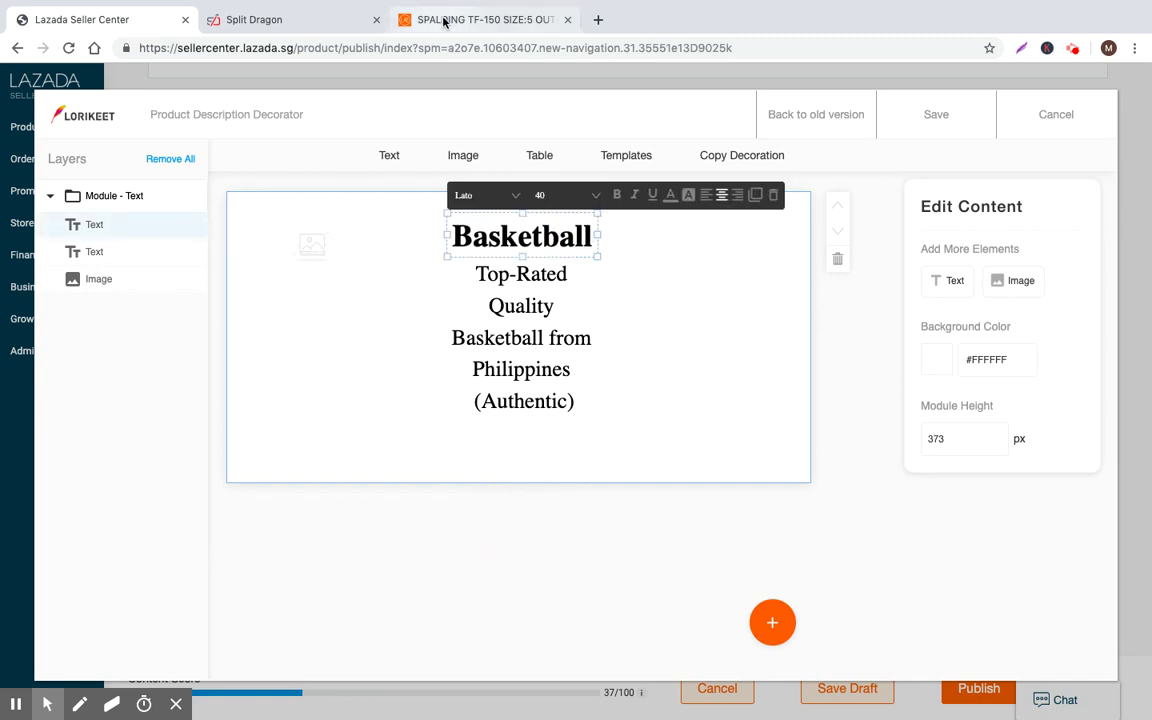
left_click(470, 19)
Scroll the Spalding TF-150 page and read its first description lines
scroll(482, 392, "up", 5)
scroll(427, 460, "down", 15)
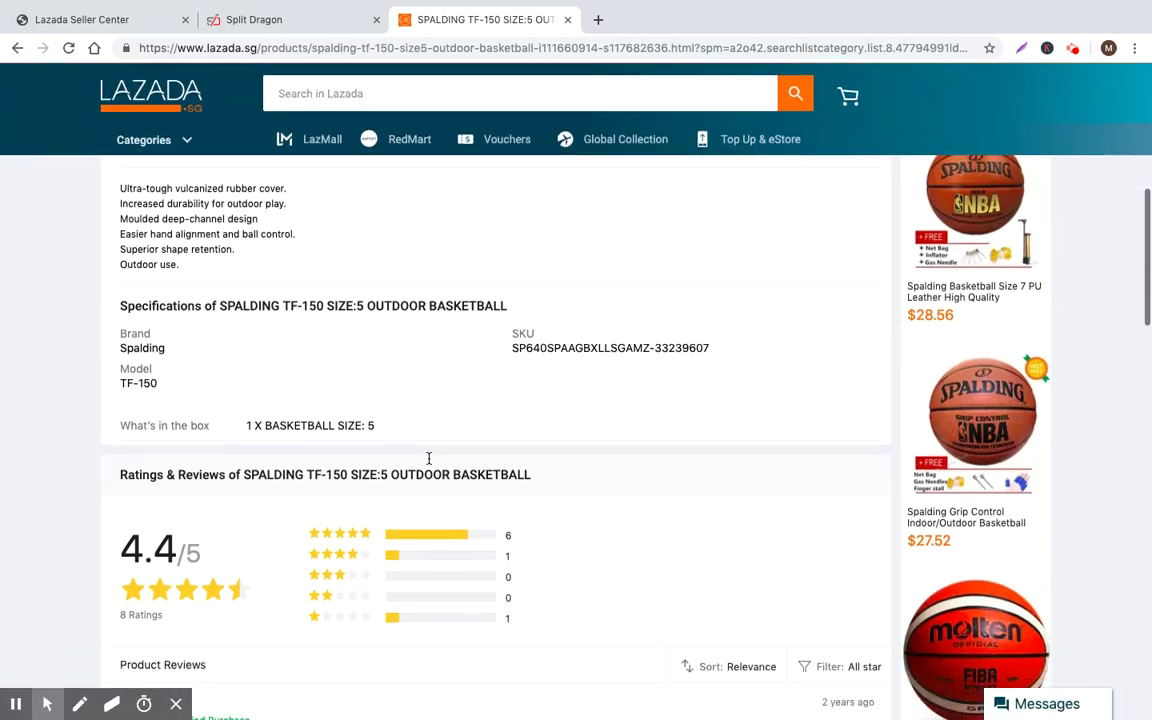
scroll(431, 460, "up", 15)
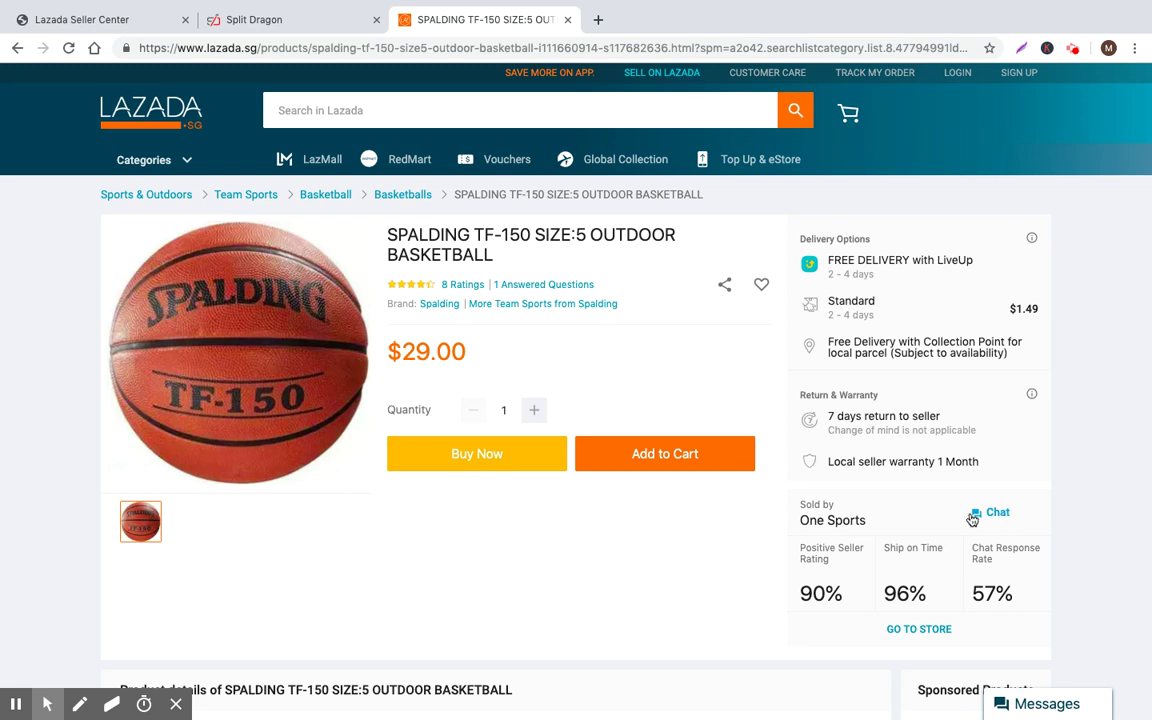
scroll(315, 552, "down", 8)
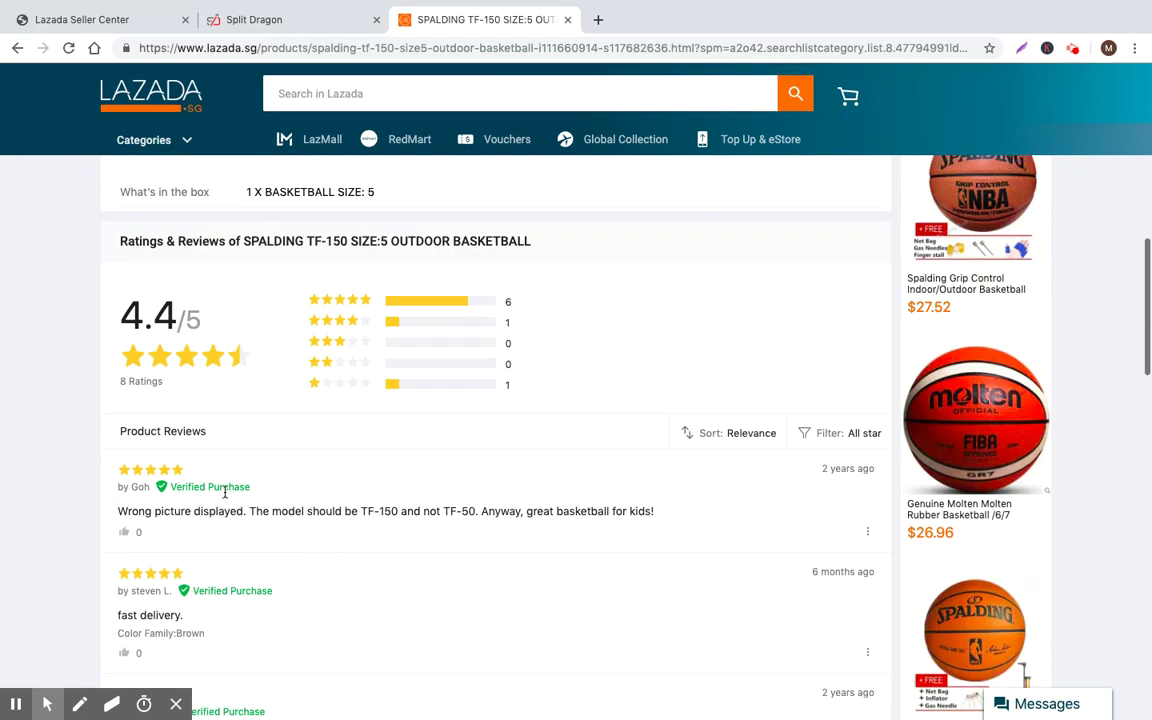
scroll(219, 470, "up", 4)
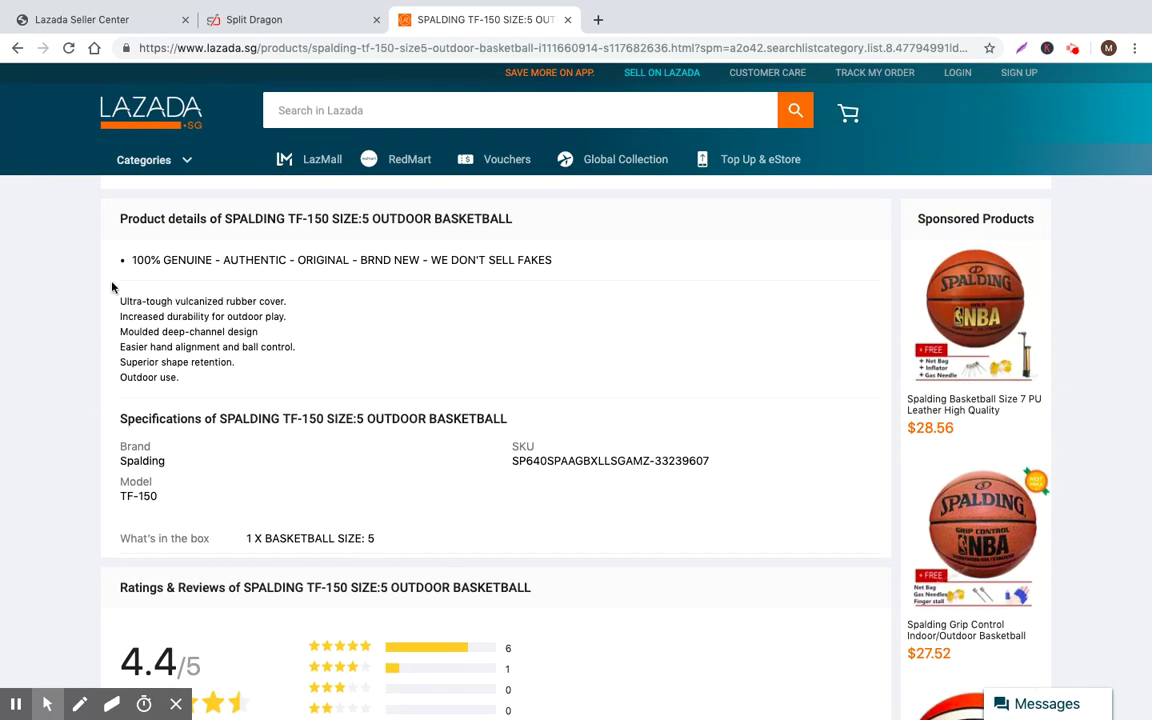
left_click_drag(102, 271, 420, 338)
left_click(253, 370)
Read through the Spalding TF-150 reviews, then return to the Basketball category listing
scroll(311, 345, "up", 4)
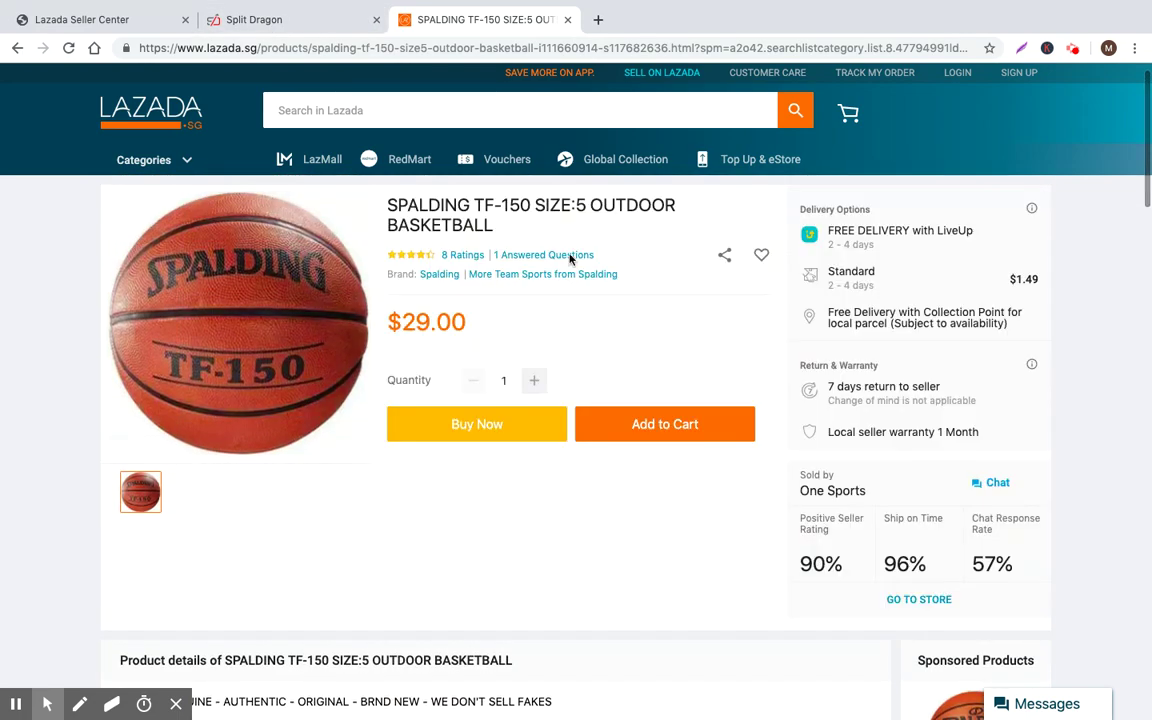
scroll(570, 258, "up", 1)
scroll(499, 463, "down", 1)
scroll(501, 465, "up", 1)
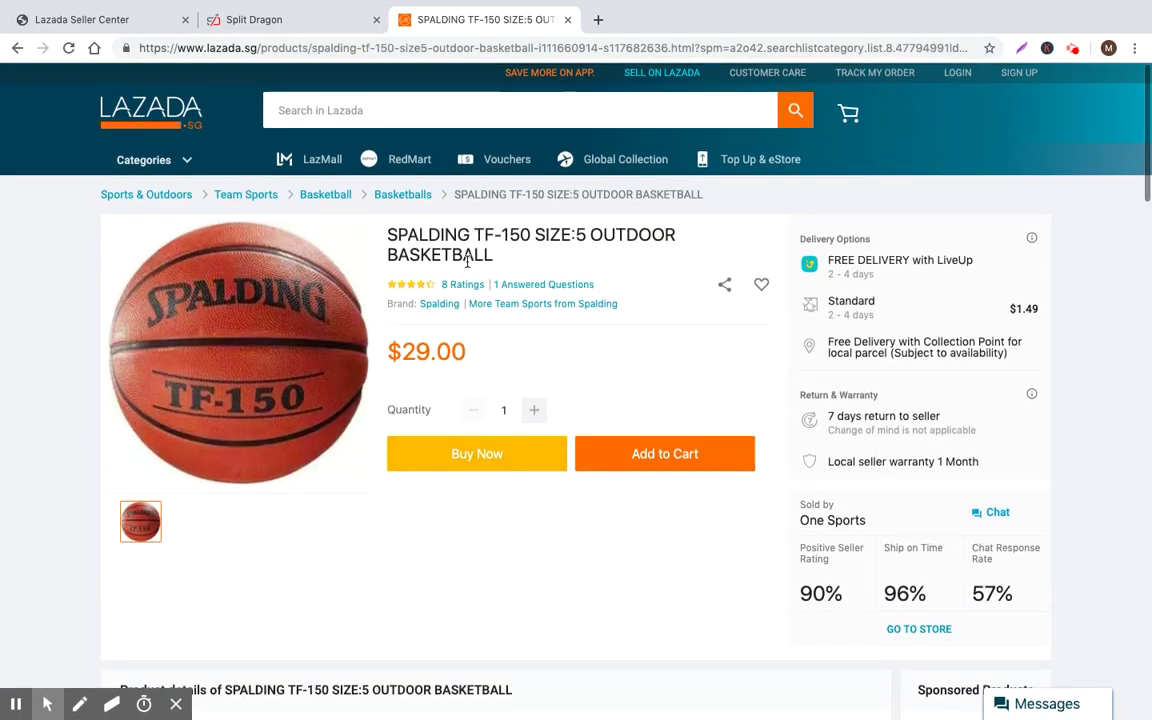
scroll(490, 400, "down", 7)
scroll(900, 519, "down", 1)
left_click(900, 519)
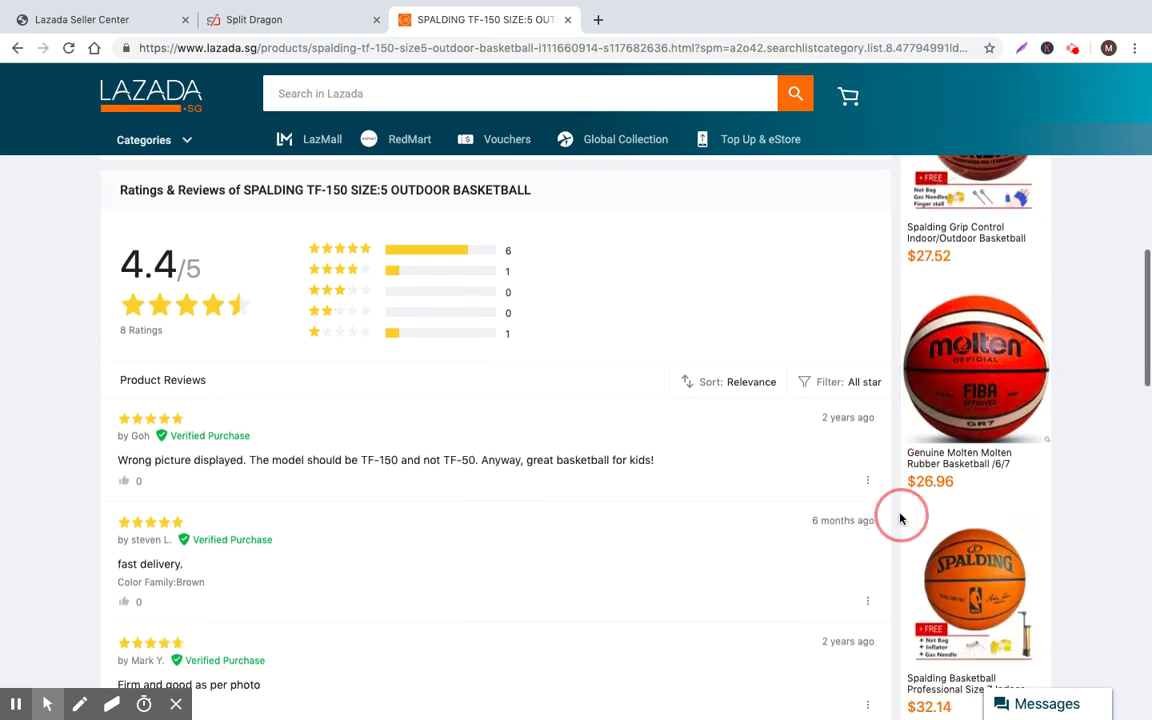
scroll(360, 483, "down", 1)
triple_click(414, 483)
scroll(550, 500, "down", 2)
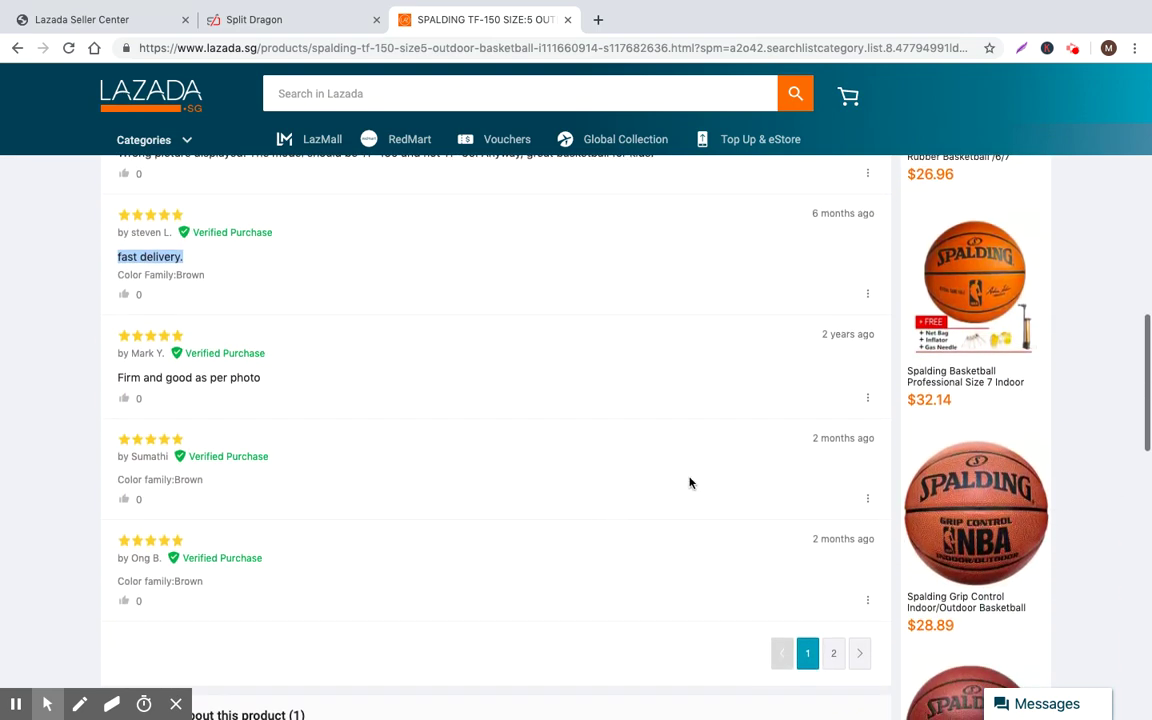
scroll(600, 420, "up", 5)
key("alt+Left")
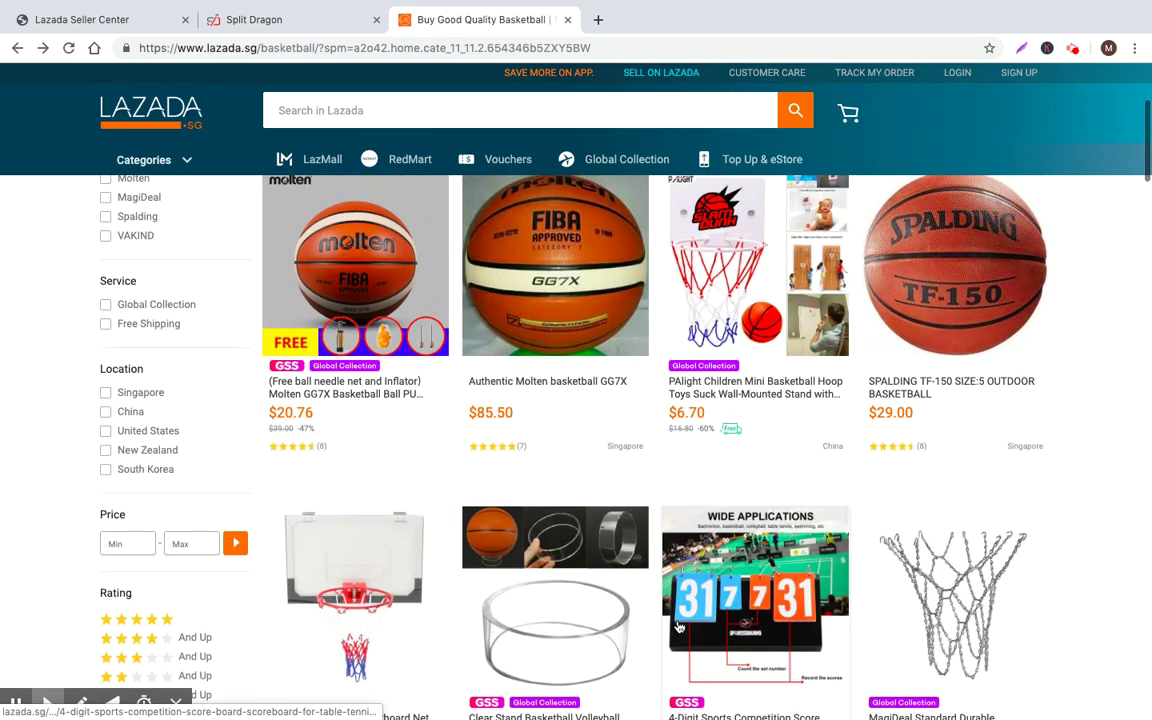
Scroll the Basketball category and open the Molten FIBA Approved GG7X listing
scroll(520, 648, "down", 3)
scroll(520, 648, "down", 8)
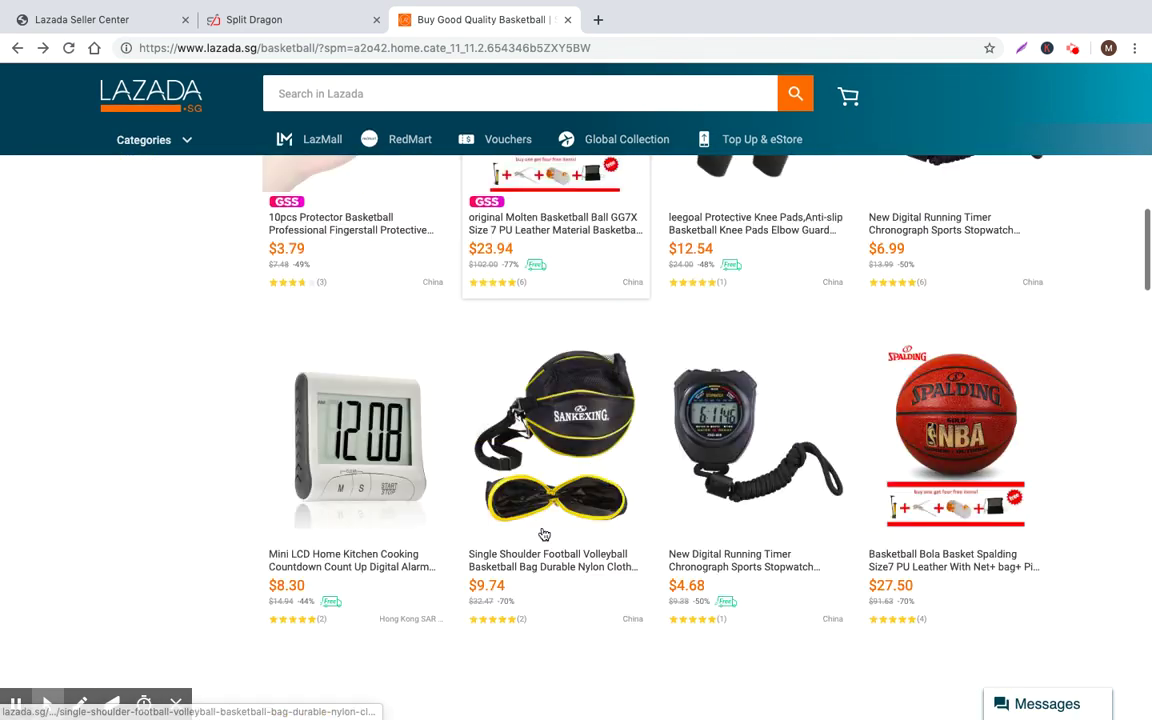
scroll(648, 547, "down", 7)
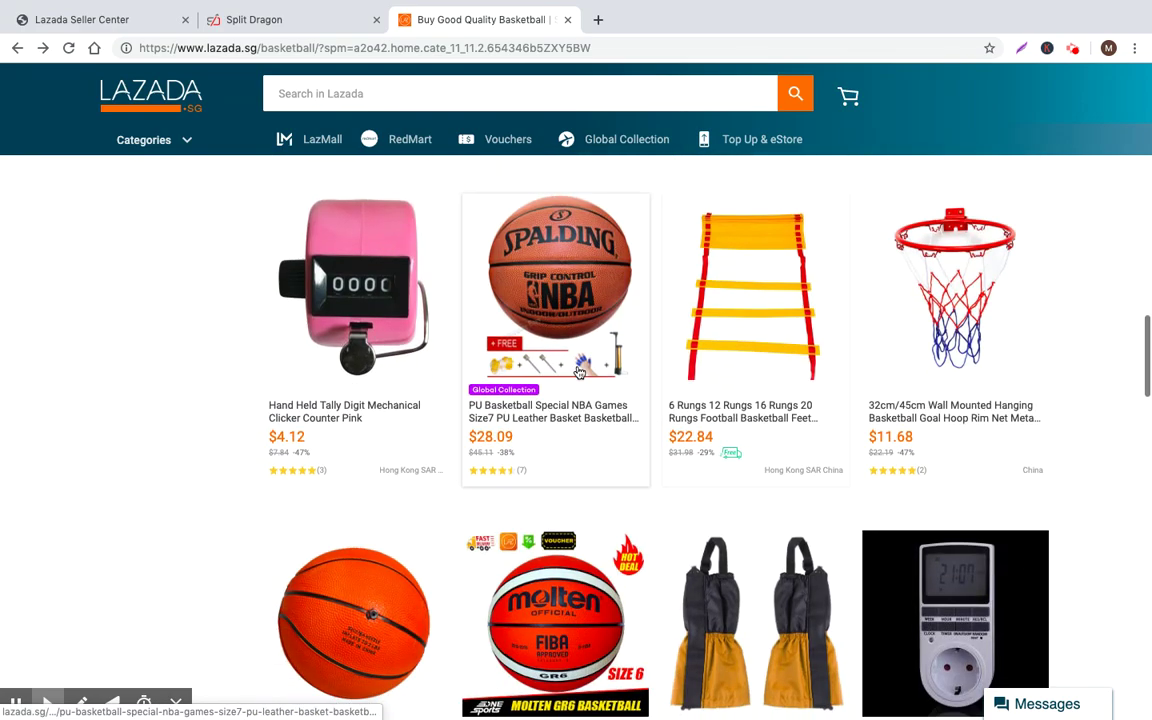
scroll(561, 513, "down", 10)
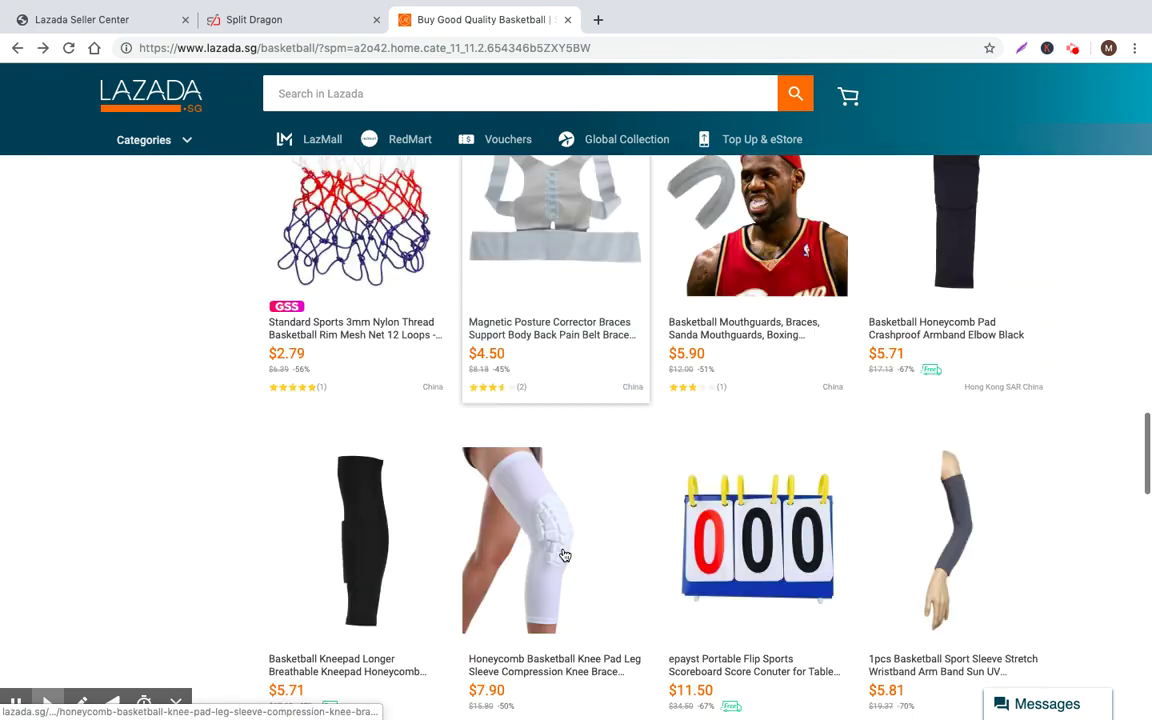
scroll(571, 552, "down", 7)
scroll(465, 463, "down", 12)
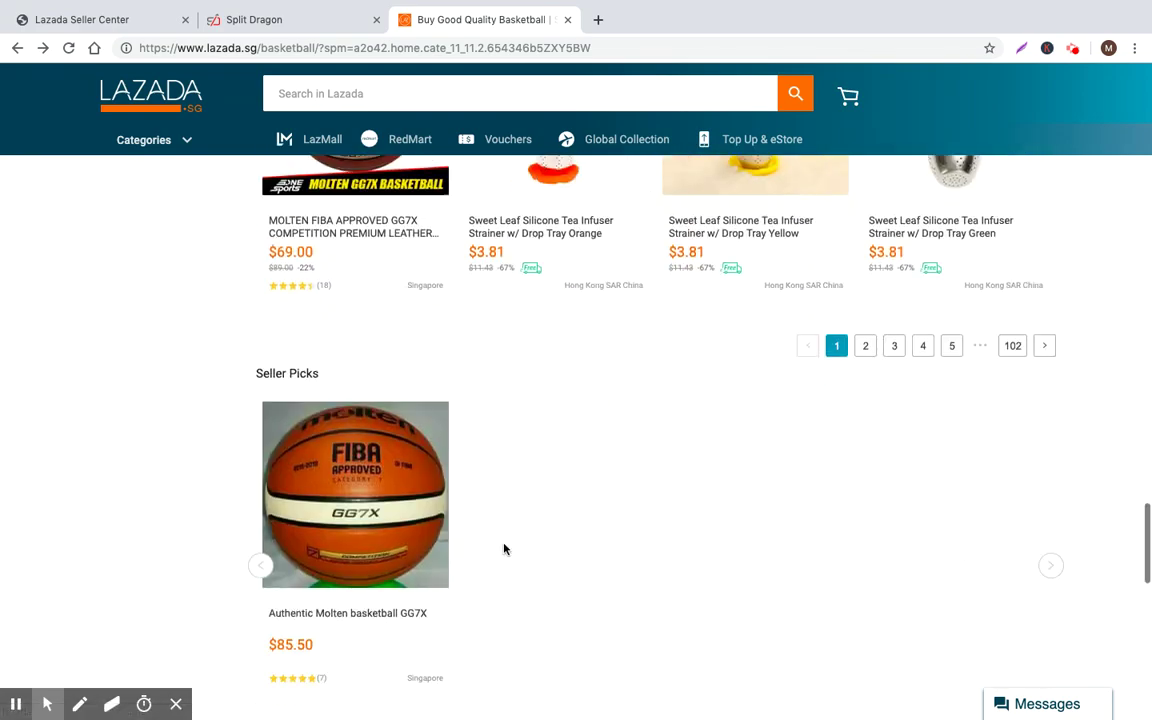
scroll(342, 231, "up", 3)
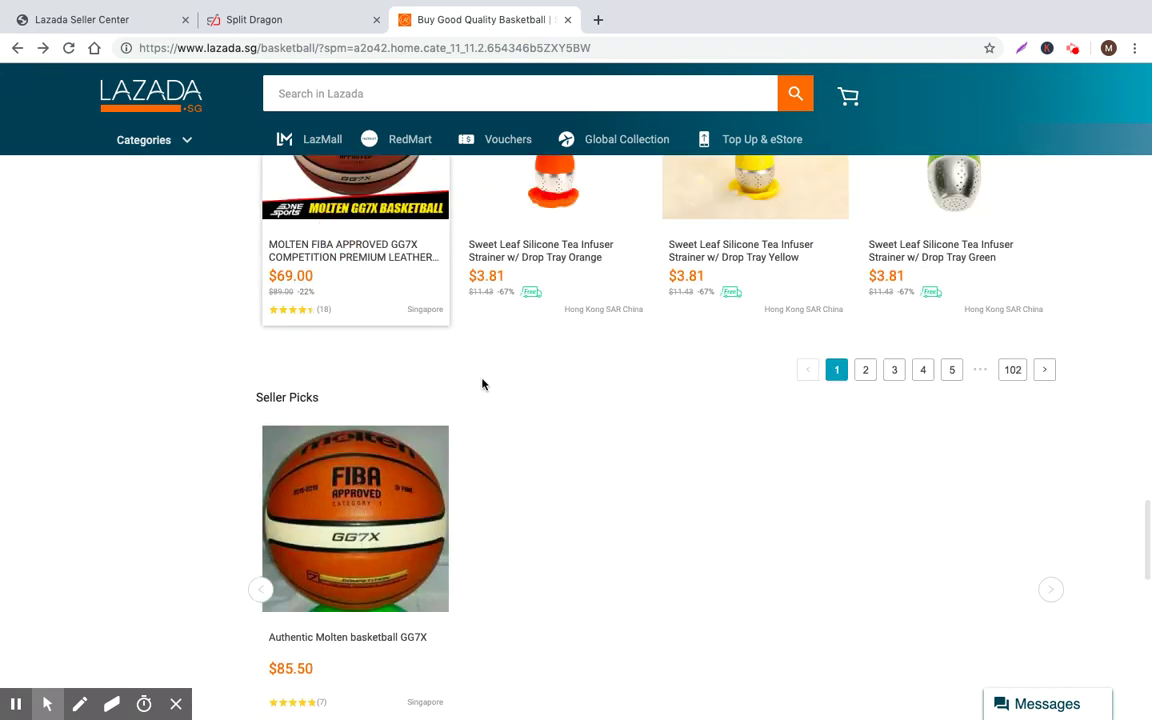
left_click(319, 260)
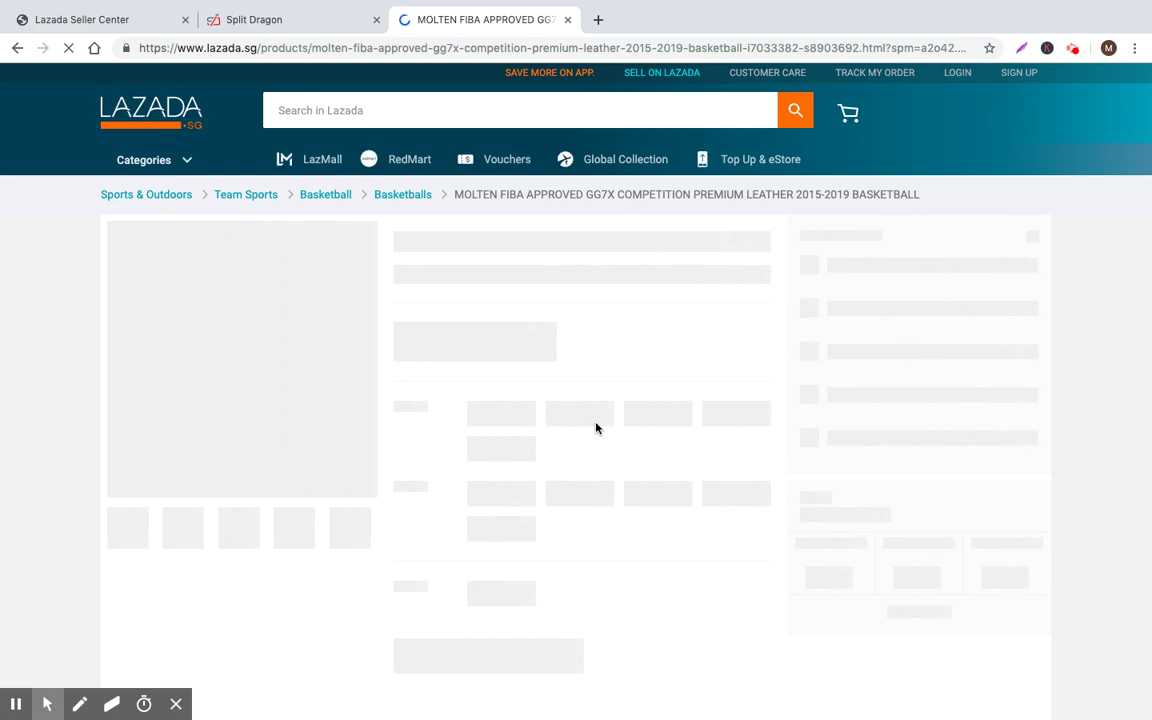
Enlarge the first review's photo and scroll through the Molten GG7X reviews
scroll(596, 428, "down", 9)
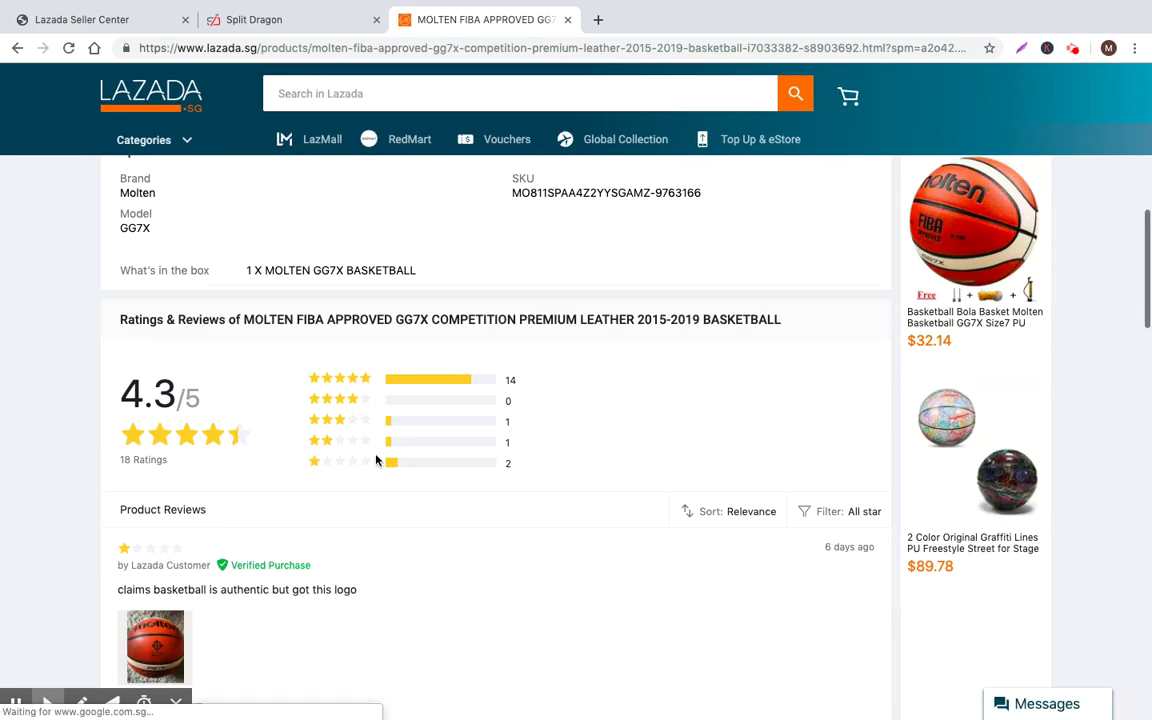
left_click_drag(188, 471, 315, 471)
left_click(155, 529)
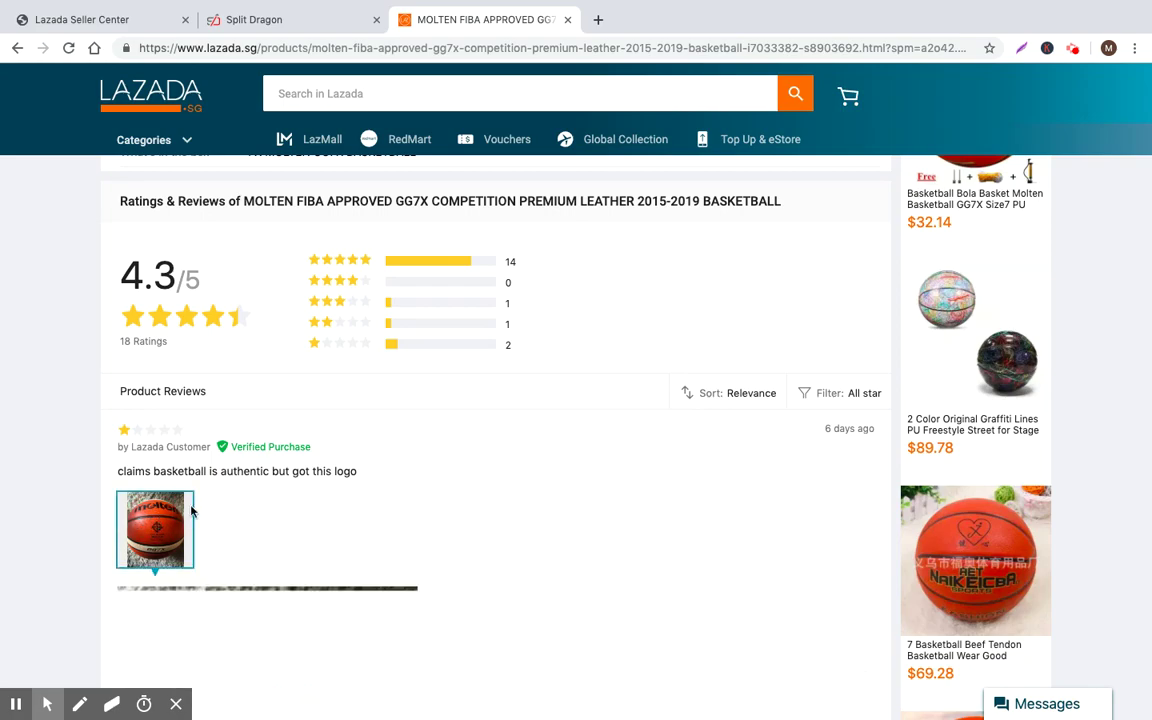
scroll(296, 456, "down", 3)
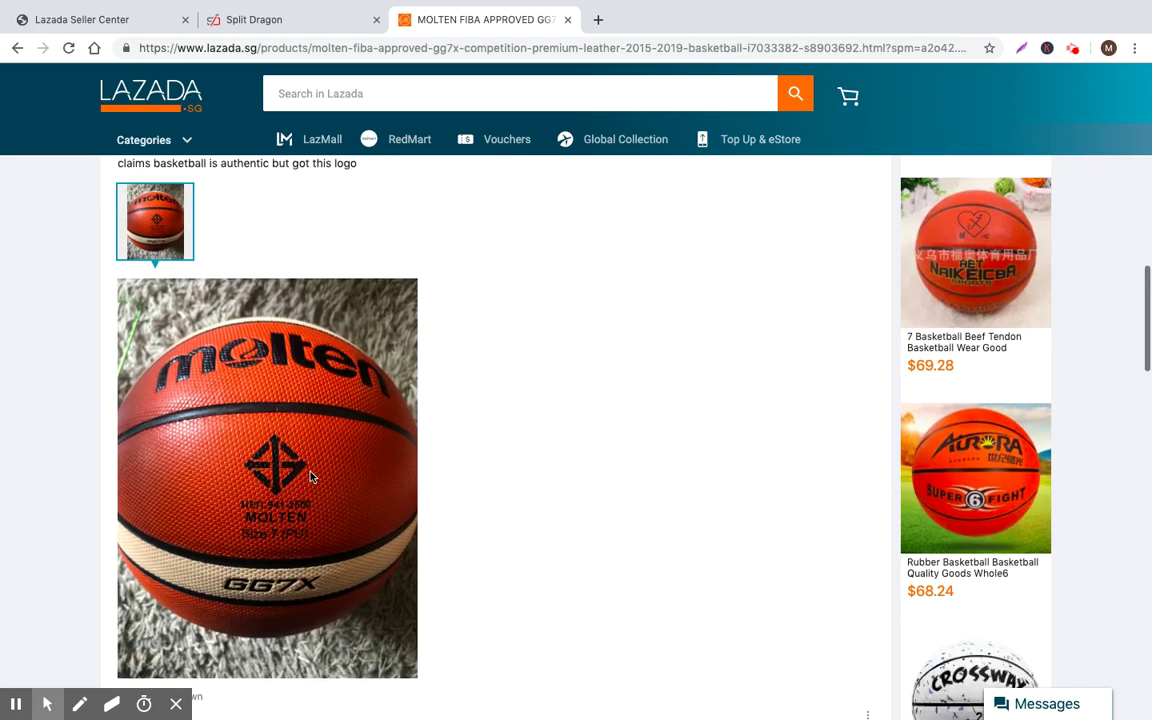
scroll(311, 478, "up", 15)
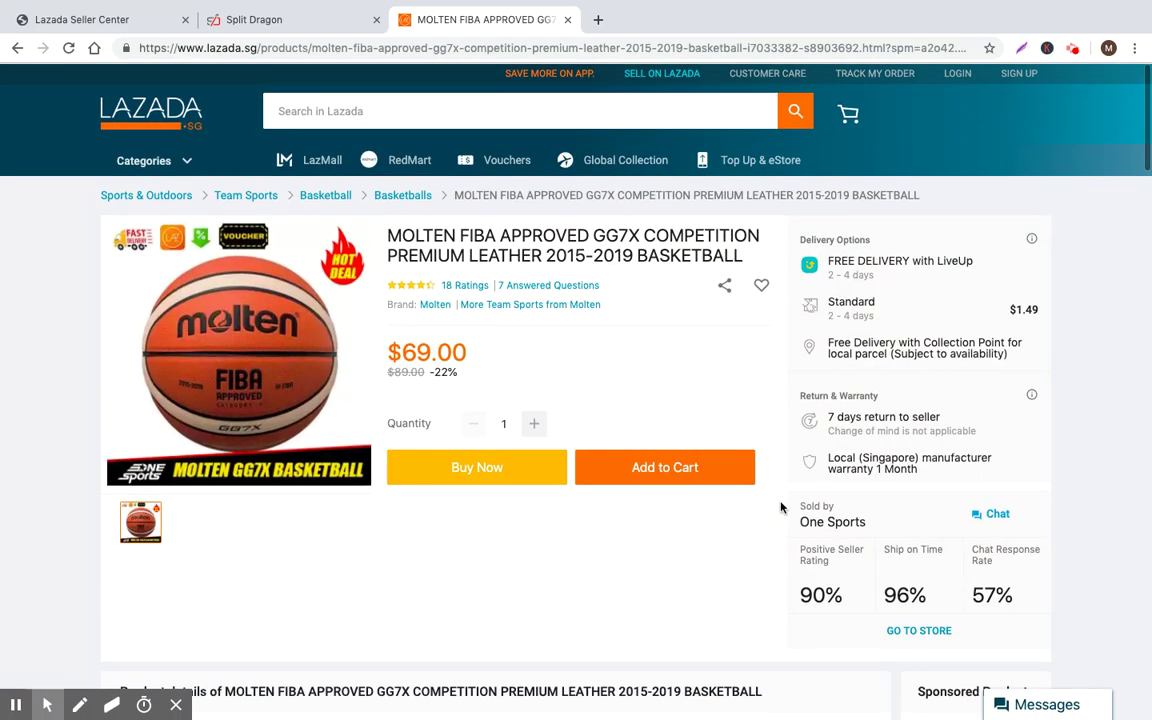
scroll(598, 607, "down", 2)
scroll(598, 607, "down", 12)
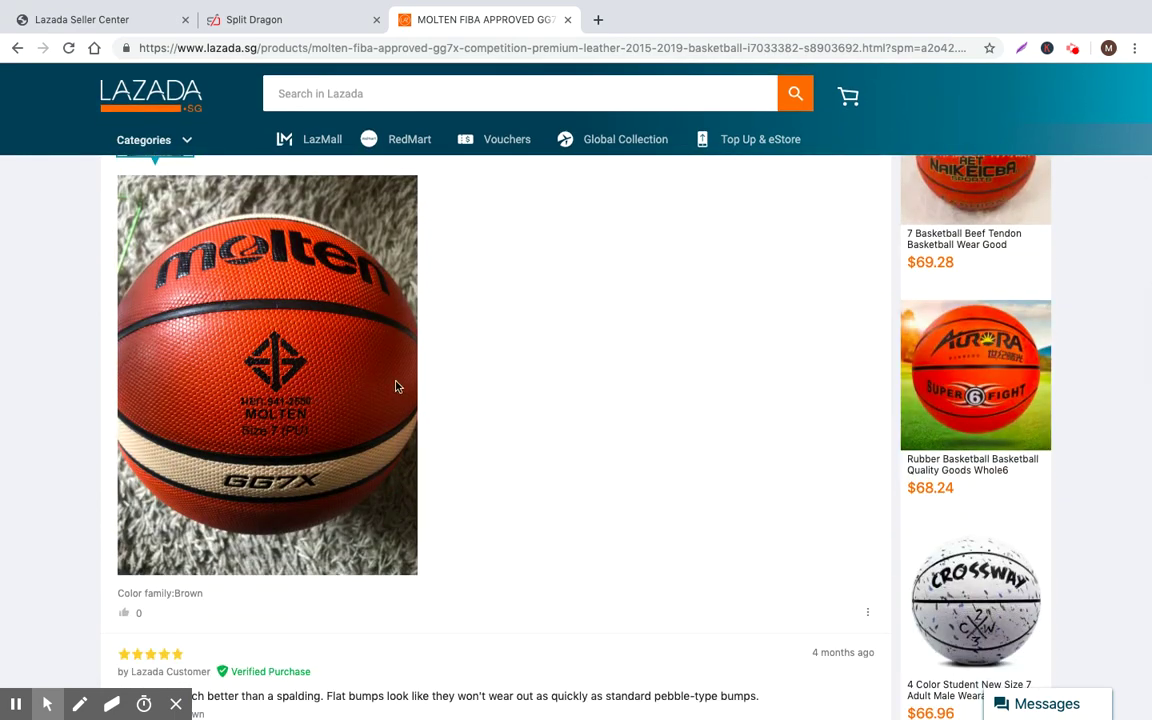
scroll(270, 350, "up", 3)
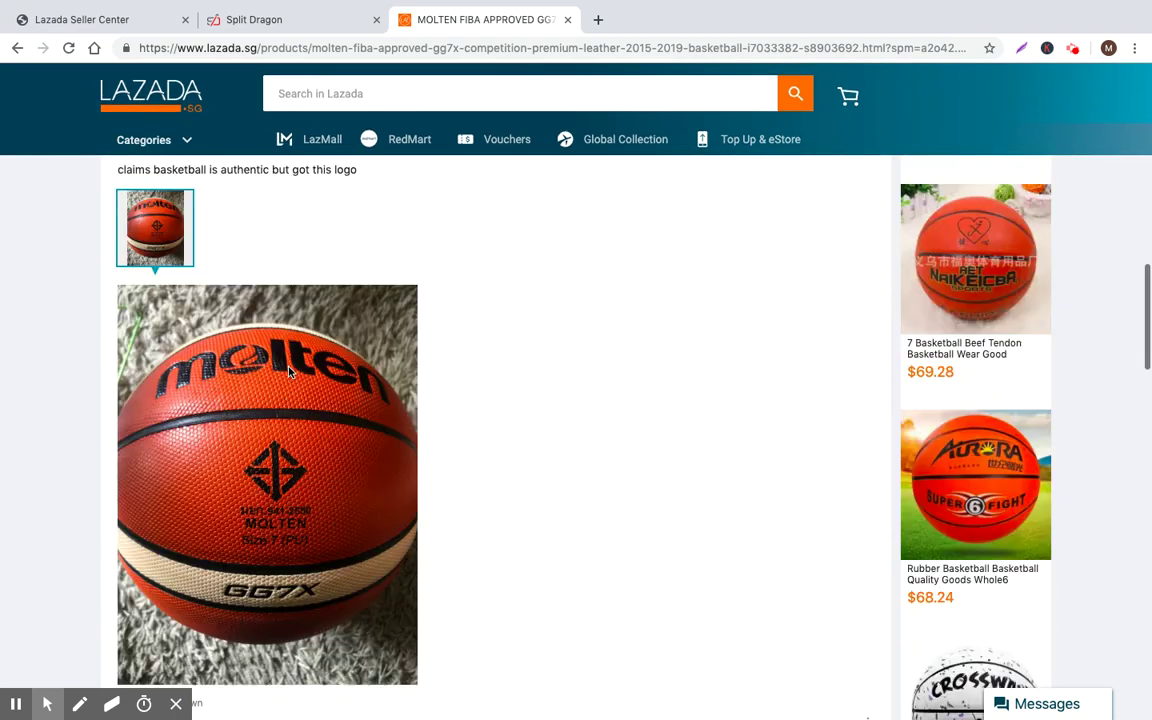
scroll(255, 420, "down", 1)
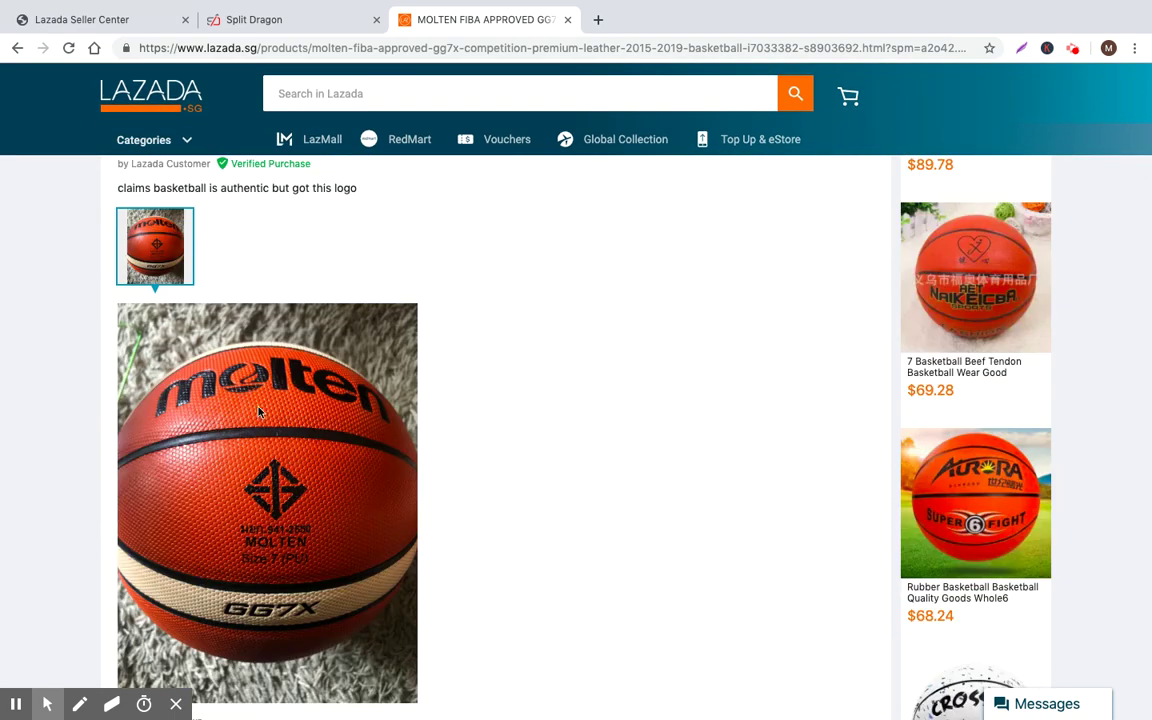
scroll(338, 466, "down", 1)
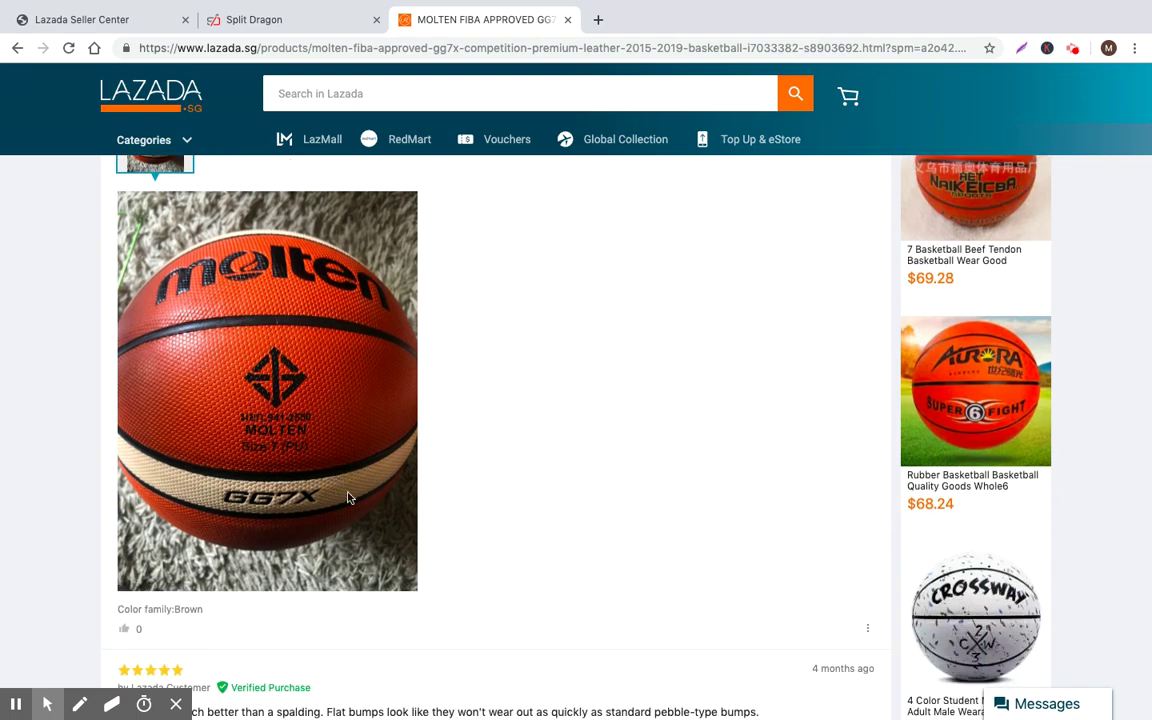
scroll(380, 500, "down", 2)
scroll(415, 501, "up", 8)
scroll(352, 506, "down", 5)
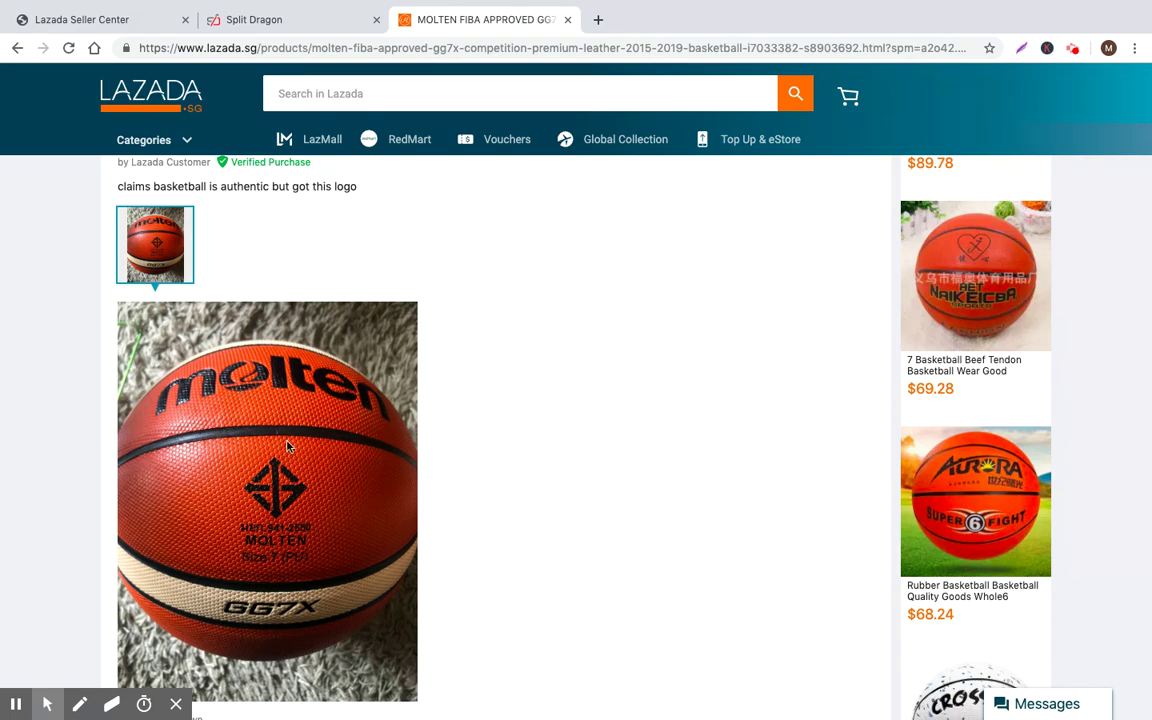
scroll(407, 442, "up", 10)
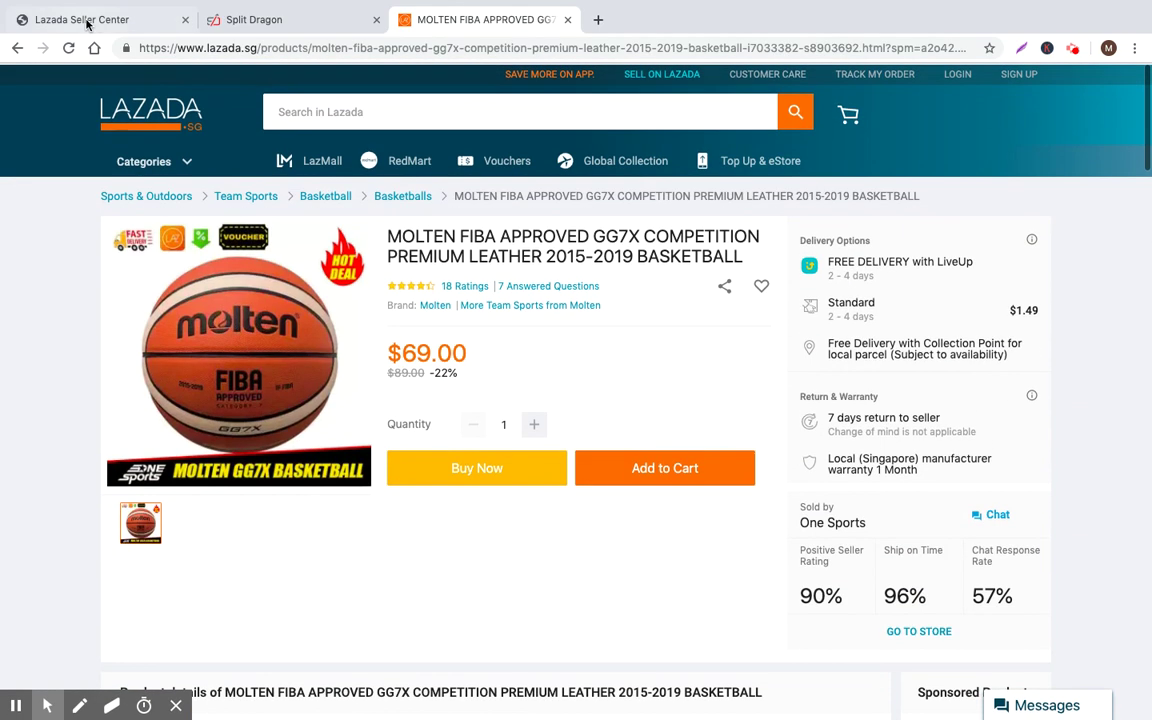
left_click(100, 19)
Save the Basketball text module from the decorator and check the updated product form
left_click(514, 443)
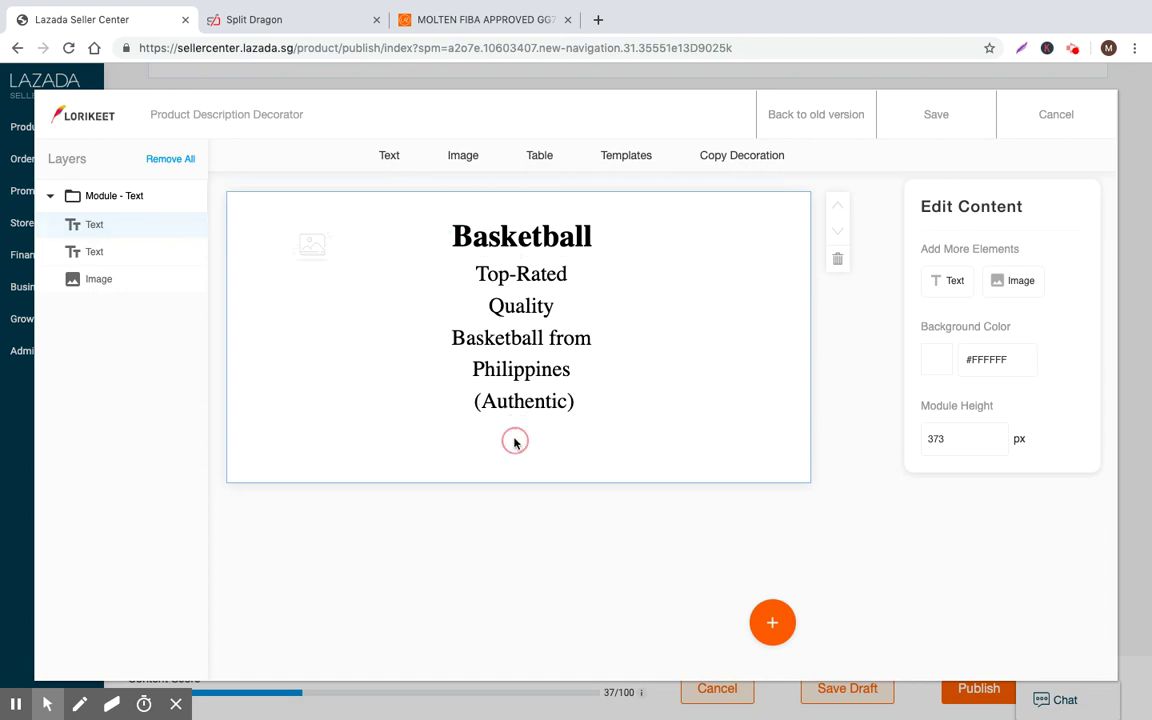
left_click(934, 116)
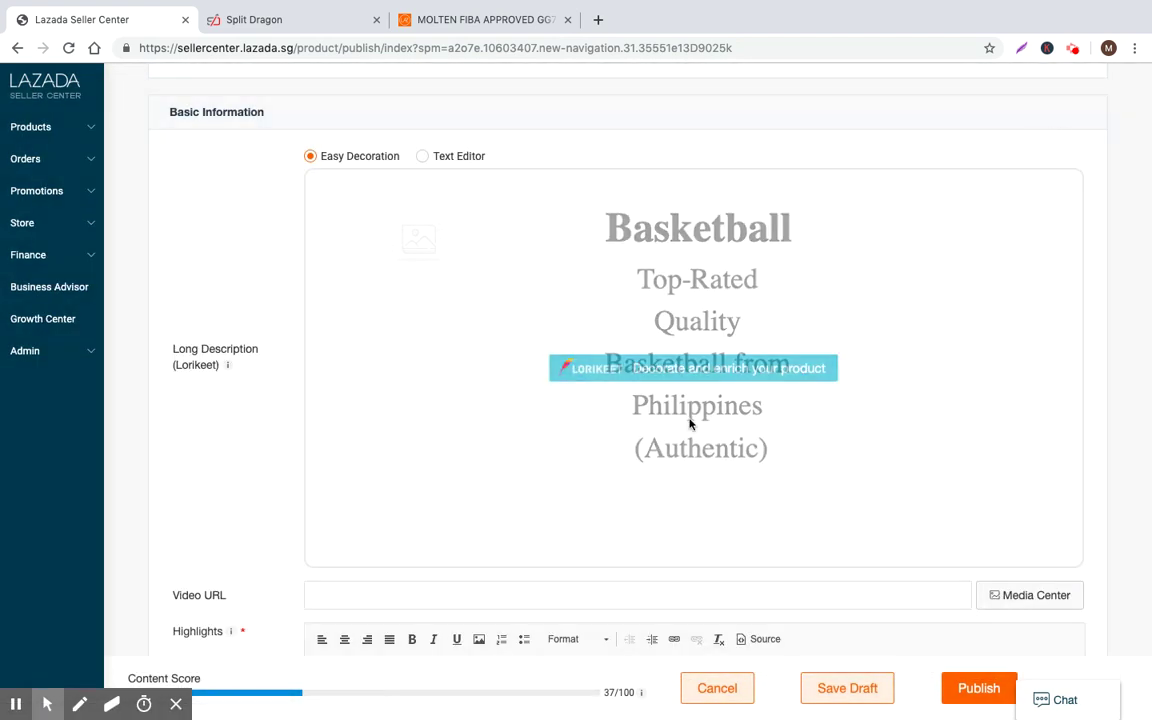
scroll(689, 424, "down", 5)
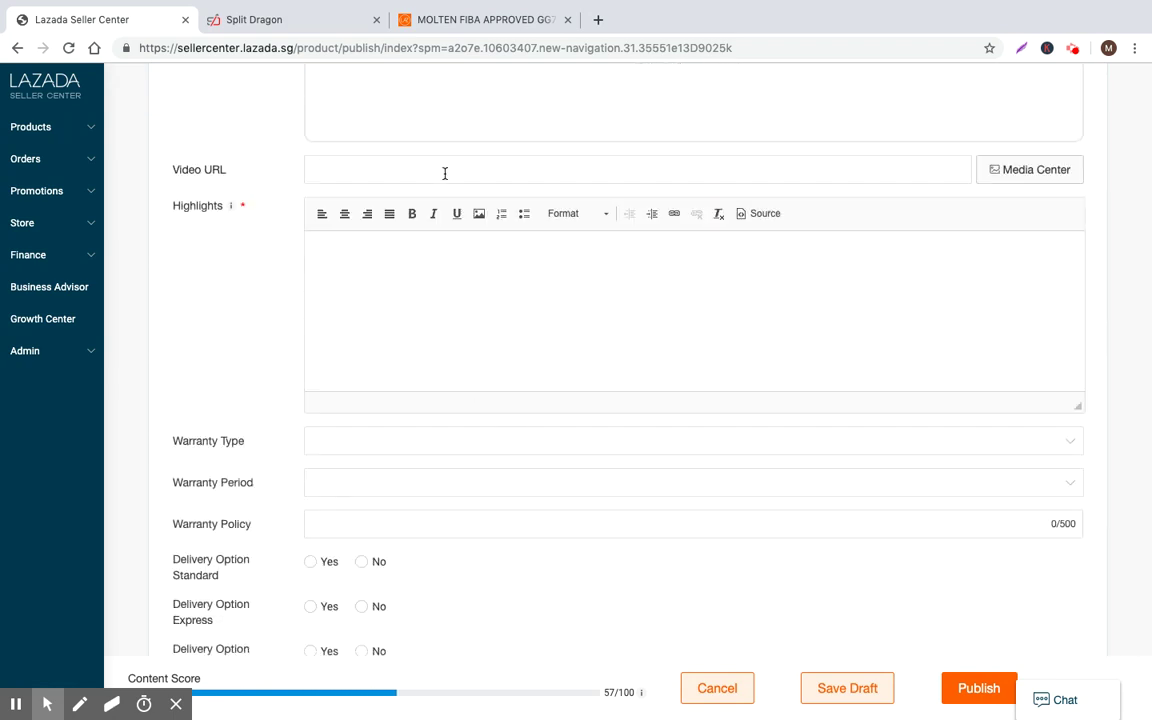
scroll(632, 176, "up", 2)
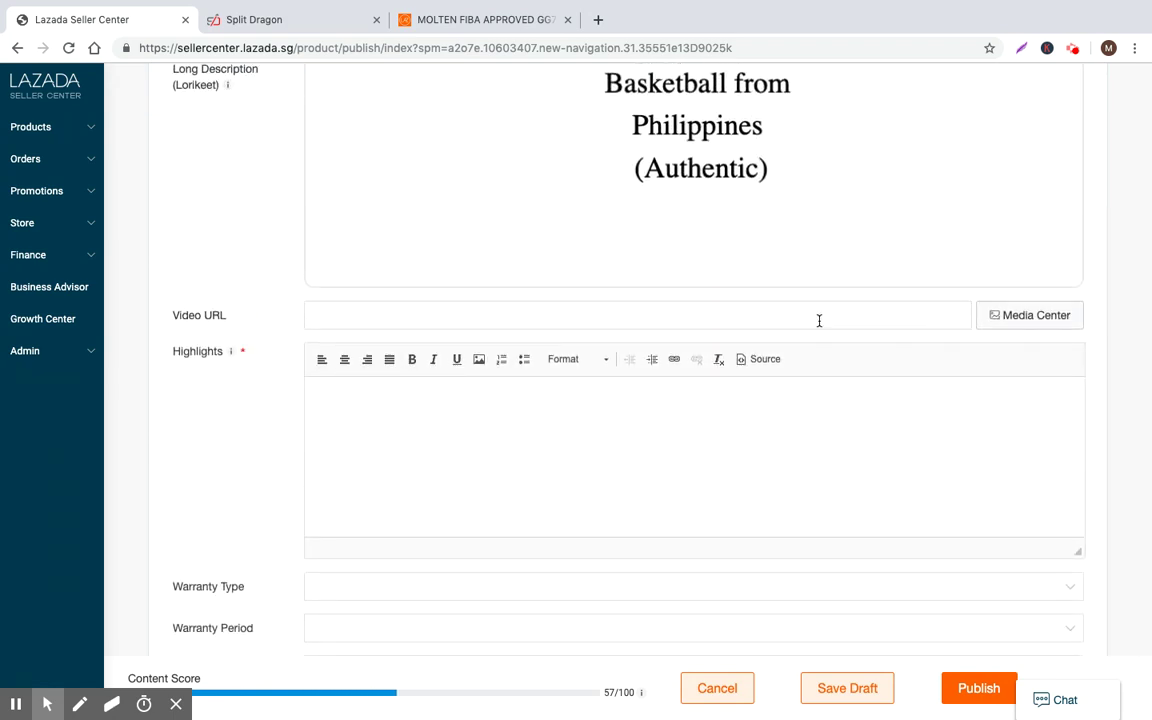
Look in Media Center and the Upload / Manage videos page, find no videos, and close the dialog
left_click(1020, 316)
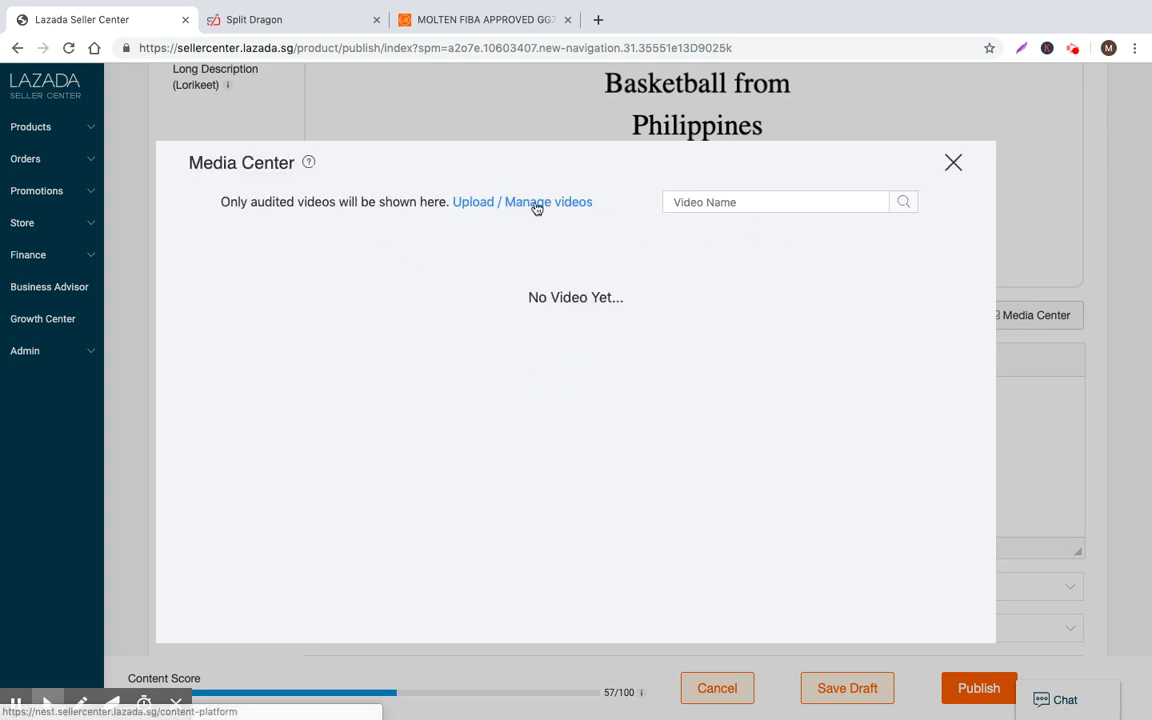
left_click(474, 202)
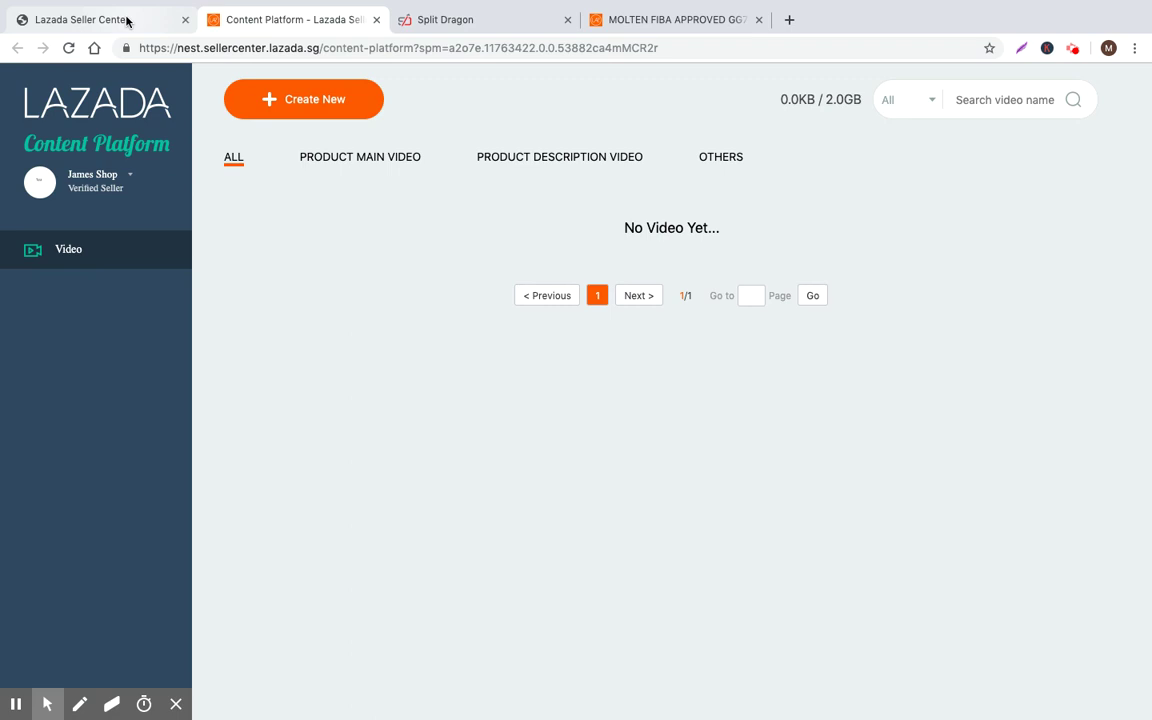
left_click(127, 21)
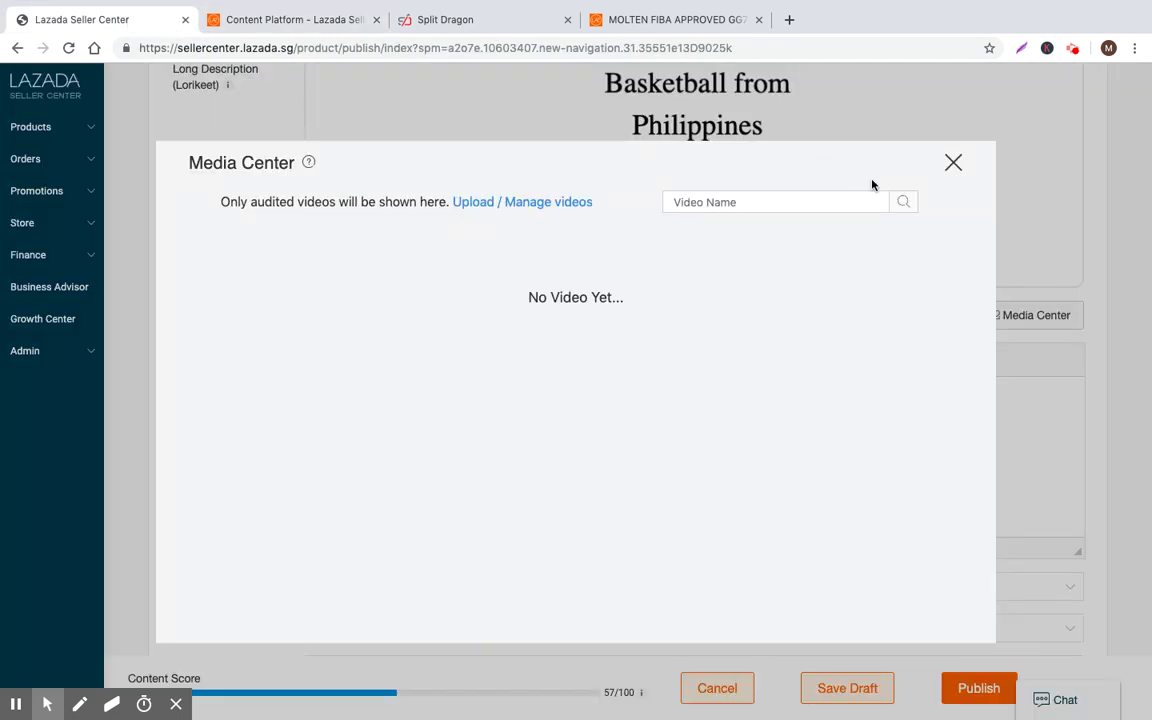
left_click(954, 164)
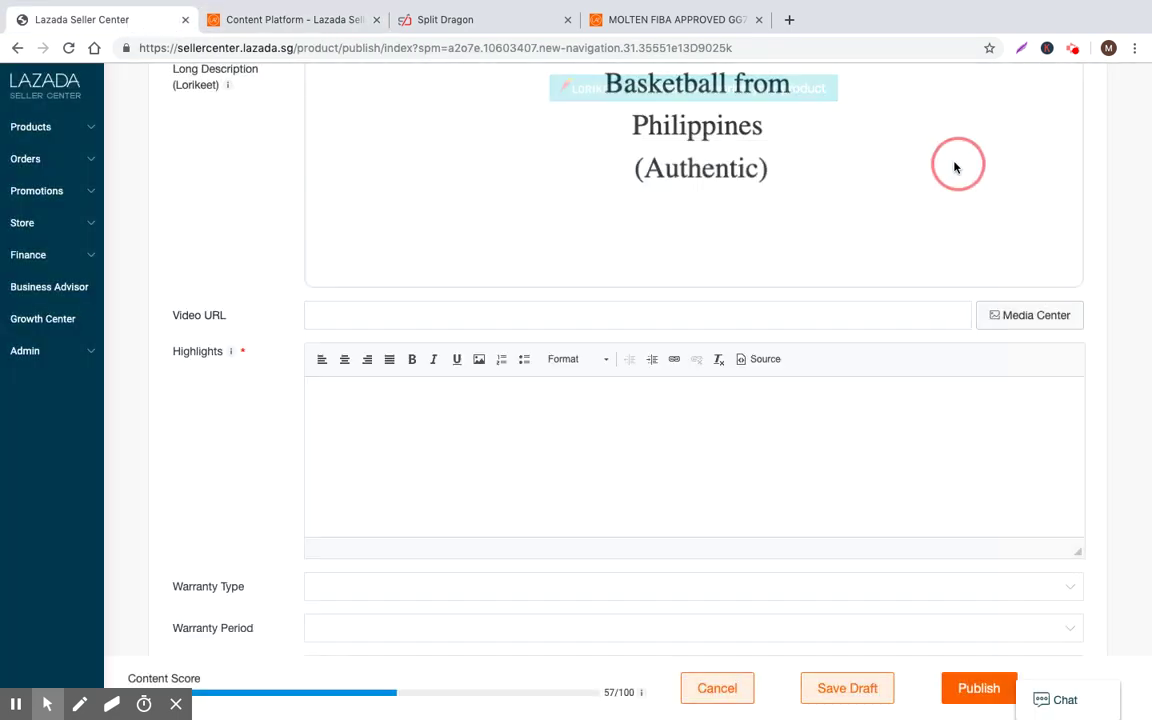
Read the Highlights tooltip requiring 3 to 8 bullet points, then view the Molten GG7X details
scroll(996, 328, "down", 1)
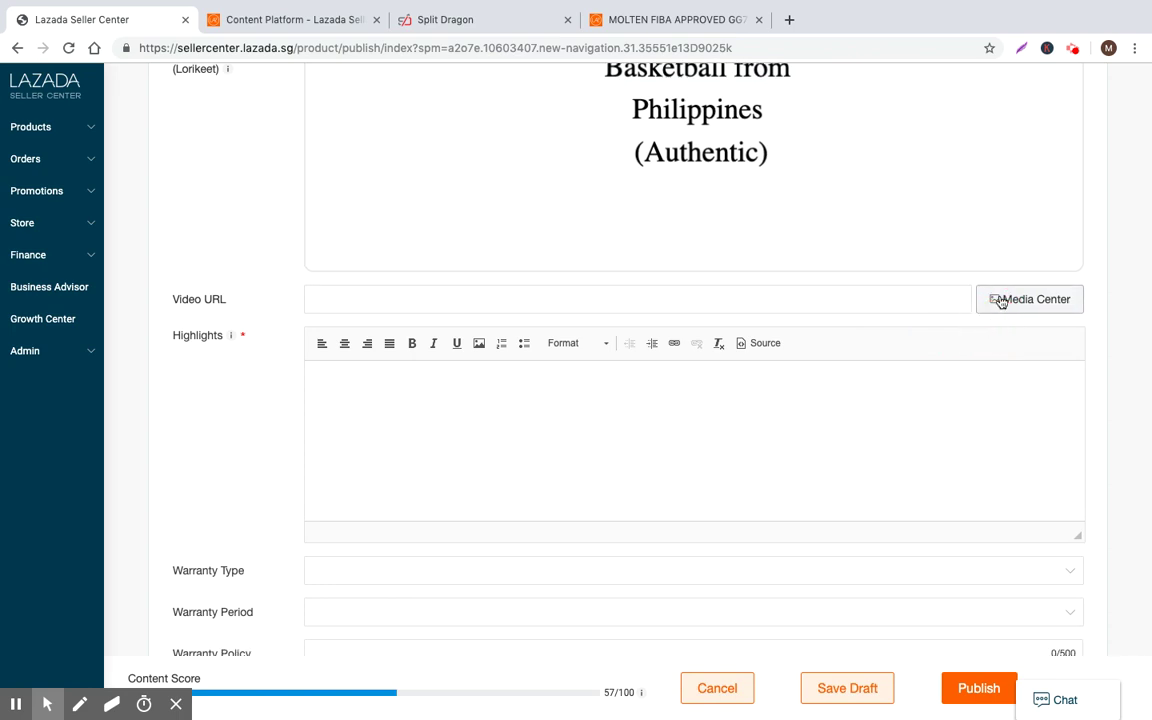
scroll(926, 301, "down", 2)
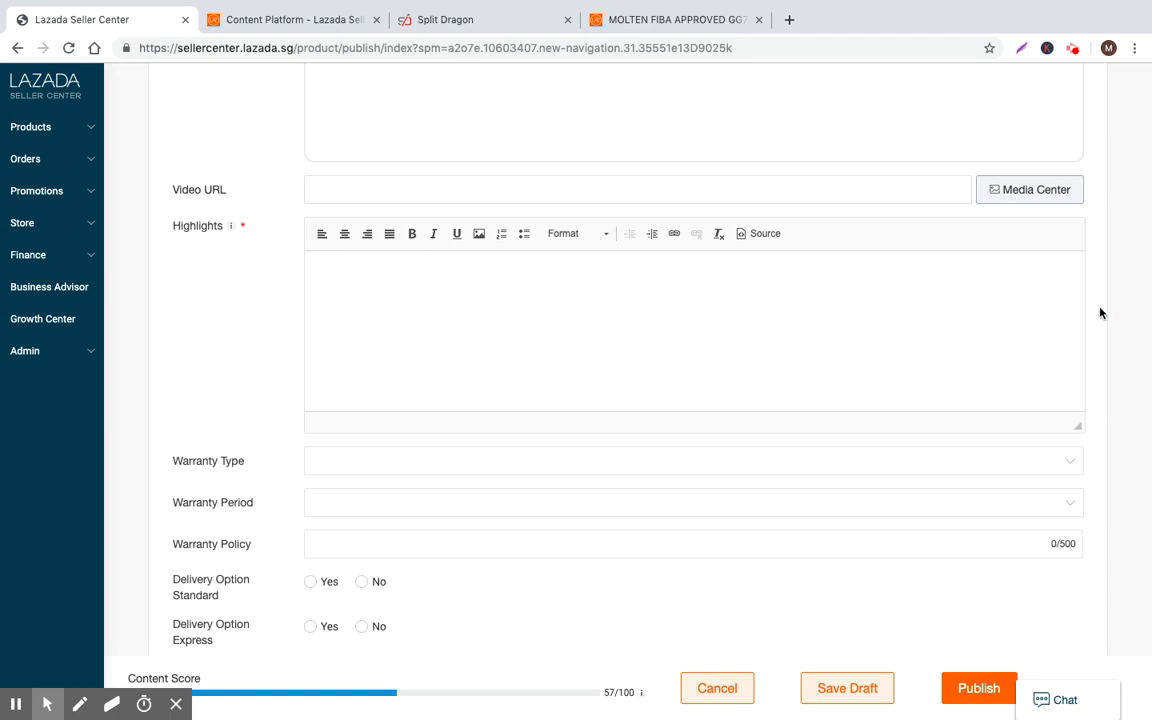
scroll(1108, 316, "up", 1)
scroll(1108, 316, "down", 2)
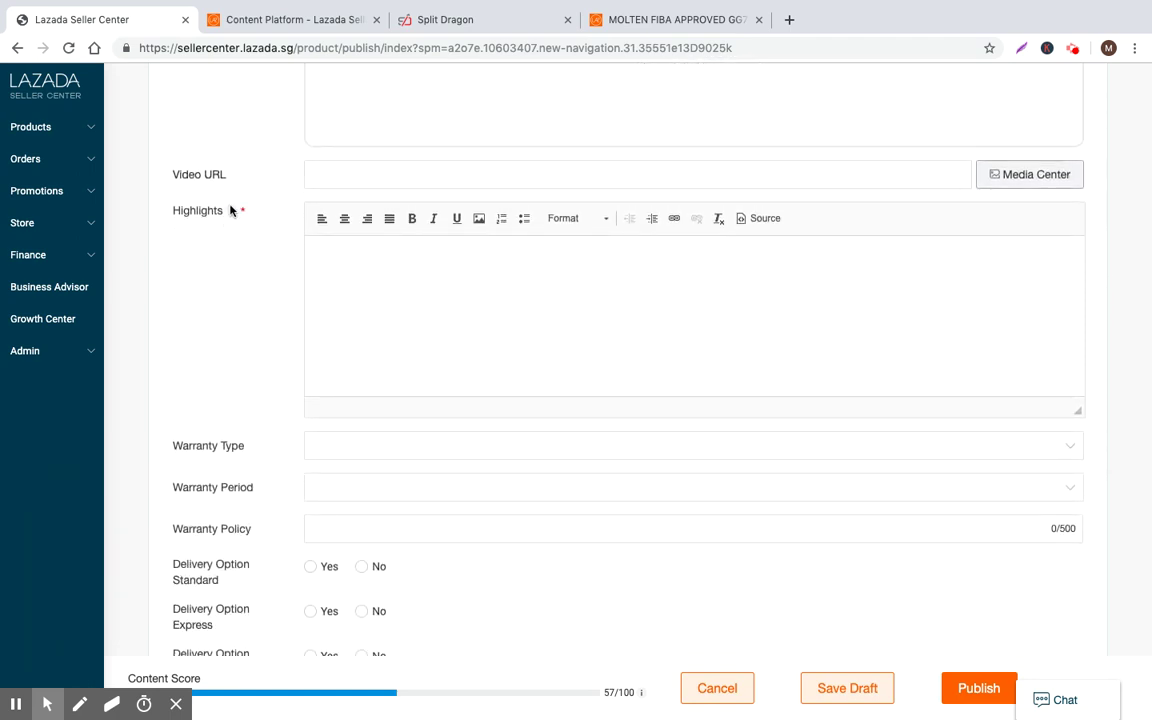
mouse_move(232, 212)
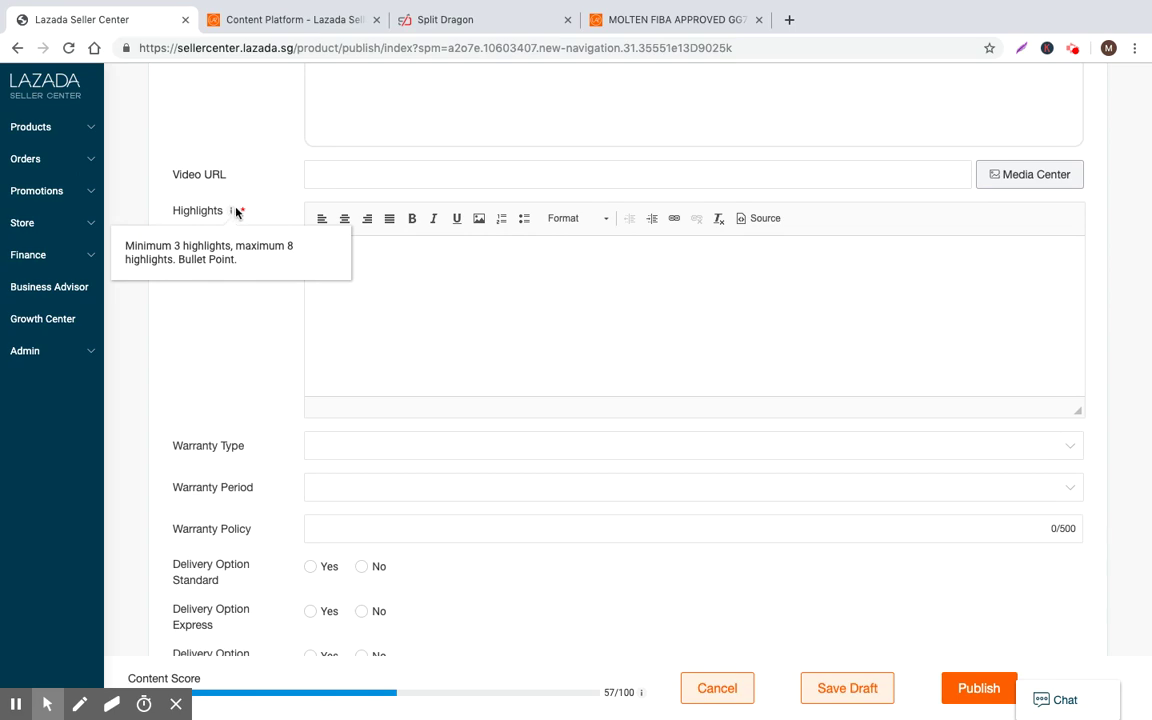
left_click(663, 22)
Copy the feature bullet points from the Molten GG7X basketball's storefront page
scroll(430, 400, "down", 8)
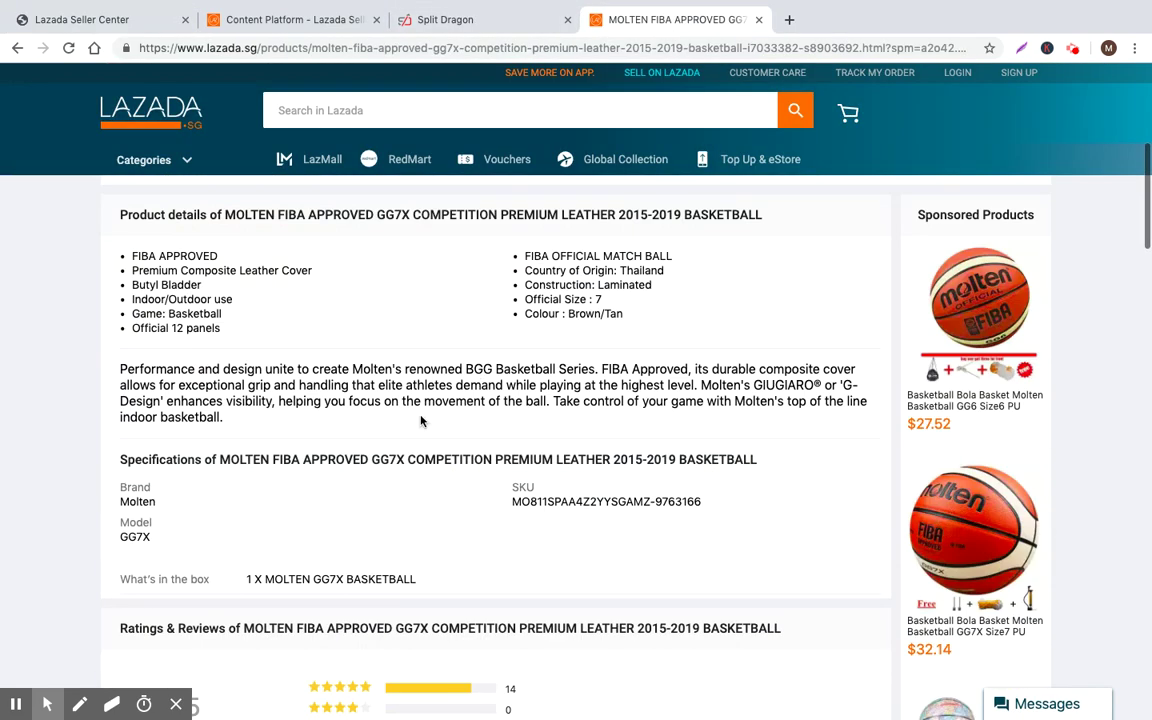
mouse_move(123, 257)
left_mouse_down()
mouse_move(591, 290)
mouse_move(614, 312)
mouse_move(182, 290)
mouse_move(116, 244)
left_mouse_up()
left_click(116, 244)
left_click(445, 19)
left_click(268, 19)
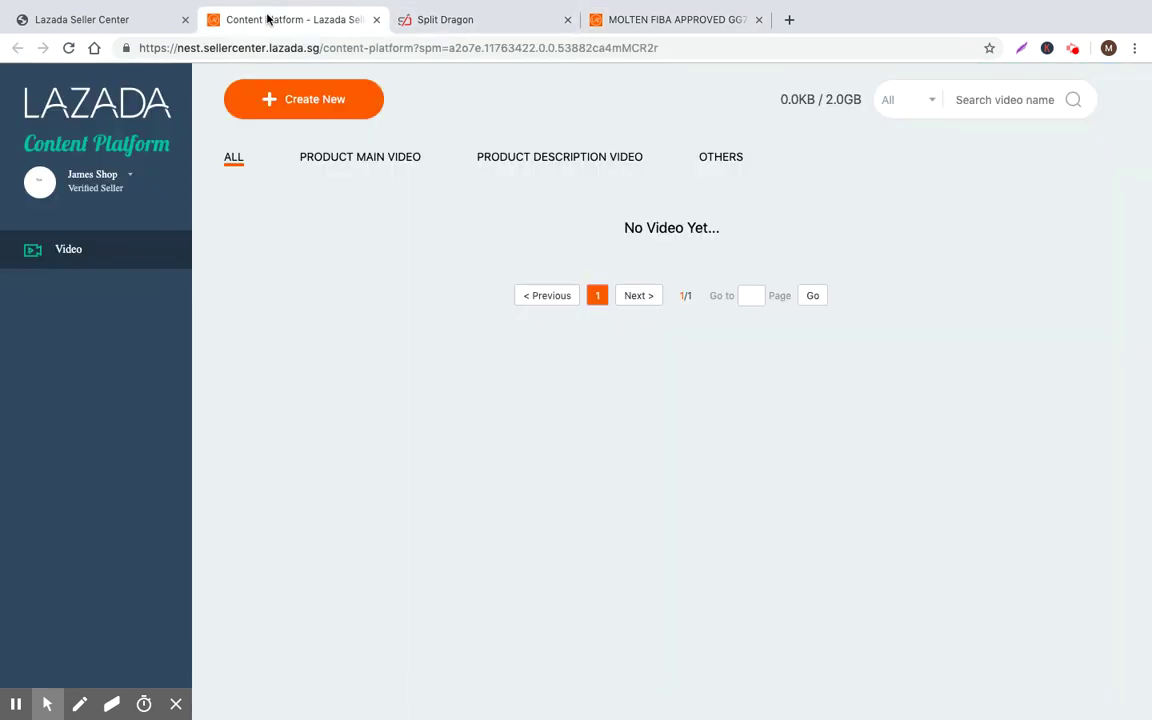
left_click(450, 19)
left_click(150, 19)
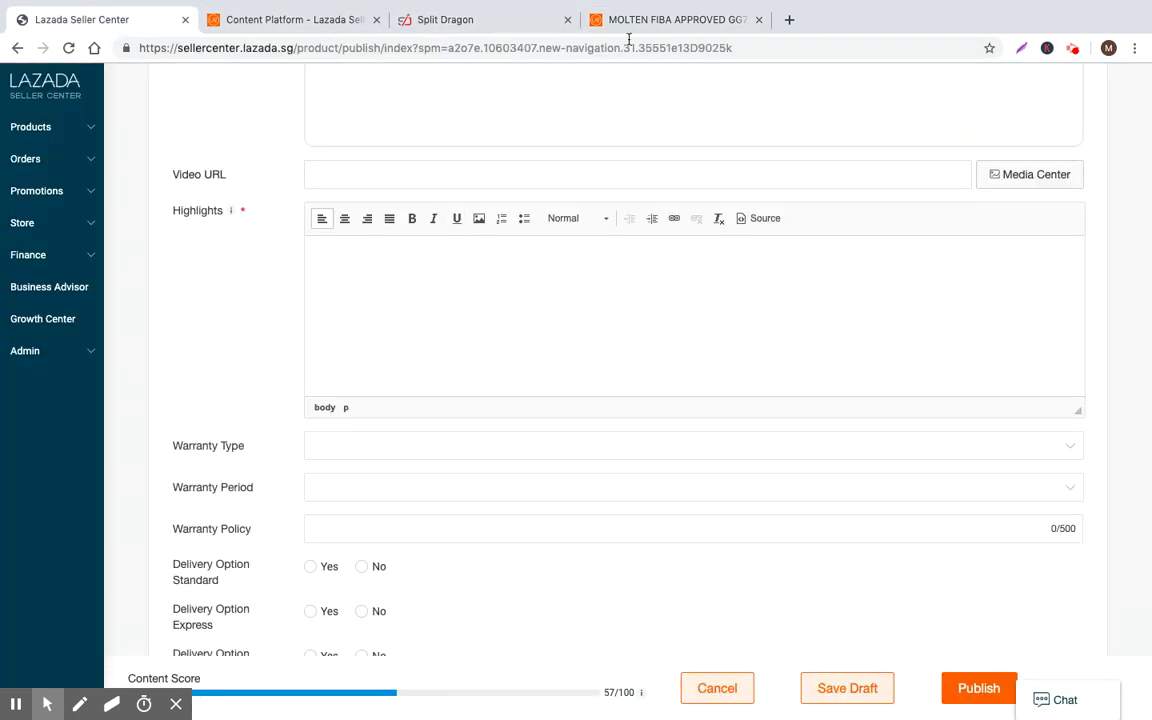
left_click(643, 27)
left_click_drag(624, 314, 130, 260)
key("ctrl+c")
Paste the copied Molten bullets into the empty Highlights editor of the listing form
left_click(110, 19)
left_click(411, 264)
key("ctrl+v")
scroll(475, 302, "up", 2)
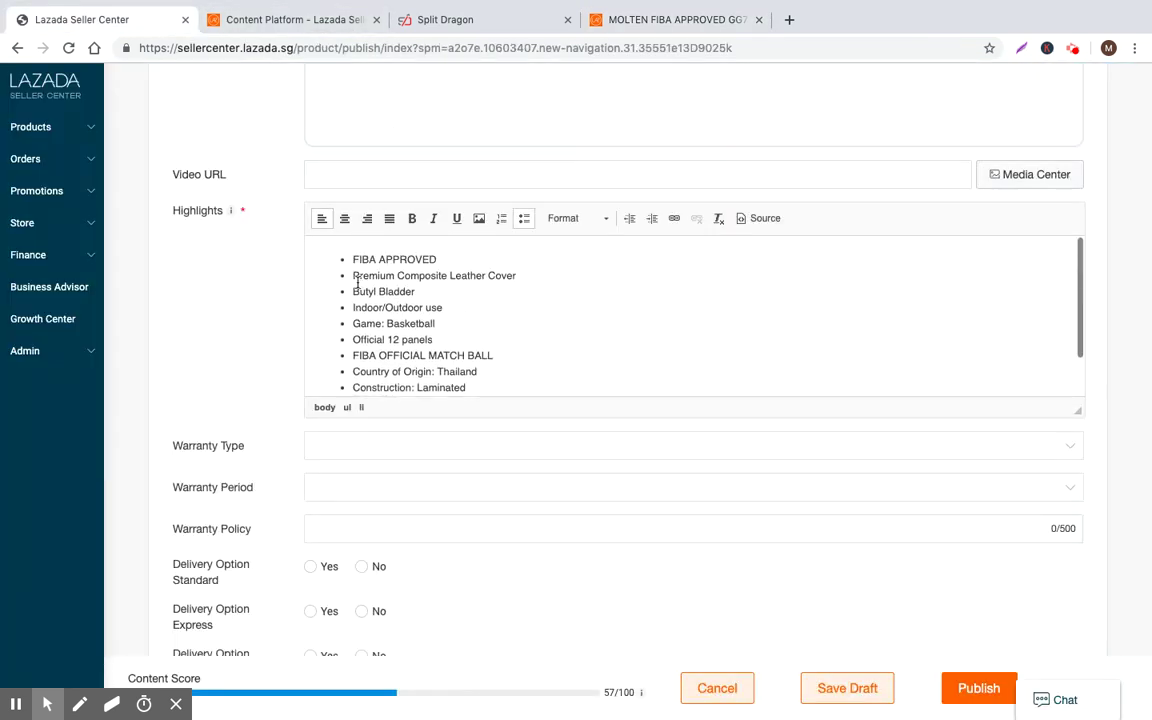
left_click(438, 259)
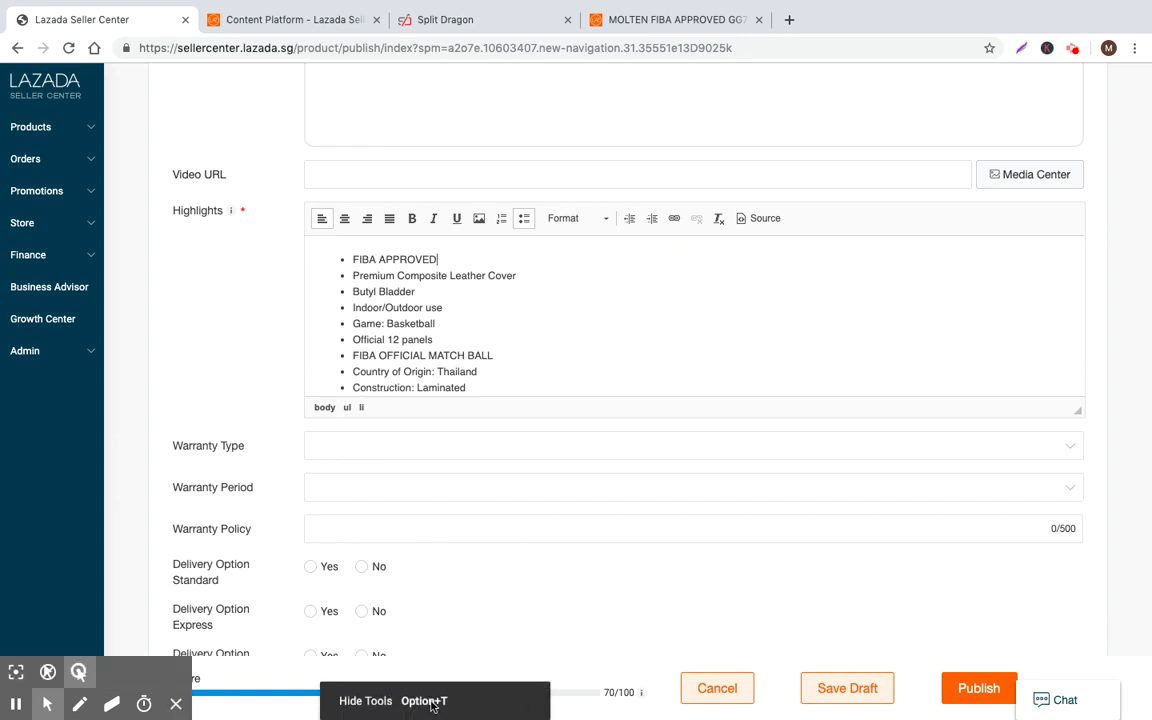
scroll(520, 640, "down", 5)
mouse_move(623, 691)
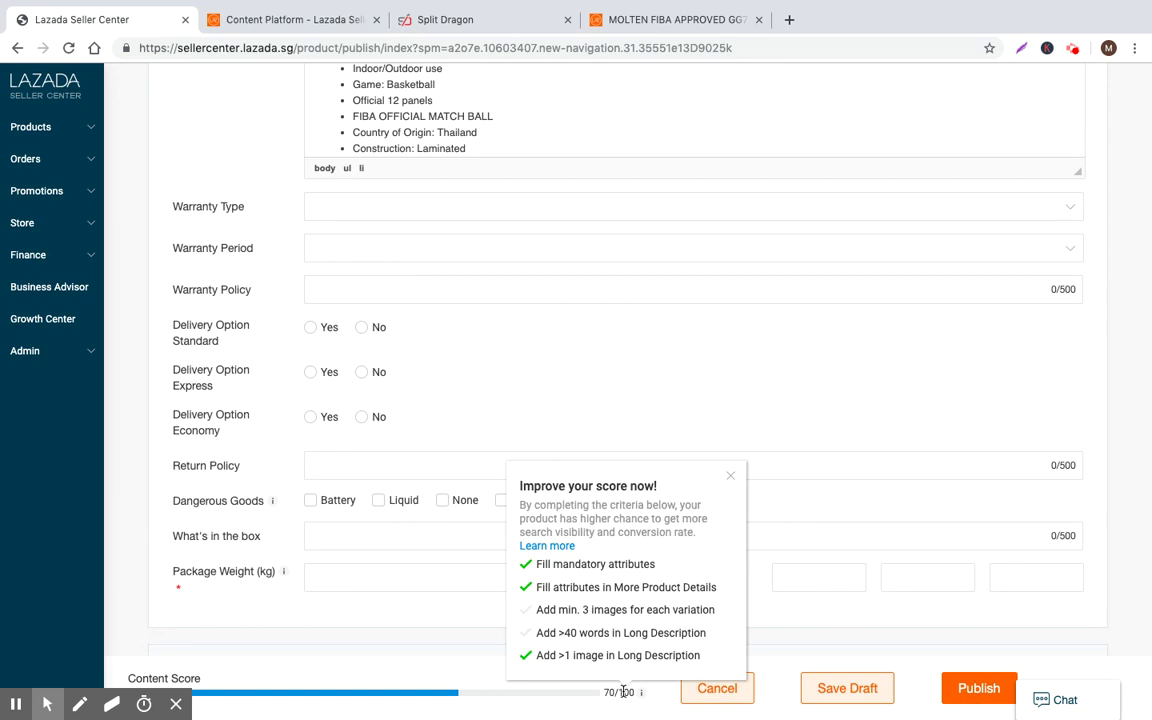
scroll(623, 691, "down", 2)
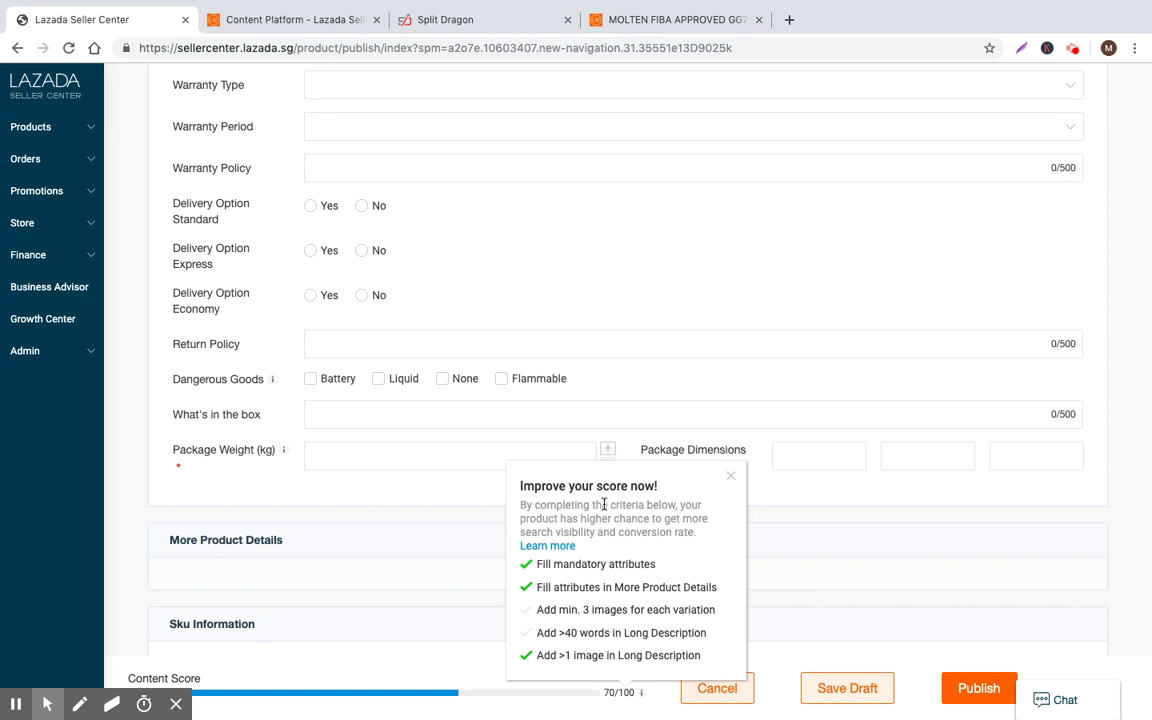
left_click(731, 486)
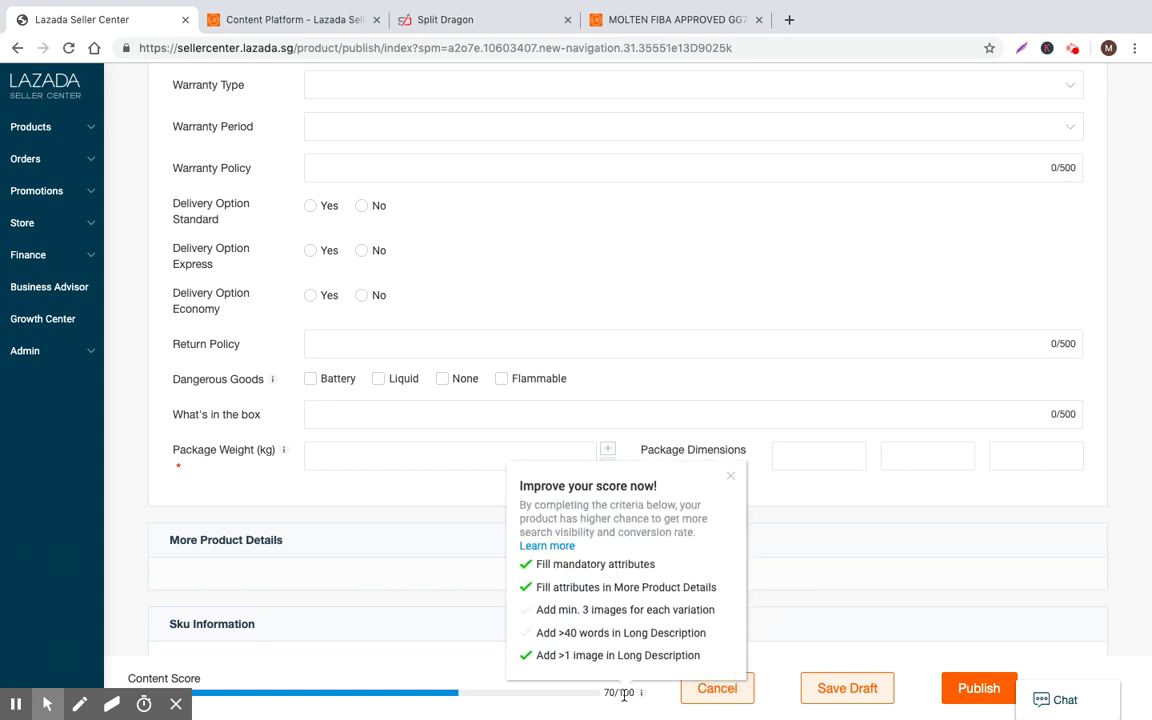
left_click(730, 477)
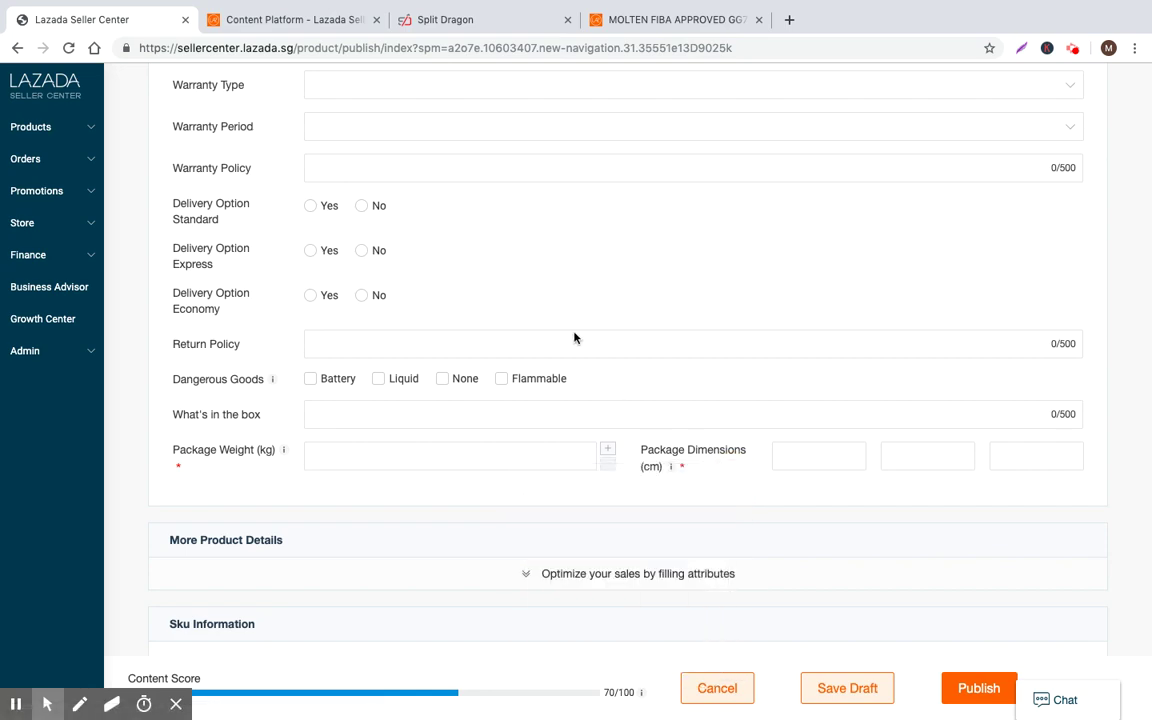
scroll(342, 347, "up", 8)
Extend the FIBA APPROVED bullet with an authentic Molten outdoor-ball description, checking Split Dragon's basketball hoop keyword
scroll(381, 401, "down", 3)
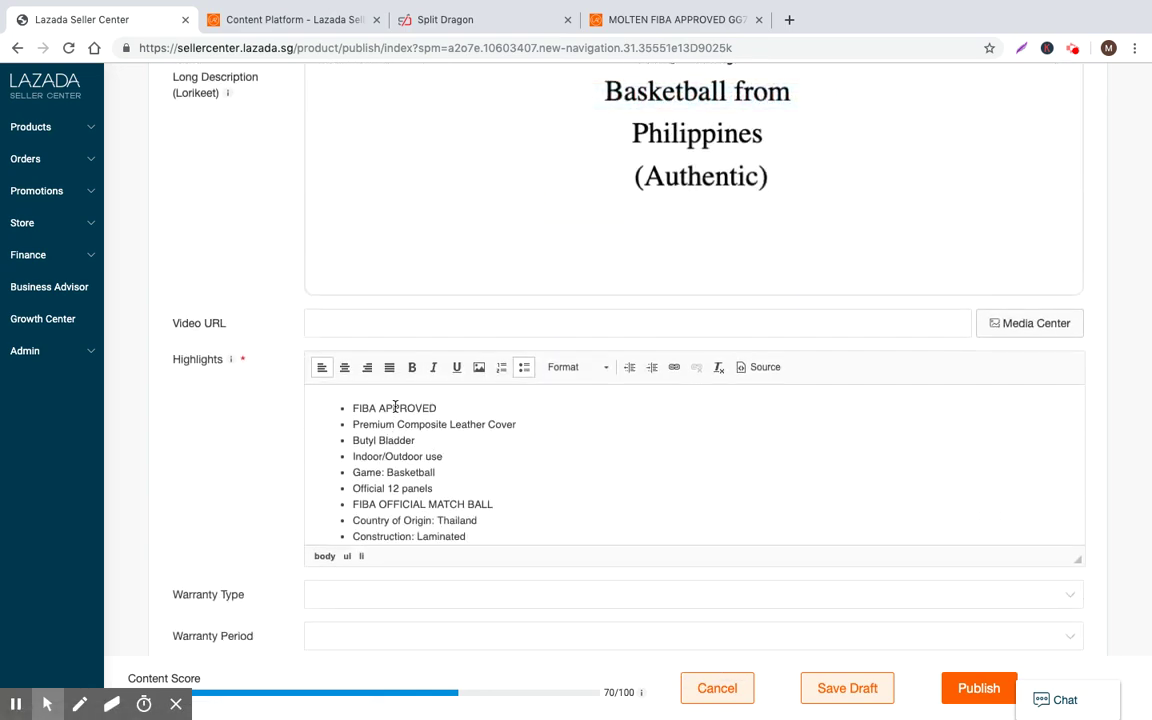
left_click(450, 408)
type("- Authentic outdoor basketball f")
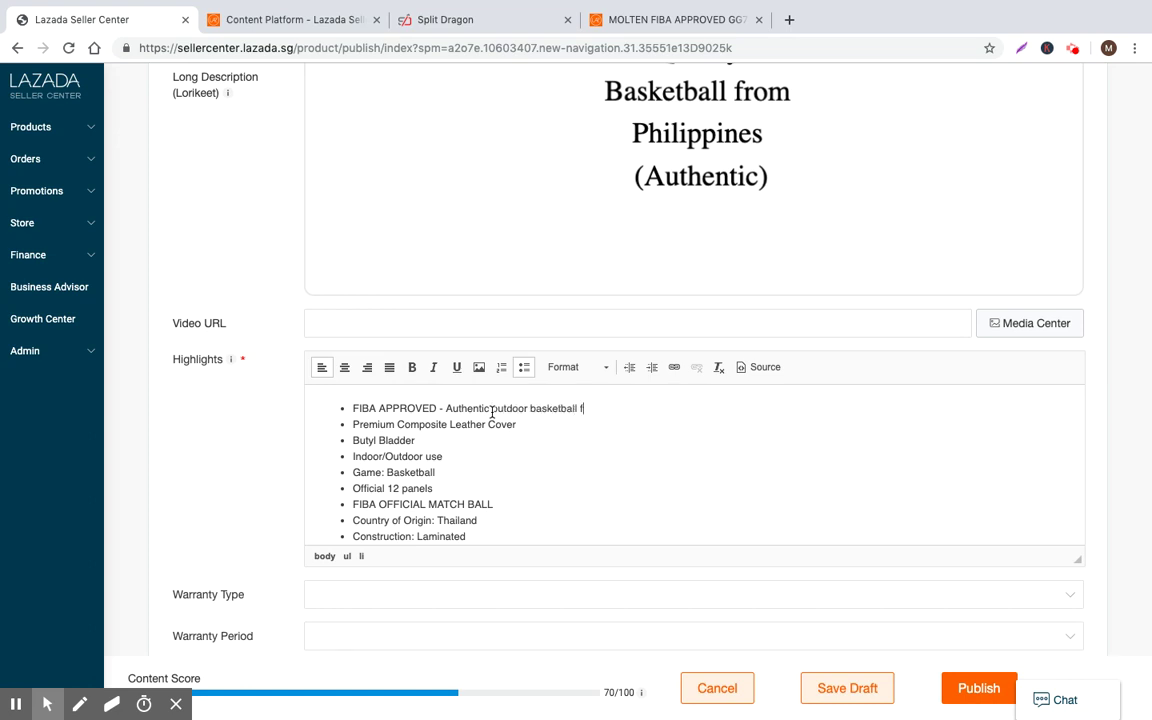
type("rom Molten. Top quality for ")
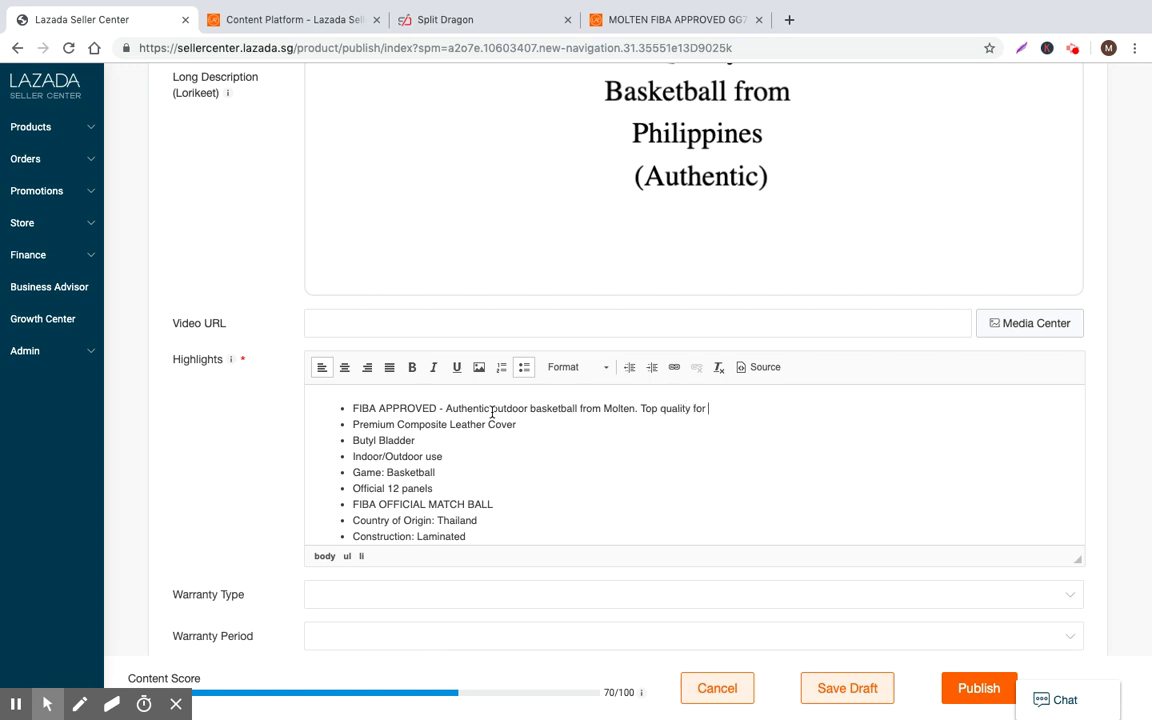
type("plating on basketball hoops")
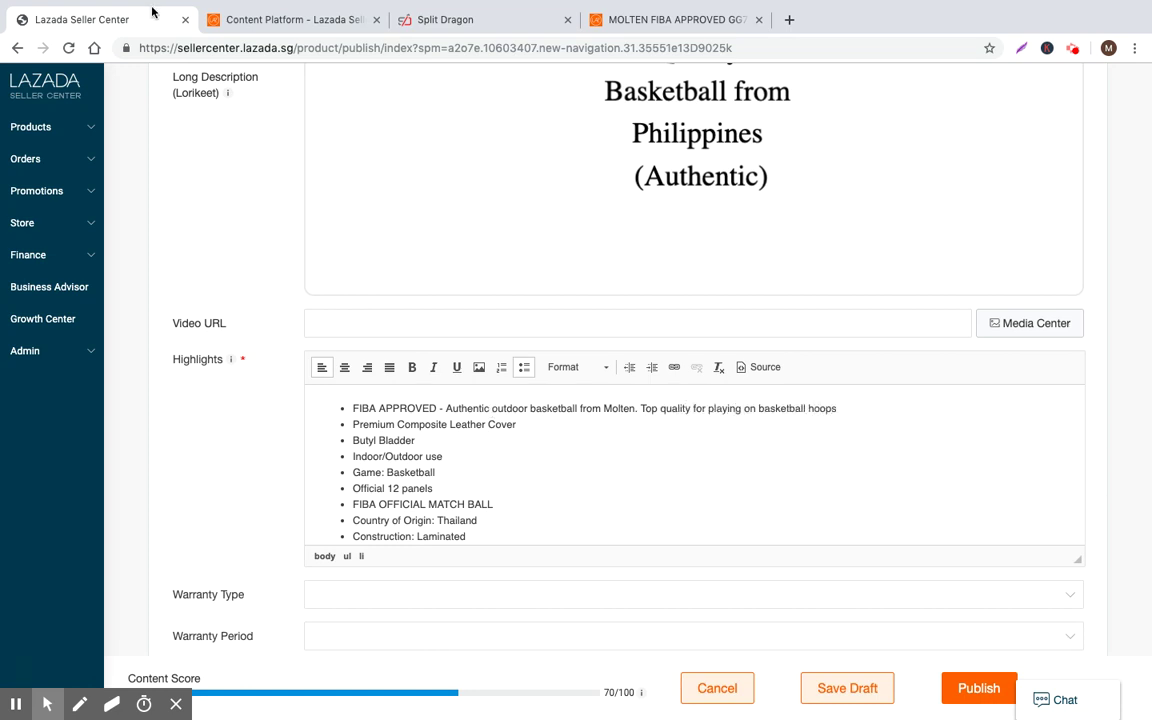
left_click(465, 20)
left_click(296, 442)
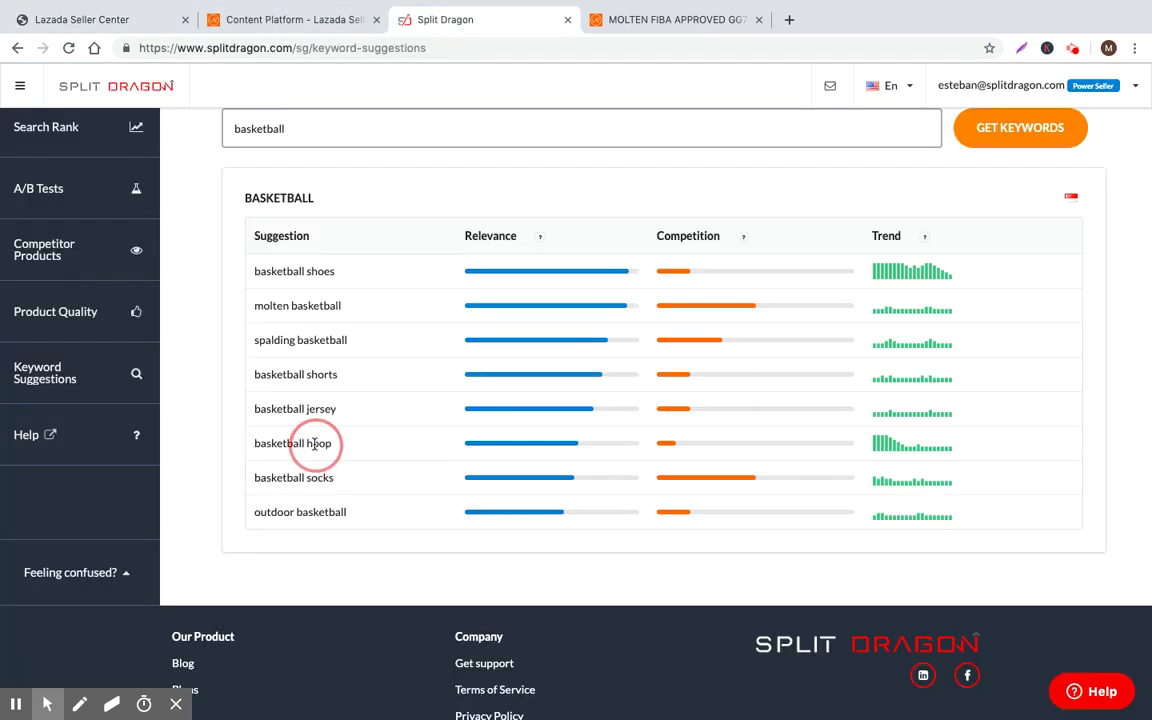
left_click(101, 16)
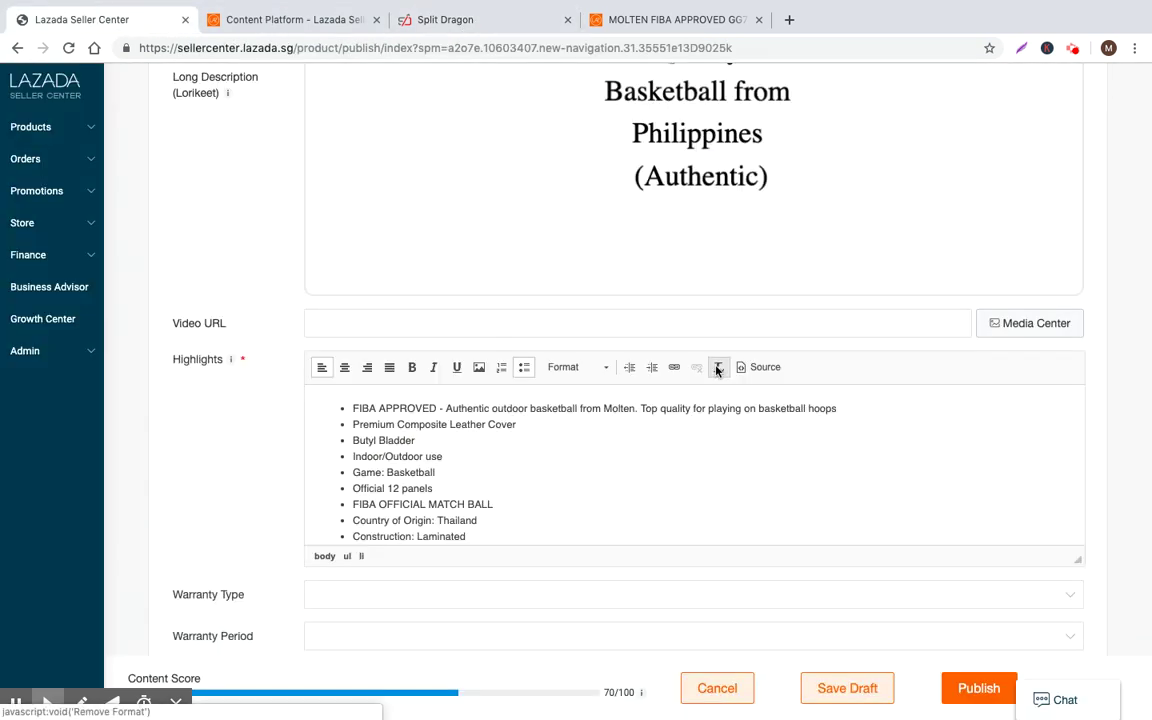
Add an OUTDOOR BASKETBALL bullet describing a 100% authentic men's outdoor basketball
key("Return")
type("OUT")
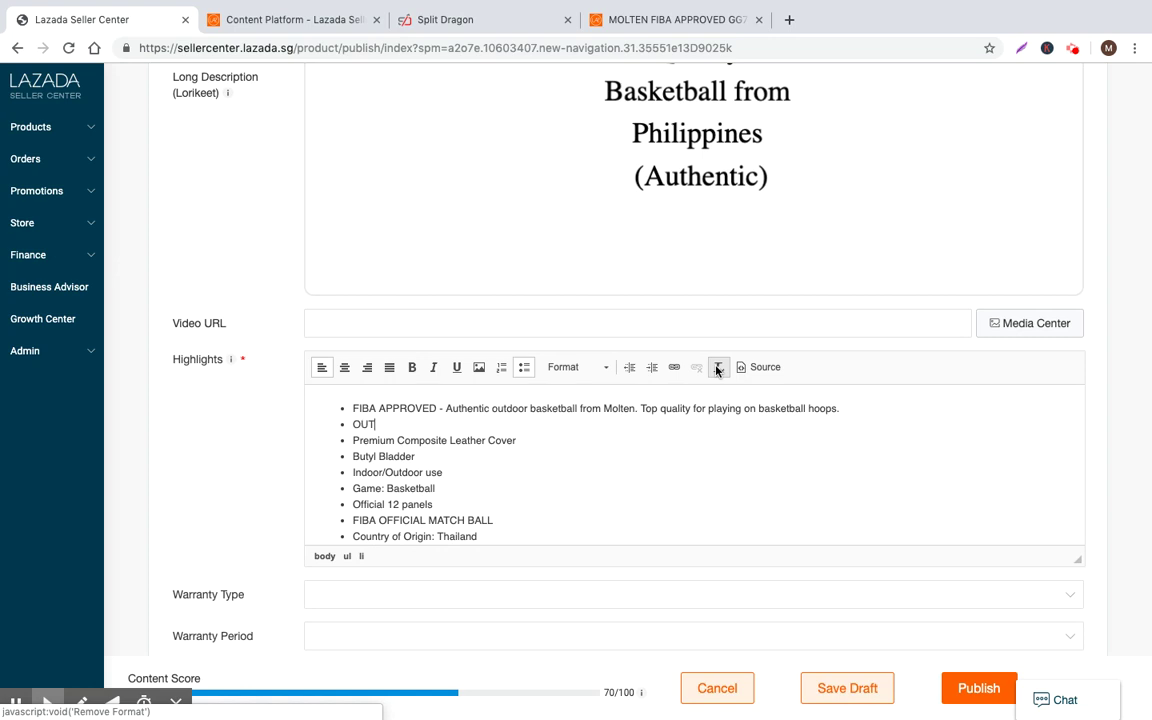
type("DOOR BASKETBALL - Thi")
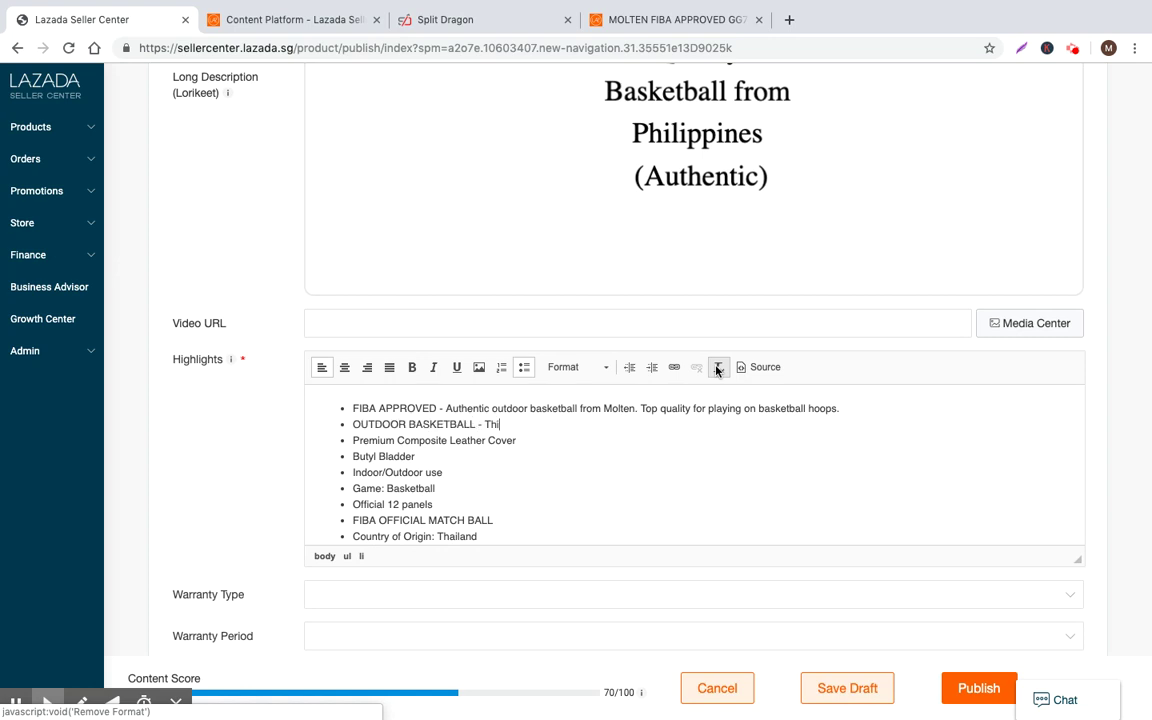
type("s is 100% authentic outd")
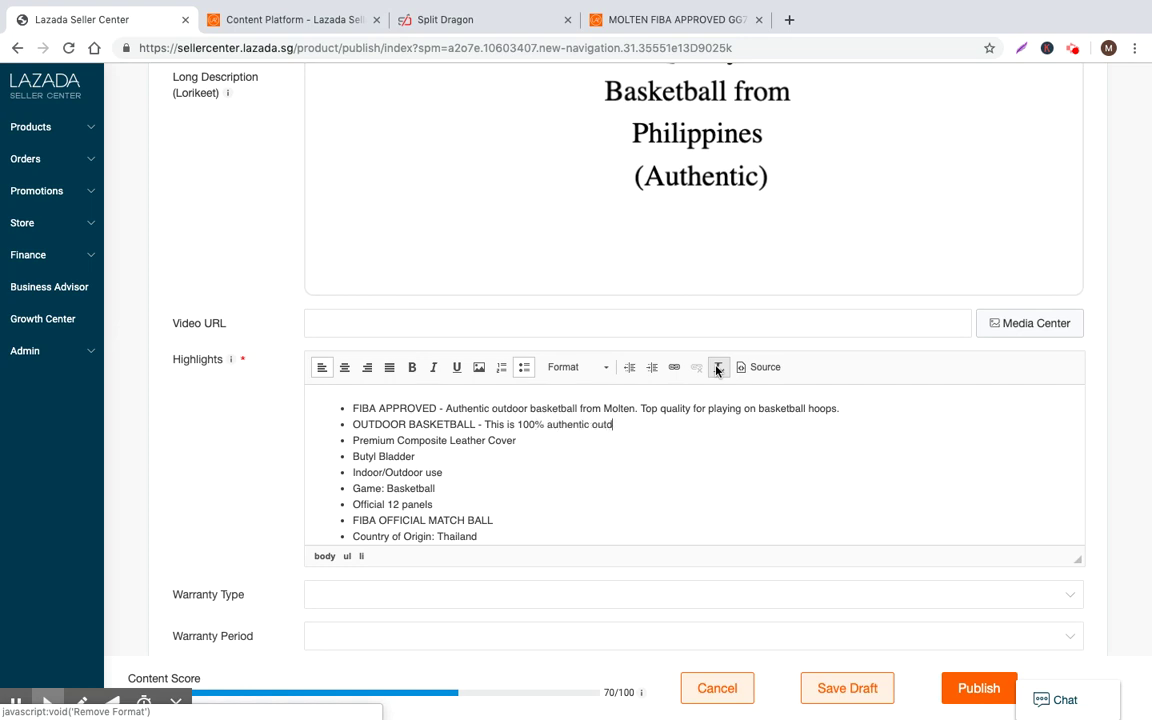
type("oor basketball. It's a men's ")
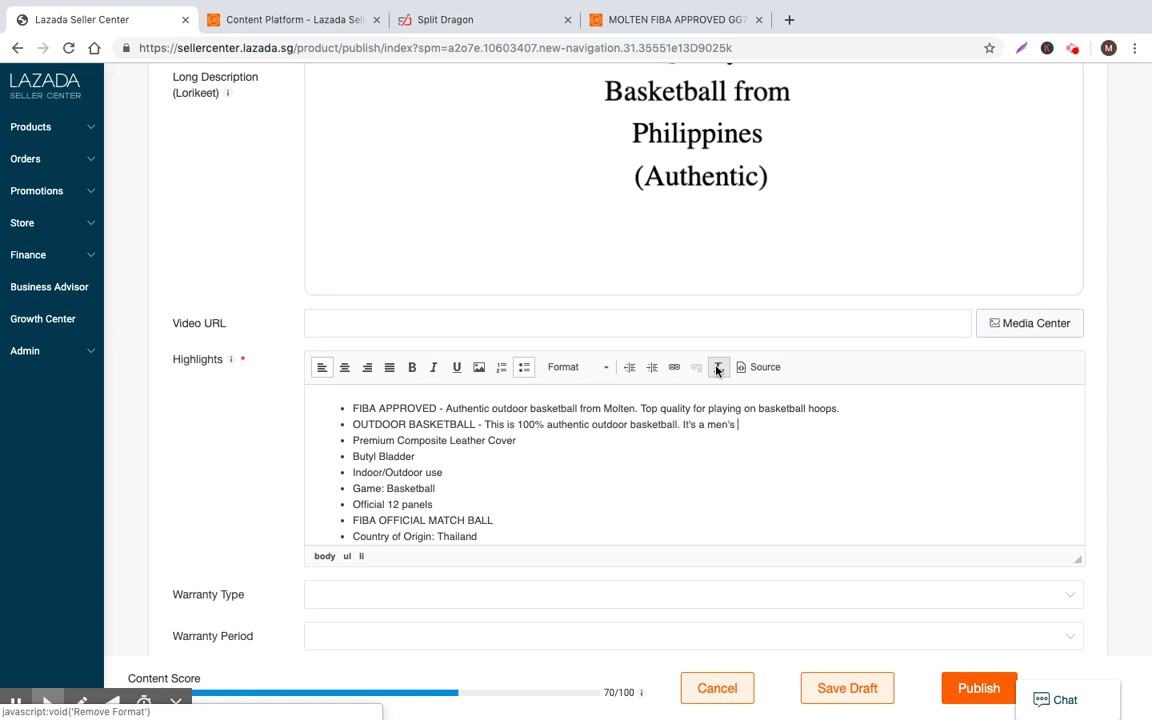
type("basketball of dimensions X x Y x Z.")
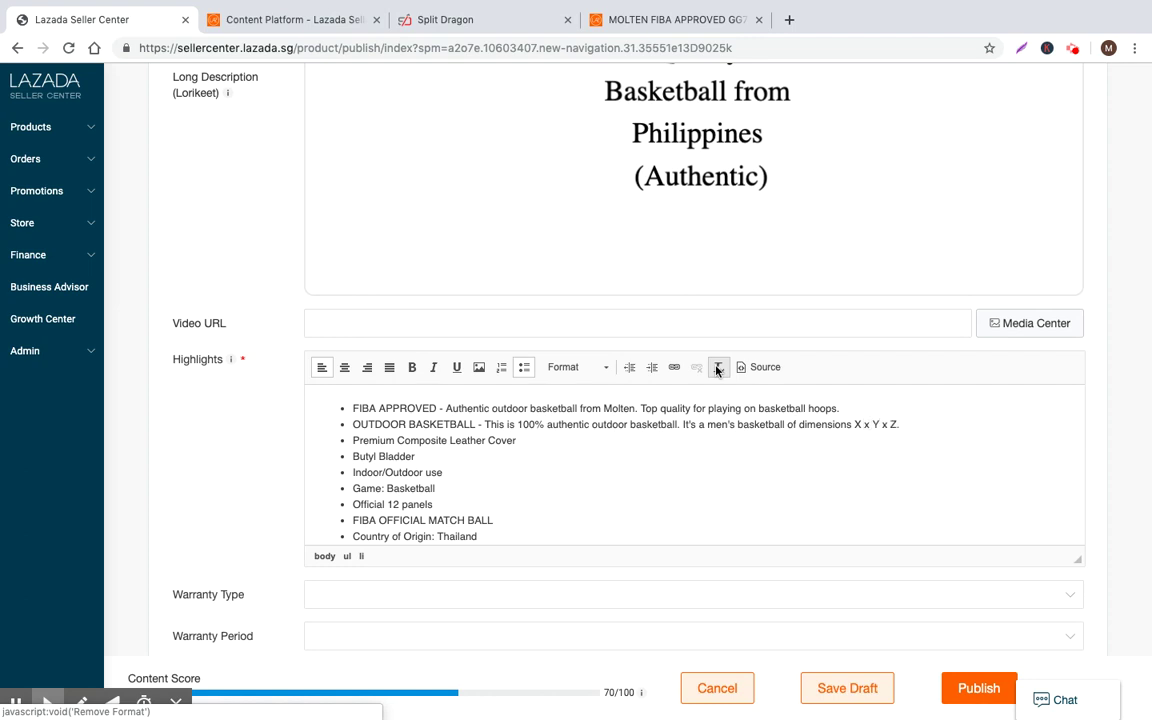
key("shift+Down")
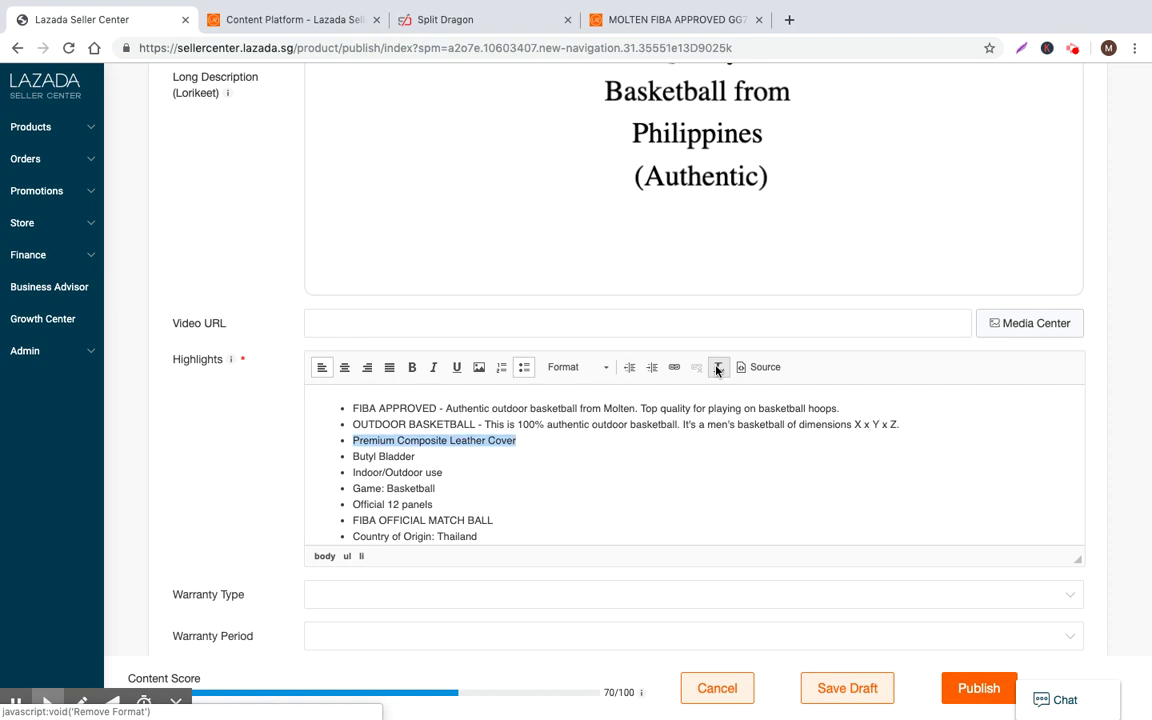
key("shift+Down")
Review the Highlights bullets, from FIBA APPROVED and OUTDOOR BASKETBALL down to the original spec lines
key("Up")
key("Up")
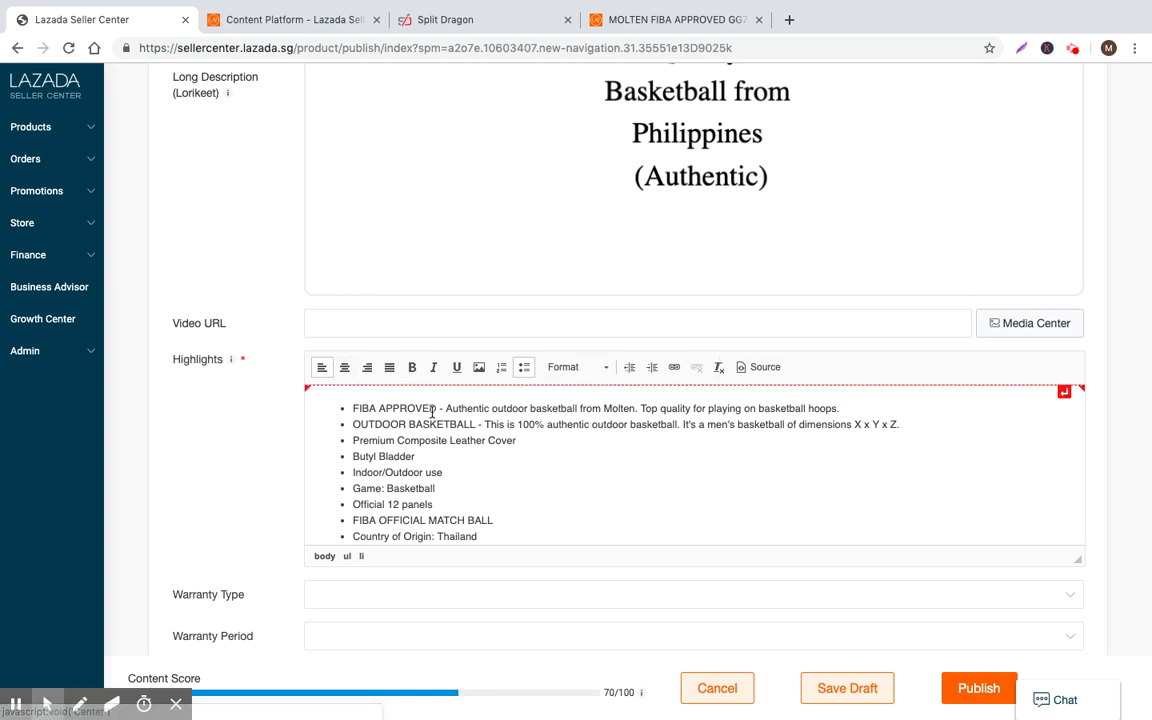
left_click_drag(436, 408, 345, 408)
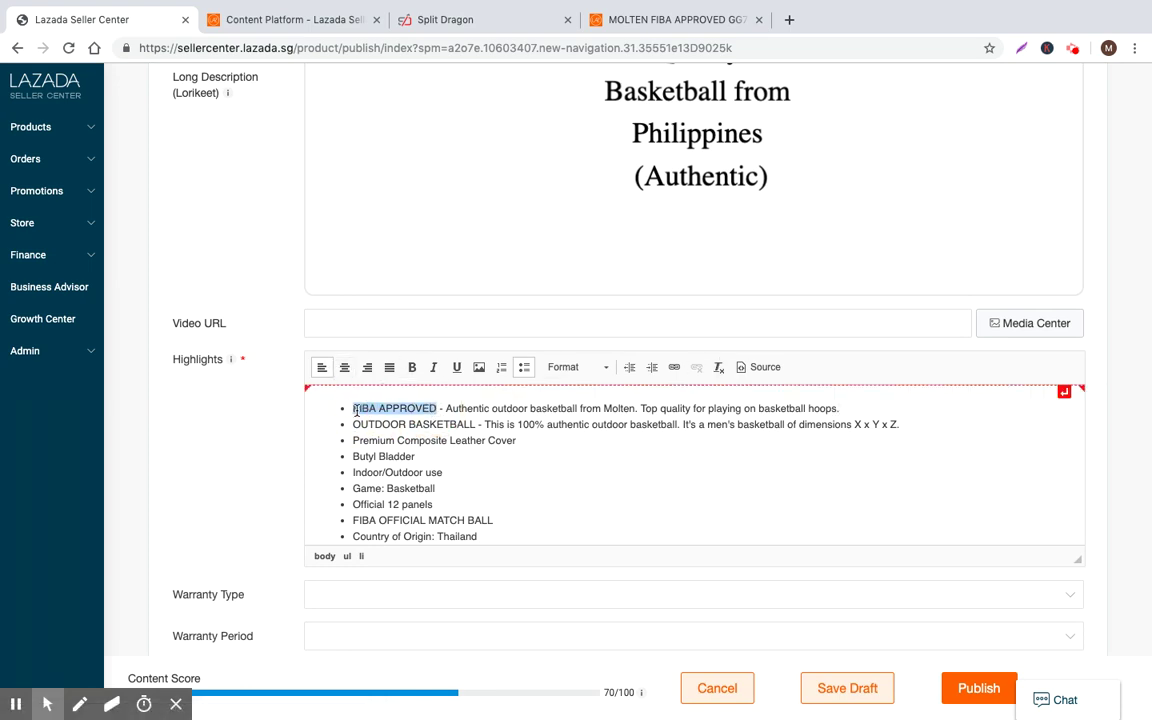
left_click(478, 407)
left_click_drag(478, 424, 340, 424)
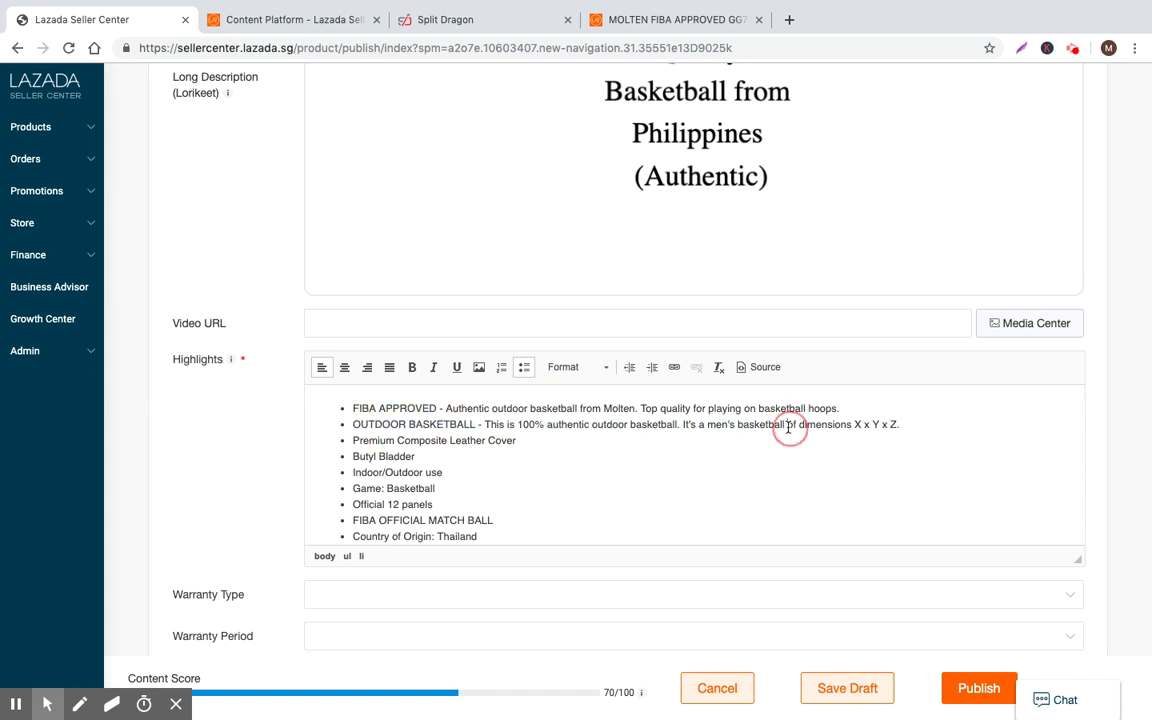
scroll(705, 441, "down", 2)
scroll(705, 441, "up", 2)
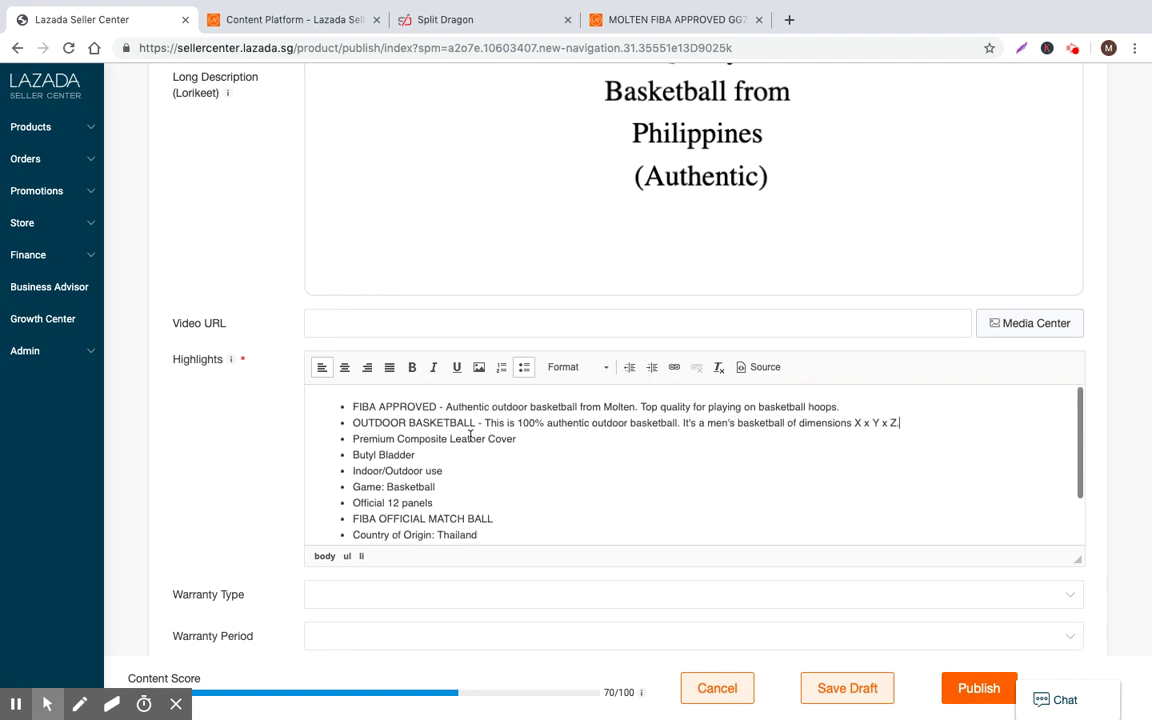
left_click_drag(923, 427, 925, 599)
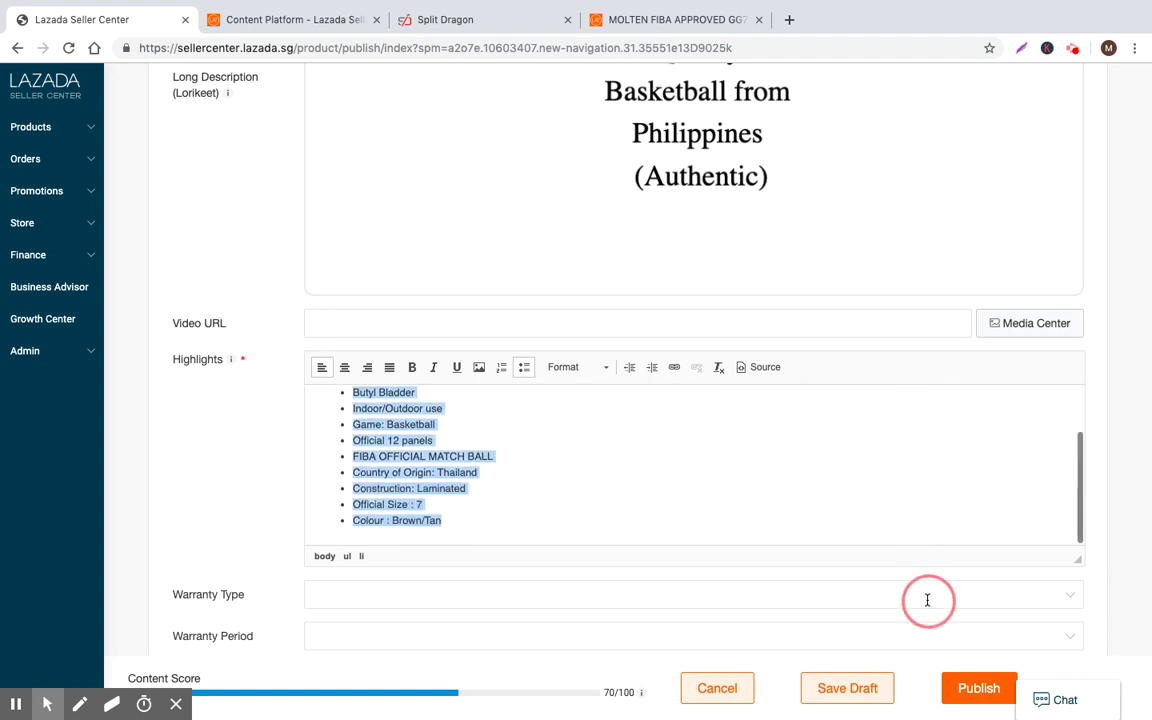
key("Right")
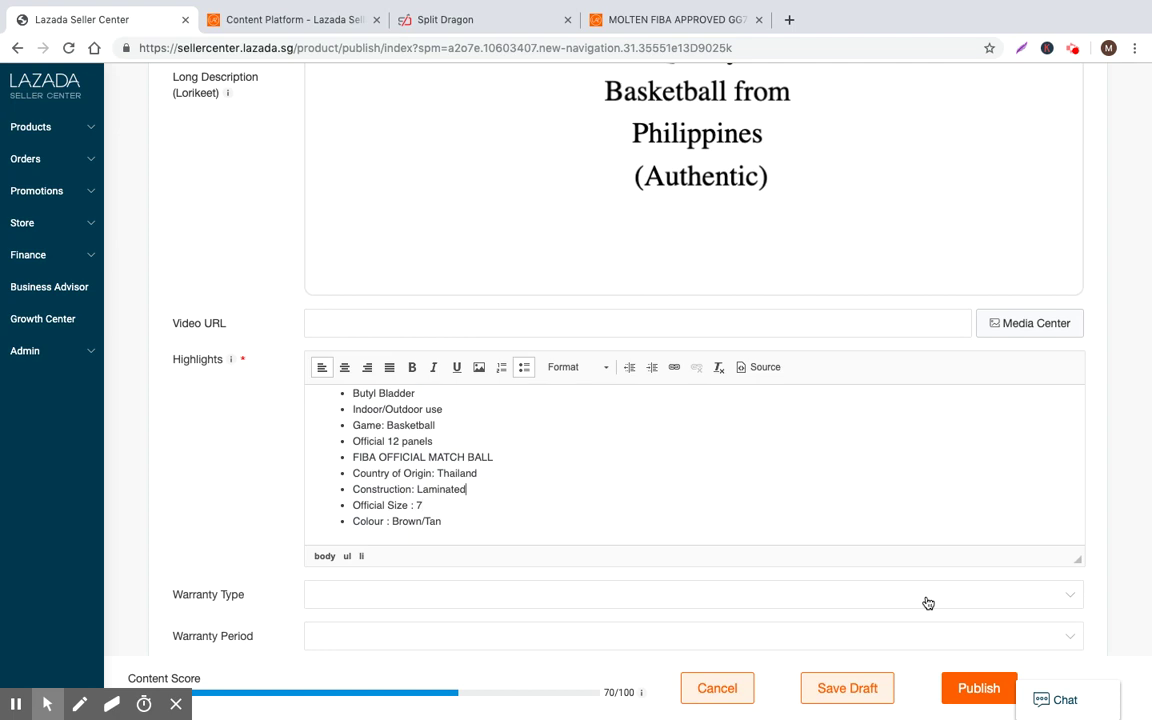
scroll(393, 522, "up", 1)
left_click_drag(366, 502, 489, 507)
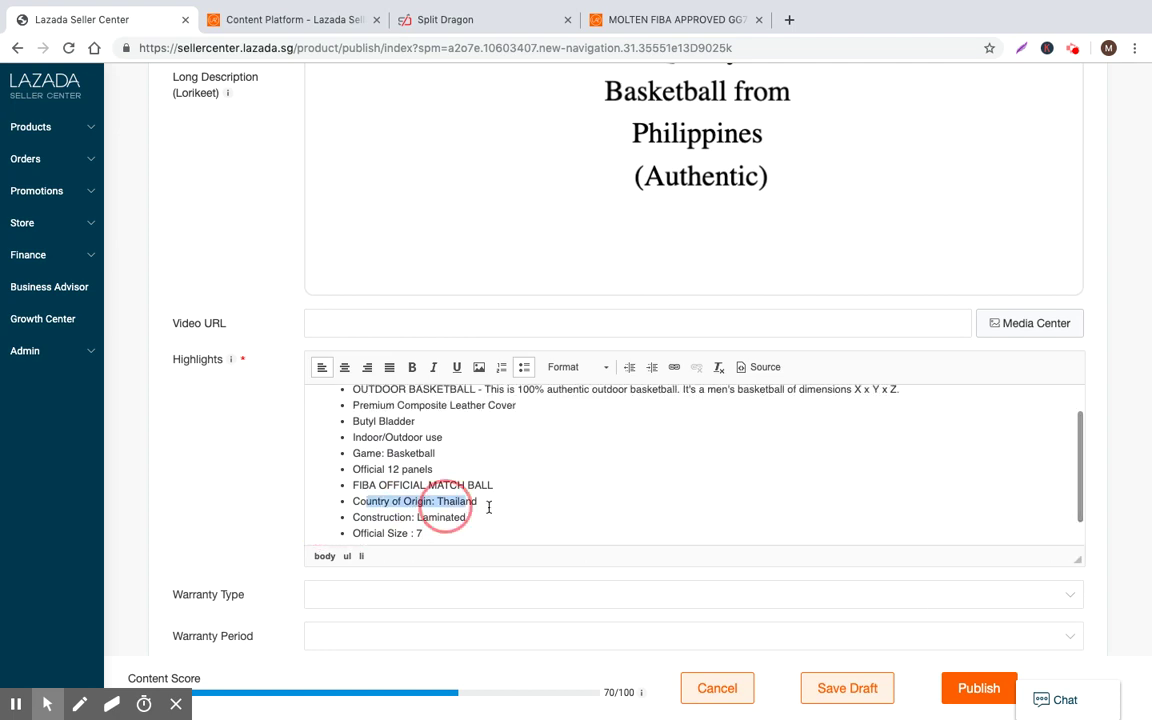
scroll(489, 507, "up", 1)
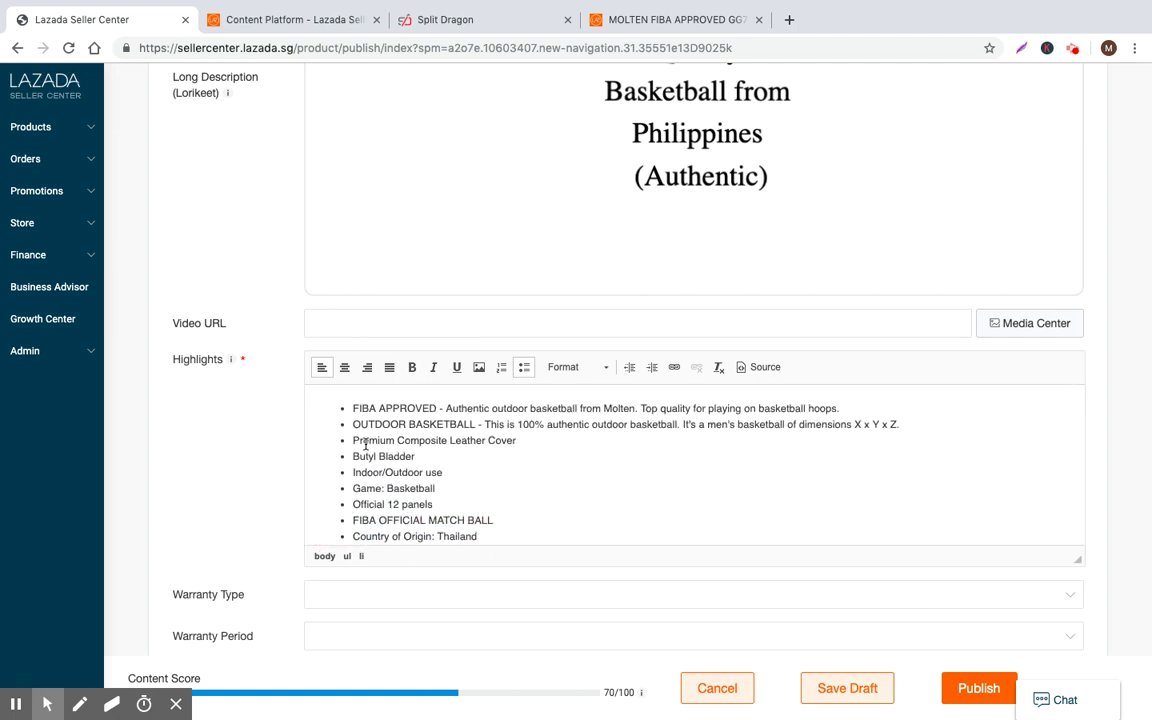
Add new TOP-RATED BASKETBALL - and 100% AUTHENTIC - headline bullets after OUTDOOR BASKETBALL
left_click(932, 428)
key("Return")
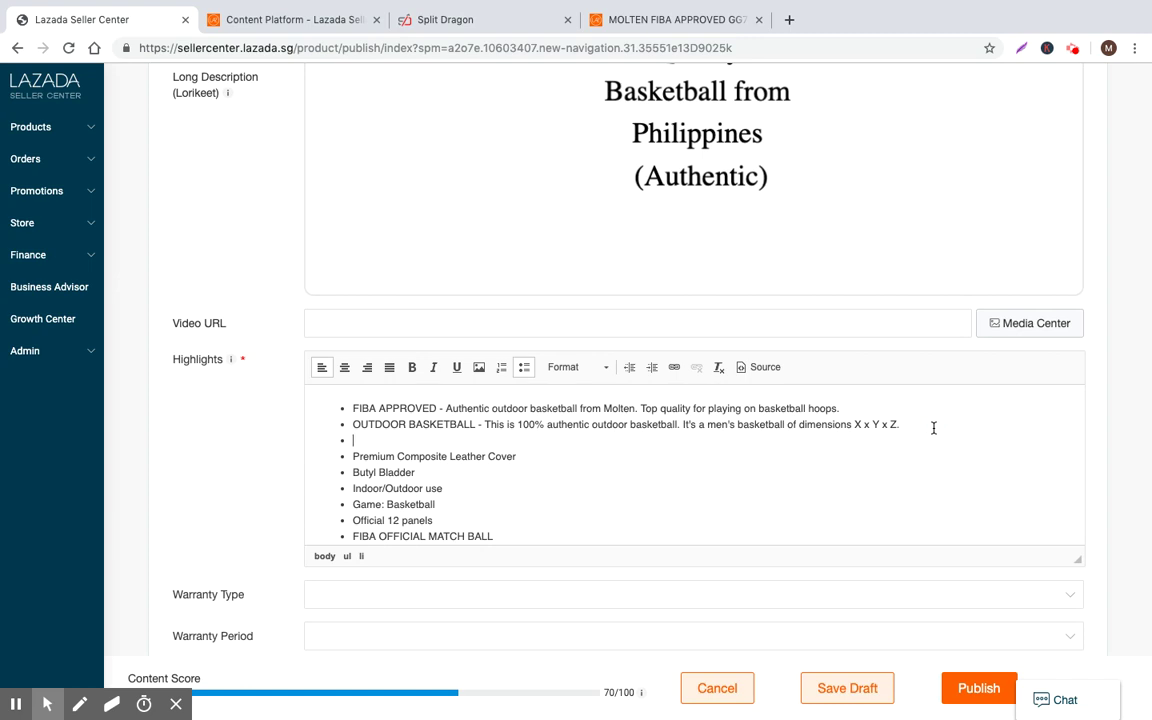
type("Top")
key("BackSpace")
key("BackSpace")
type("OP-RATED BASKETBALL -")
key("Return")
type("1005")
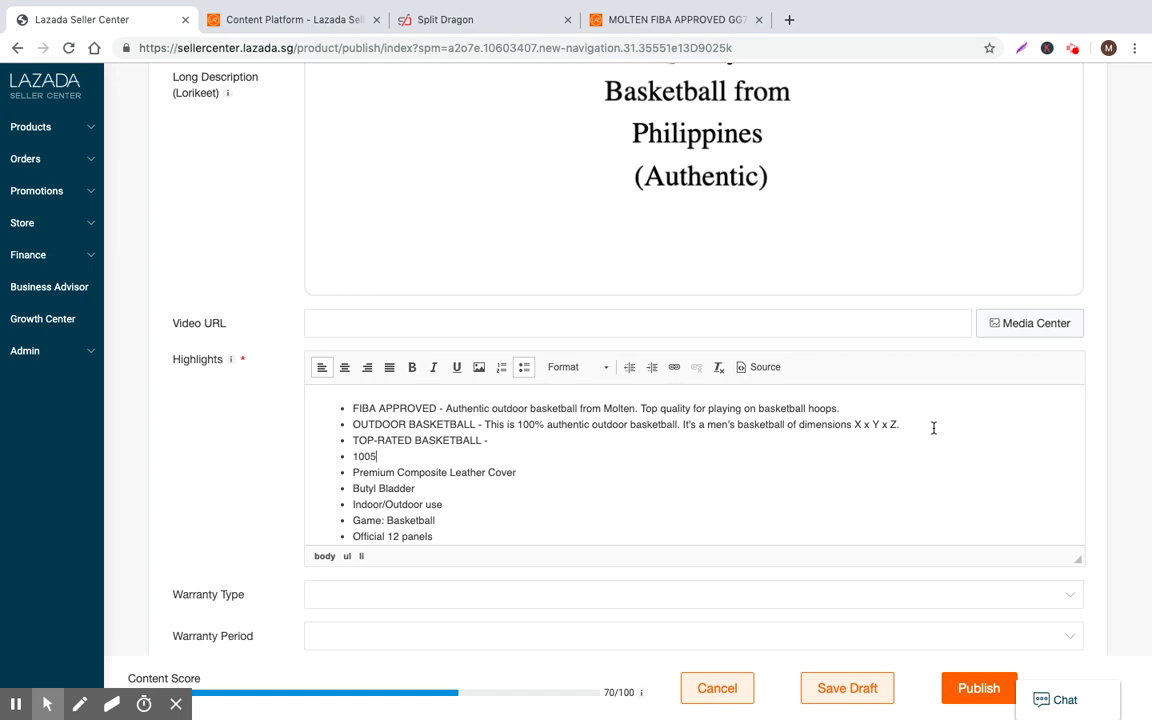
key("BackSpace")
type("% AUTHENTIC -")
key("Return")
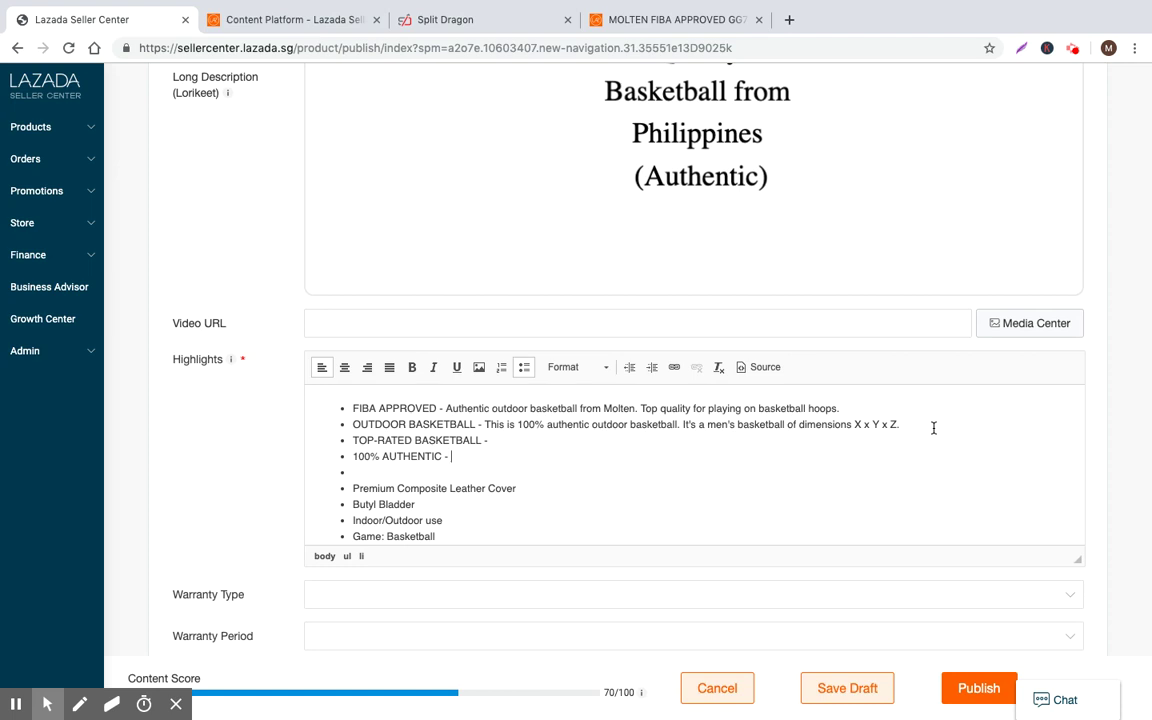
Join the leather cover and Butyl Bladder lines onto the 100% AUTHENTIC bullet
left_click(368, 487)
key("BackSpace")
key("BackSpace")
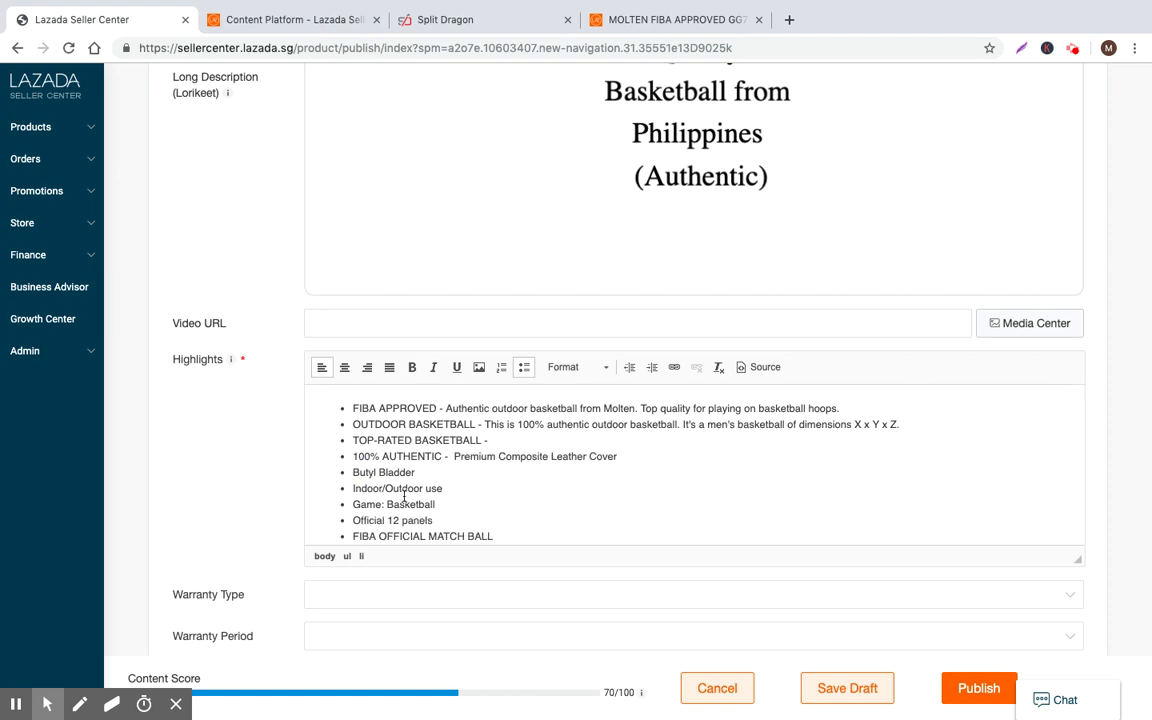
left_click_drag(416, 472, 333, 464)
key("BackSpace")
key("BackSpace")
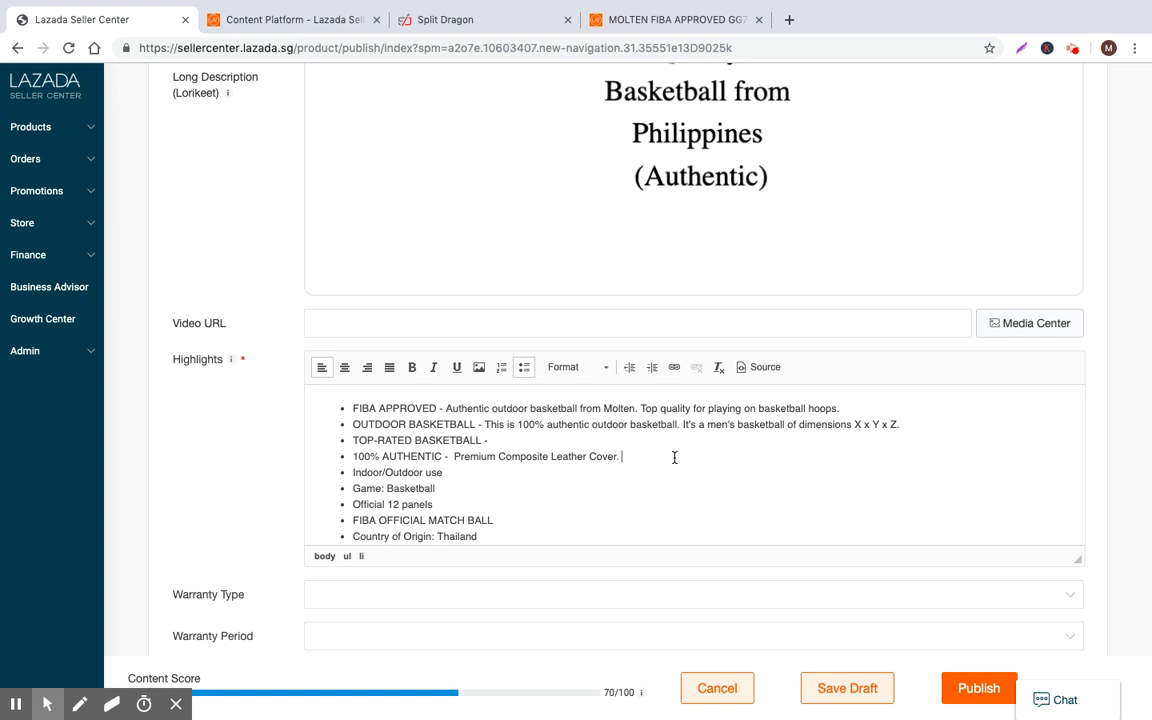
key("ctrl+z")
left_click(354, 471)
key("BackSpace")
scroll(458, 527, "up", 2)
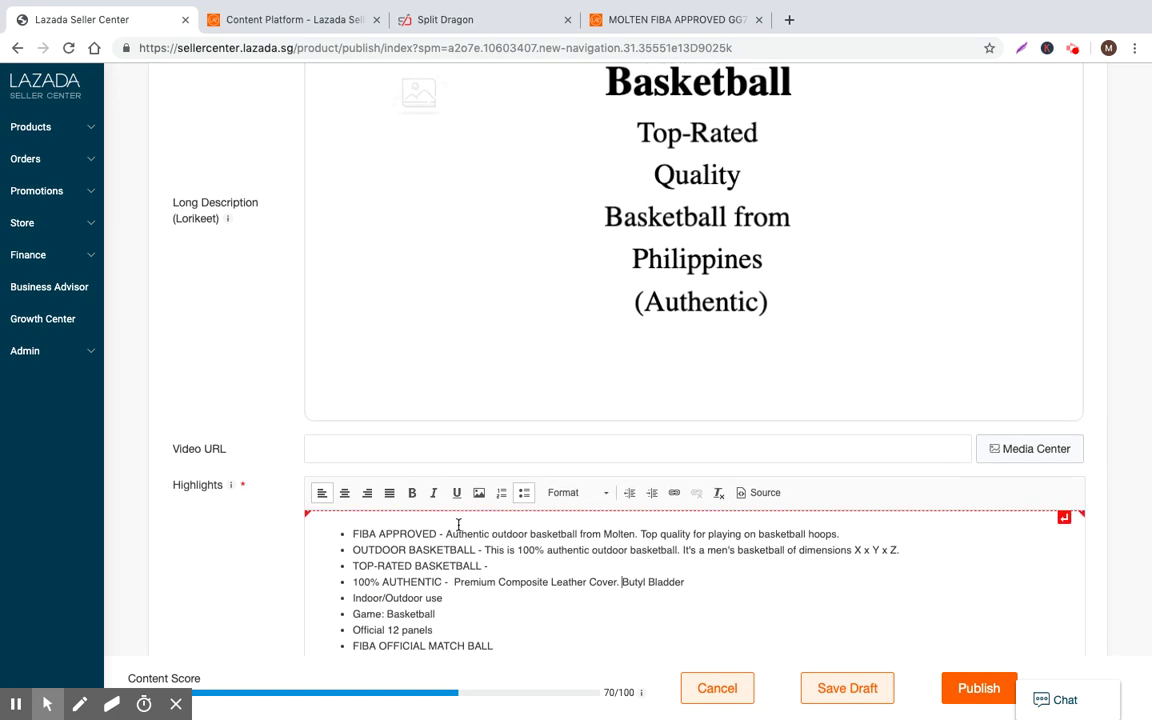
scroll(466, 540, "down", 1)
left_click(674, 565)
scroll(725, 566, "up", 1)
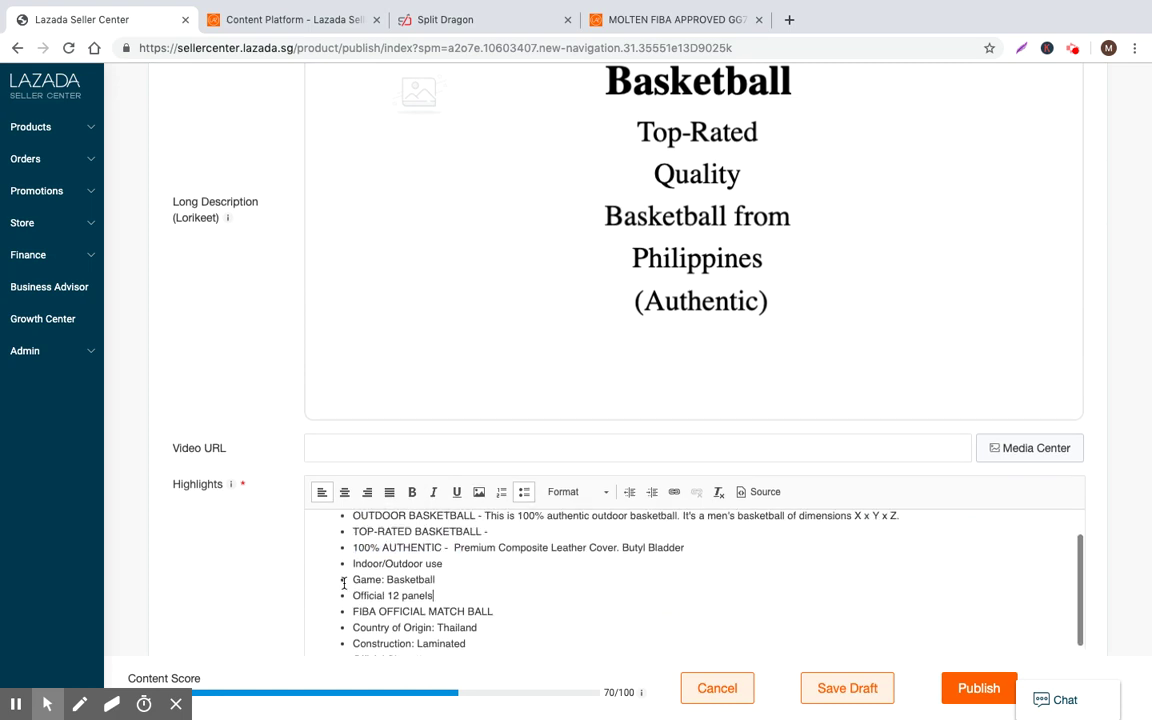
scroll(704, 592, "up", 1)
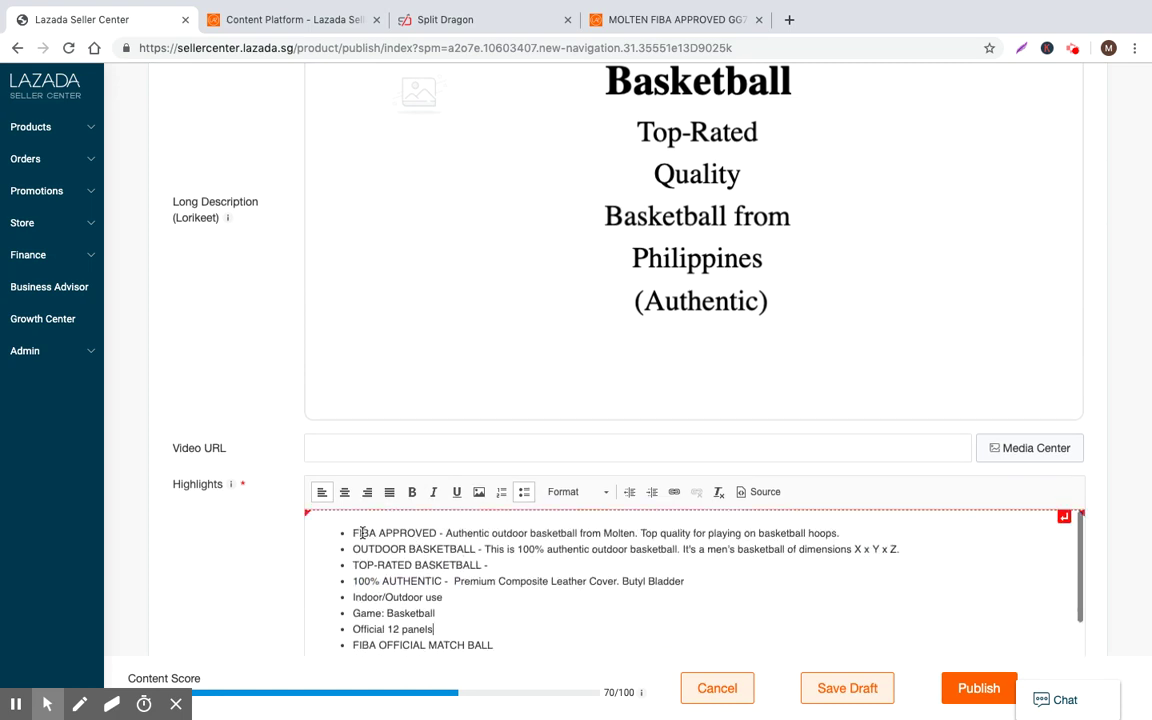
left_click(475, 520)
scroll(476, 542, "down", 2)
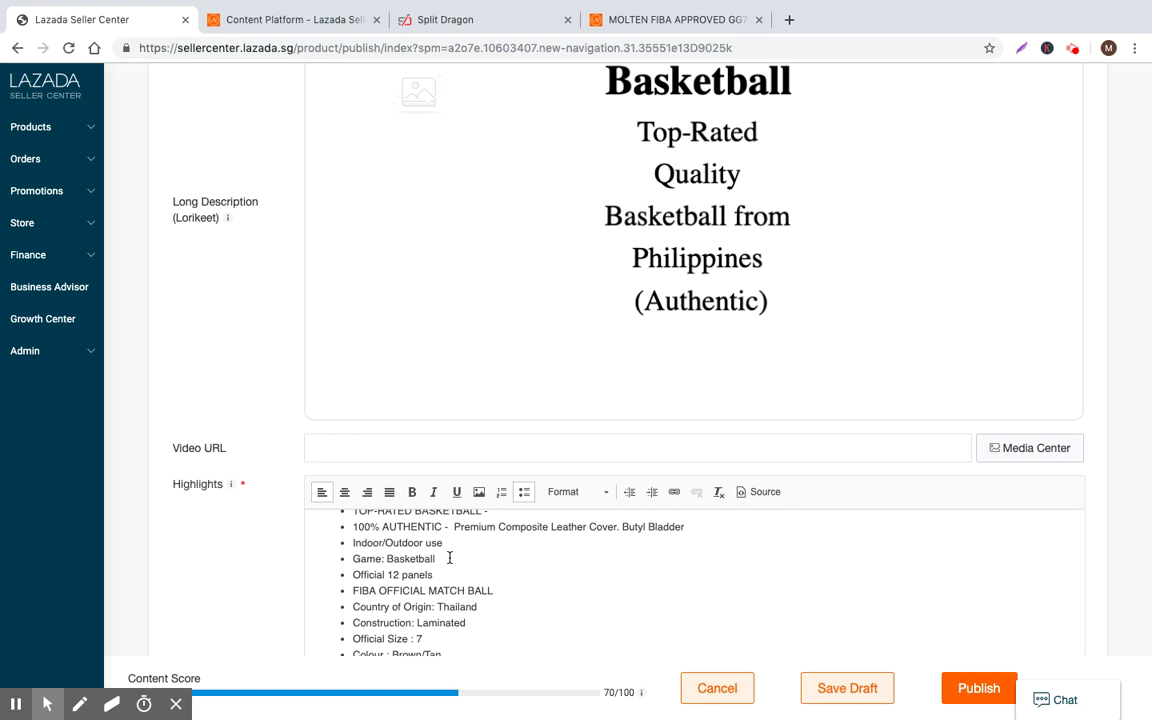
scroll(463, 555, "down", 1)
scroll(705, 532, "down", 5)
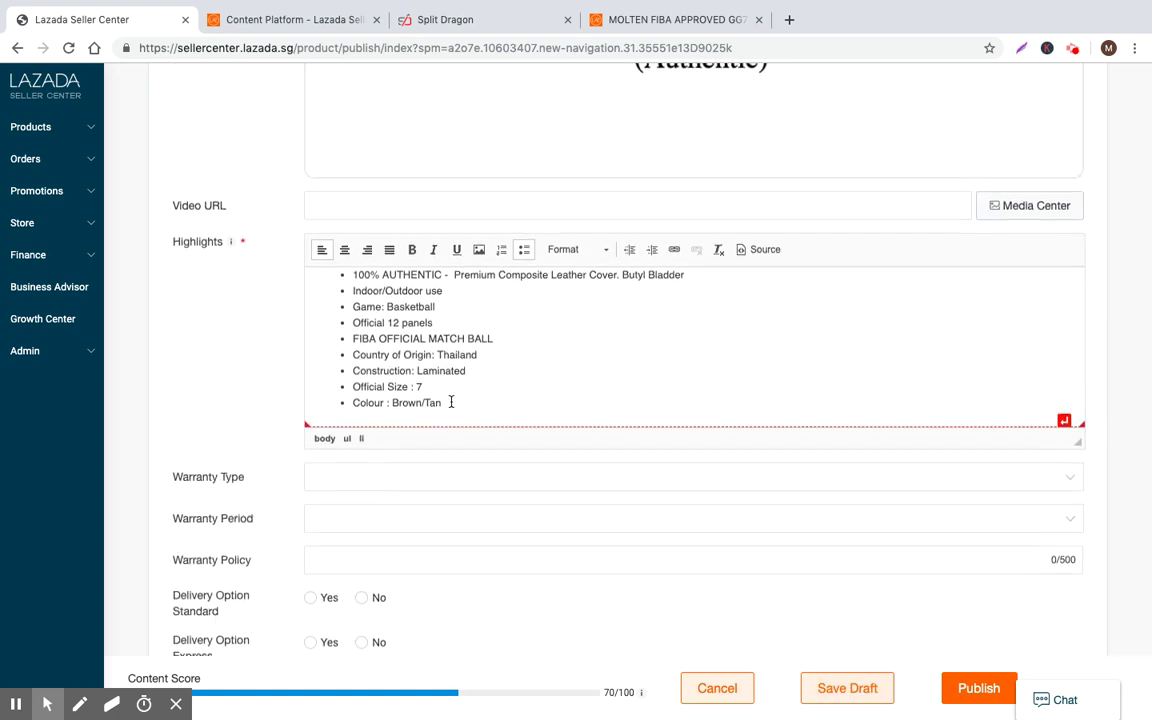
scroll(465, 236, "up", 2)
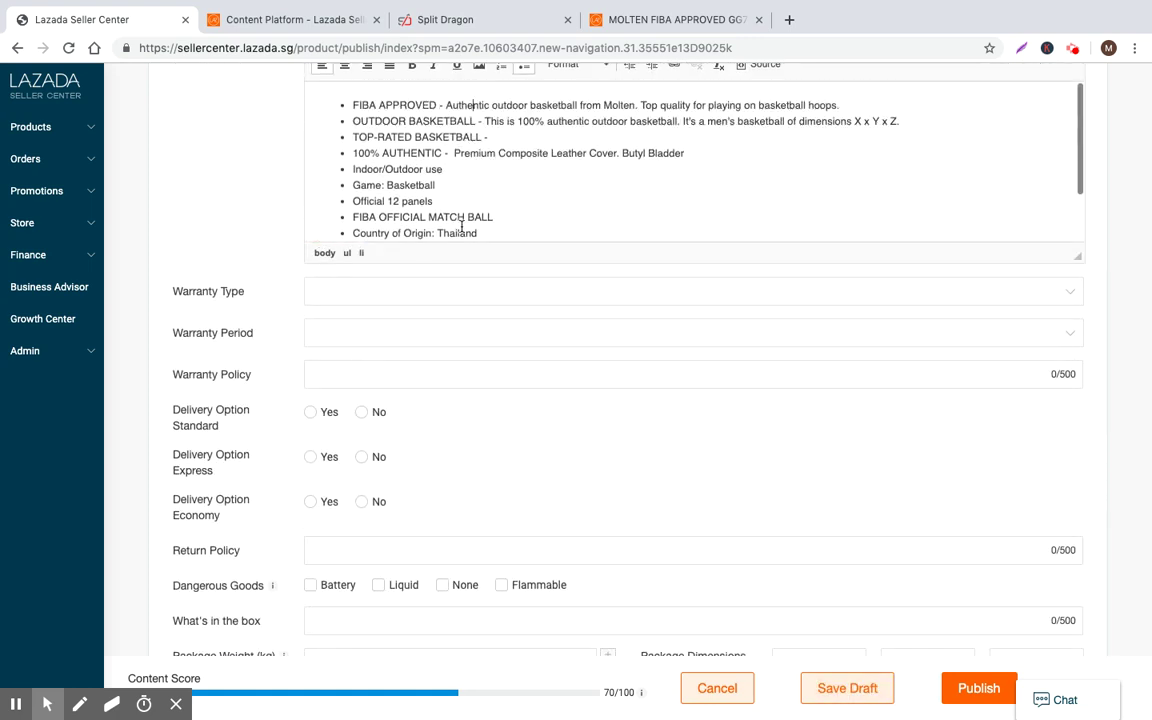
scroll(463, 228, "down", 2)
Move Construction: Laminated and Indoor/Outdoor use onto the TOP-RATED BASKETBALL bullet and remove the empty bullet
triple_click(329, 186)
key("super+c")
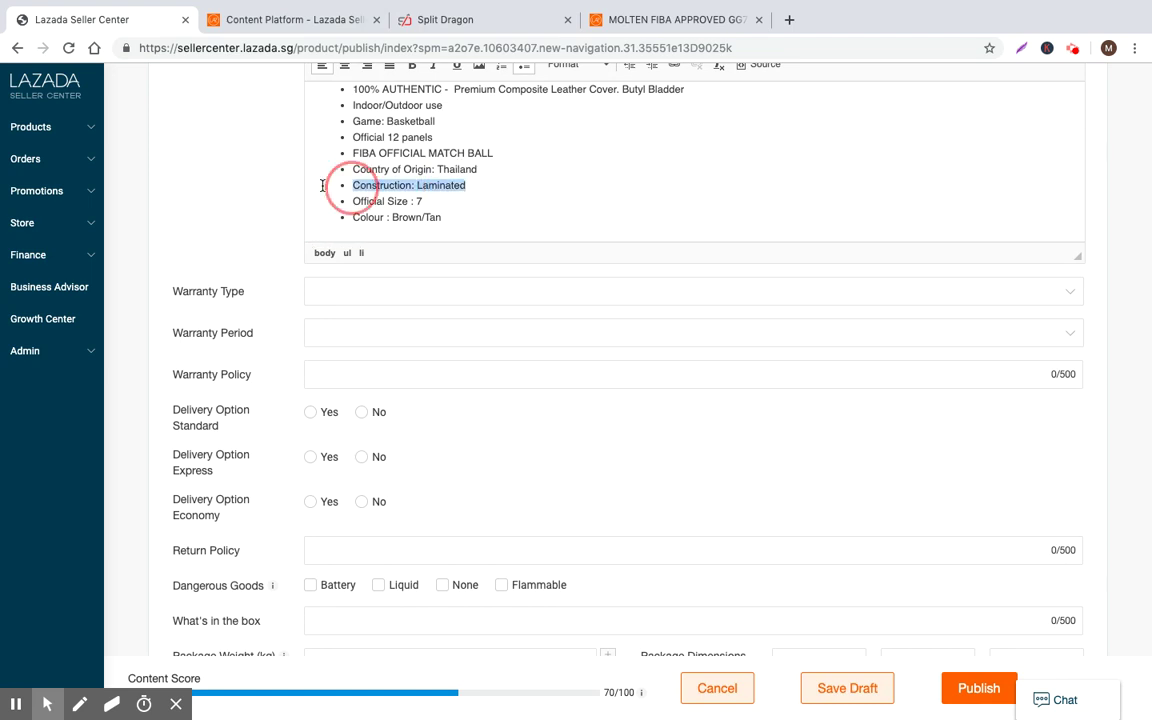
key("BackSpace")
scroll(504, 189, "up", 2)
left_click(514, 142)
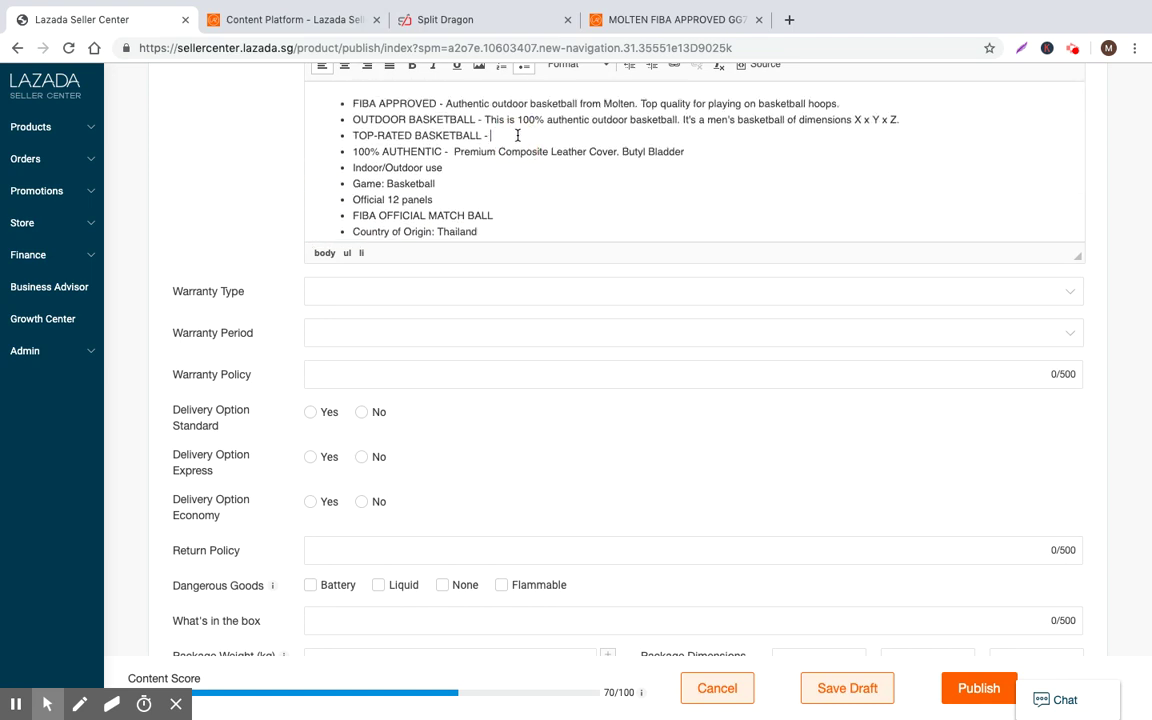
key("super+v")
triple_click(459, 167)
key("ctrl+x")
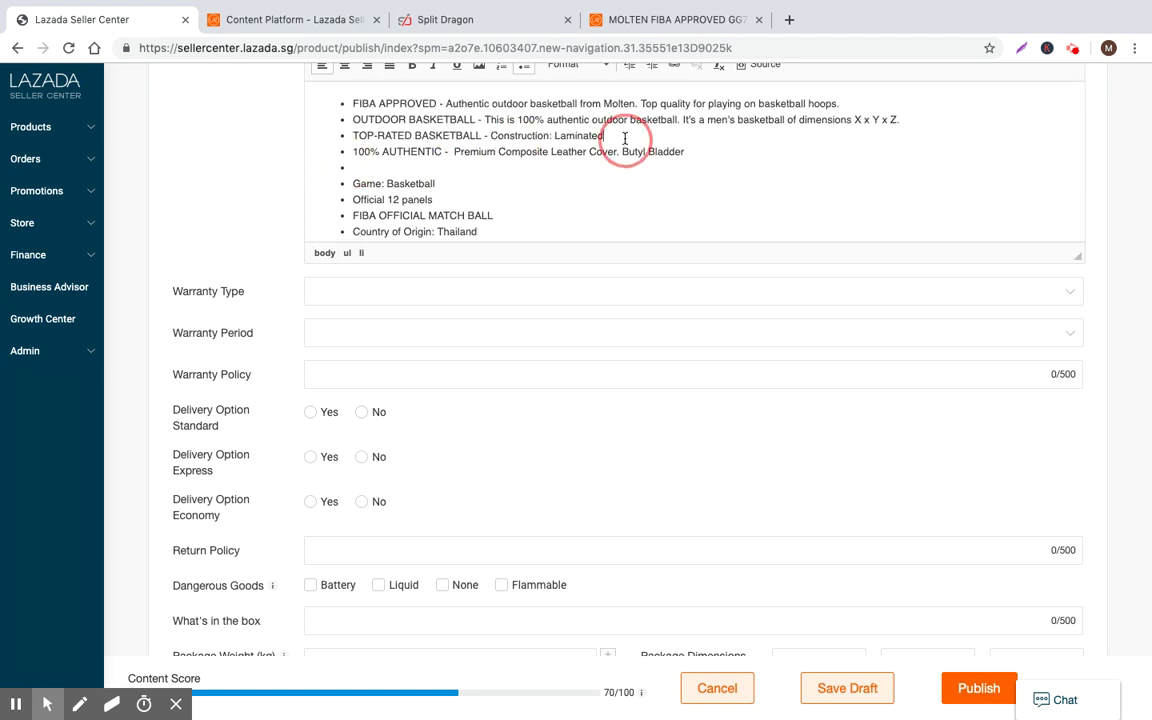
left_click(625, 139)
type(".")
key("ctrl+v")
left_click(378, 167)
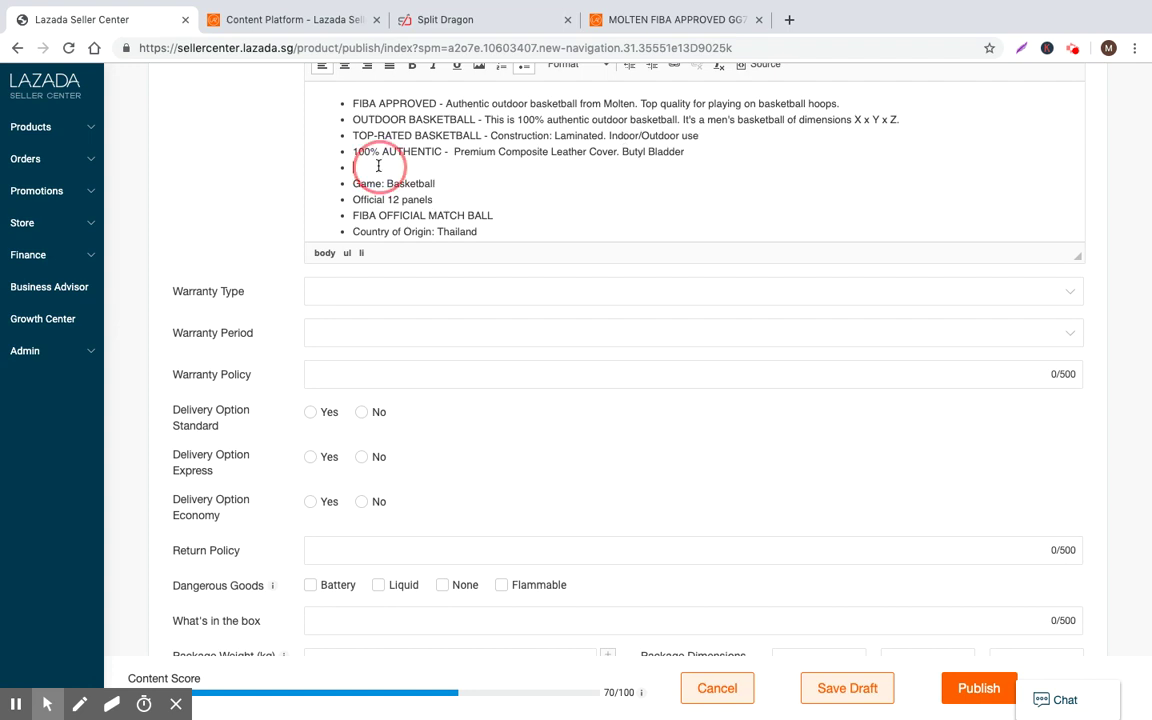
key("BackSpace")
Append Game: Basketball after Butyl Bladder and Official 12 panels to the TOP-RATED line
triple_click(355, 168)
key("ctrl+x")
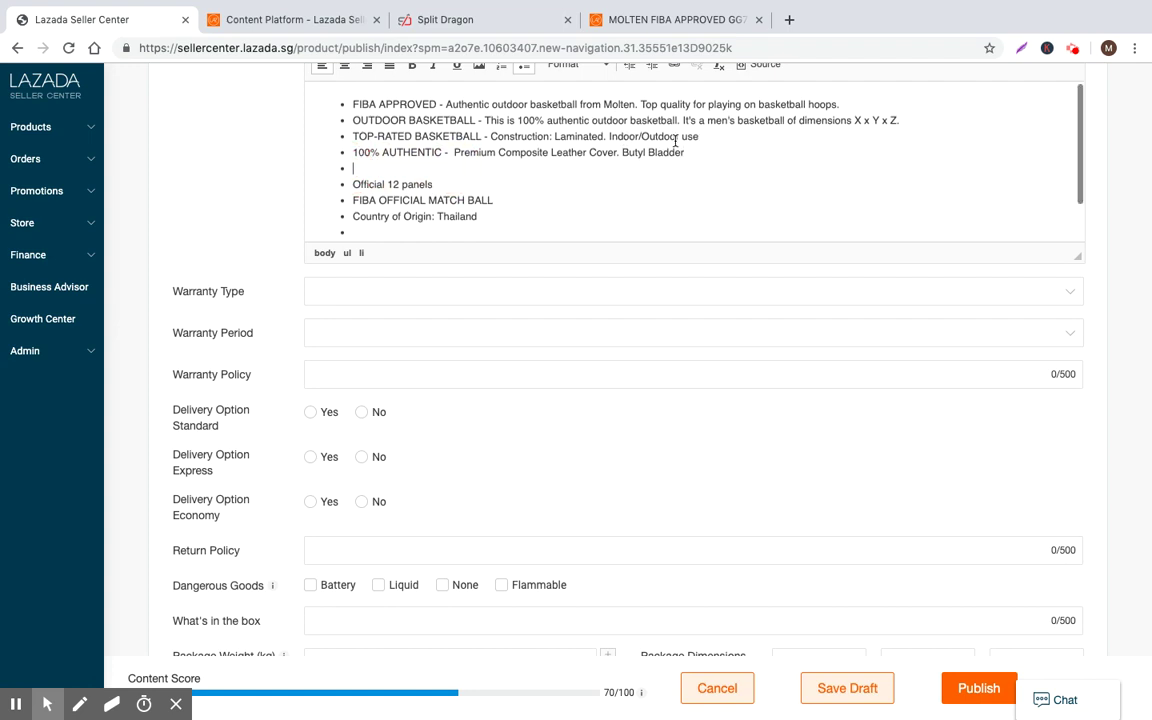
left_click(725, 149)
type(".")
key("ctrl+v")
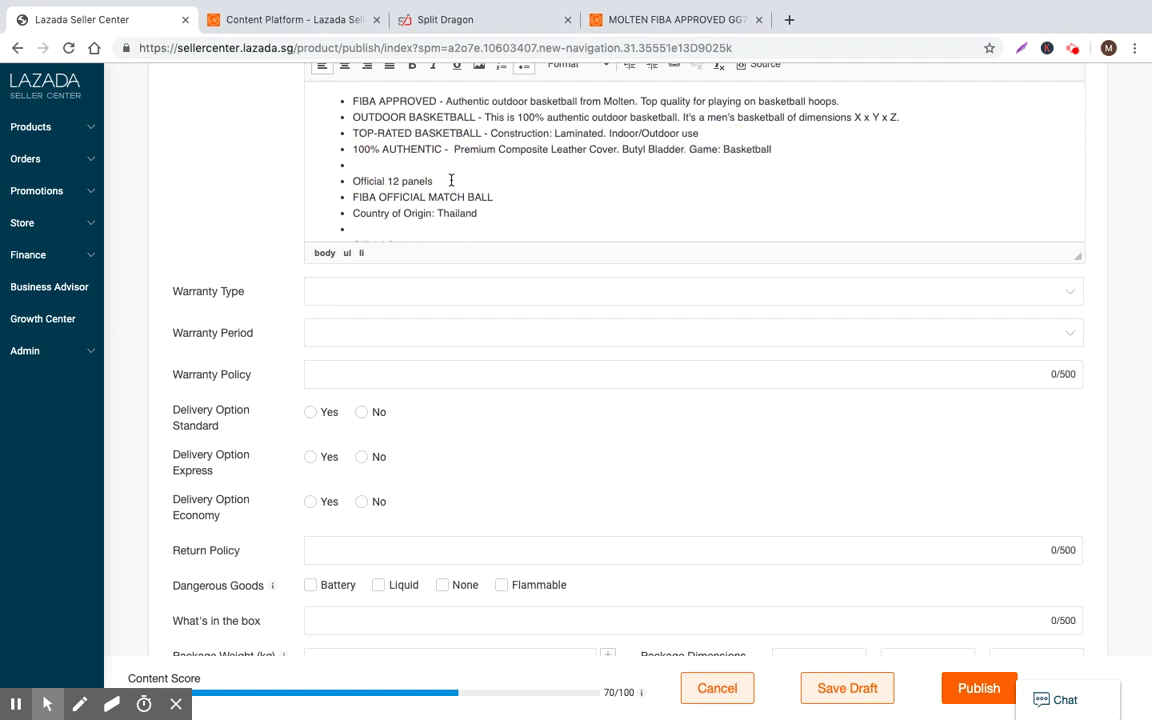
triple_click(451, 180)
key("ctrl+x")
key("Up")
key("Up")
key("Up")
left_click(739, 133)
type(".")
key("ctrl+v")
Make FIBA OFFICIAL MATCH BALL its own bullet followed by Country of Origin: Thailand
triple_click(373, 196)
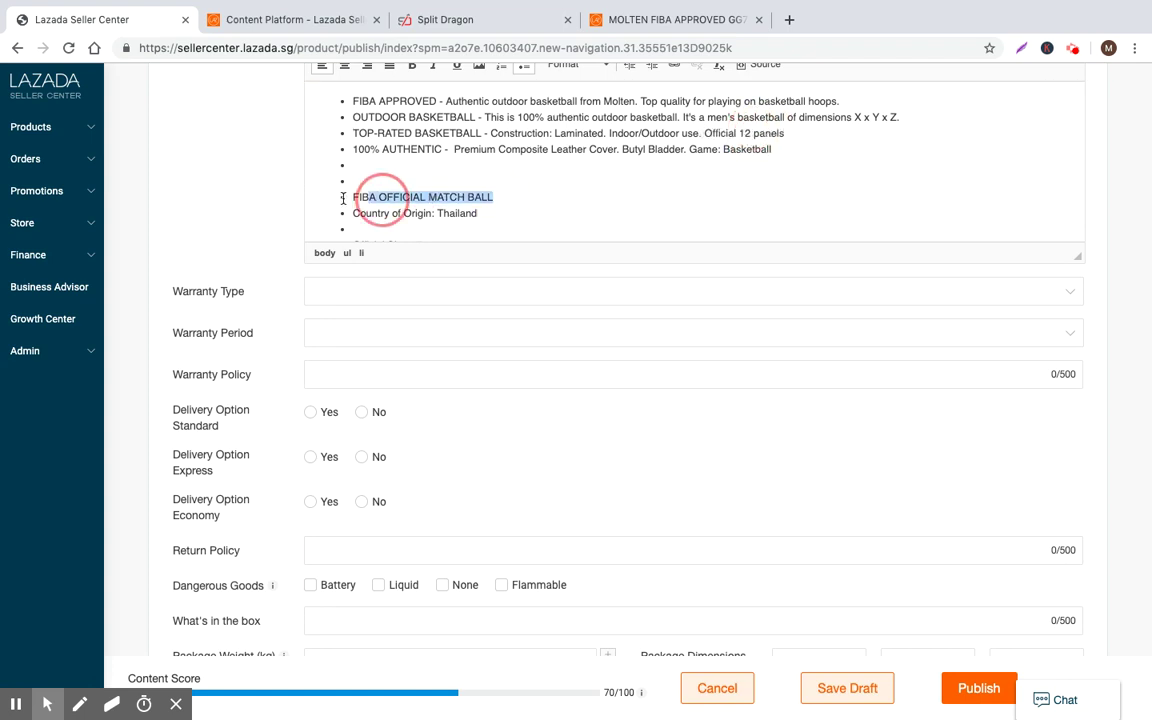
key("ctrl+x")
left_click(387, 166)
key("ctrl+v")
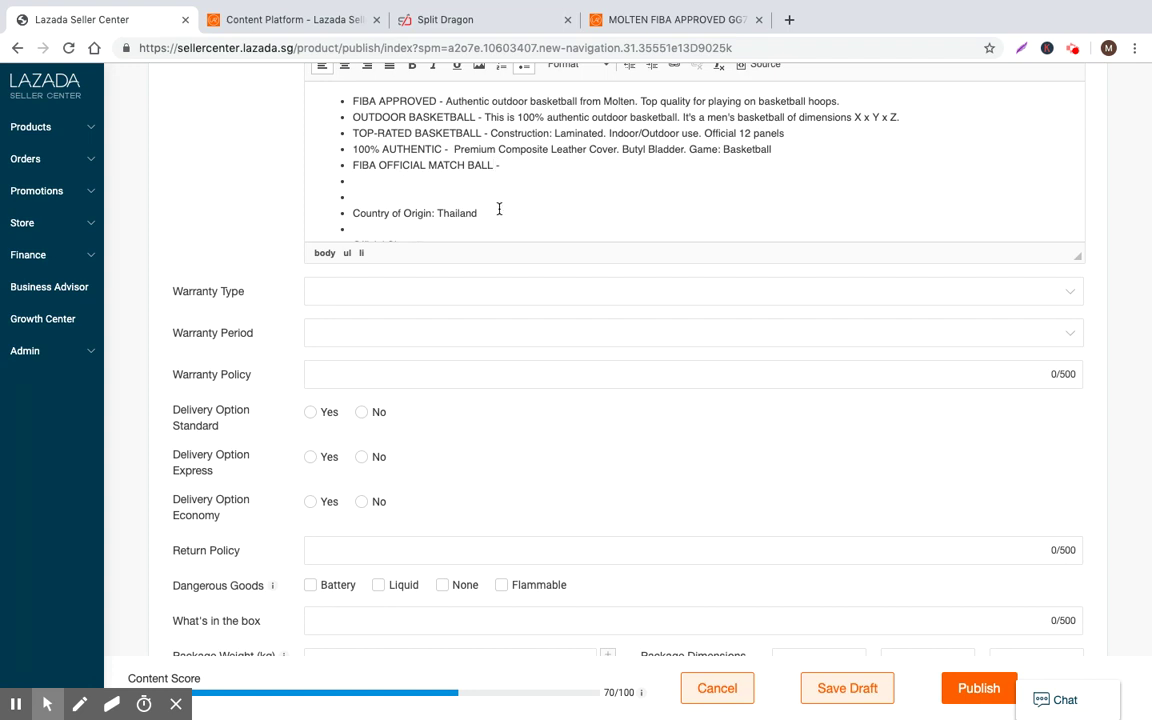
left_click_drag(499, 213, 314, 213)
key("ctrl+x")
key("Up")
key("Up")
key("Up")
left_click(540, 165)
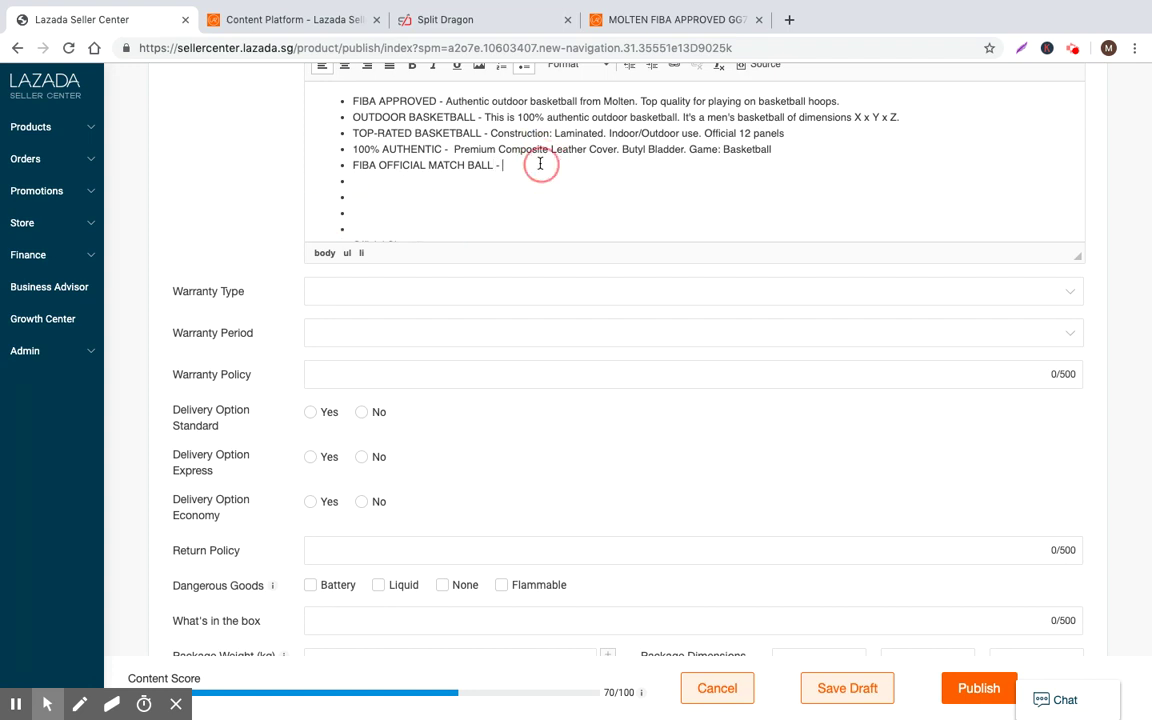
key("ctrl+v")
left_click(410, 180)
key("BackSpace")
key("BackSpace")
key("BackSpace")
key("BackSpace")
Append Official Size : 7 and Colour : Brown/Tan after Thailand and delete the last empty bullet
key("shift+Down")
key("shift+Down")
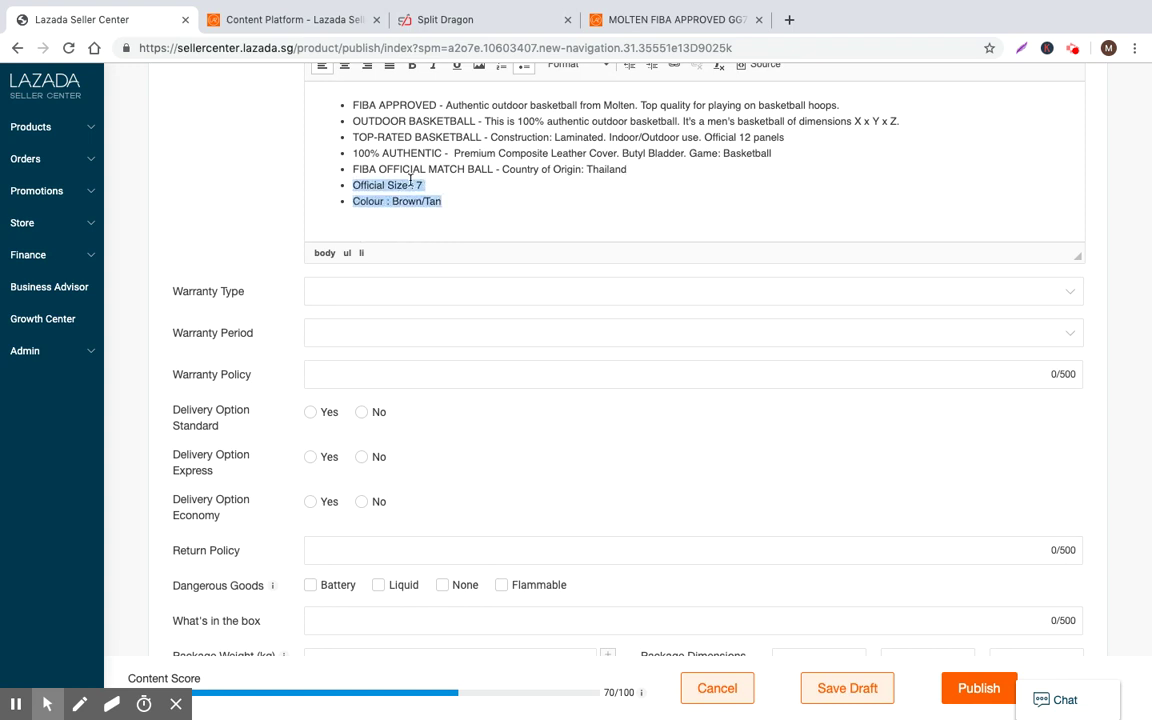
key("BackSpace")
key("ctrl+z")
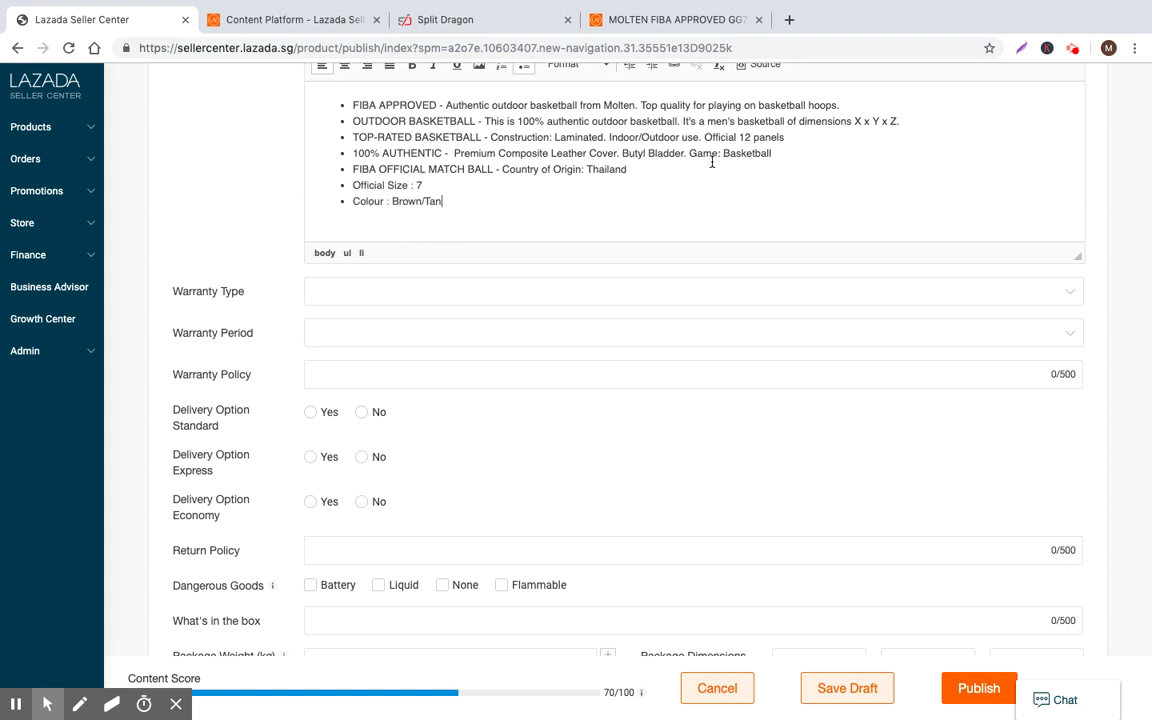
triple_click(384, 182)
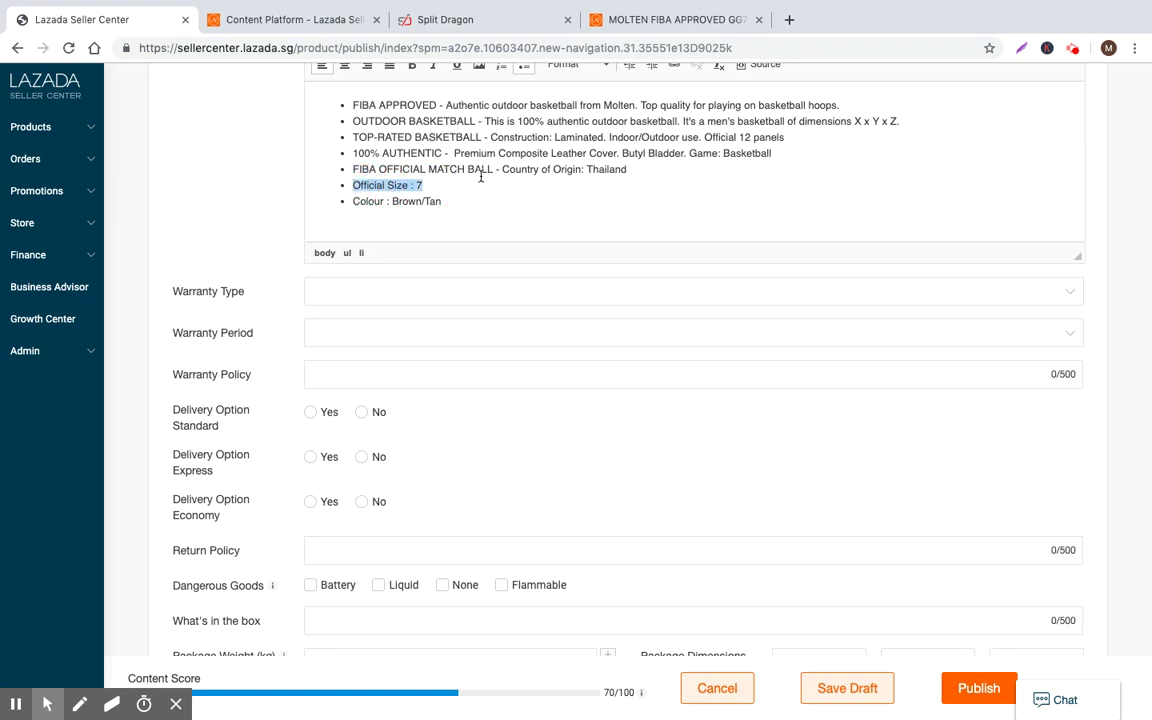
key("BackSpace")
left_click(648, 166)
key("ctrl+v")
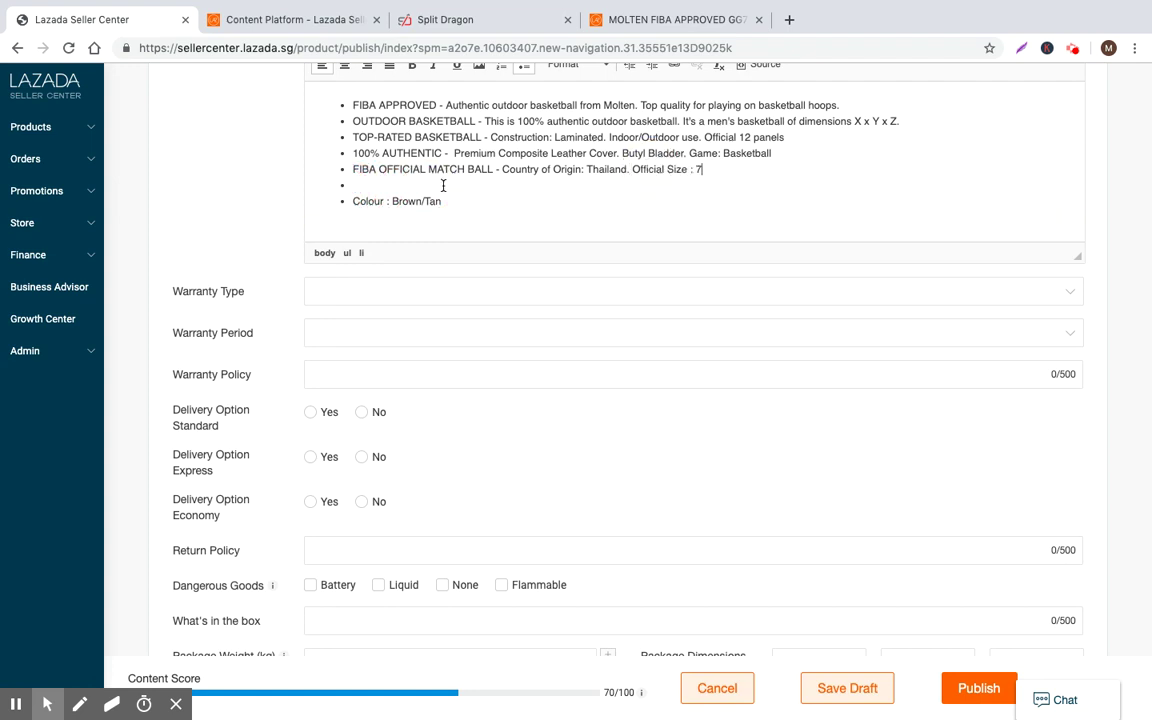
left_click_drag(442, 201, 306, 199)
key("BackSpace")
left_click(780, 169)
type(".")
key("ctrl+v")
left_click(399, 211)
key("BackSpace")
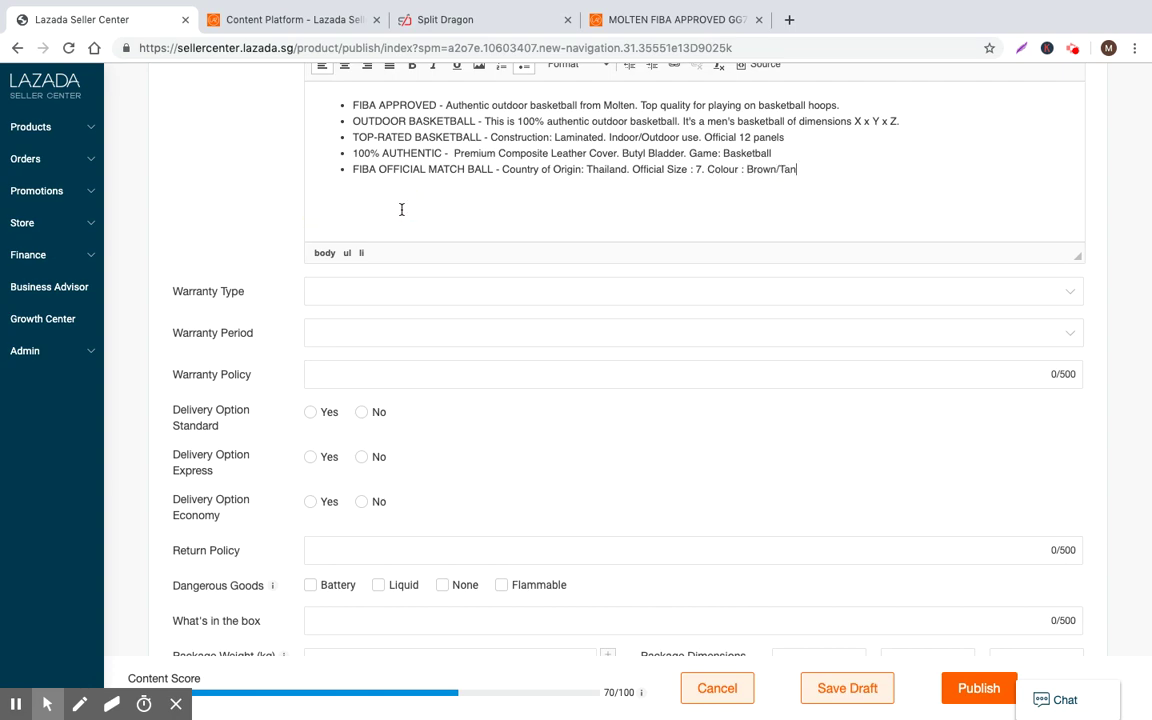
Set the warranty type to No Warranty and leave the warranty period unselected
scroll(658, 340, "up", 3)
scroll(639, 368, "down", 2)
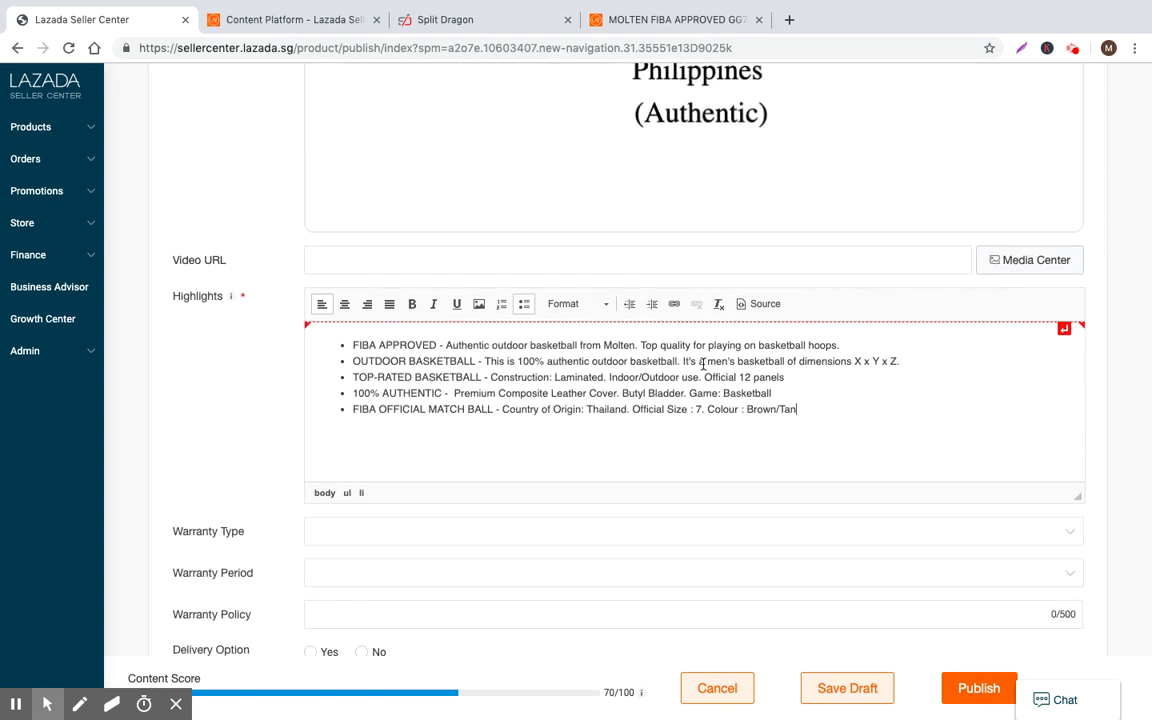
scroll(639, 368, "down", 3)
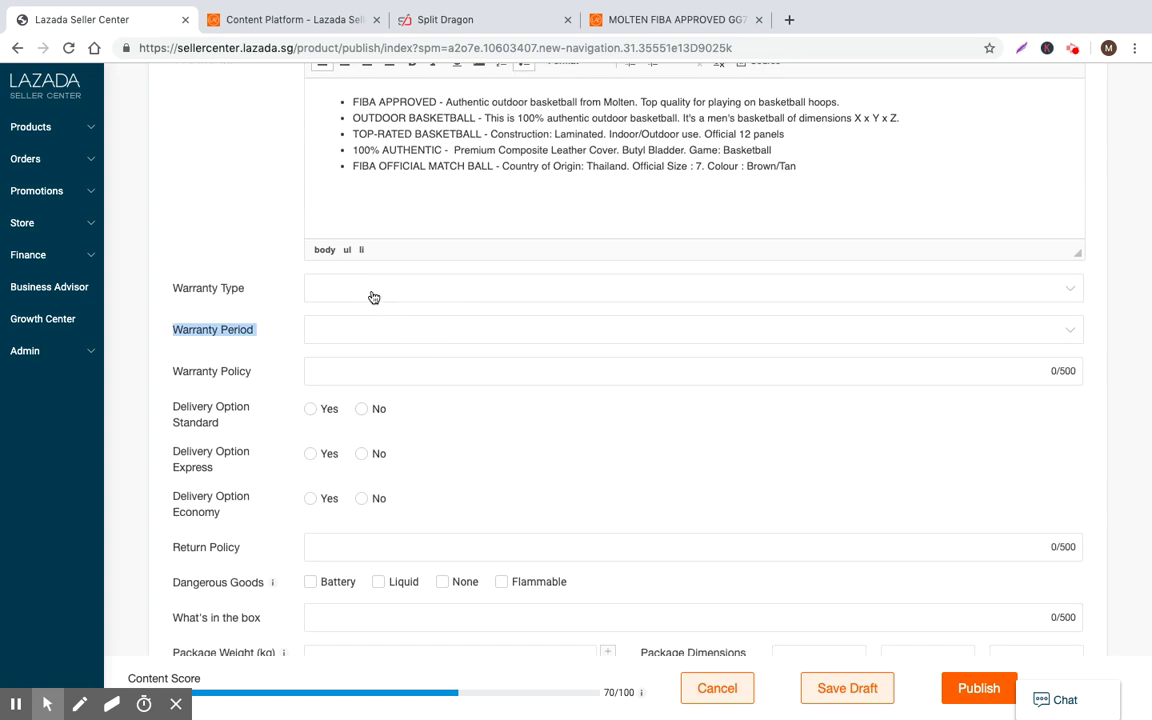
left_click(406, 293)
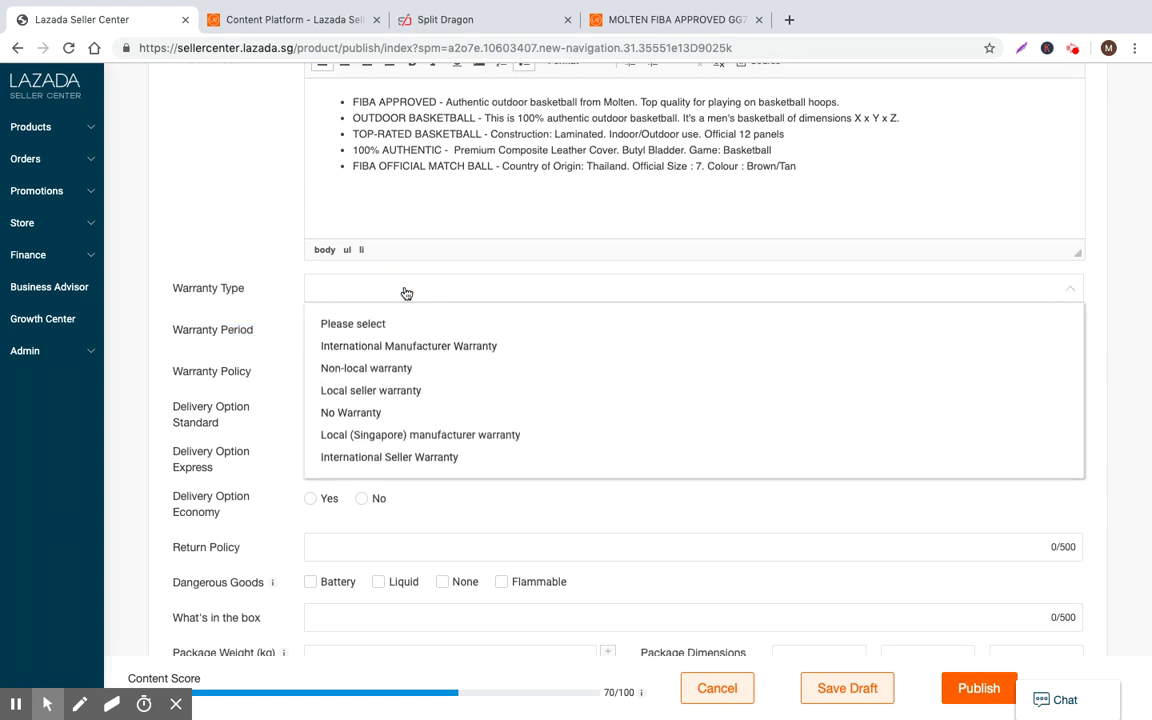
left_click(365, 413)
left_click(368, 330)
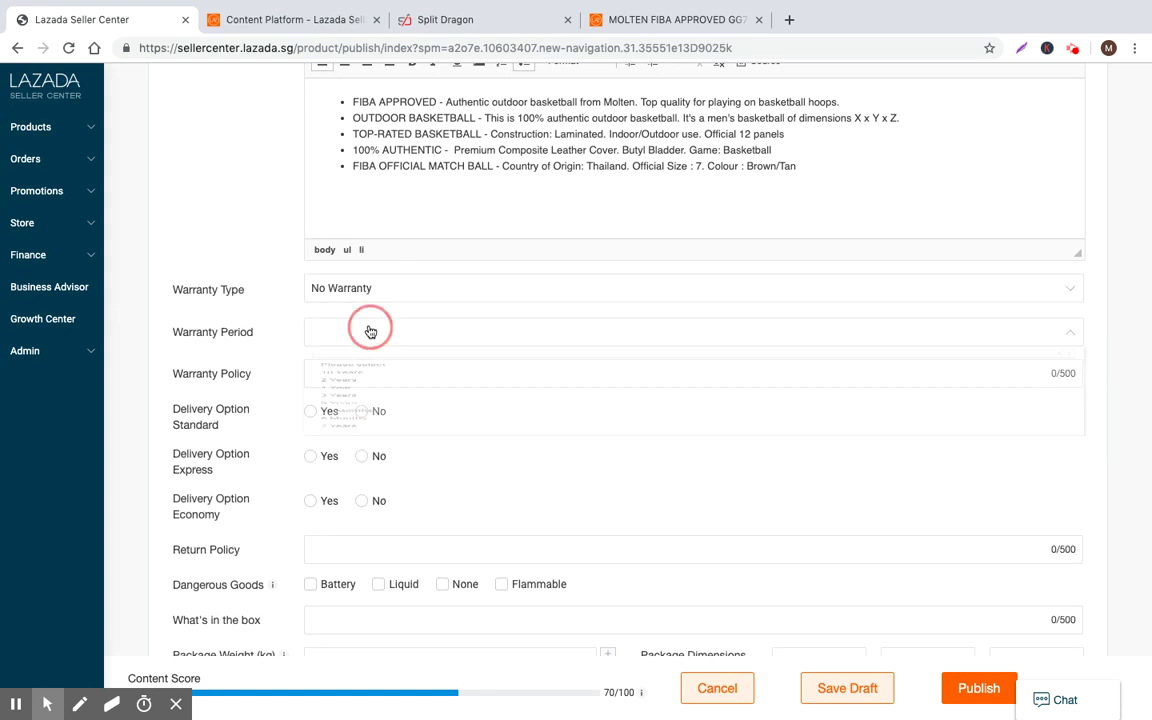
scroll(362, 430, "down", 10)
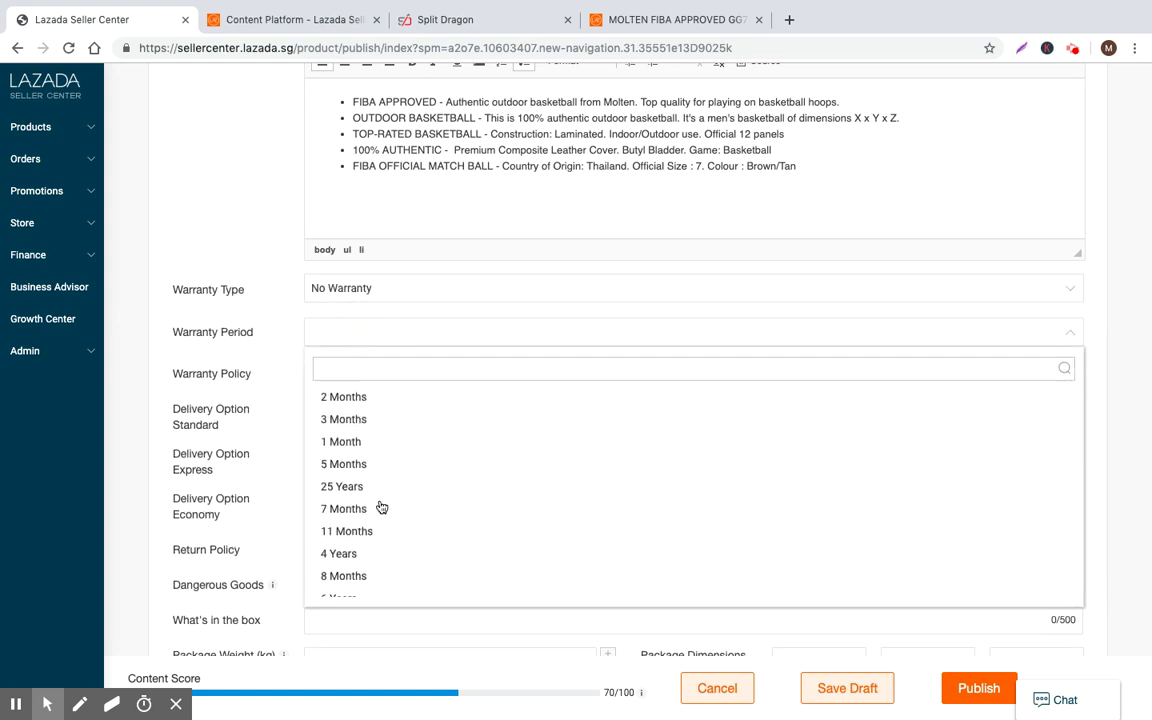
scroll(372, 515, "down", 3)
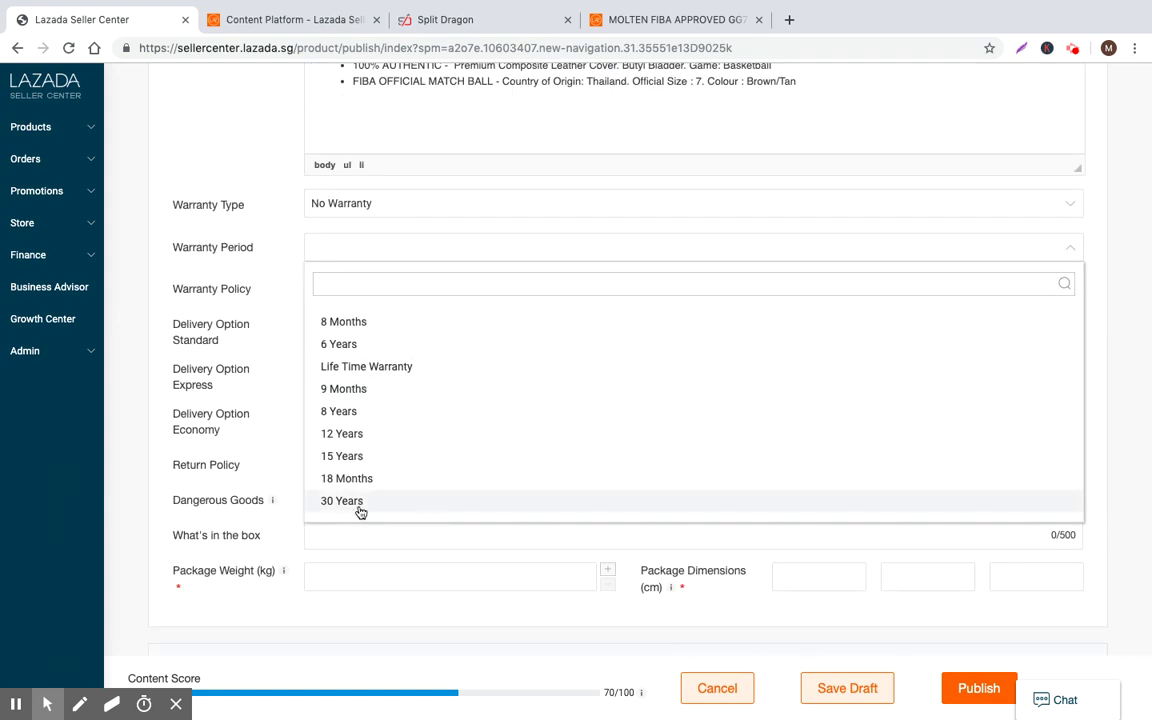
scroll(362, 508, "up", 2)
scroll(361, 500, "up", 10)
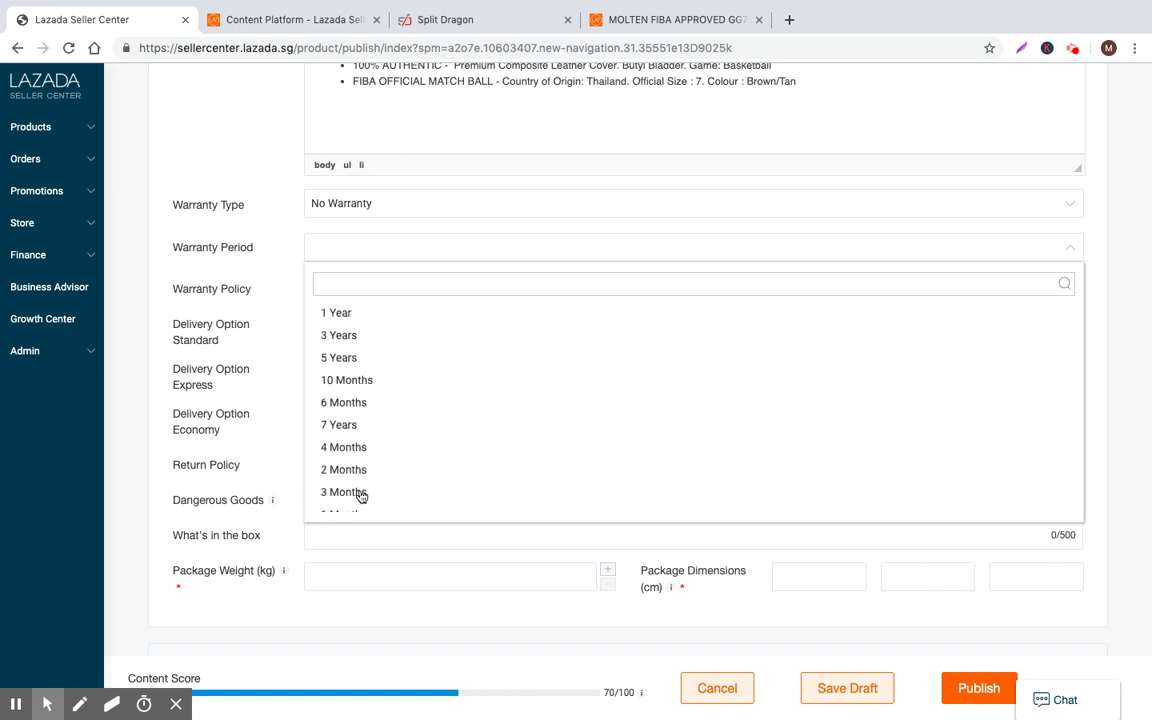
scroll(361, 460, "up", 3)
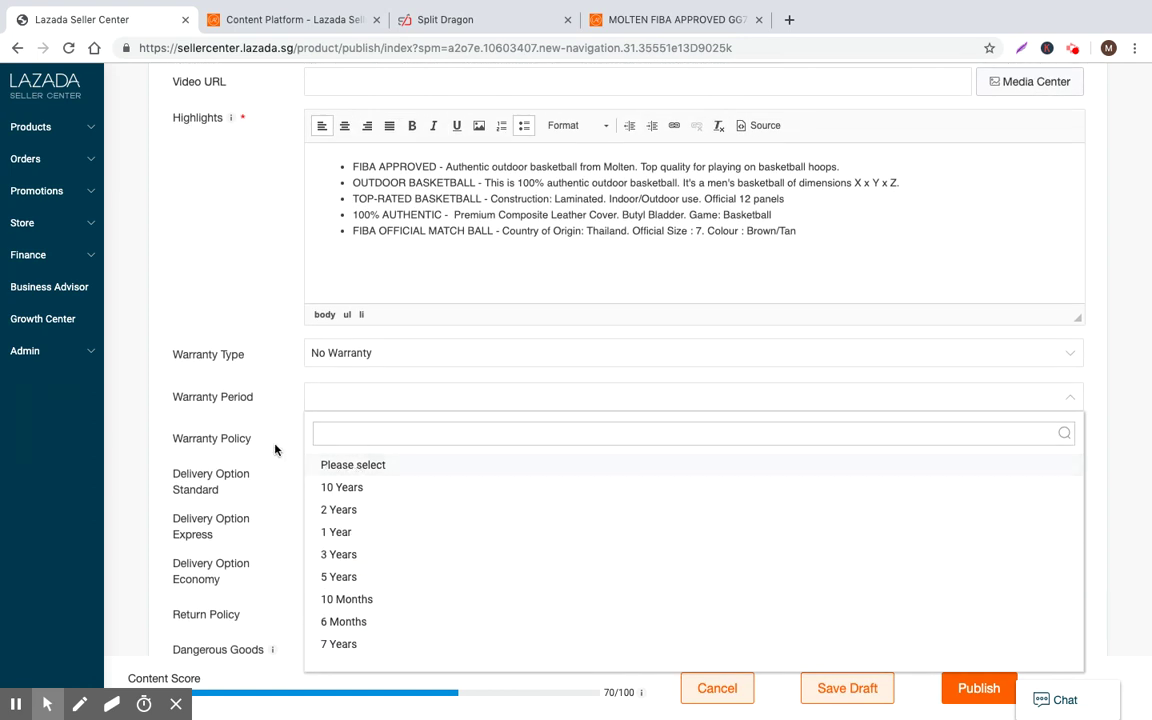
left_click(283, 442)
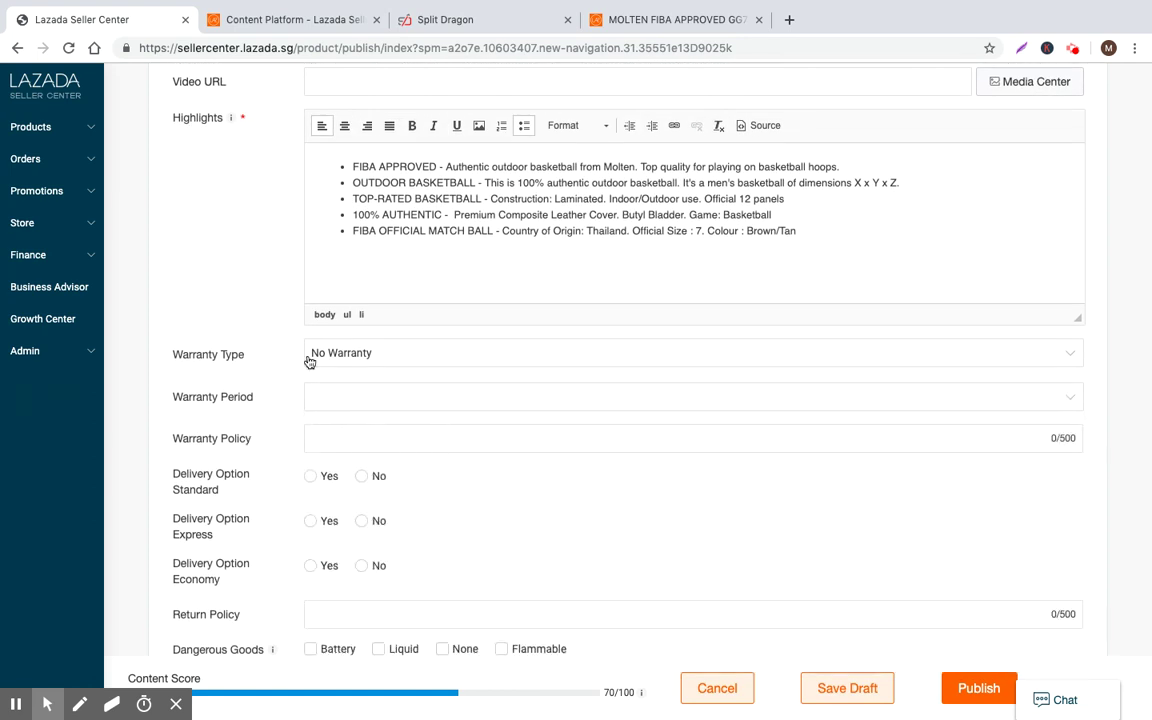
Set the Standard, Express and Economy delivery options to Yes
scroll(300, 400, "down", 2)
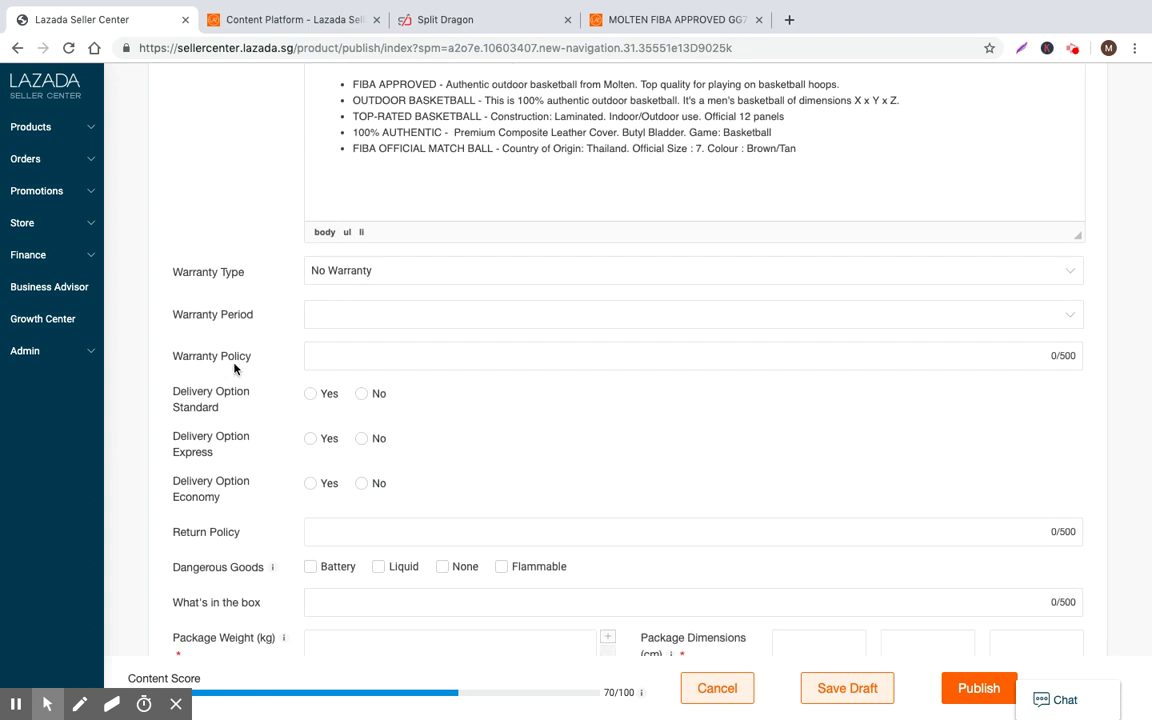
left_click(311, 394)
left_click(311, 439)
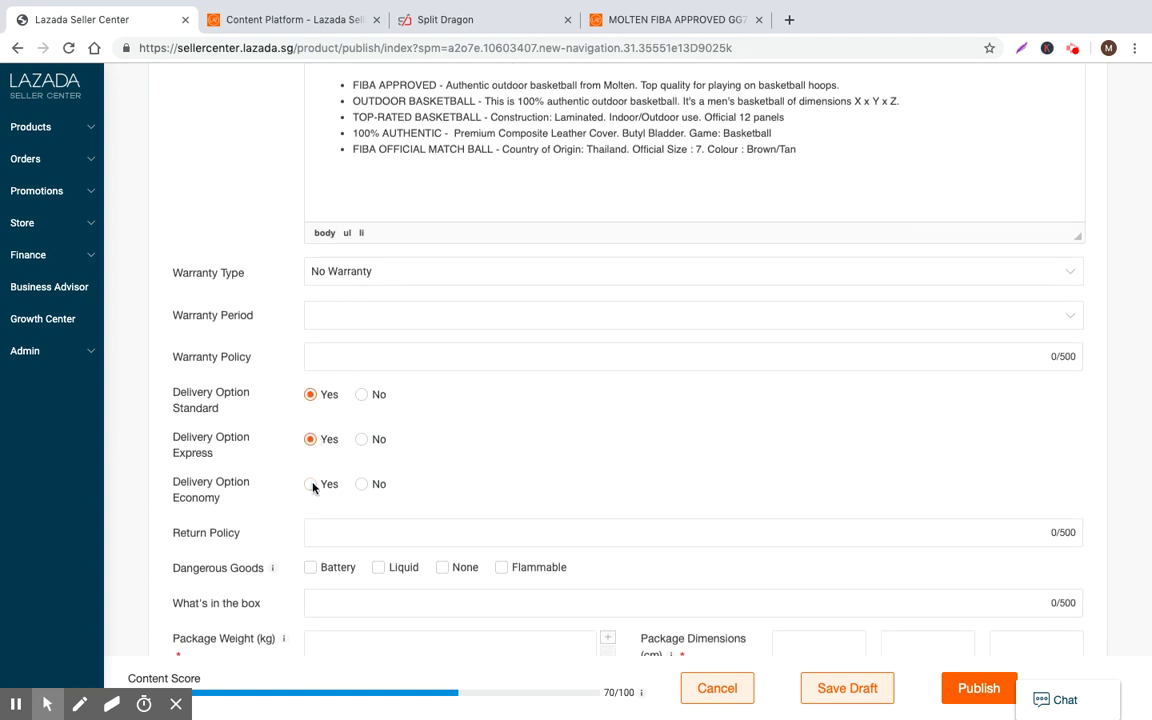
left_click(311, 484)
scroll(305, 480, "down", 5)
left_click(396, 322)
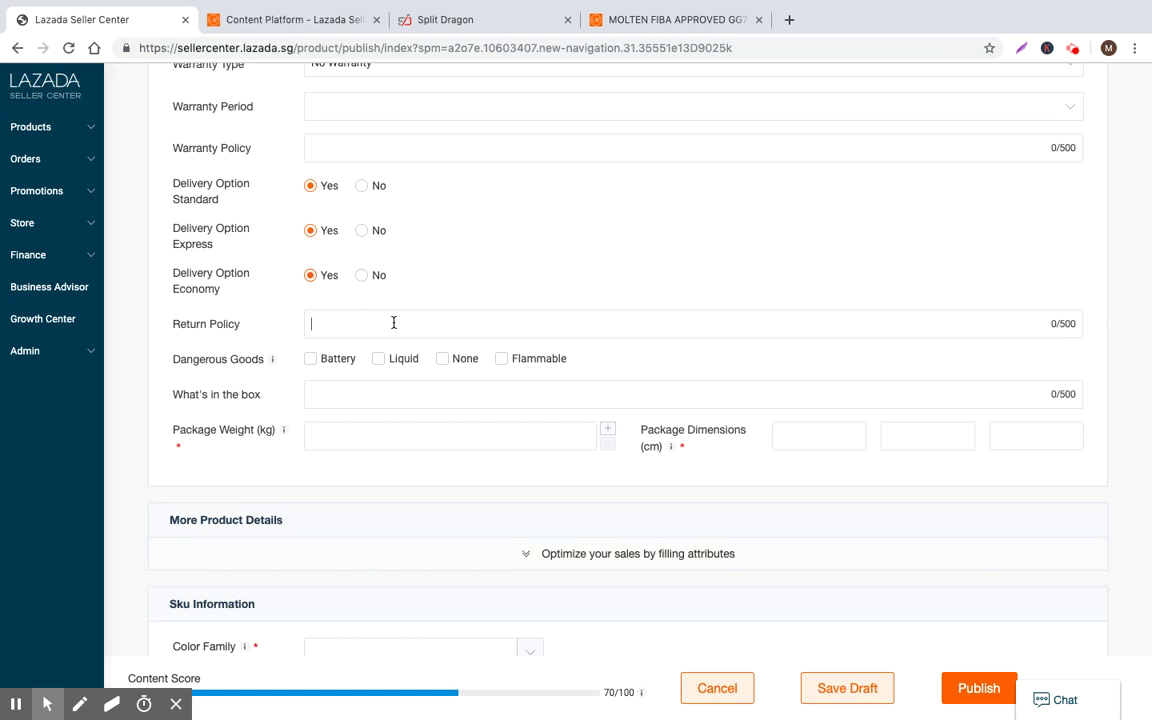
Enter a 30-day return policy for the basketball
type("RETURN TI")
key("BackSpace")
key("BackSpace")
key("BackSpace")
type("etur")
type("n within 20")
type("30 da")
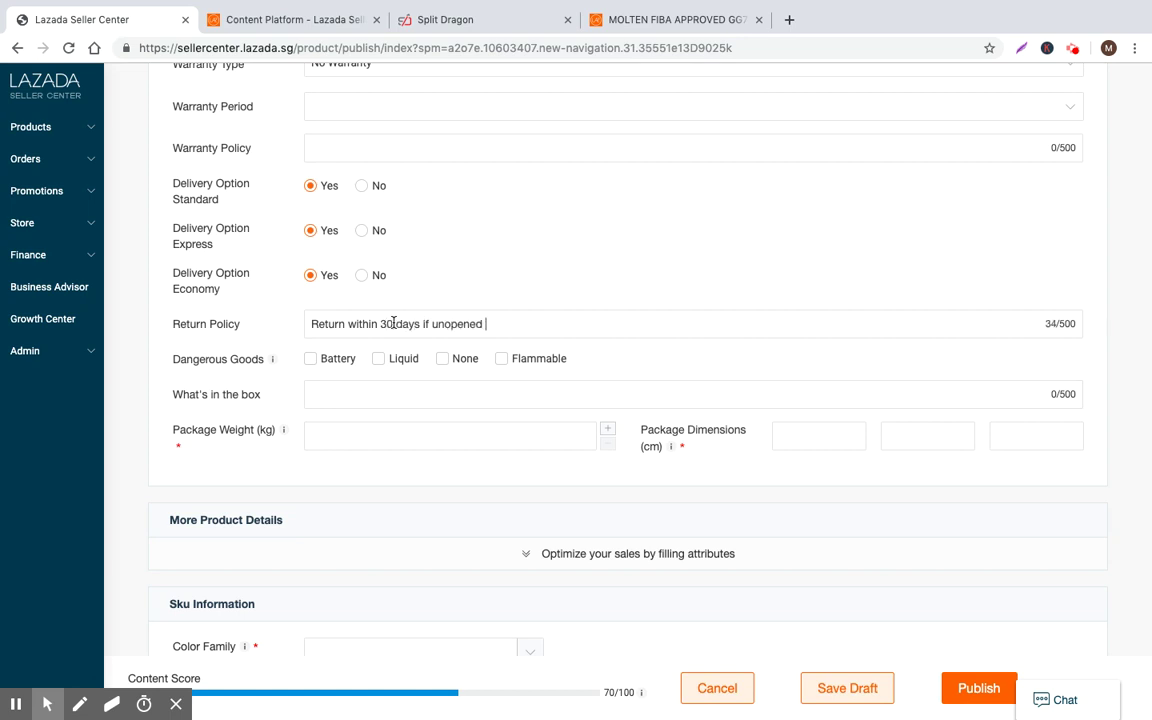
type("ackage.")
scroll(416, 336, "down", 1)
Set Dangerous Goods to None, list 'Basketball, Air Pump' in the box, and give a 1 kg package weight
left_click(450, 328)
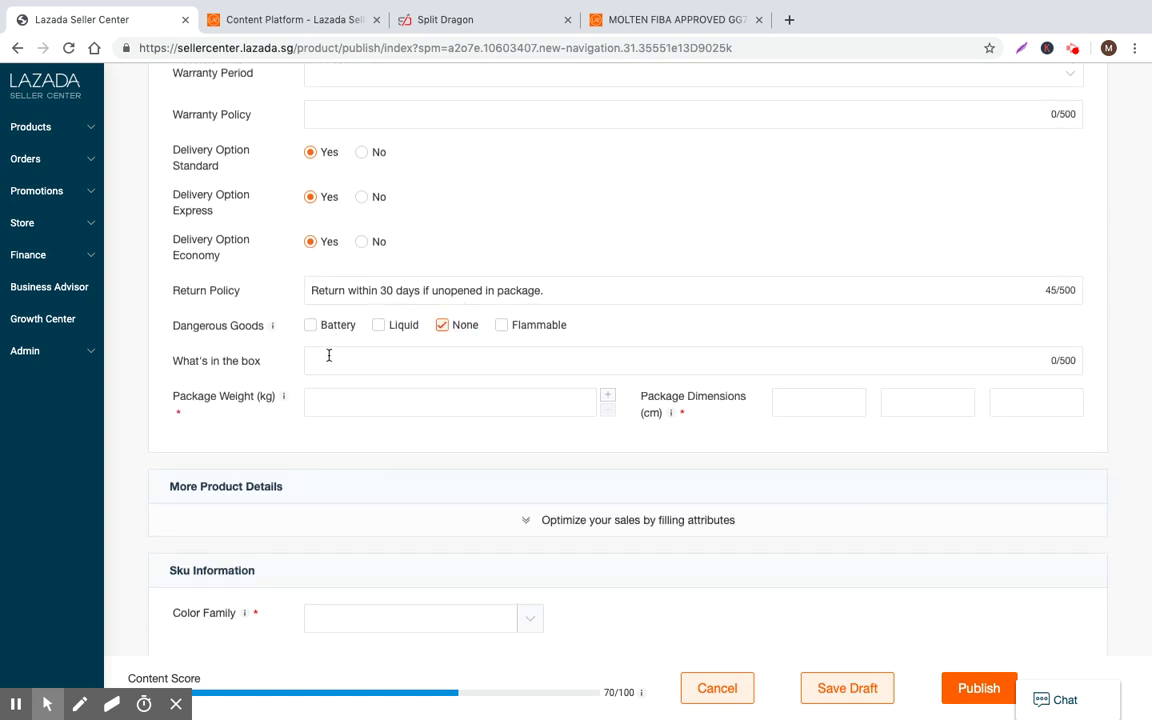
left_click(373, 364)
type("Basketball, Air Pump,")
left_click(337, 397)
left_click(773, 410)
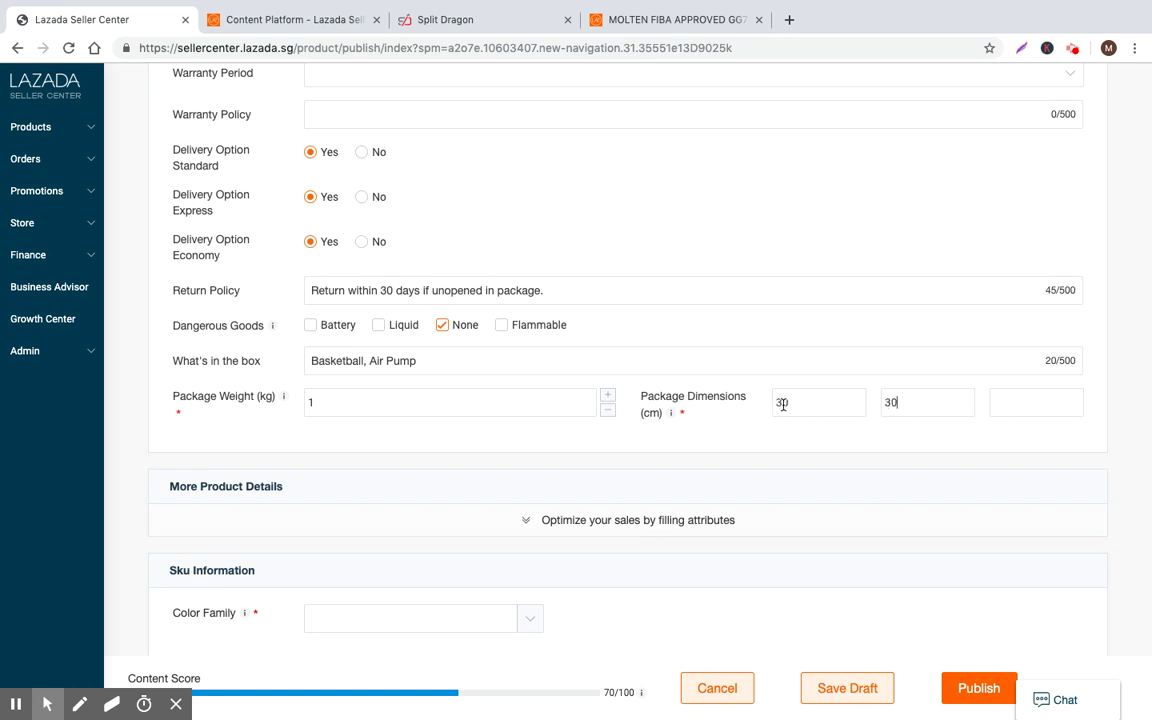
Expand More Product Details and scroll through the optional attributes like screen size and cable length
scroll(545, 447, "down", 2)
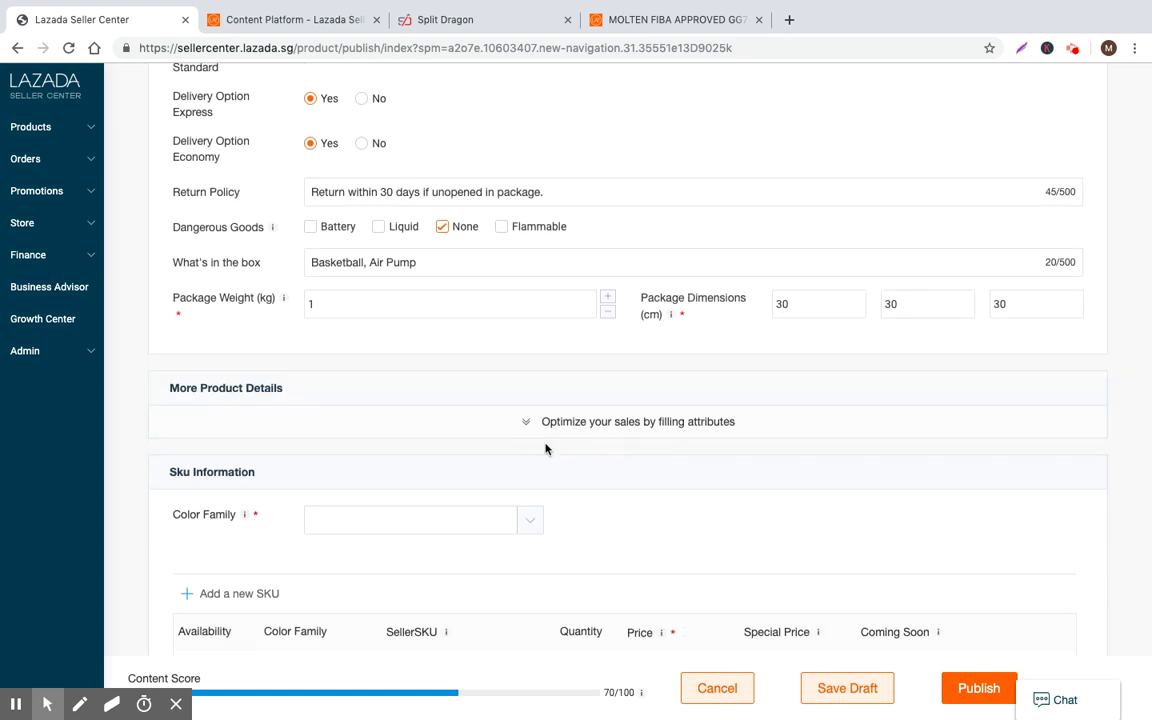
left_click(540, 420)
scroll(537, 414, "down", 2)
scroll(226, 290, "down", 1)
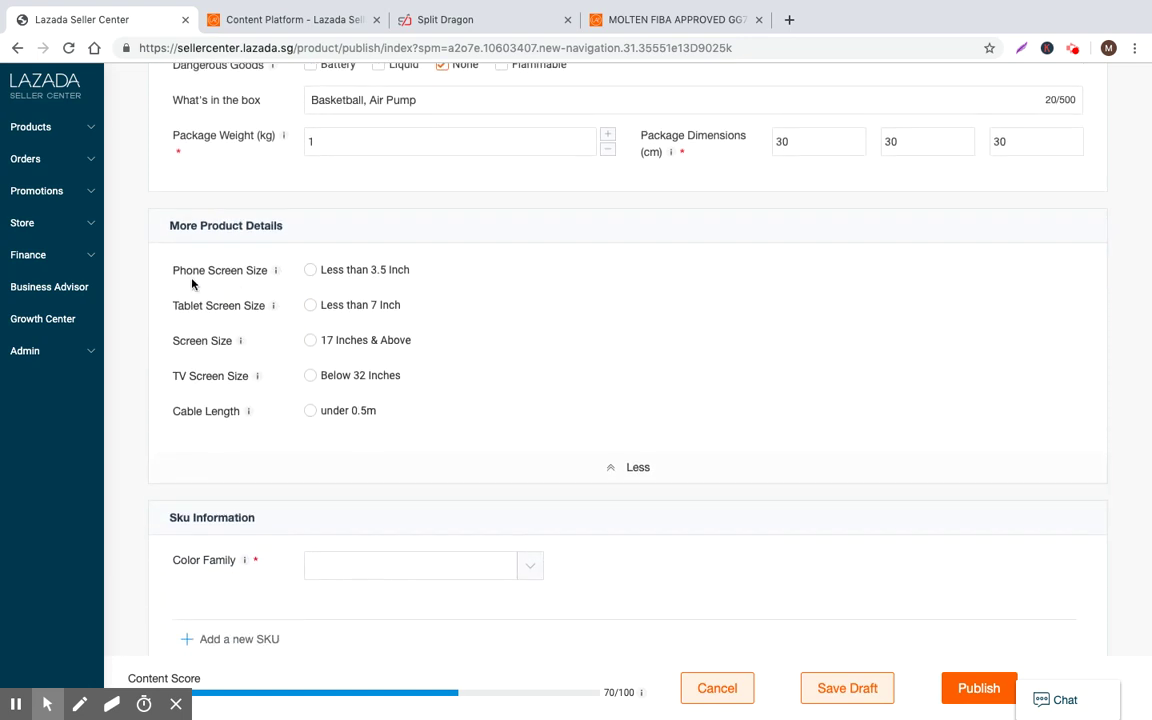
left_click_drag(170, 225, 303, 226)
left_click(303, 226)
Collapse the More Product Details section and expand it again
scroll(247, 329, "down", 1)
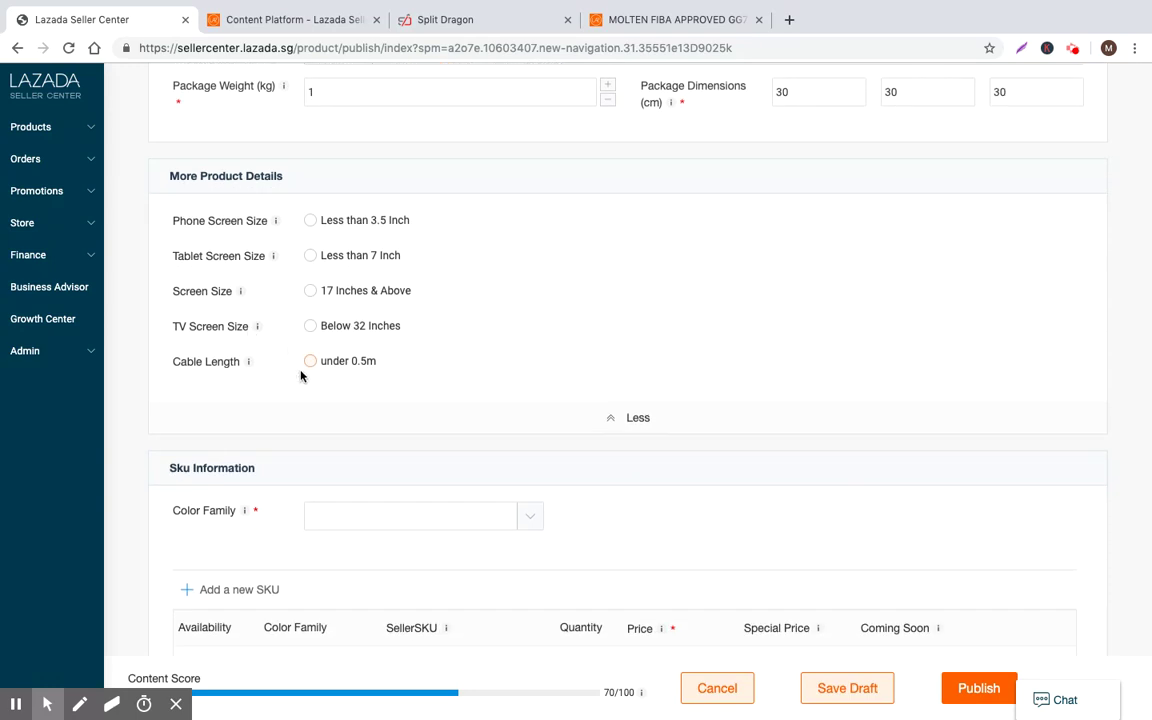
scroll(301, 375, "down", 1)
scroll(303, 375, "up", 1)
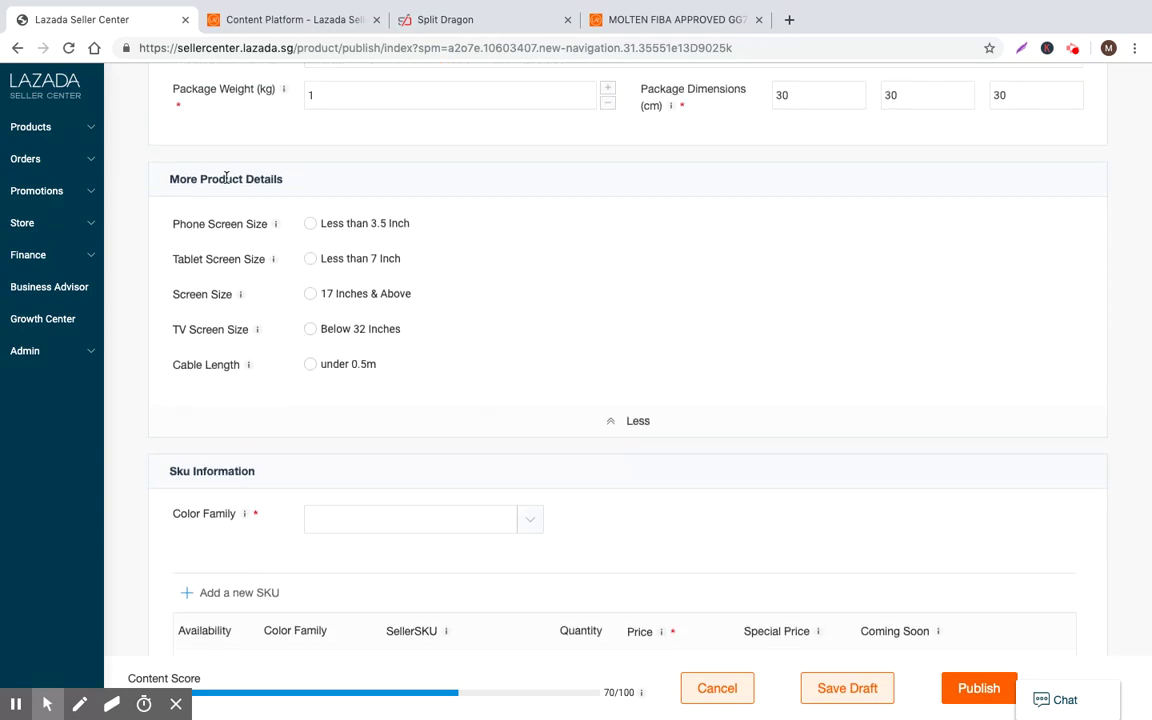
left_click(616, 425)
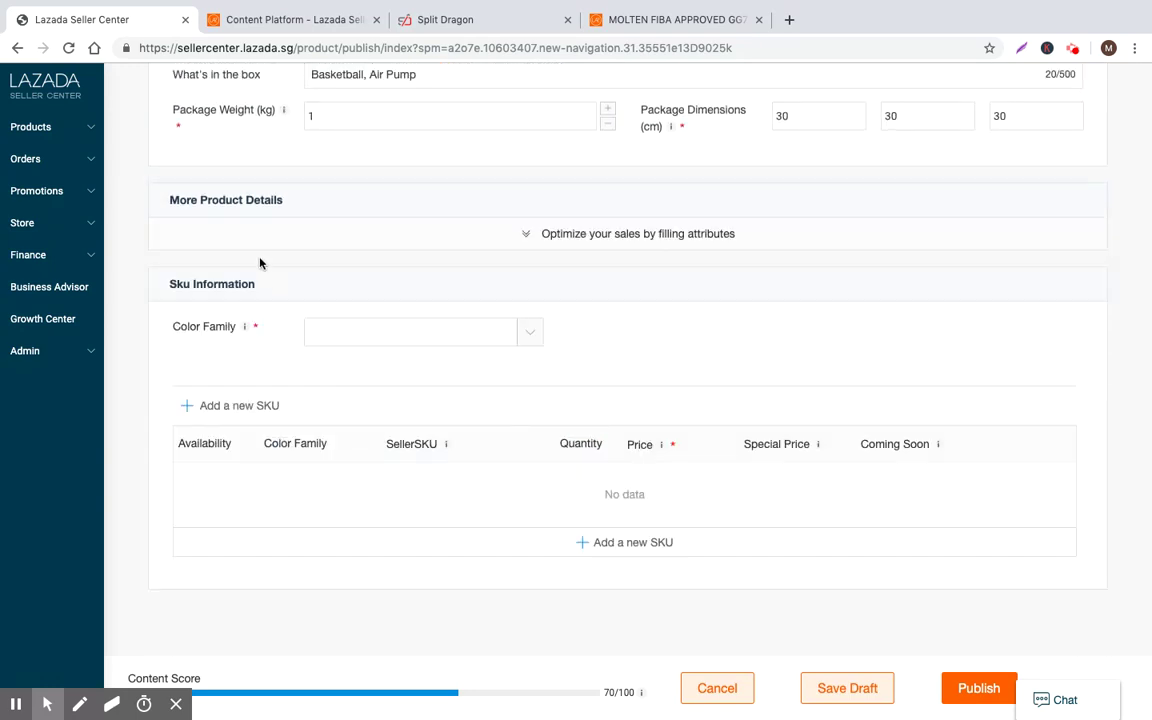
left_click(553, 234)
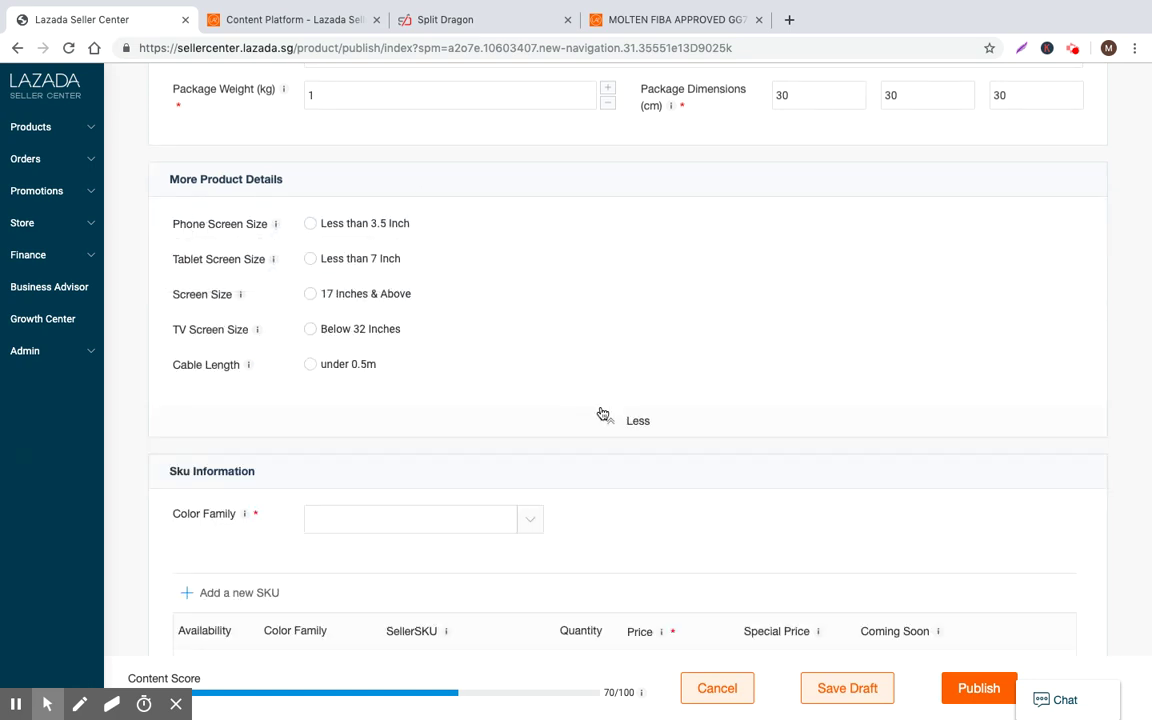
scroll(401, 413, "down", 1)
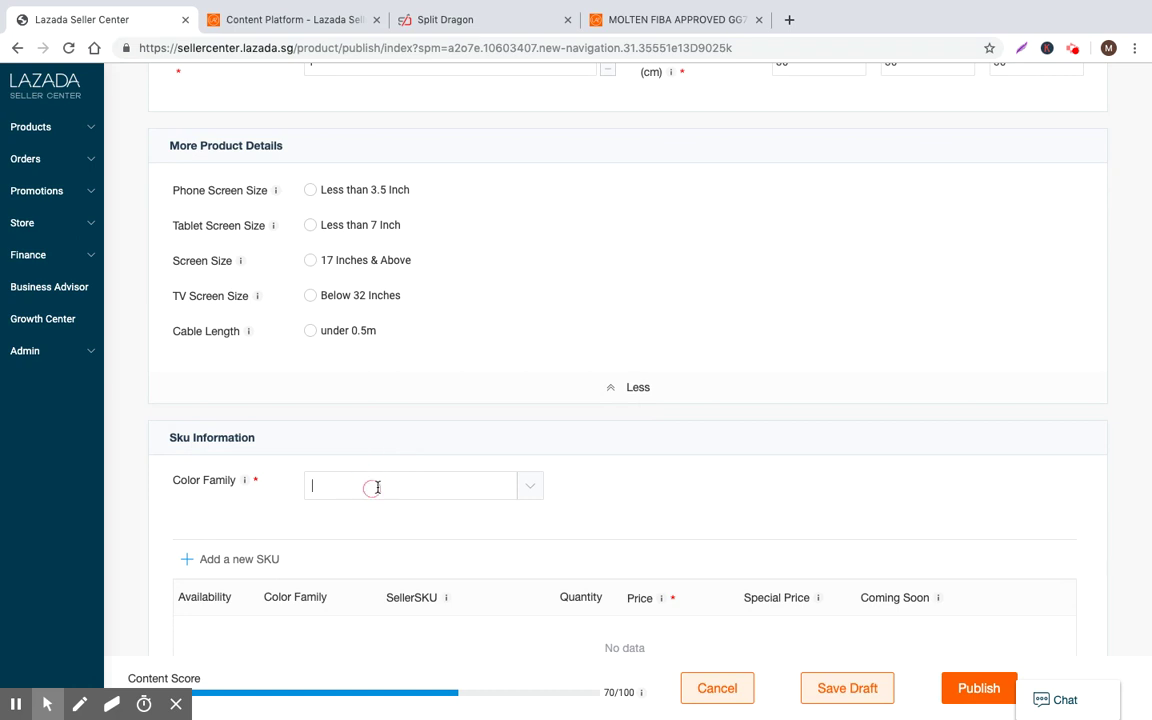
Set Color Family to Brown so a Brown SKU row is added
scroll(424, 458, "down", 3)
left_click(531, 342)
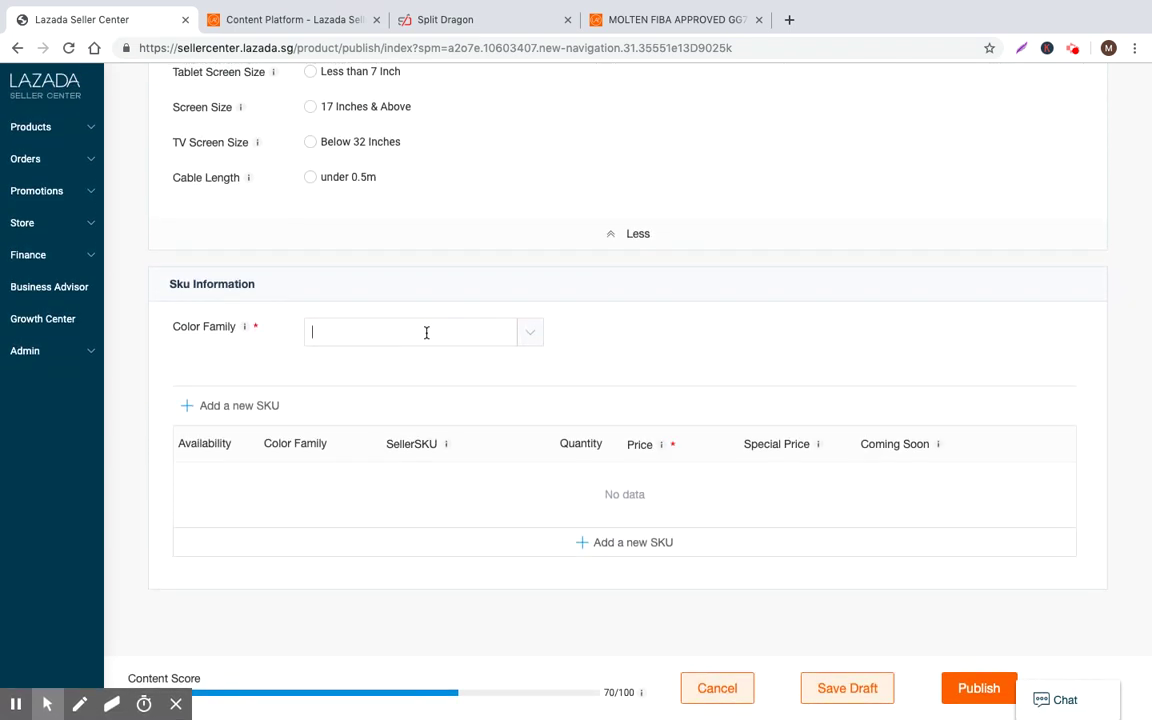
mouse_move(245, 328)
type("Brown")
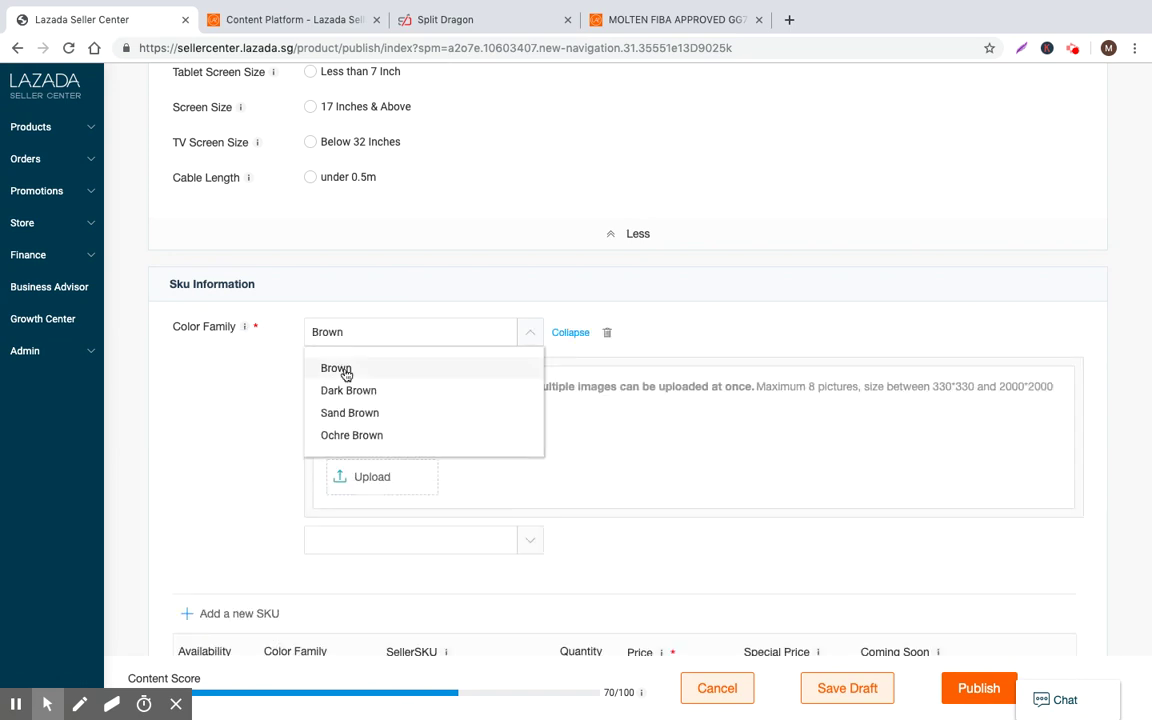
left_click(343, 369)
scroll(458, 316, "down", 3)
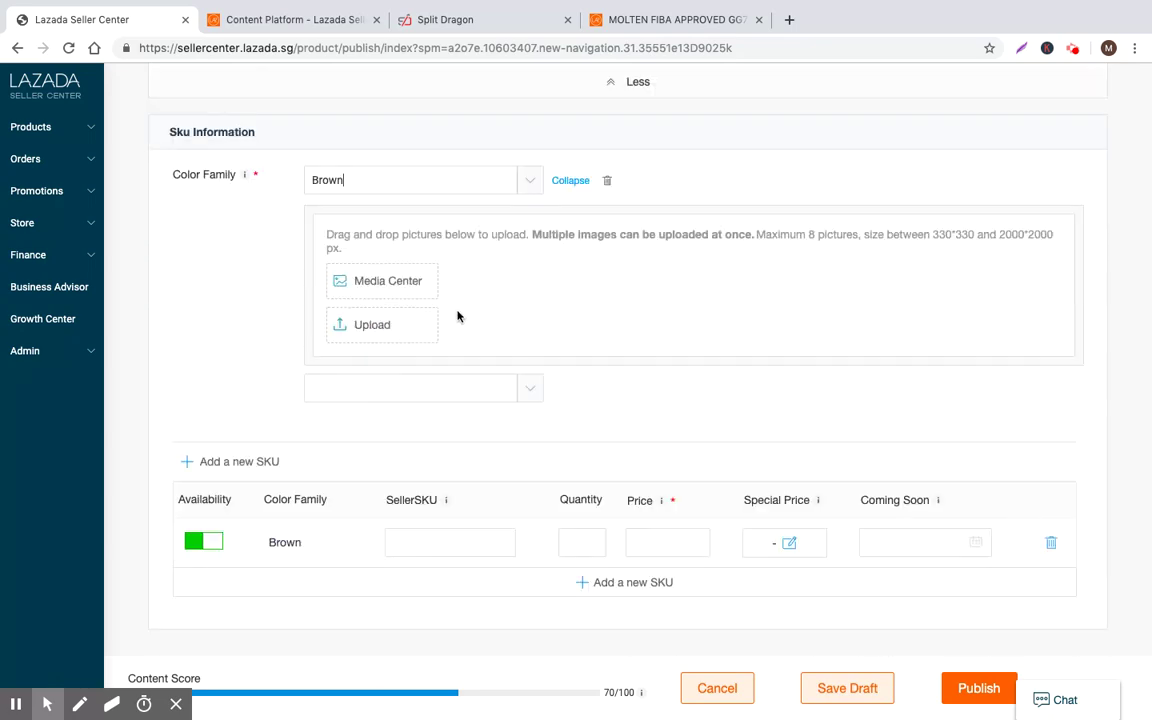
left_click(750, 236)
Check the storefront basketball listing for reference, then return to the product publishing form
left_click(620, 19)
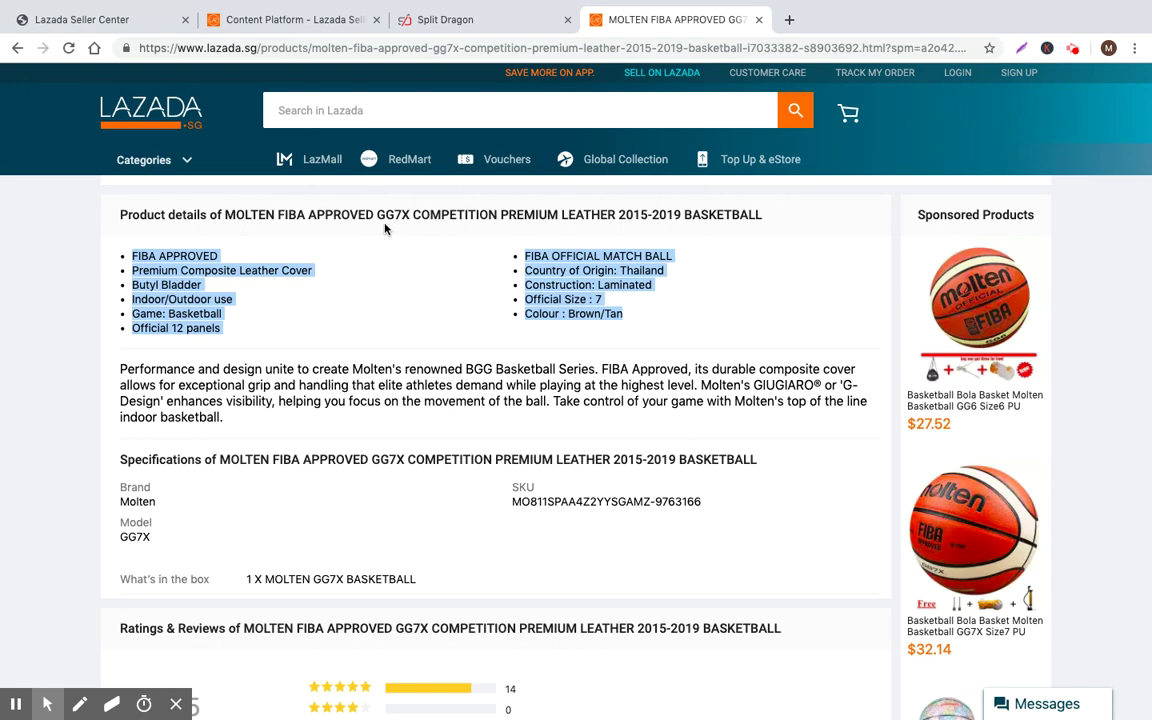
scroll(784, 355, "up", 5)
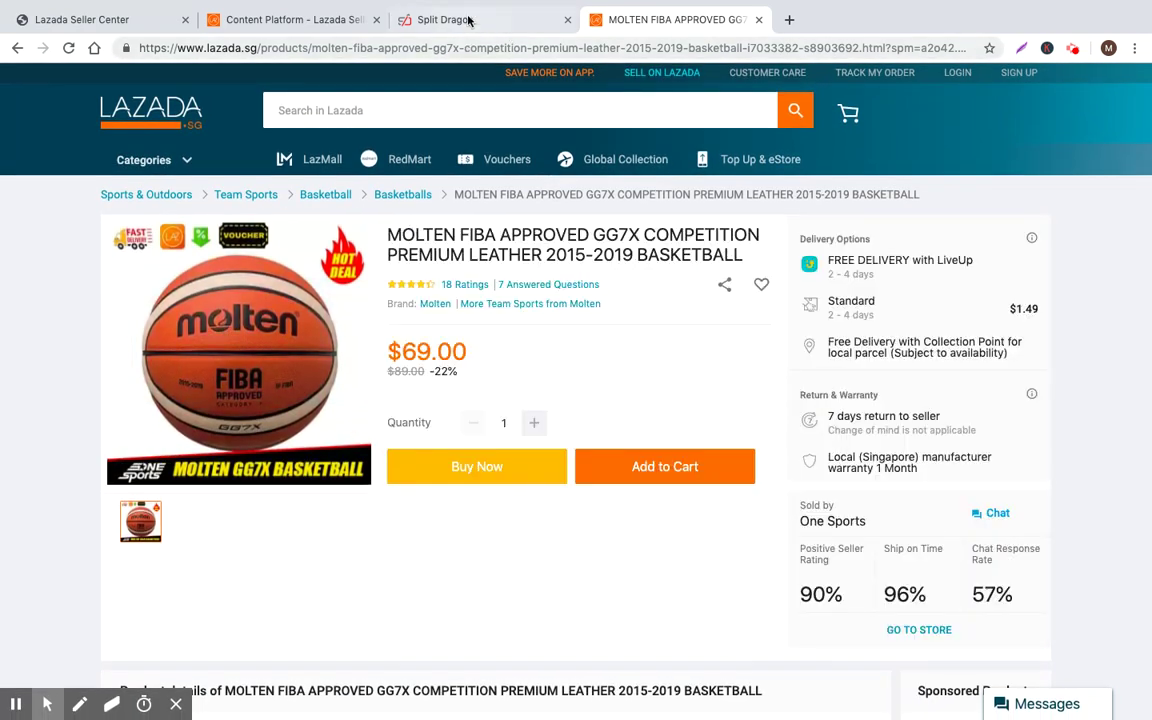
left_click(468, 19)
left_click(300, 19)
left_click(85, 20)
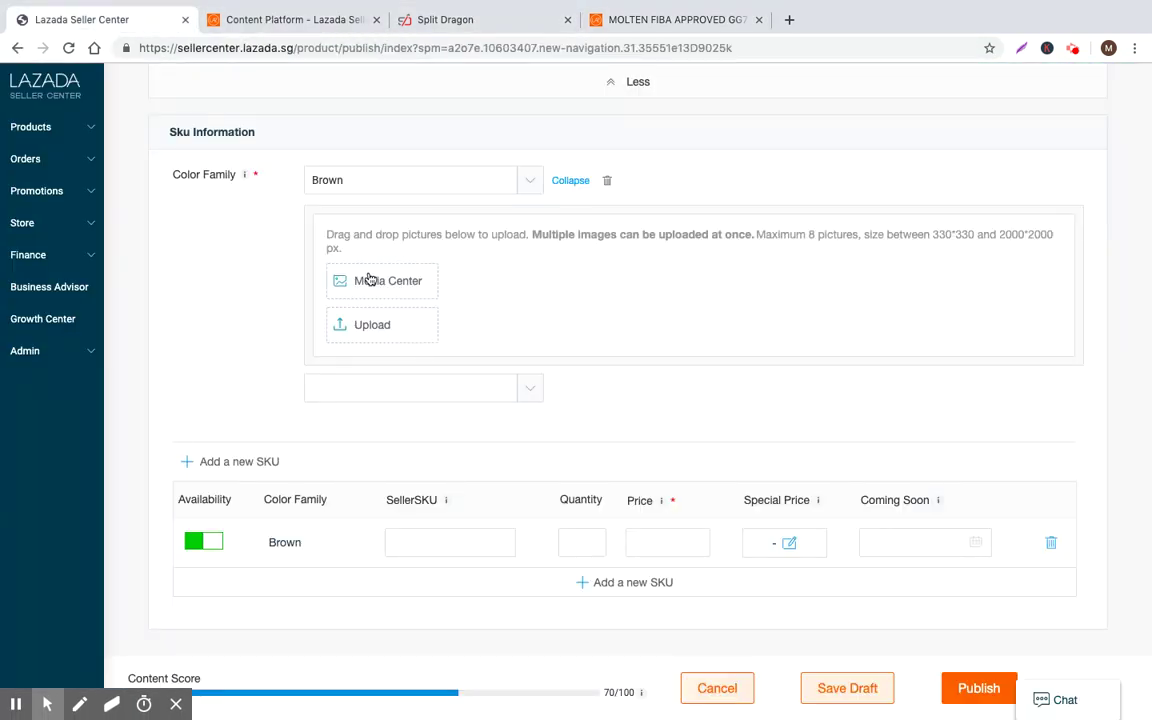
Fill the Brown SKU row with seller SKU Brown-123_Basketball and a price of 30
scroll(400, 427, "down", 1)
left_click(450, 501)
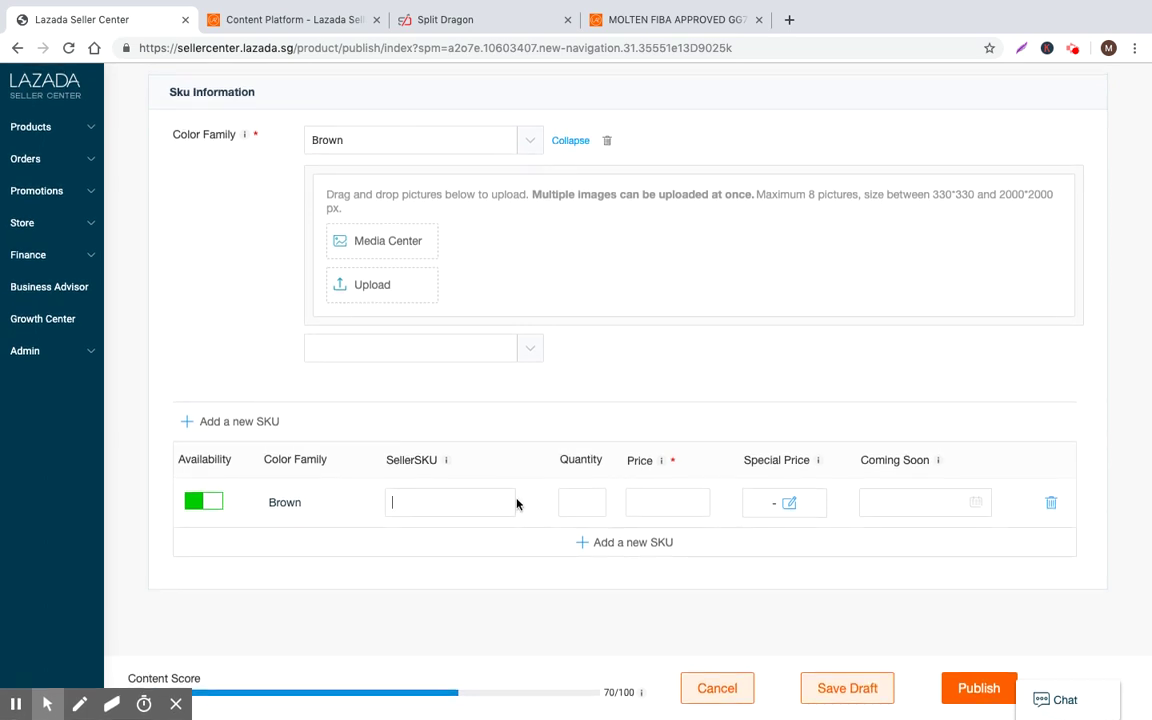
type("Brown-123_Basketball")
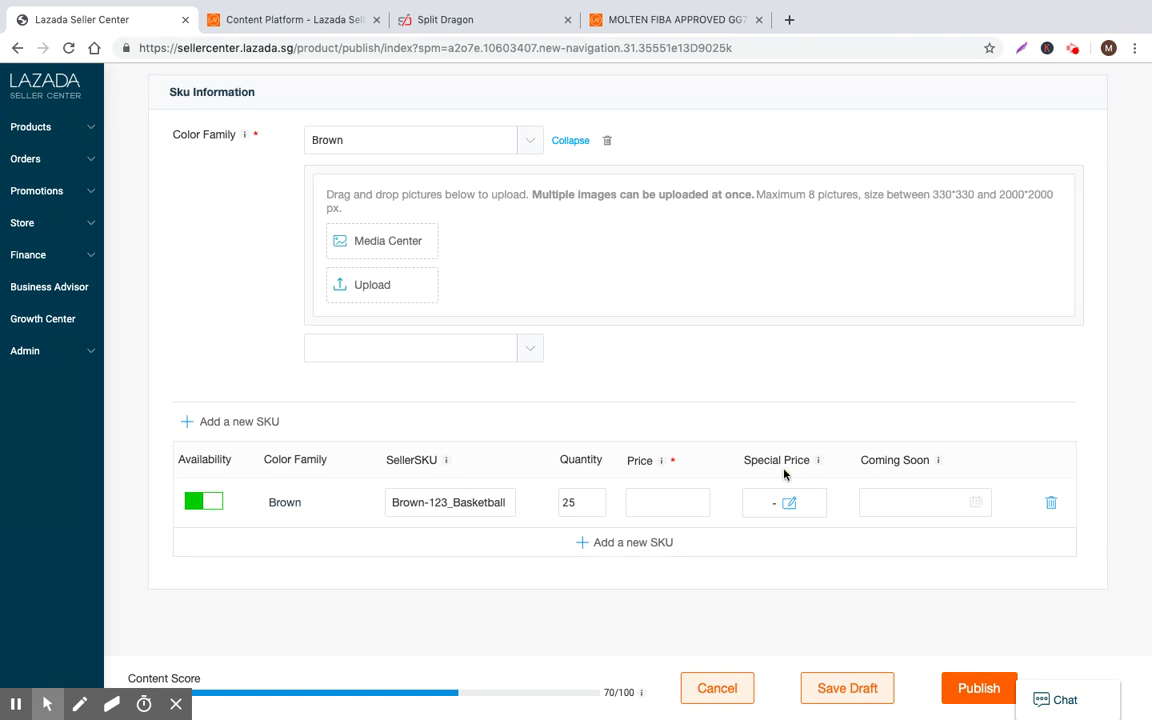
mouse_move(661, 464)
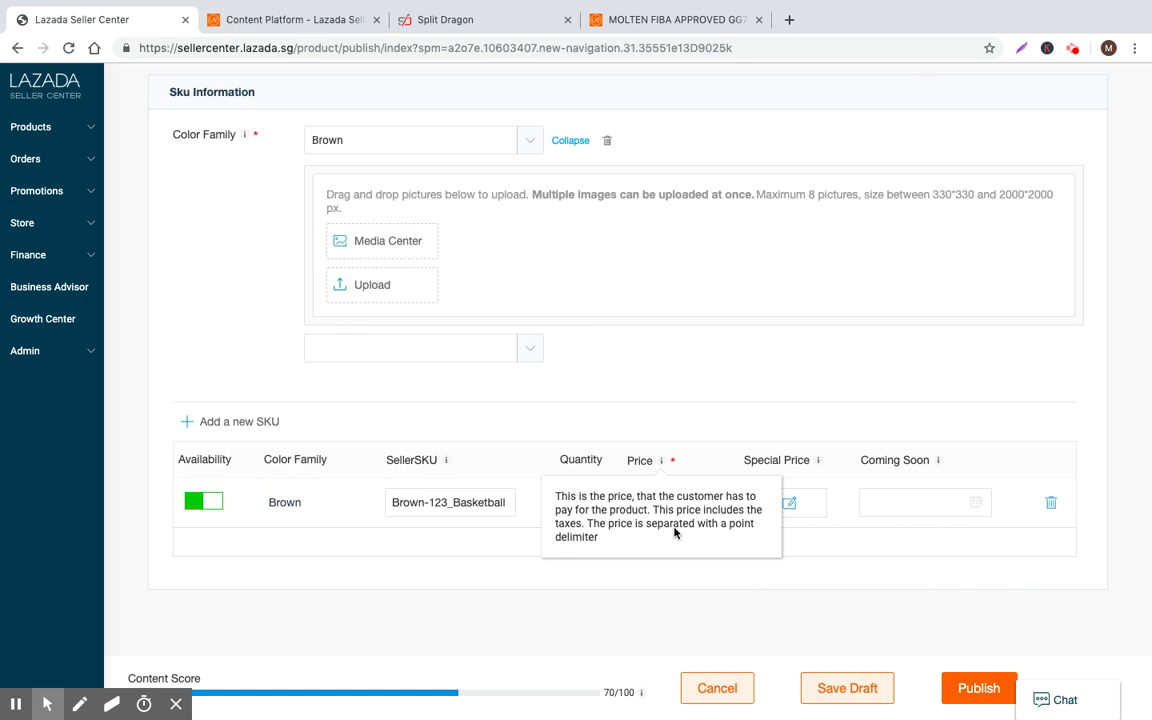
left_click(663, 500)
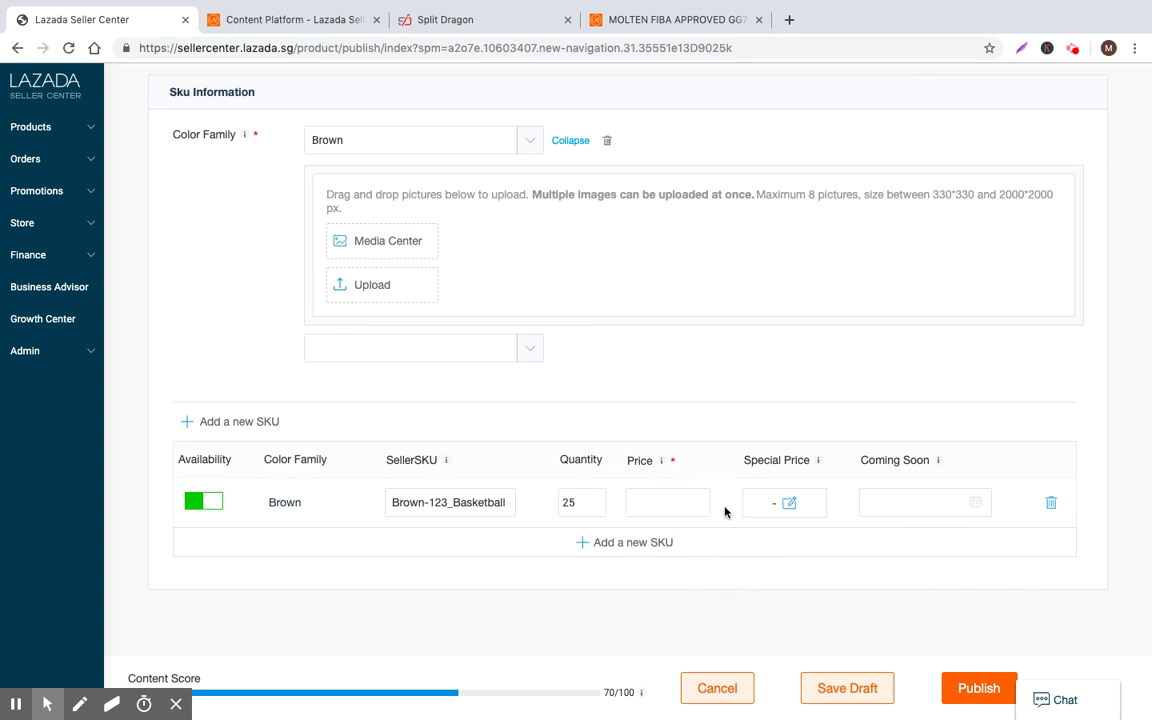
type("30")
key("BackSpace")
Finish the price at 30 and enter special price 20 starting June 16
type("0")
left_click(789, 502)
left_click(699, 363)
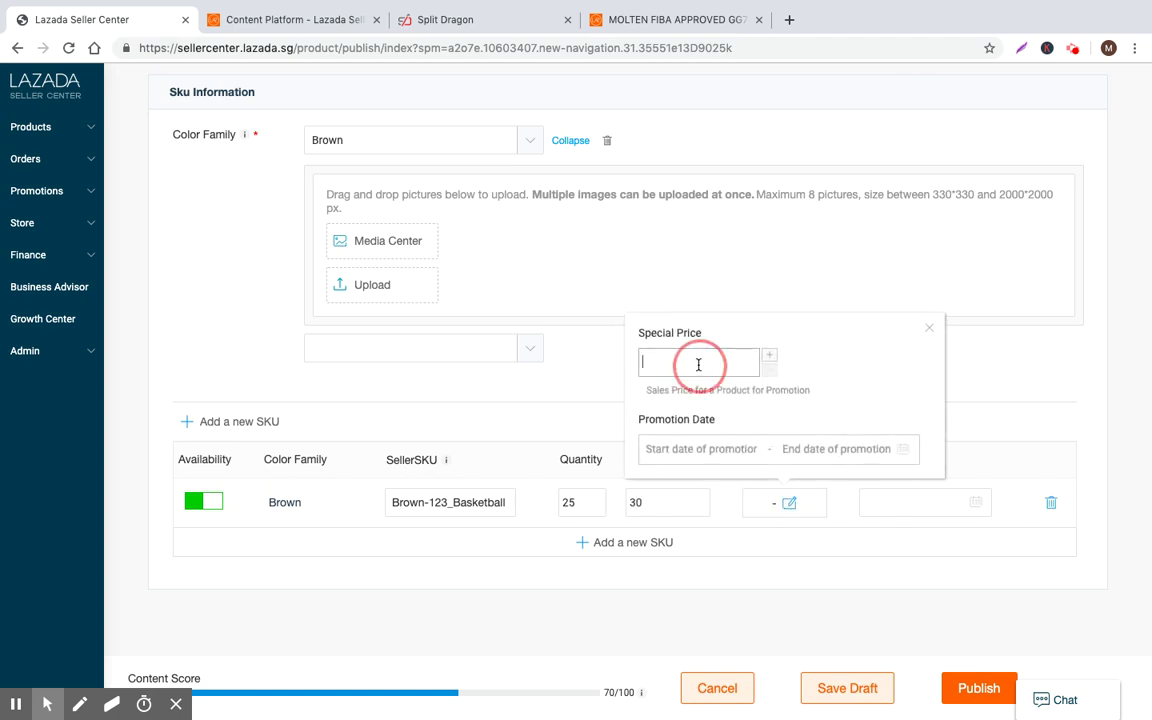
type("20")
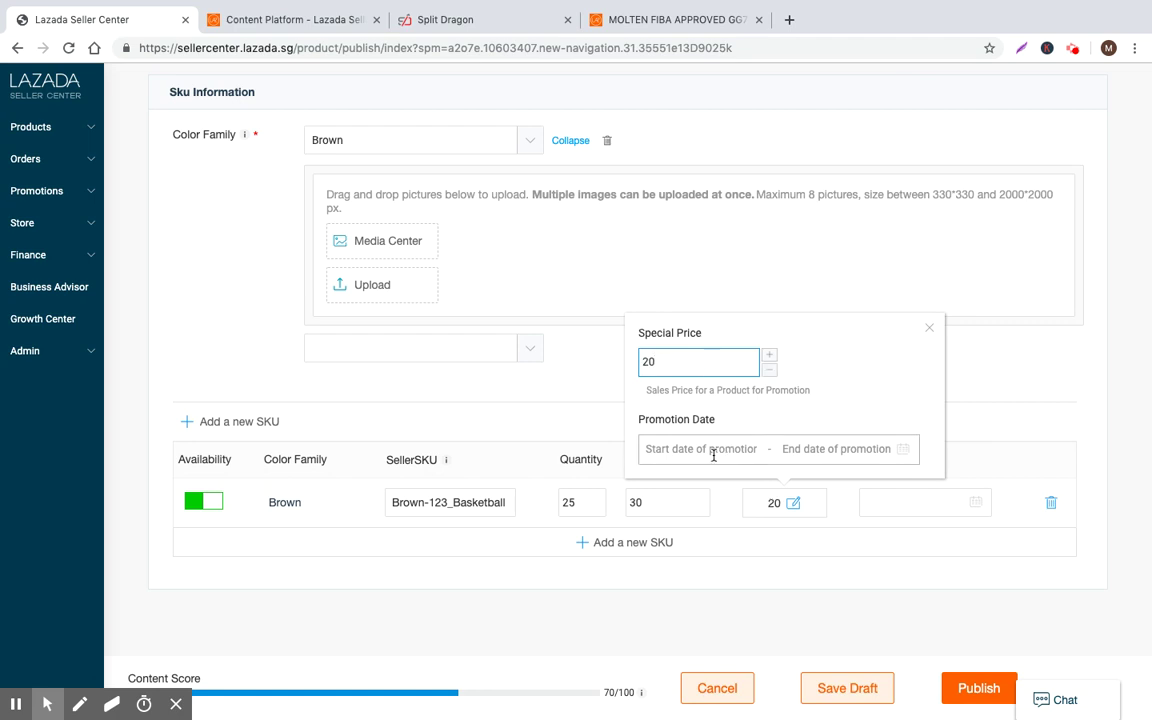
left_click(700, 448)
left_click(661, 605)
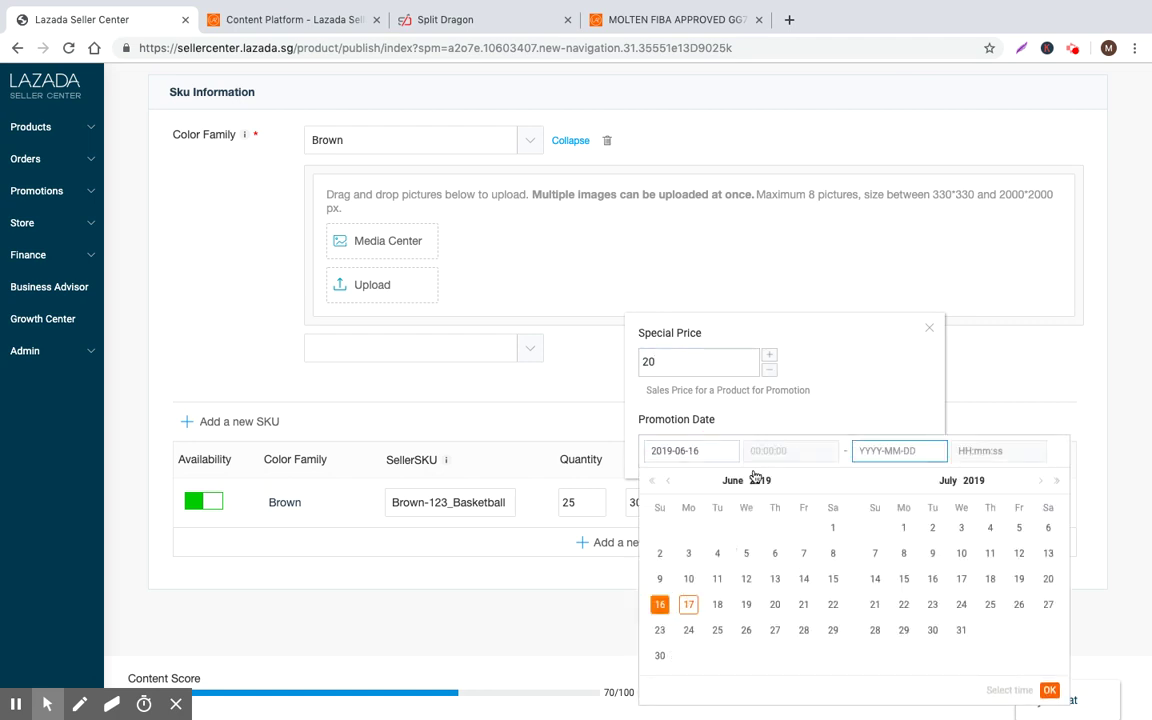
left_click(893, 451)
left_click(548, 405)
Set the special price period from 2019-06-16 to 2022-07-18, then view the Molten basketball page
left_click(793, 502)
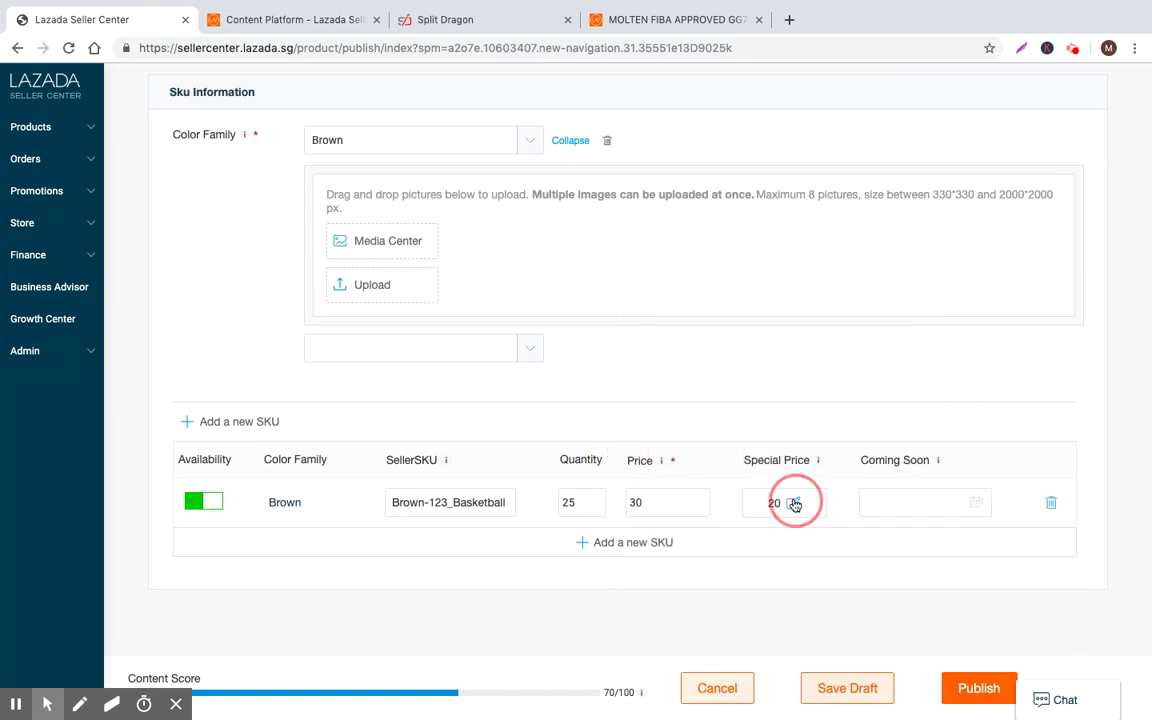
left_click(764, 452)
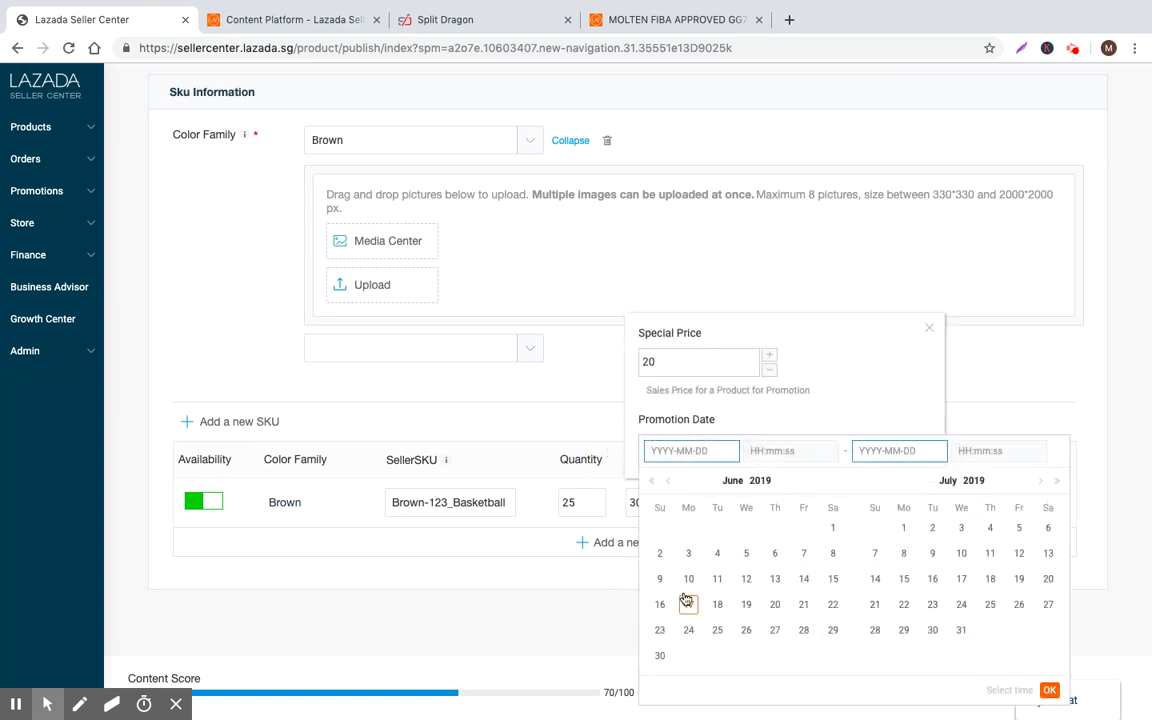
left_click(660, 604)
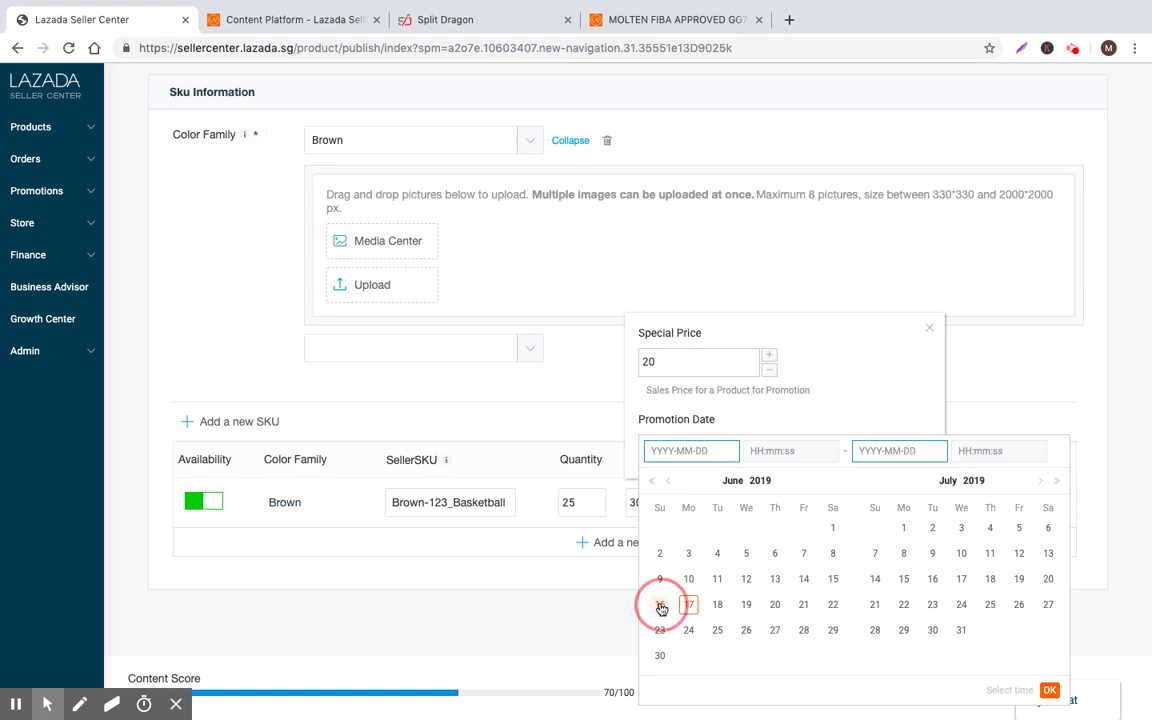
left_click(884, 450)
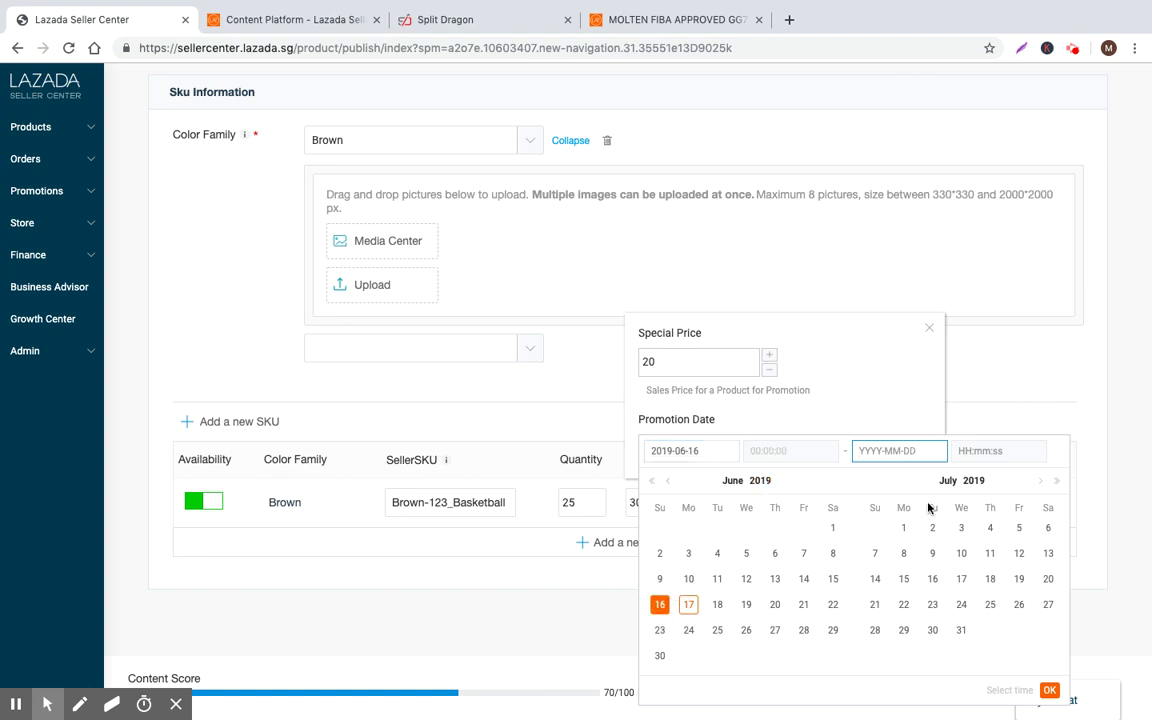
left_click(1053, 483)
left_click(1053, 483)
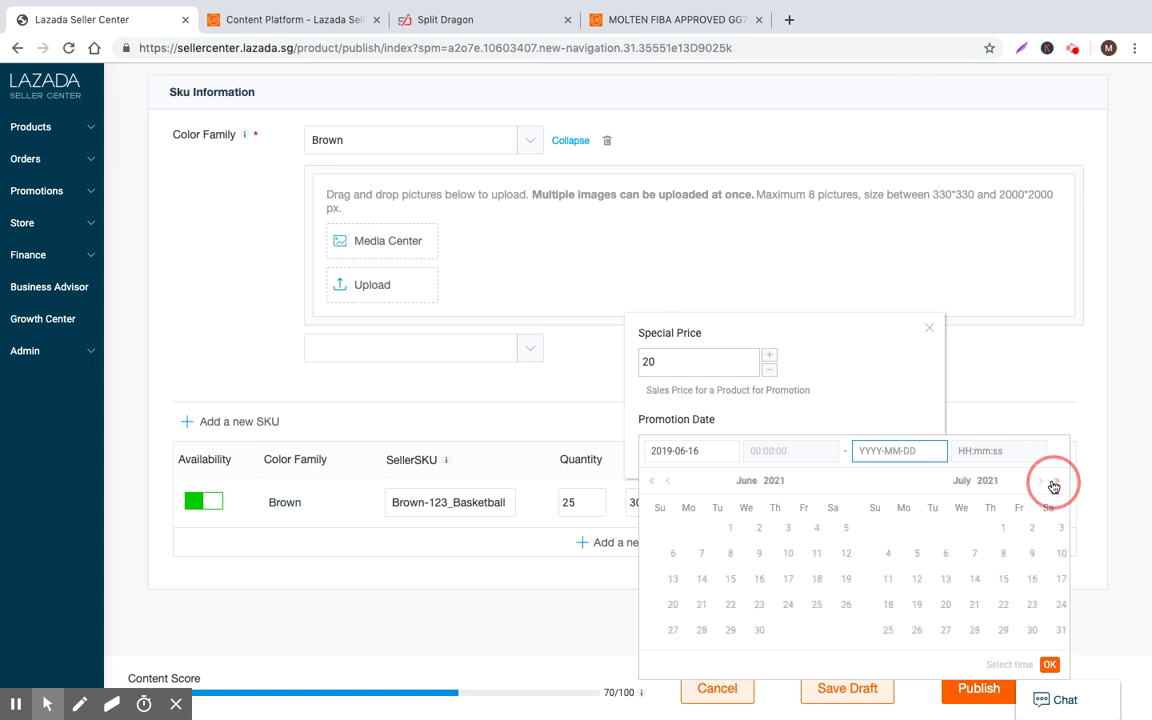
left_click(1053, 483)
left_click(904, 604)
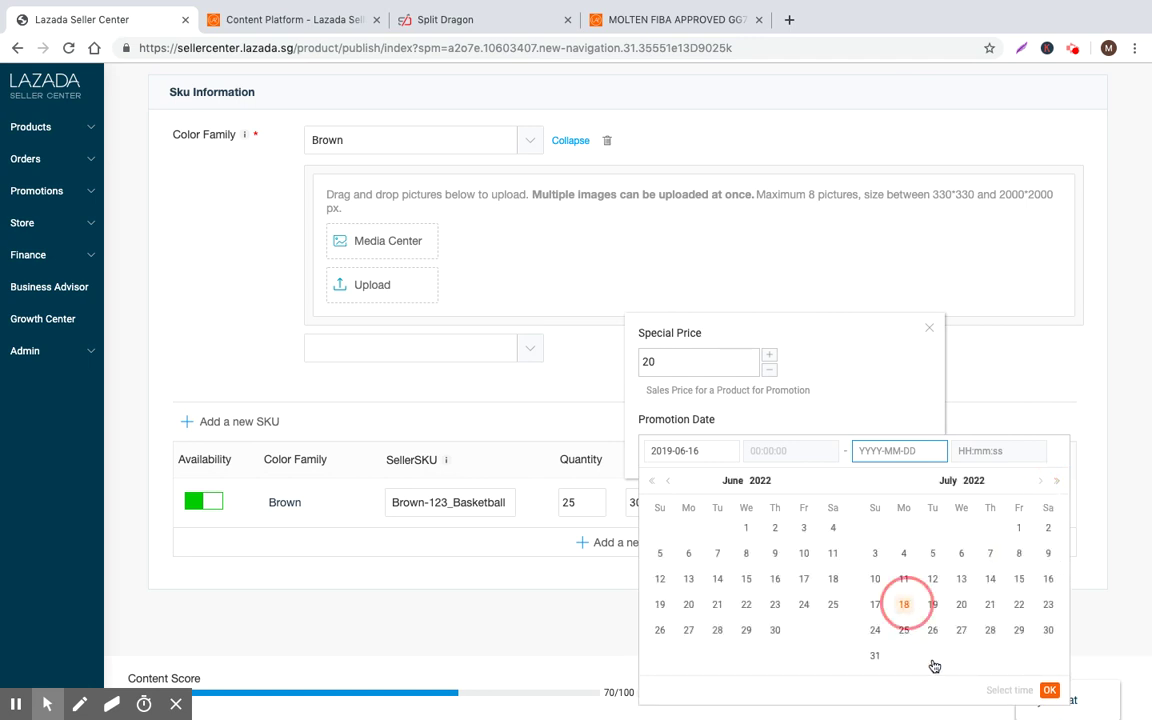
left_click(1047, 691)
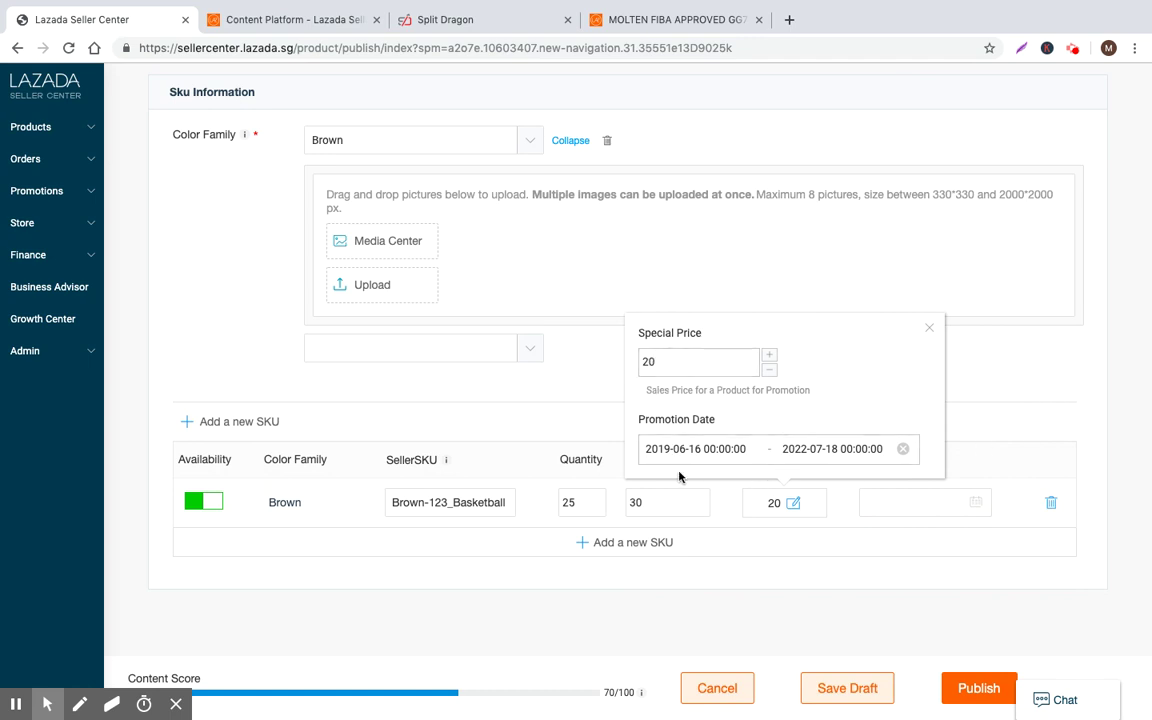
left_click(595, 20)
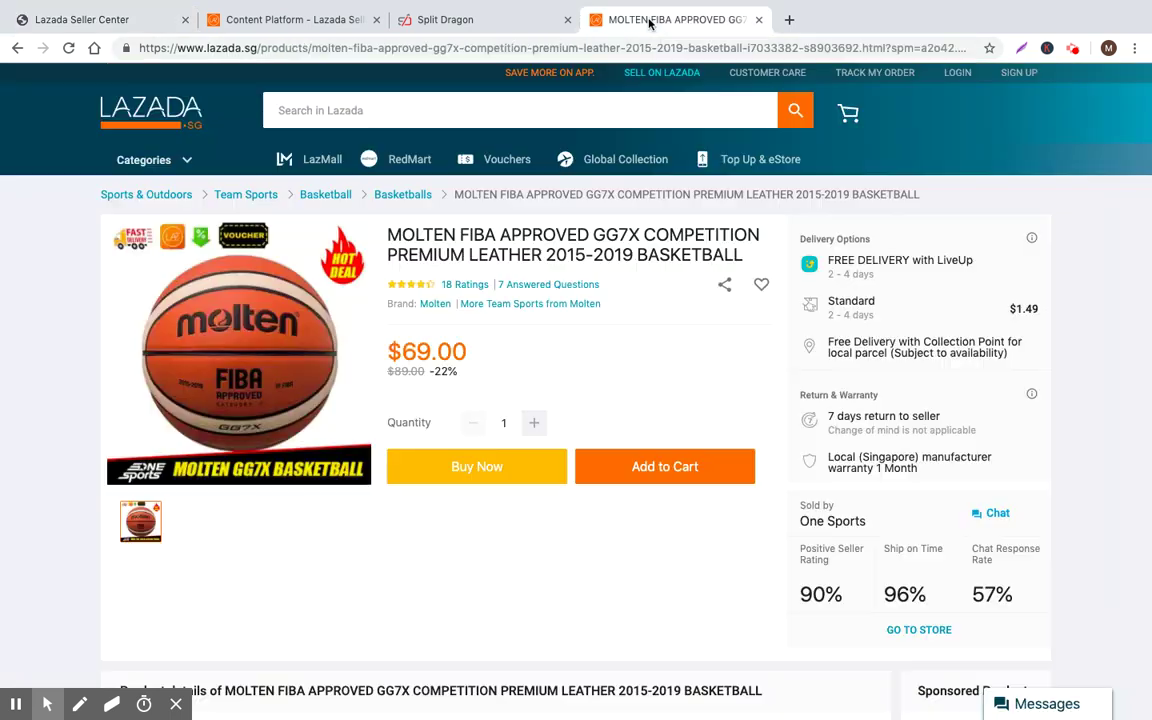
Compare the Molten ball's $89.00 and $69.00 prices, then return to the basketball form
left_click_drag(419, 372, 372, 360)
left_click(397, 372)
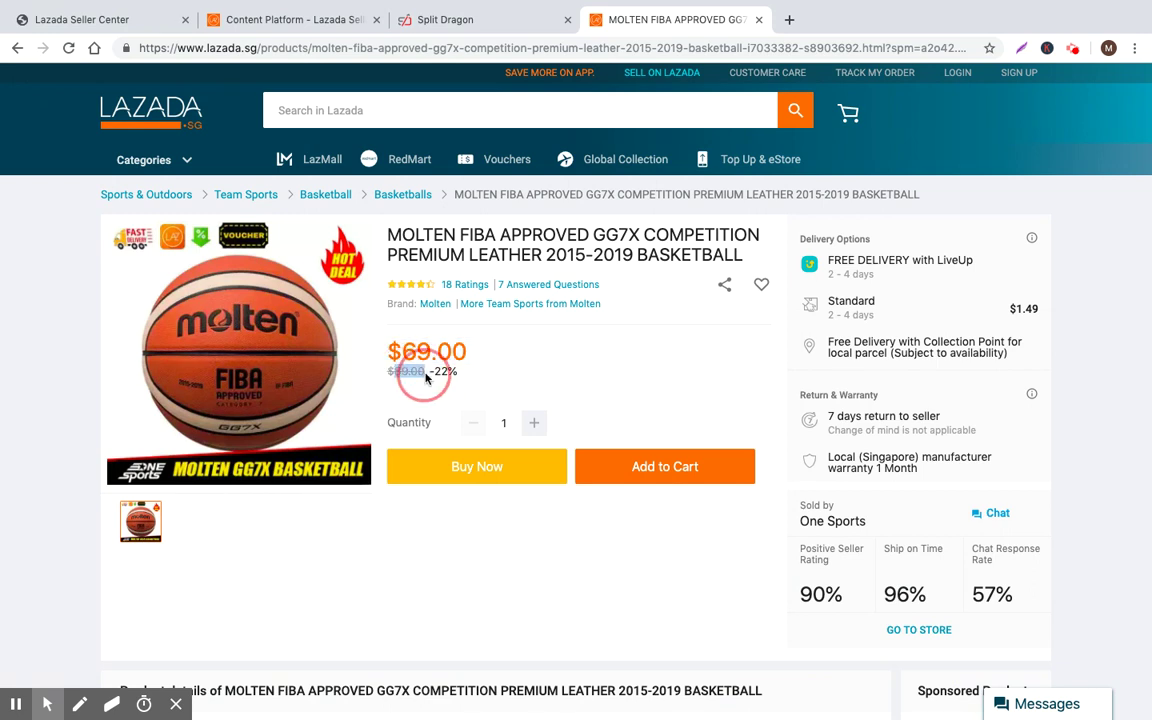
left_click(391, 352)
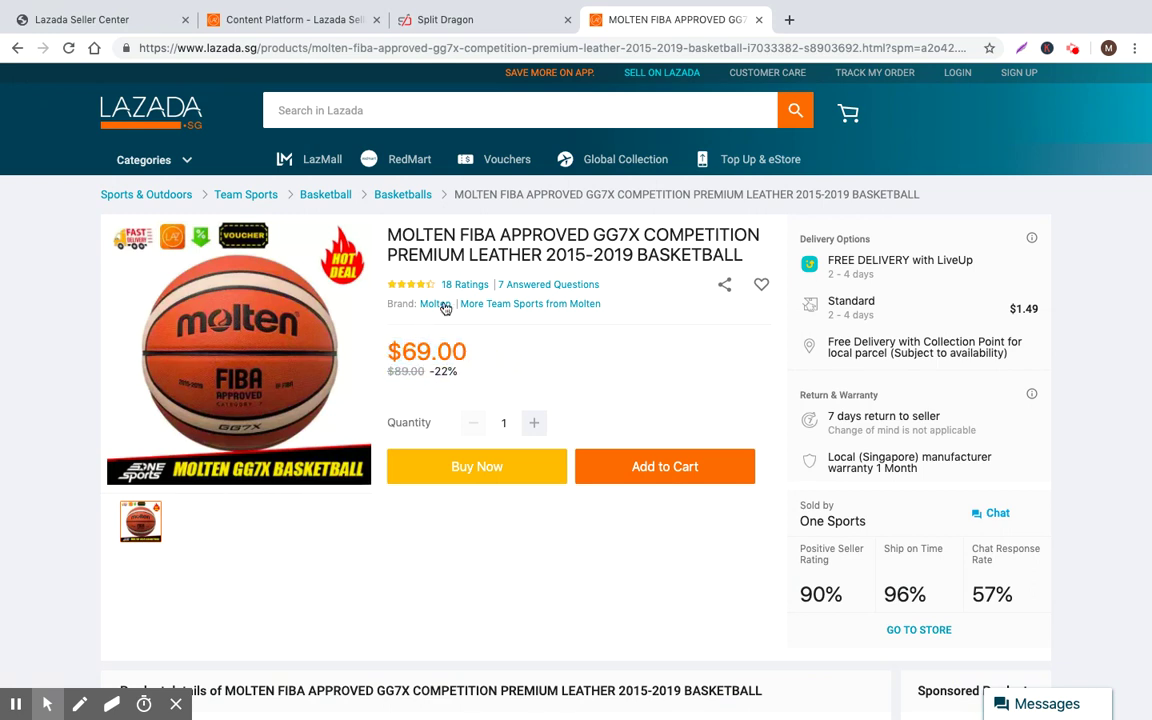
left_click(268, 27)
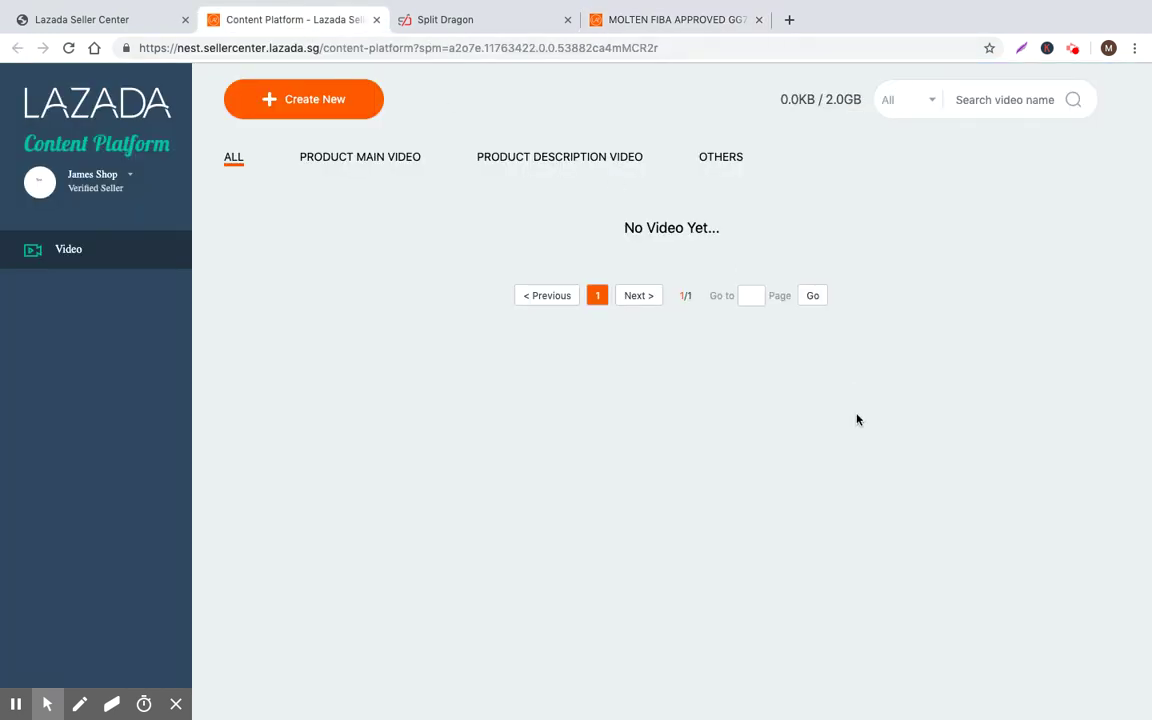
left_click(117, 20)
left_click(905, 545)
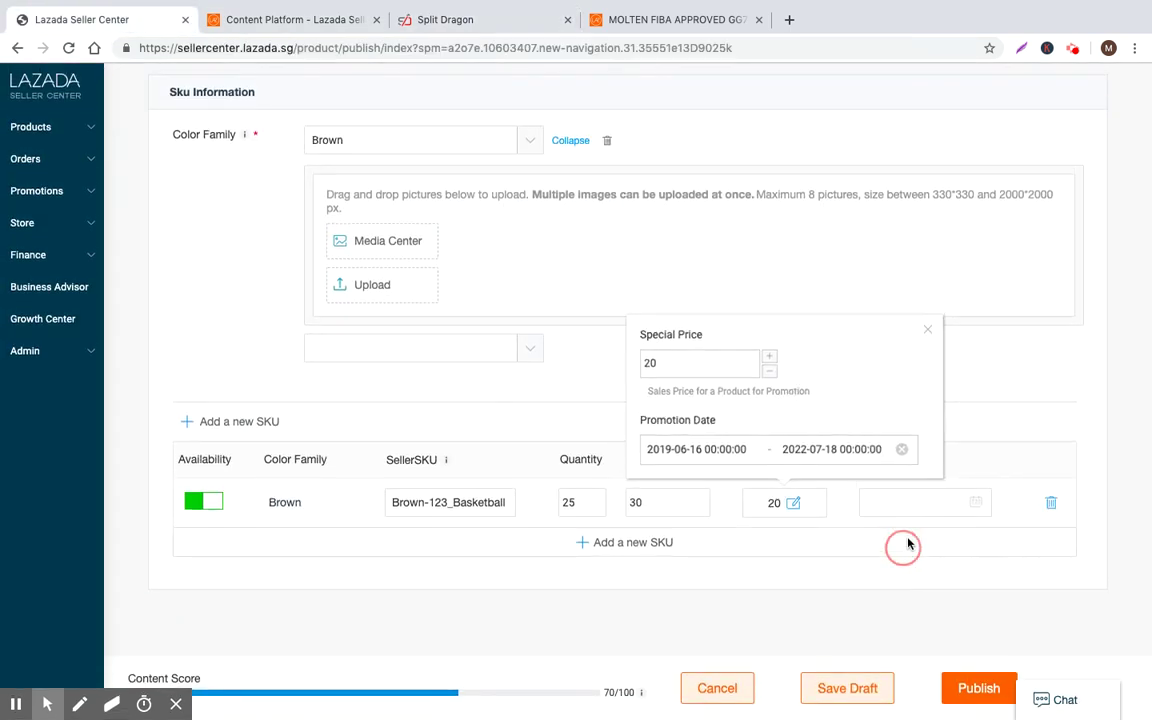
Open and close the Coming Soon date picker, then publish the Basketball listing
left_click(976, 502)
left_click(813, 364)
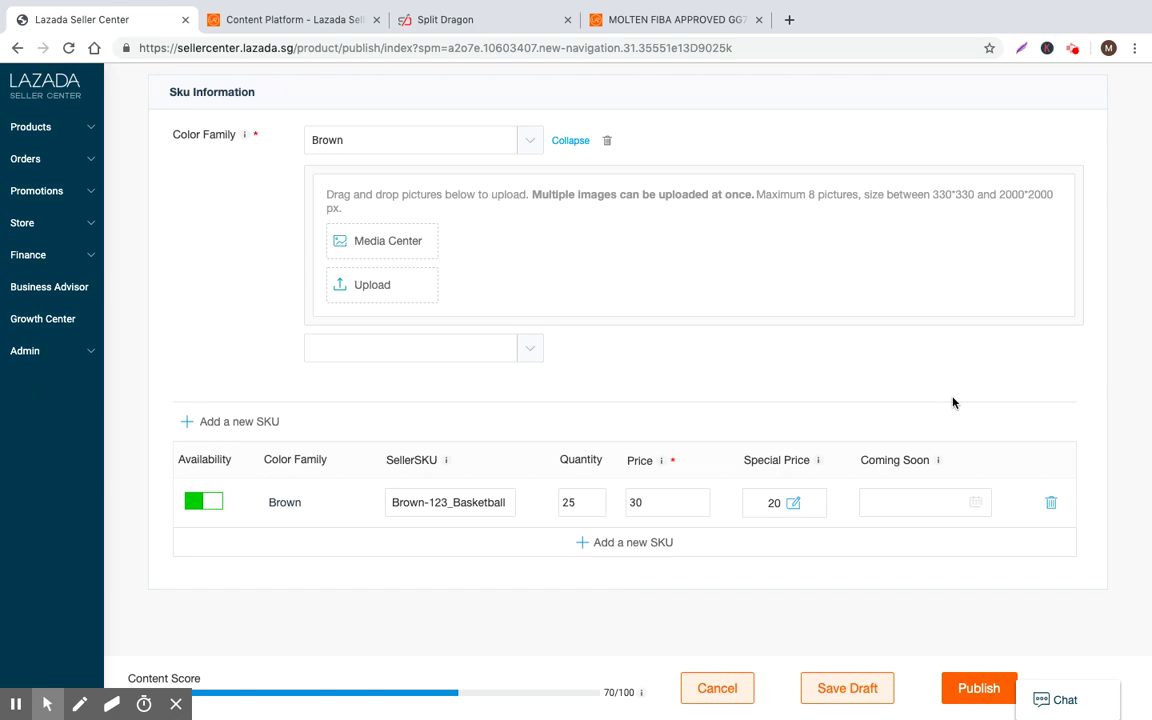
scroll(942, 404, "up", 20)
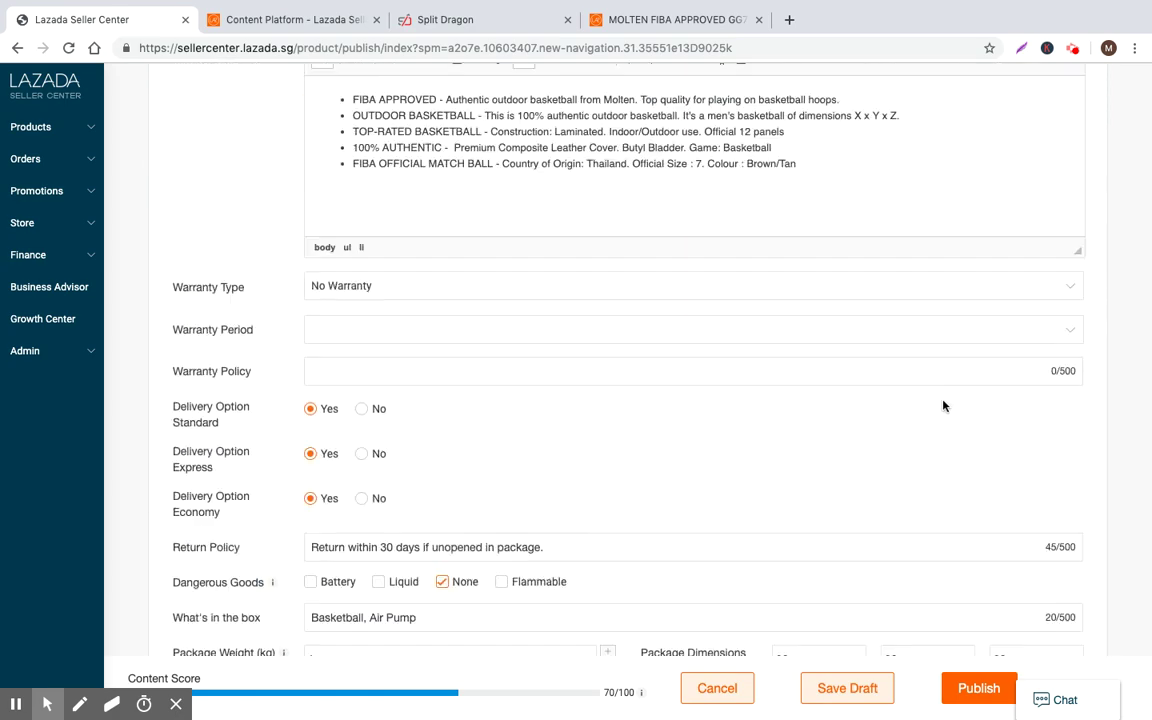
scroll(950, 410, "down", 15)
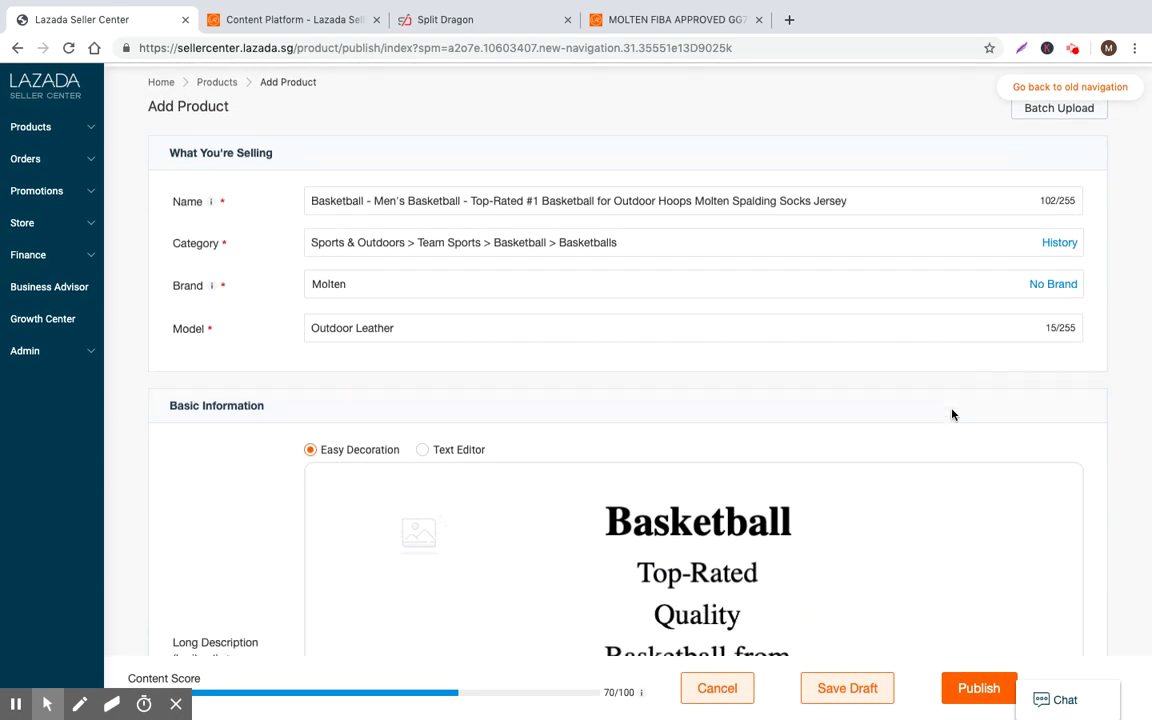
scroll(975, 540, "down", 5)
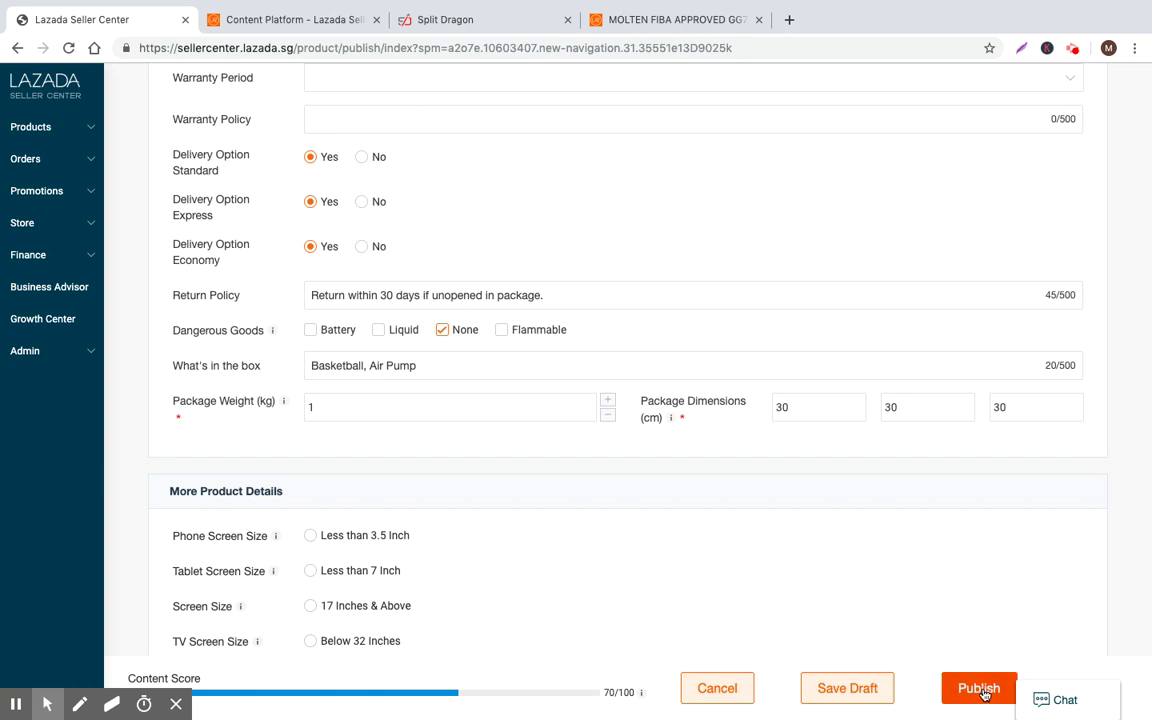
scroll(958, 640, "down", 5)
scroll(962, 604, "down", 3)
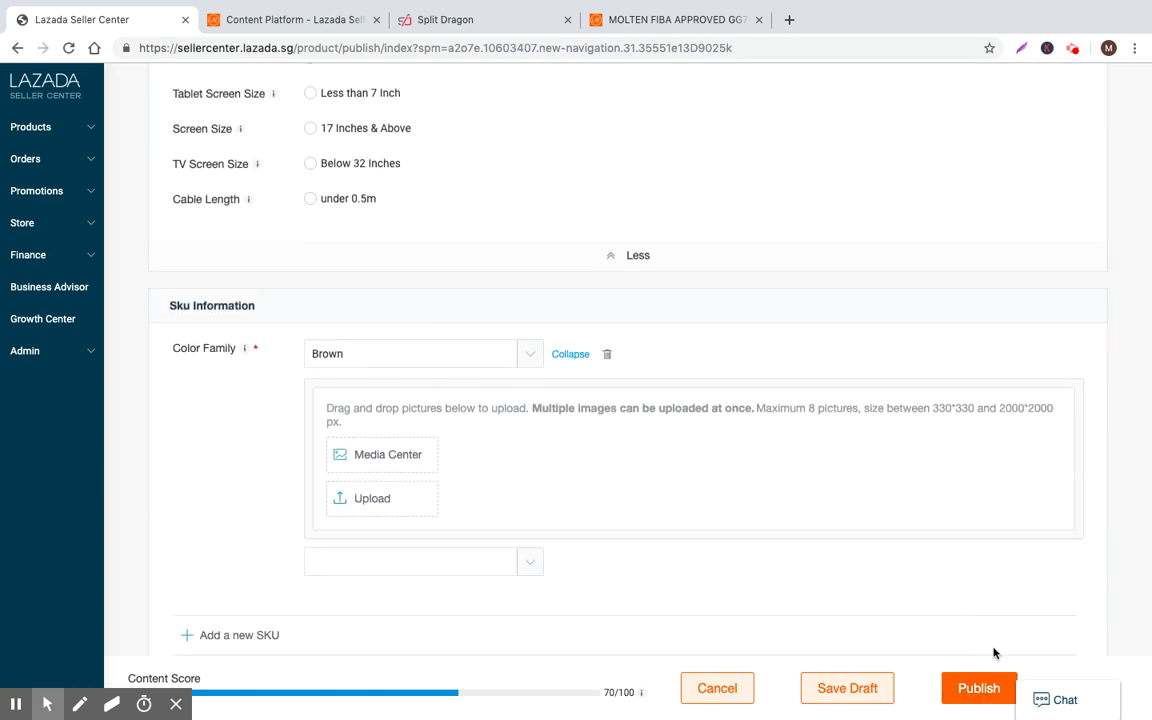
left_click(905, 676)
Review the Add Product form after the third-party system exception error
scroll(800, 500, "up", 1)
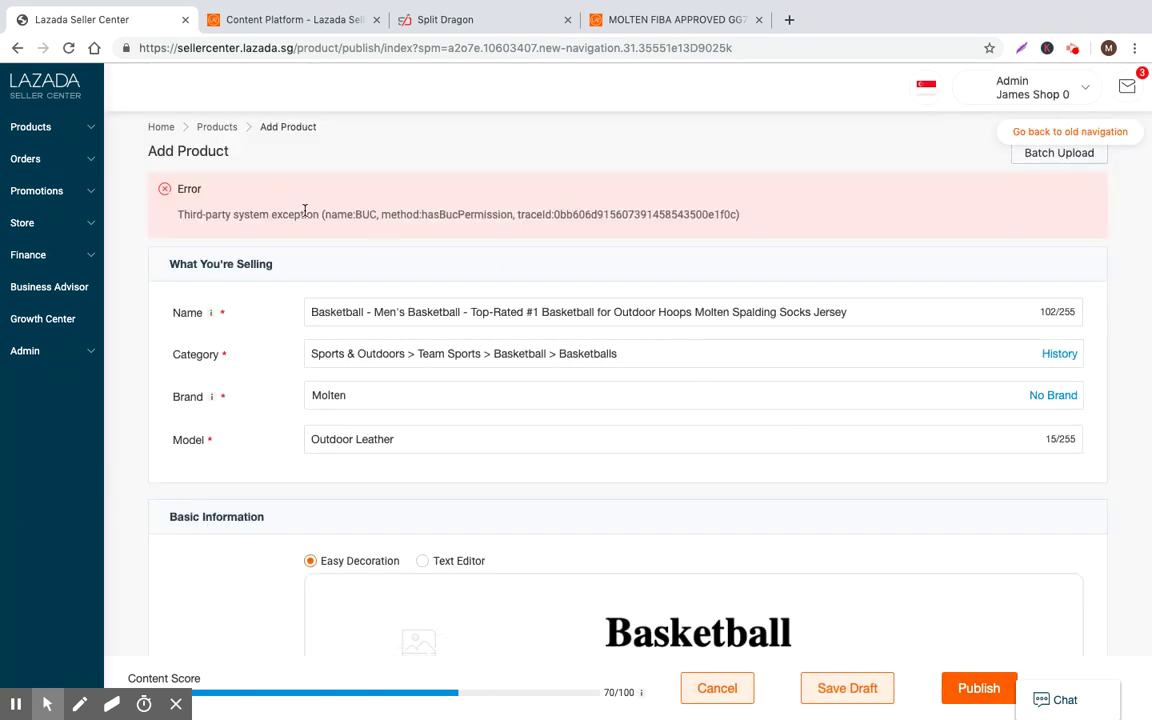
left_click(787, 217)
scroll(543, 256, "down", 20)
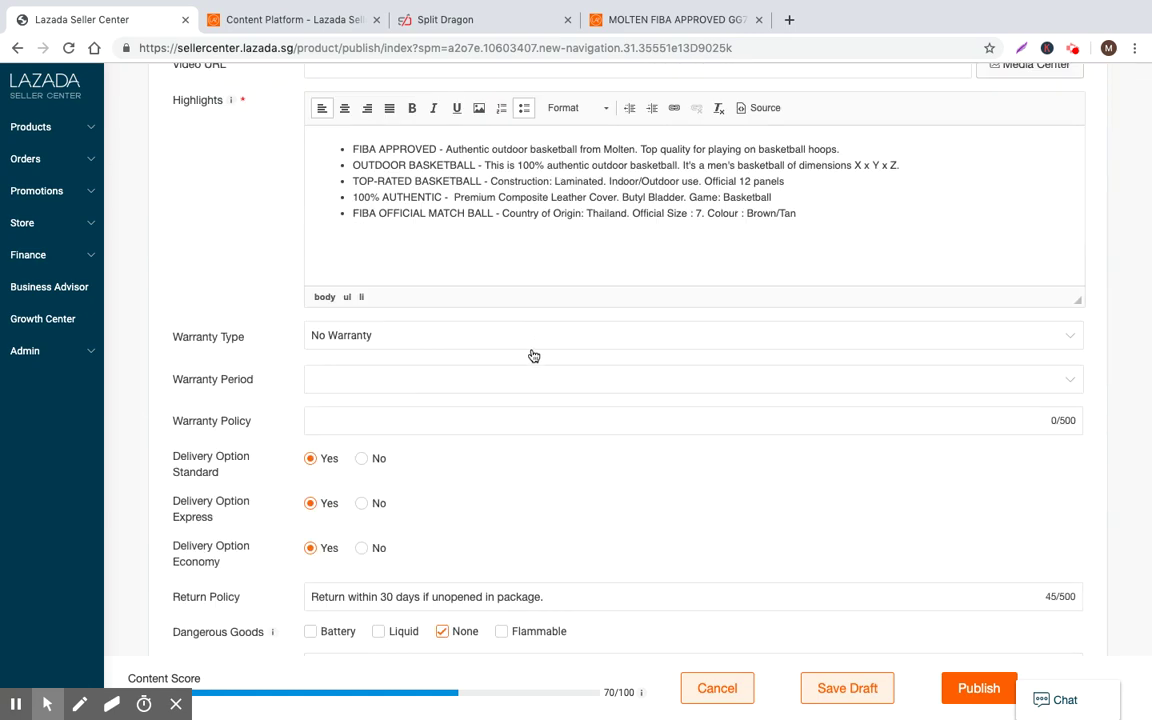
scroll(556, 365, "down", 3)
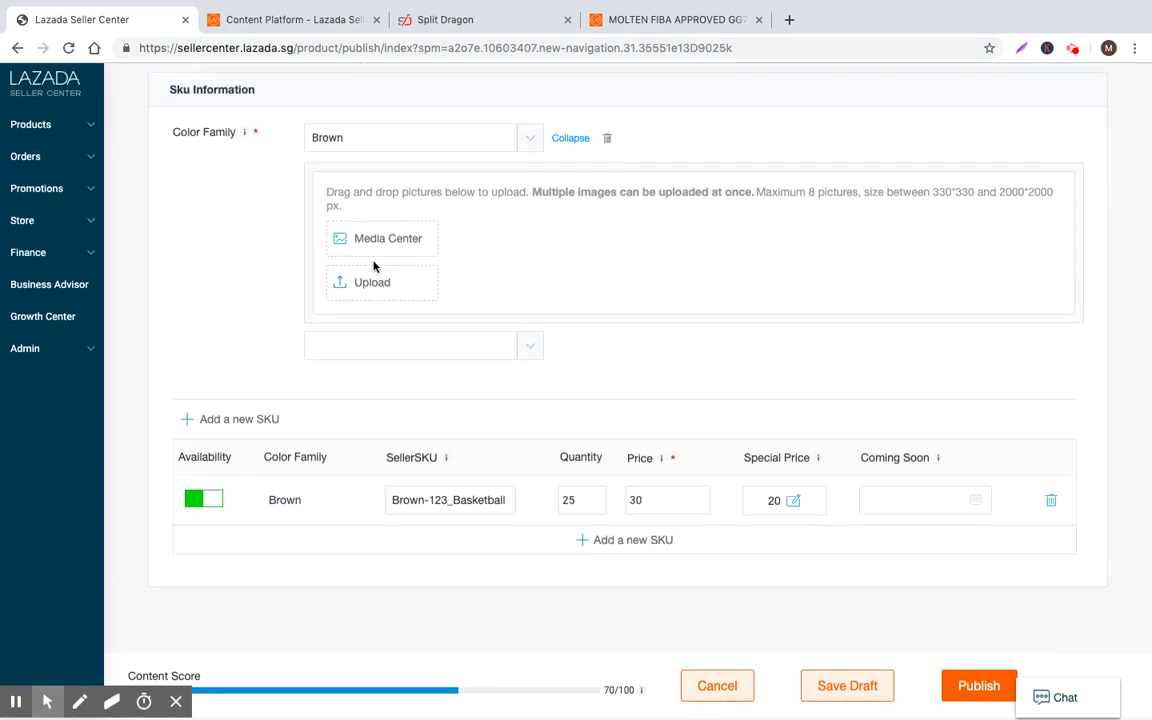
left_click_drag(421, 195, 674, 198)
left_click(674, 198)
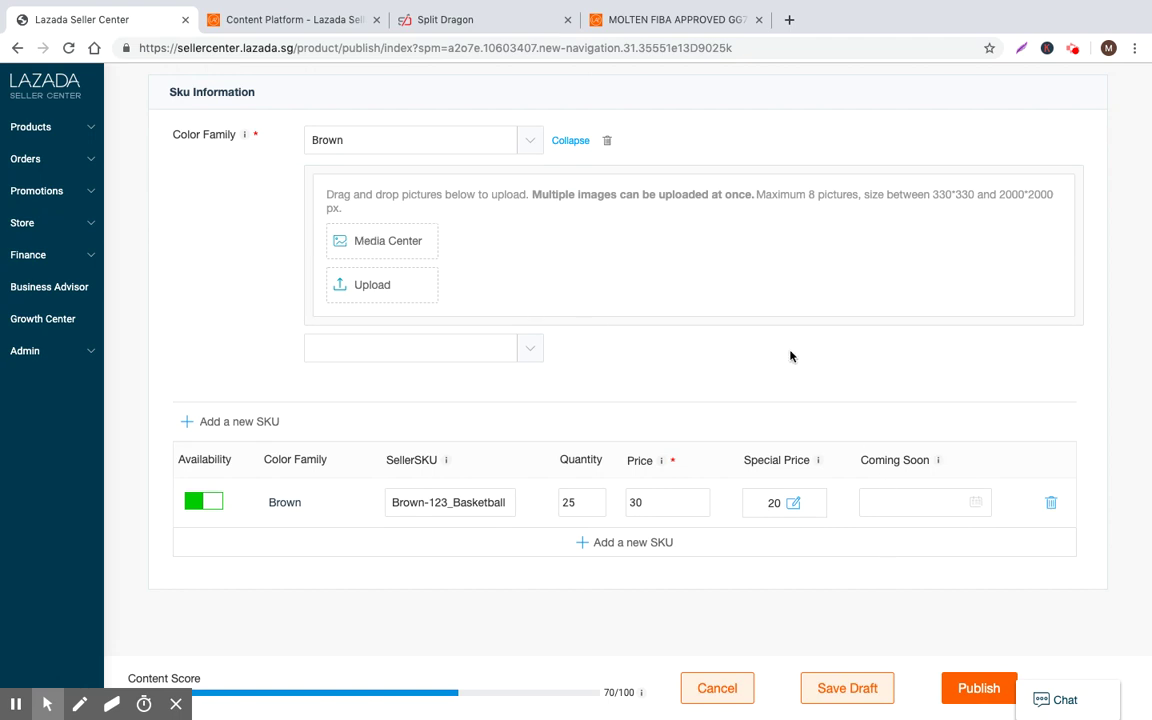
left_click(18, 121)
Go to Manage Products, leave the unsaved form, and open Edit Details for Roadbull SKU
left_click(38, 167)
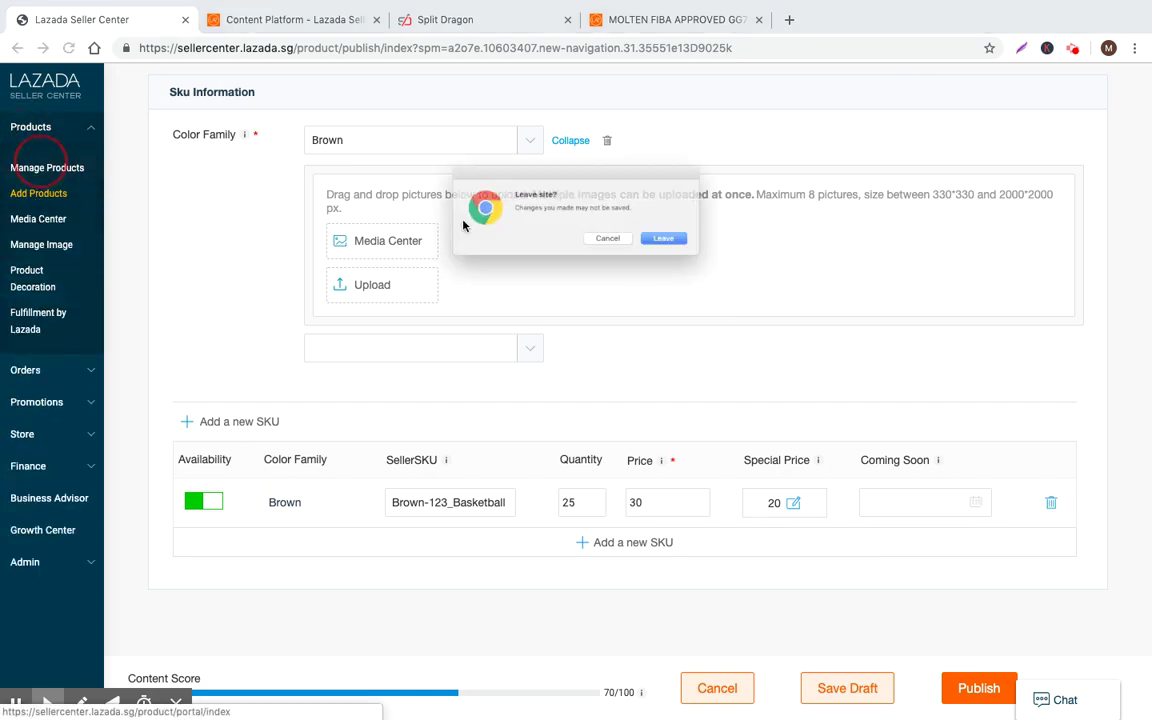
left_click(692, 246)
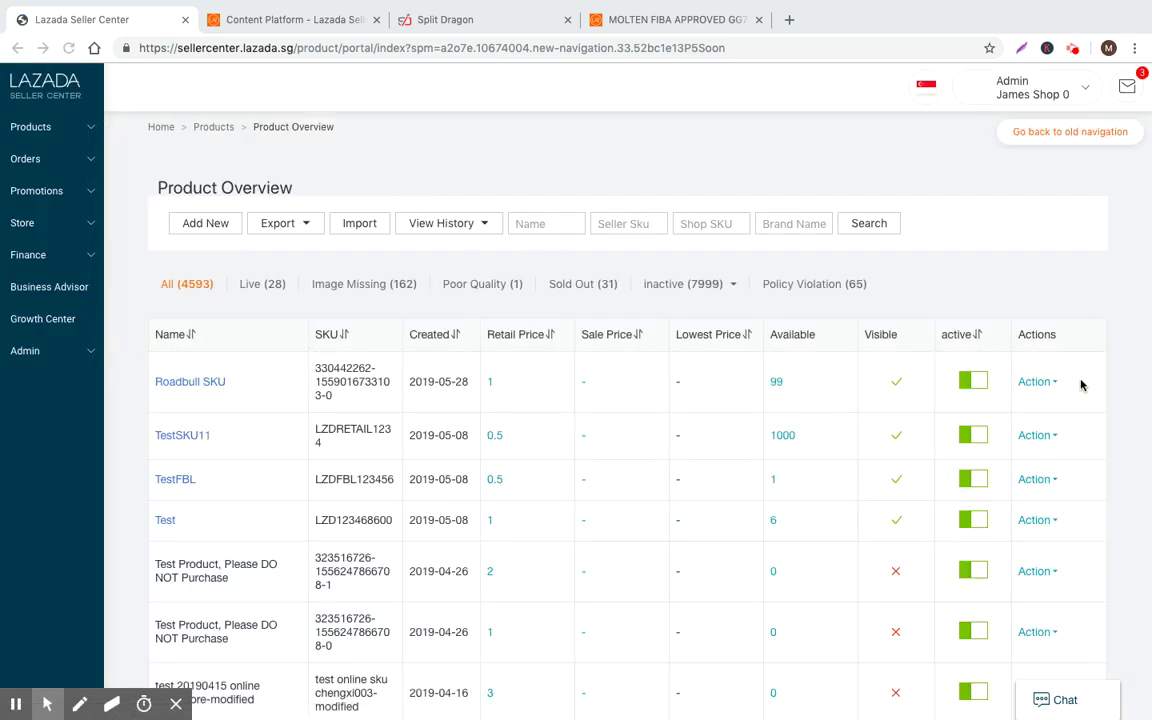
left_click(1052, 382)
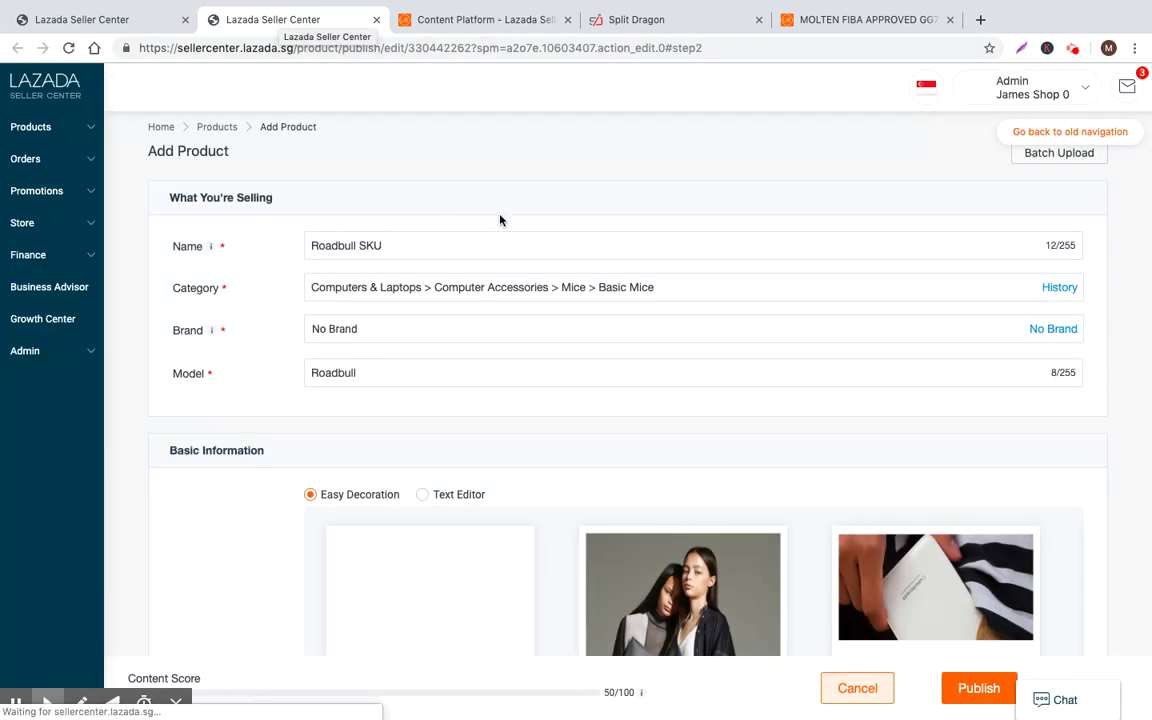
Browse the Roadbull SKU edit form and its live $1.00 No Brand storefront page, ending on Product Overview
scroll(516, 240, "down", 15)
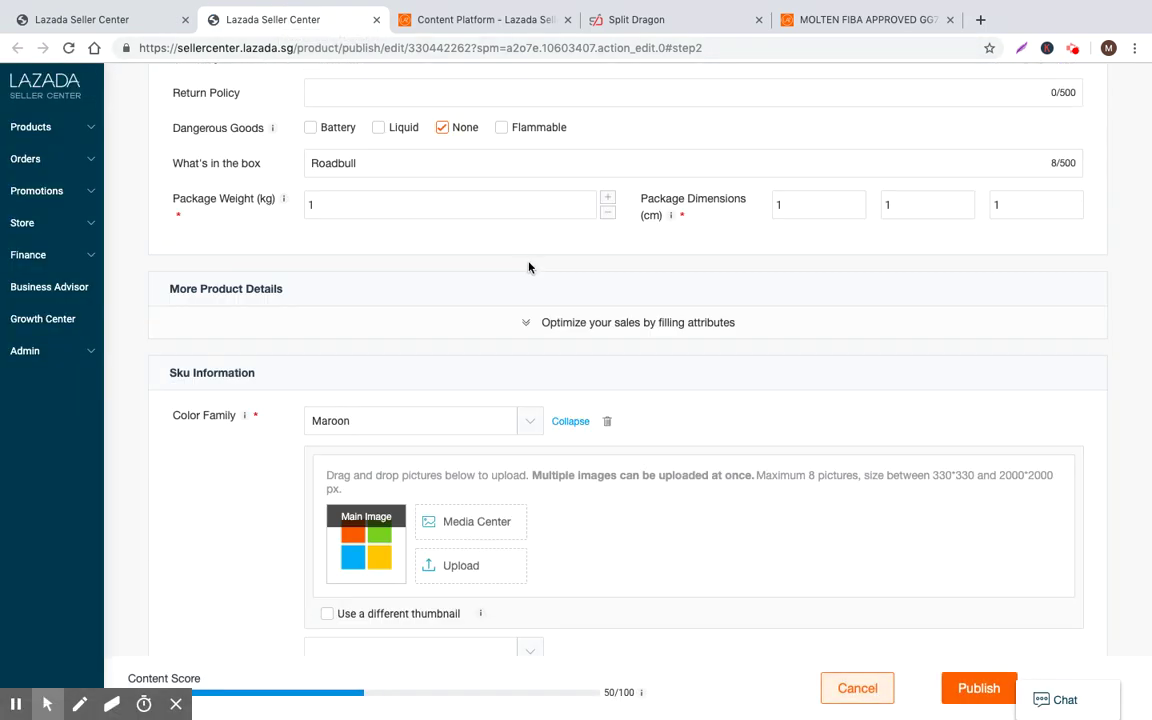
scroll(529, 267, "up", 15)
scroll(378, 226, "down", 1)
left_click(80, 19)
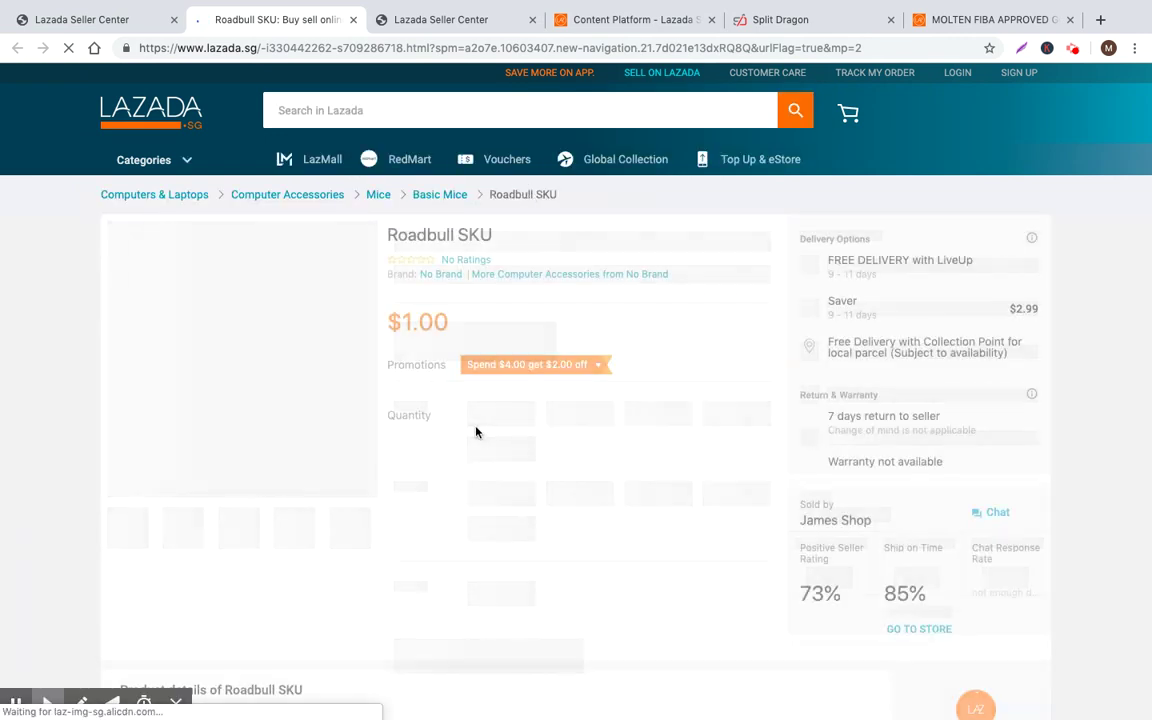
scroll(450, 373, "down", 5)
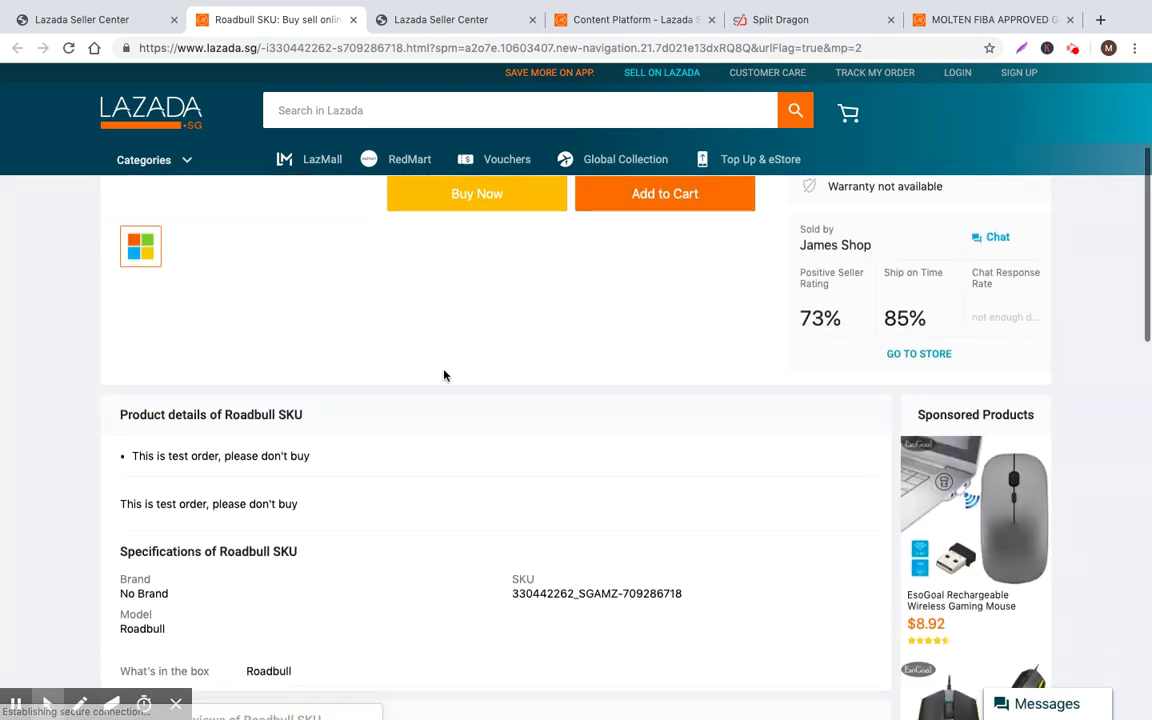
scroll(445, 375, "up", 1)
scroll(445, 375, "down", 9)
scroll(445, 377, "up", 5)
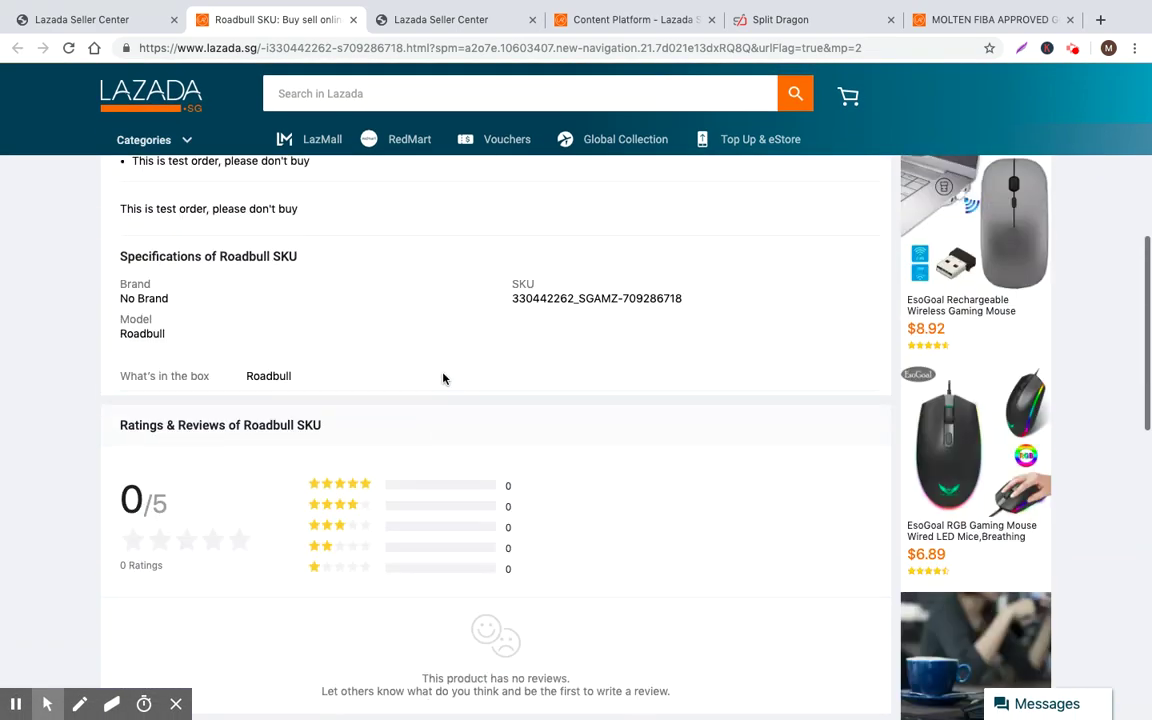
scroll(444, 378, "up", 10)
left_click(351, 20)
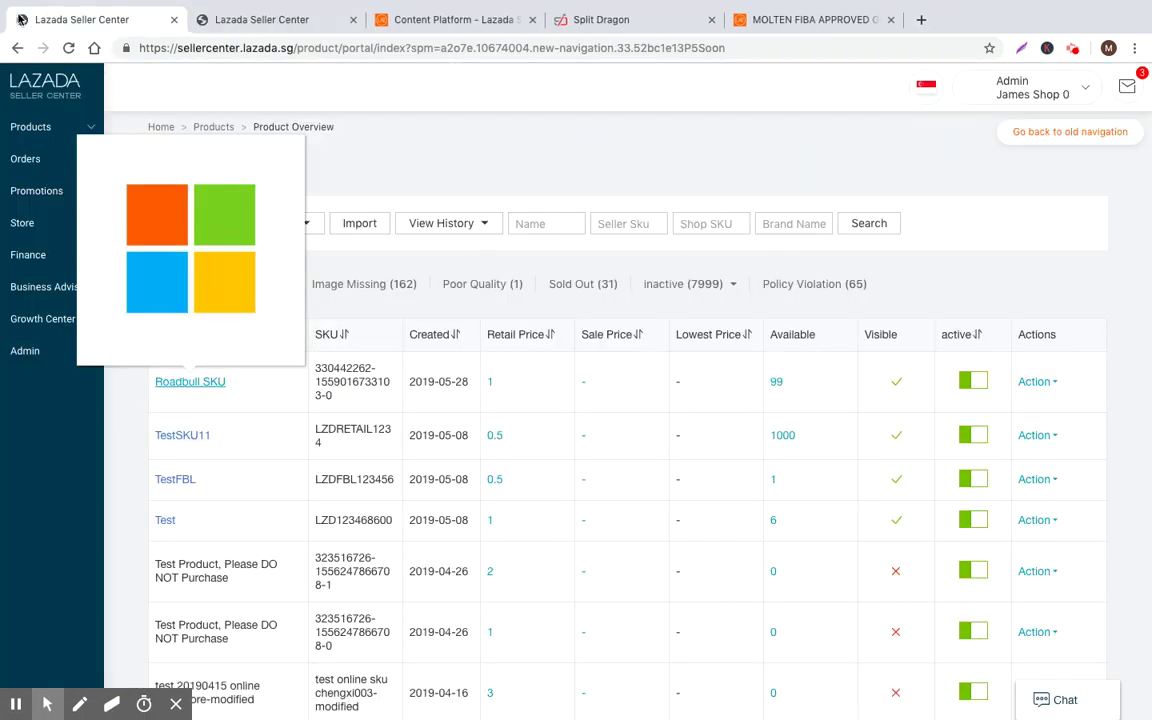
scroll(640, 185, "down", 5)
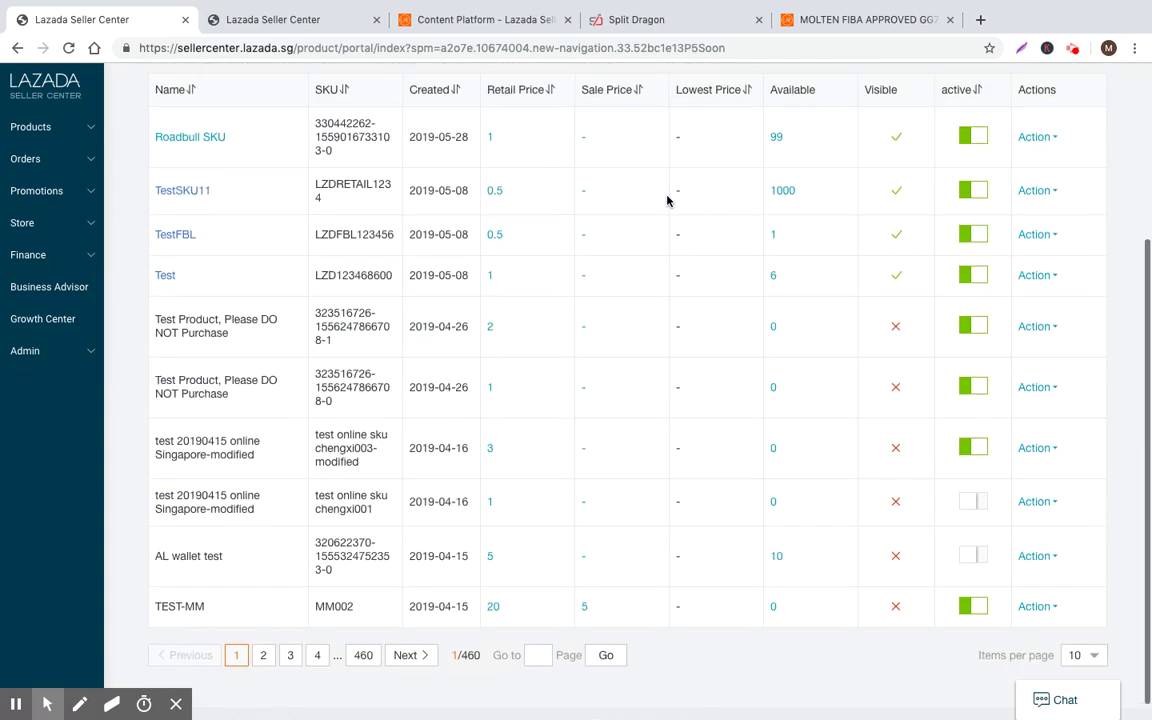
scroll(666, 200, "up", 5)
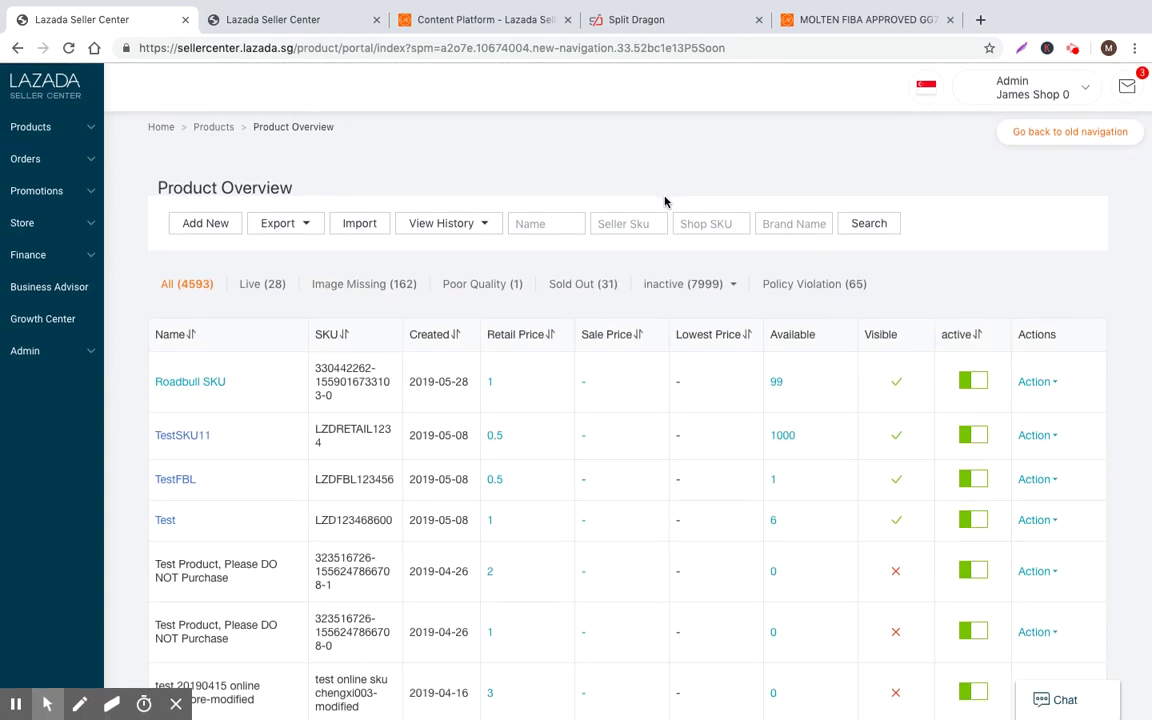